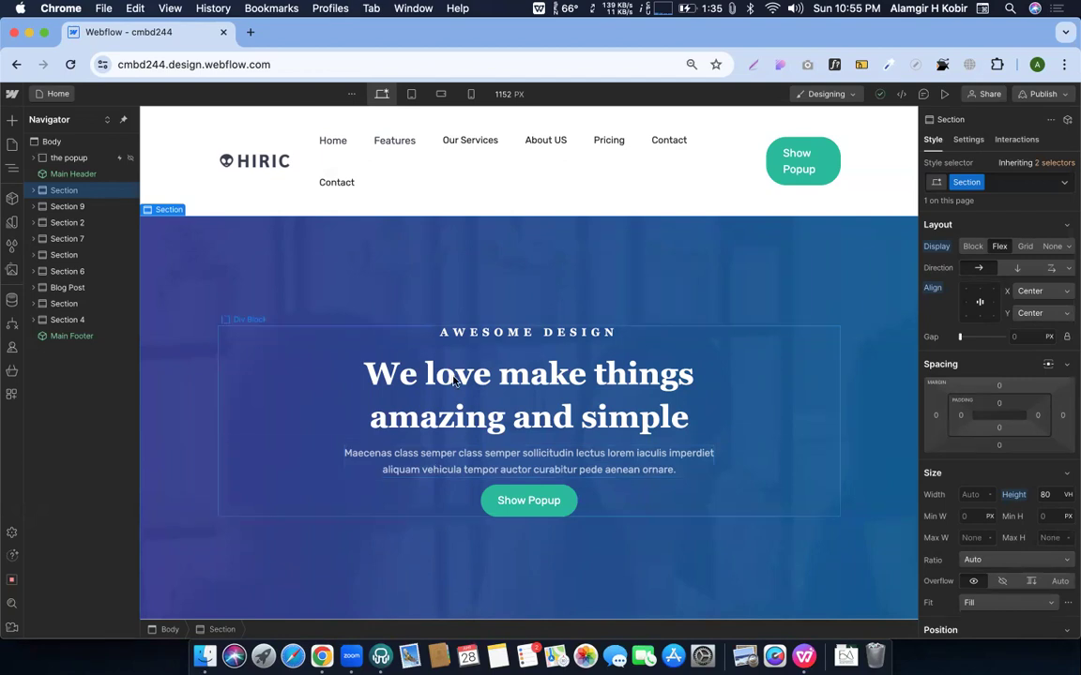
Look through the home page's sections, from the hero and Show and Hide Image down to the image gallery and Latest posts
scroll(413, 292, down, 3)
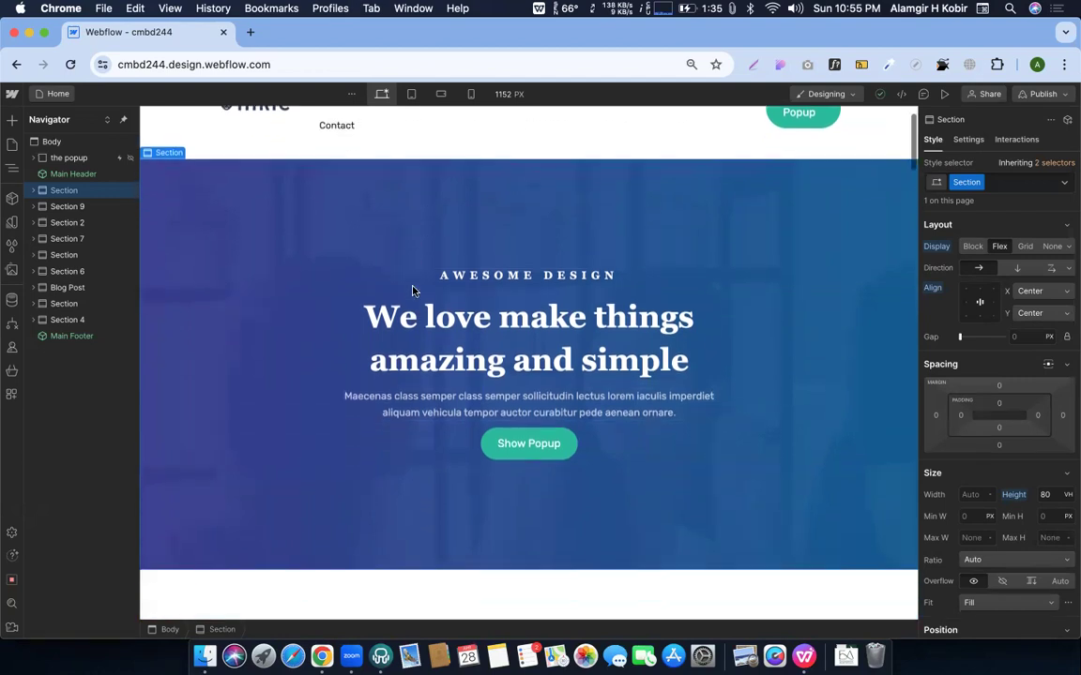
scroll(375, 461, down, 3)
scroll(375, 461, down, 3)
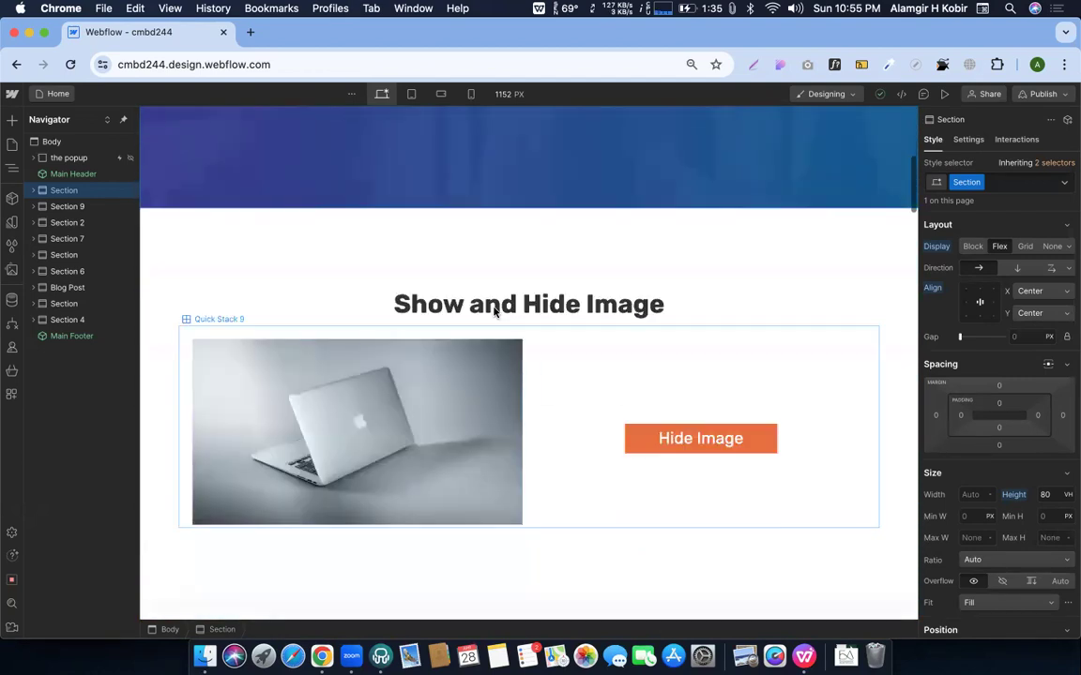
scroll(533, 368, down, 5)
scroll(532, 368, down, 15)
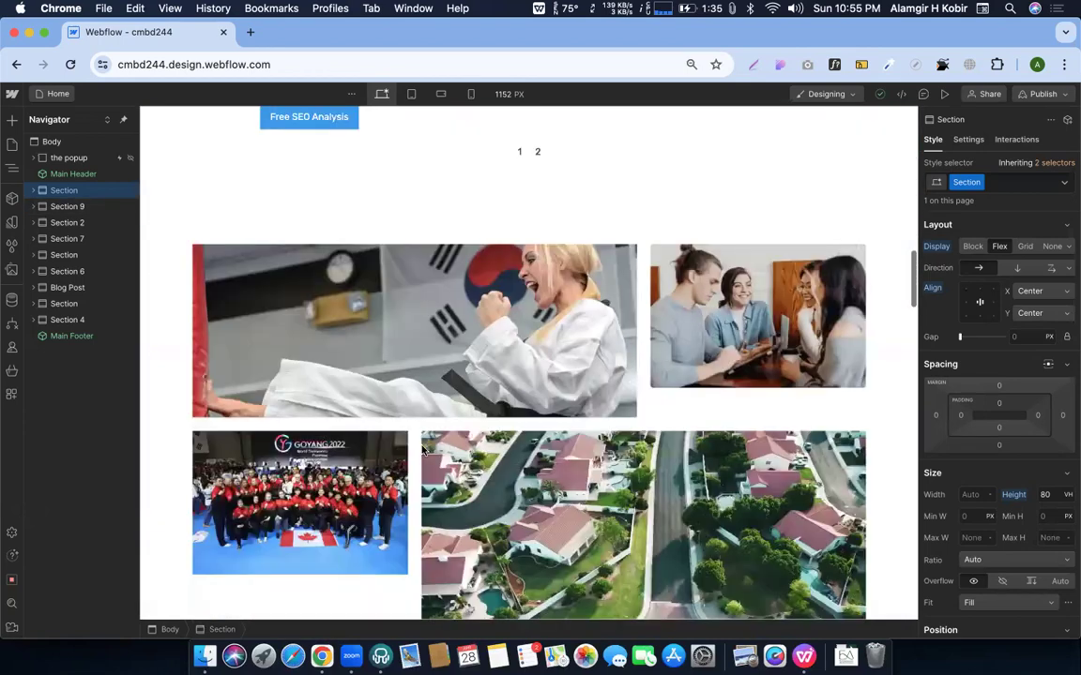
scroll(423, 451, up, 5)
scroll(422, 451, up, 10)
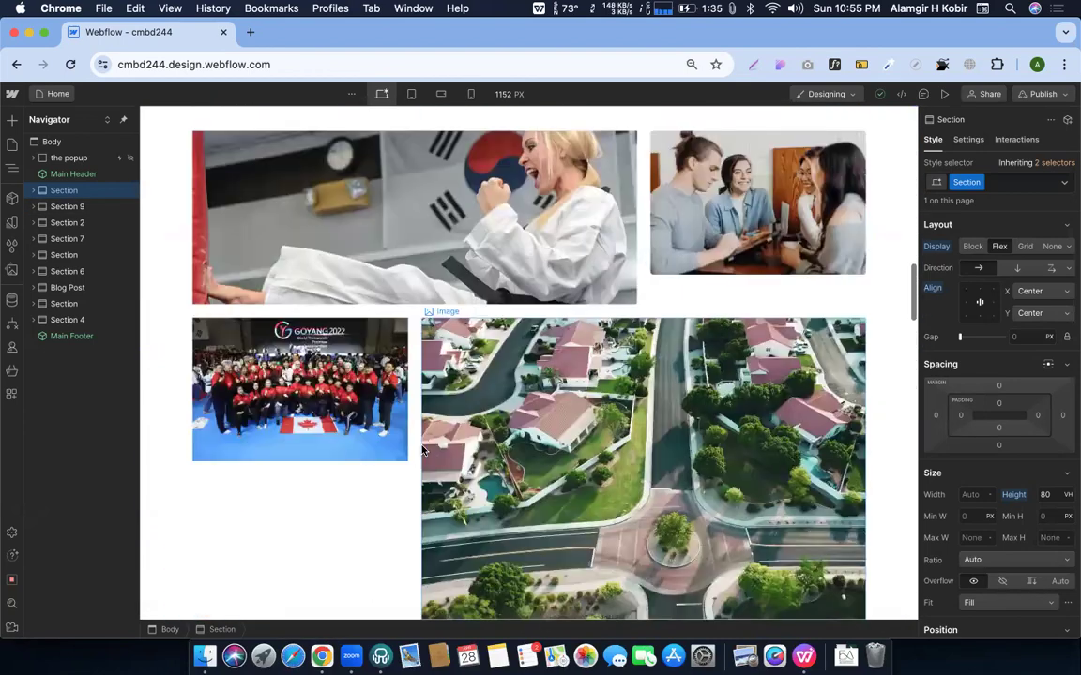
scroll(508, 438, down, 5)
scroll(508, 438, down, 8)
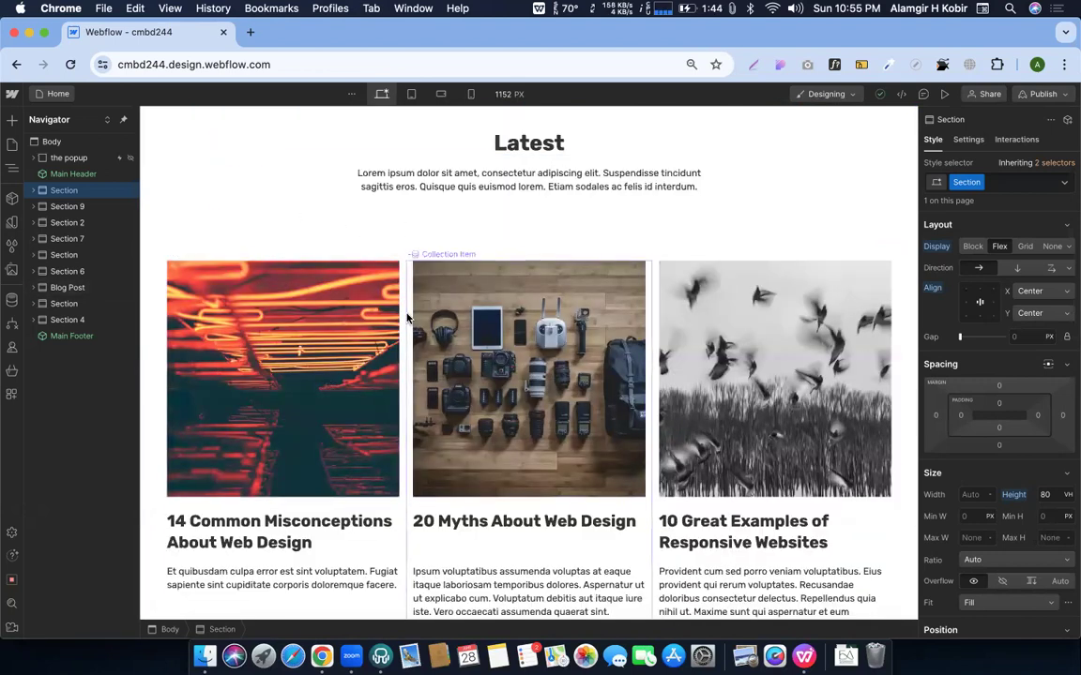
scroll(284, 269, up, 10)
scroll(284, 269, up, 15)
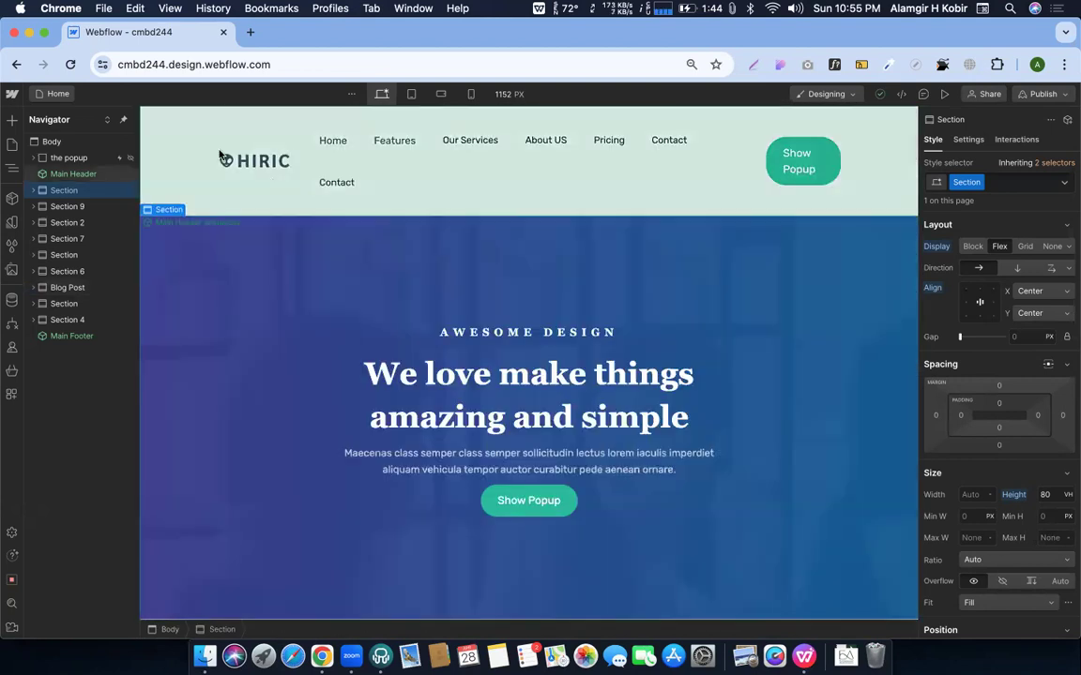
Open the Blog Posts collection in the CMS to view its items
click(11, 300)
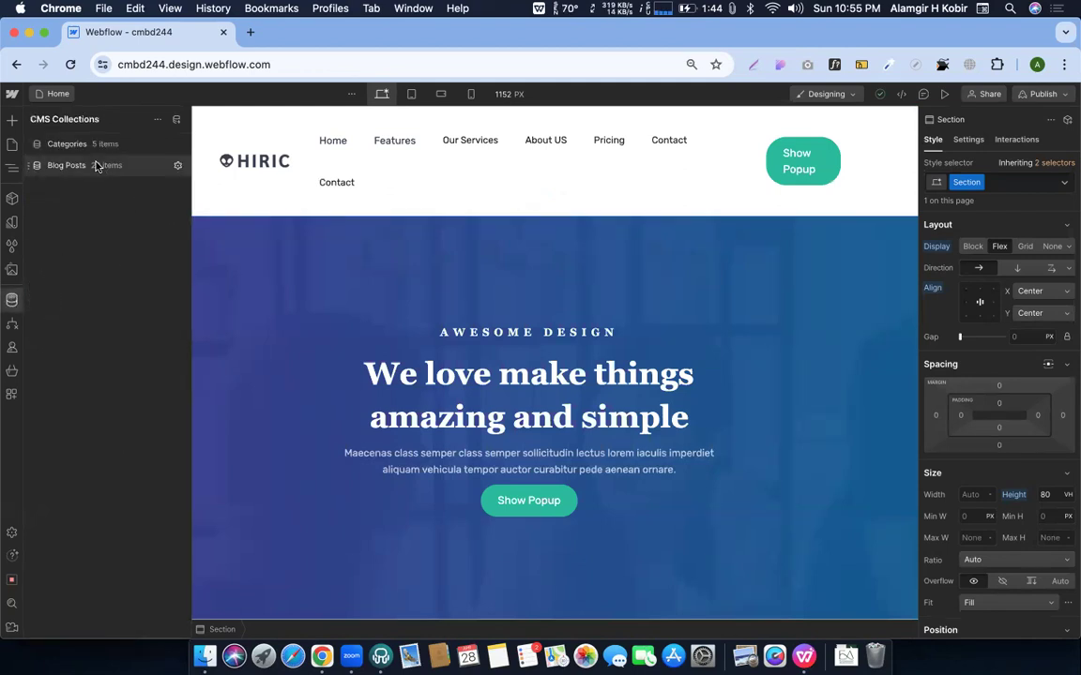
click(46, 168)
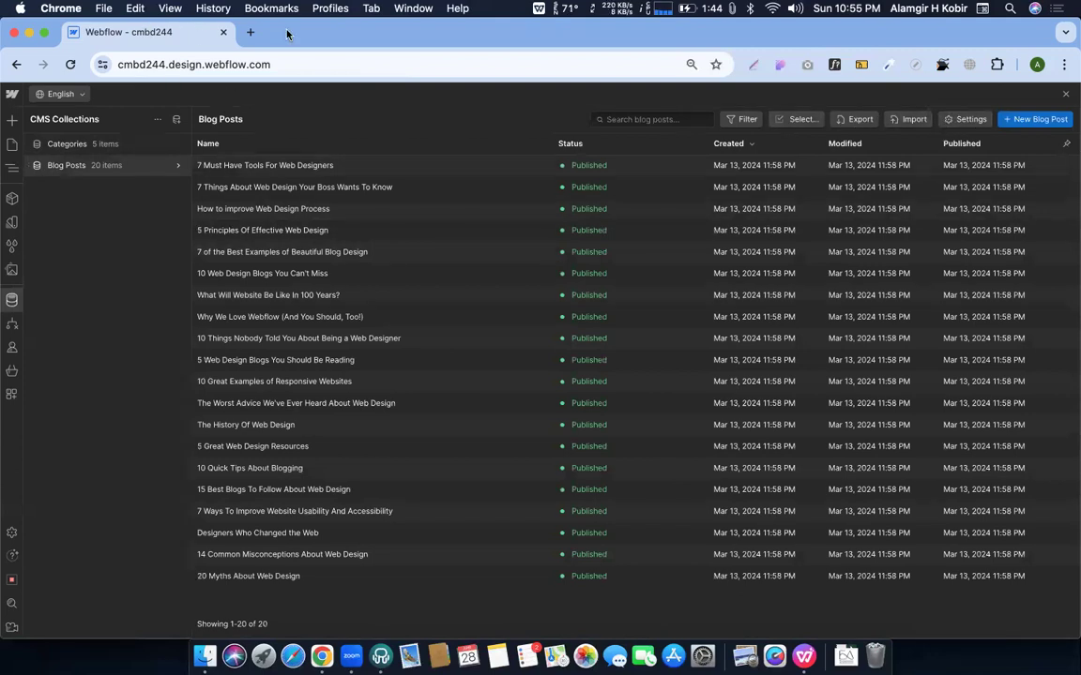
Switch to the CMBD 253 Chrome profile and open the Webflow dashboard at webflow.com
click(1036, 64)
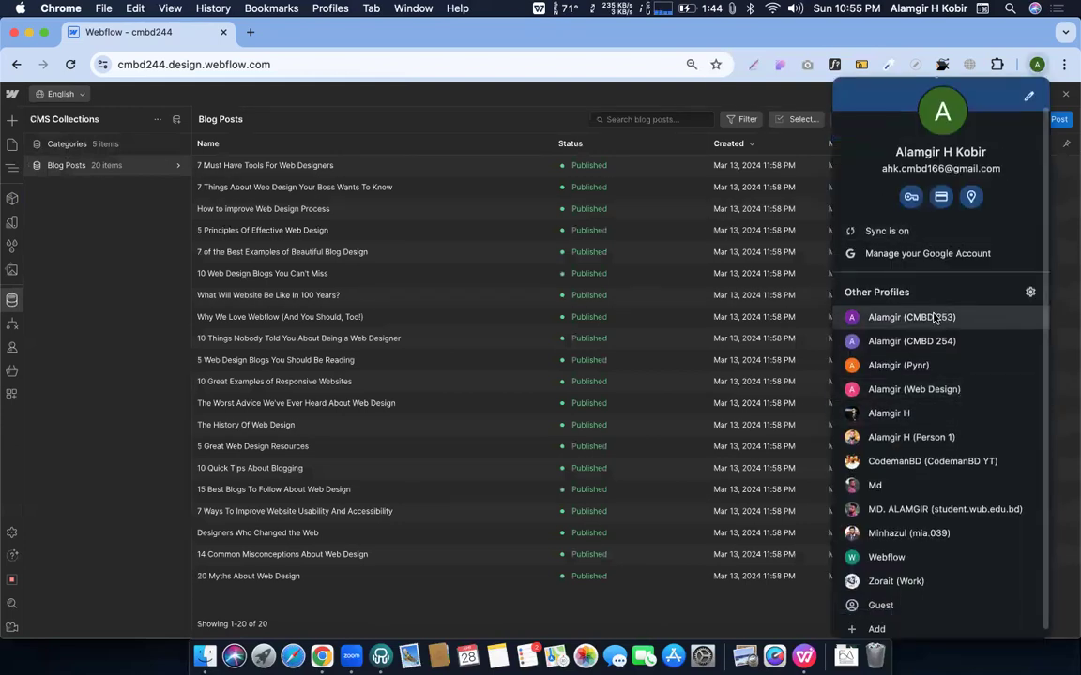
click(934, 319)
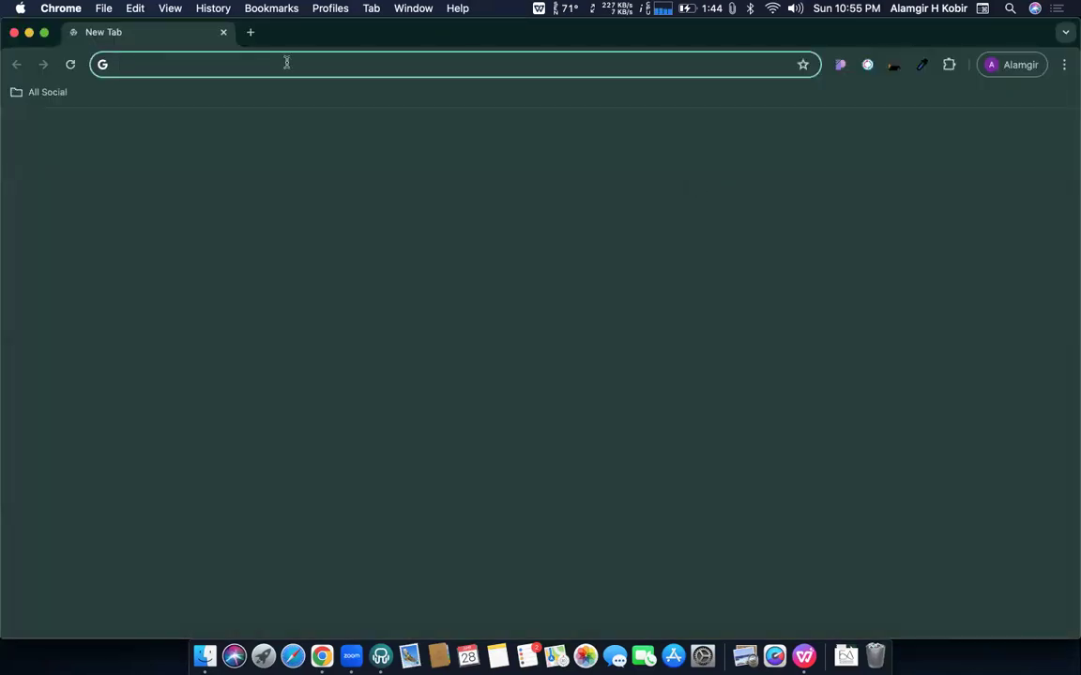
text(webflow)
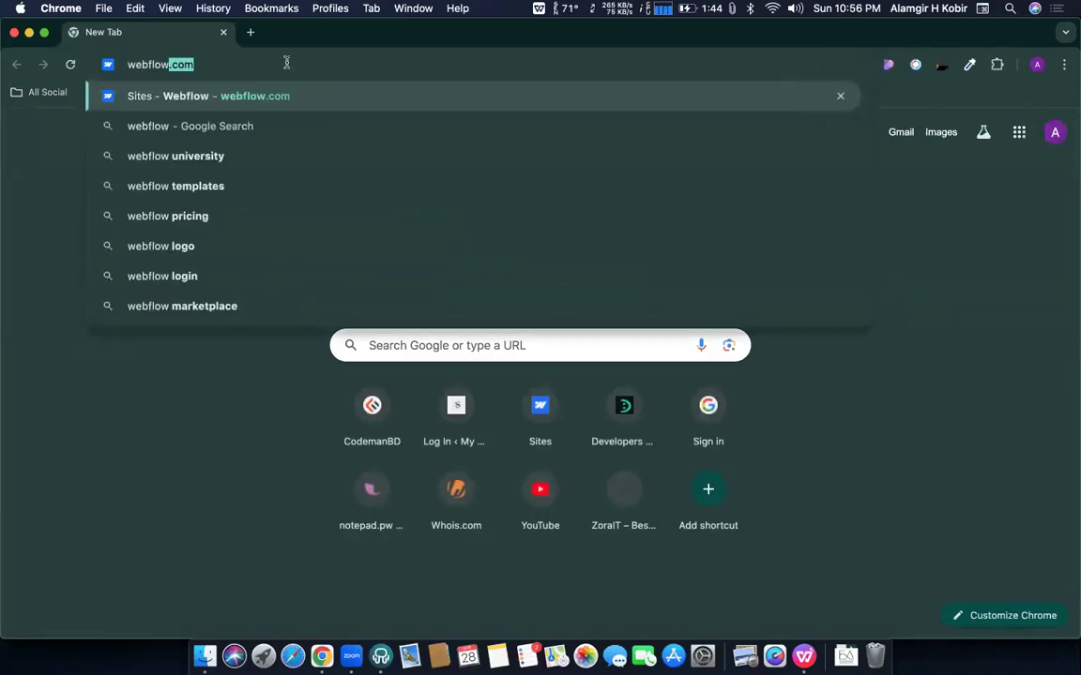
key(Return)
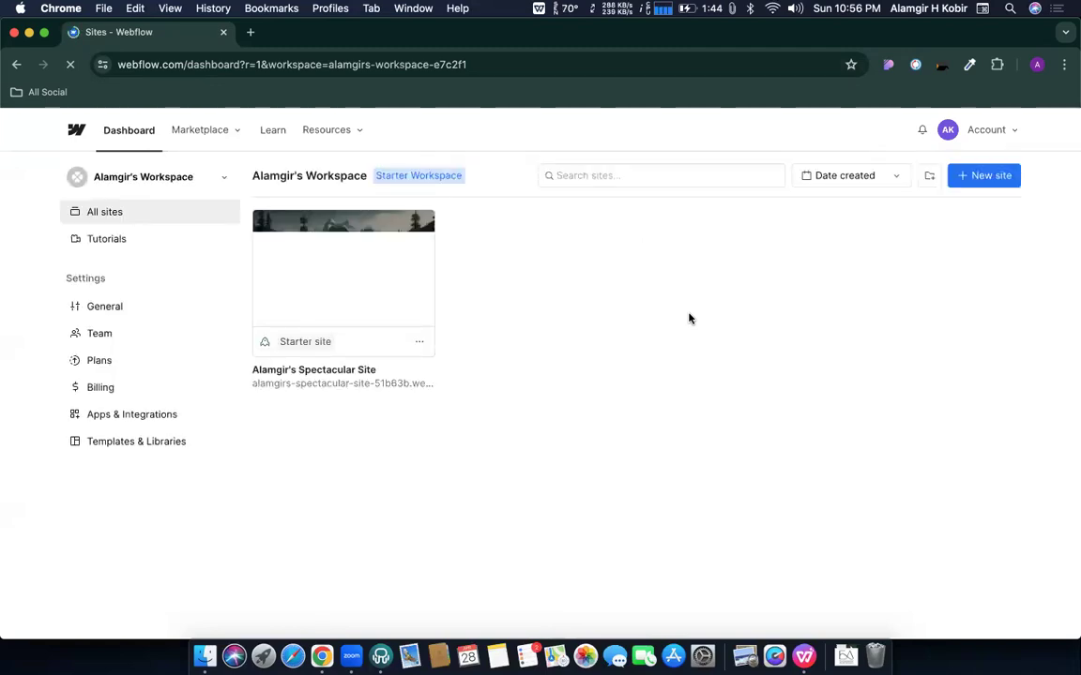
Start a new site in the workspace and choose to build it from a template
click(1011, 132)
click(846, 405)
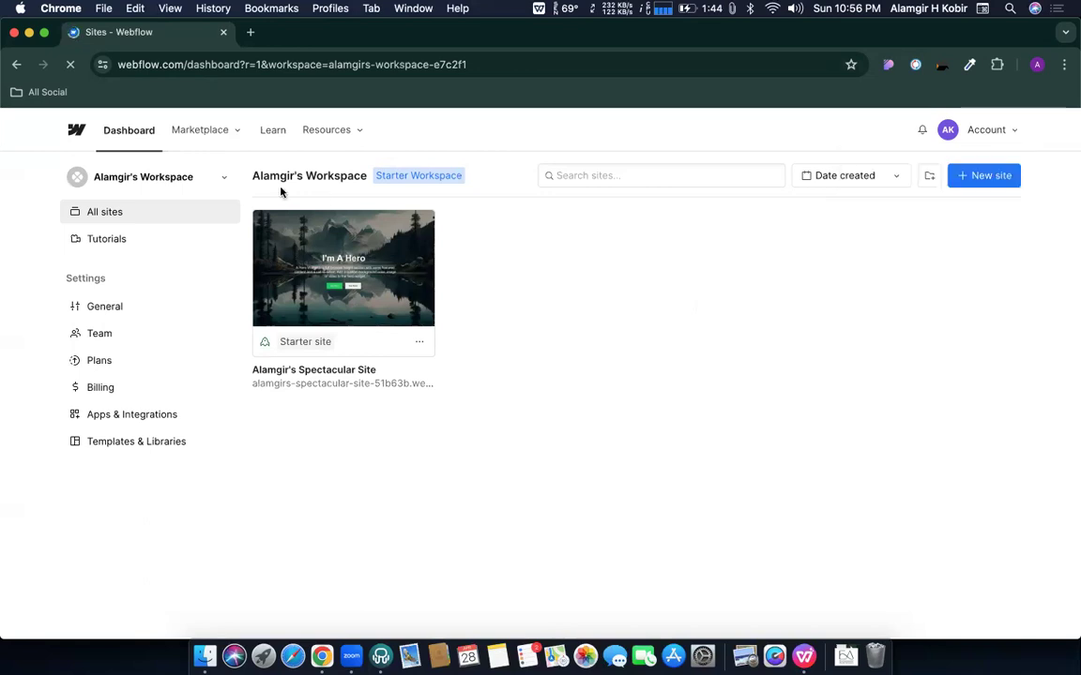
click(981, 175)
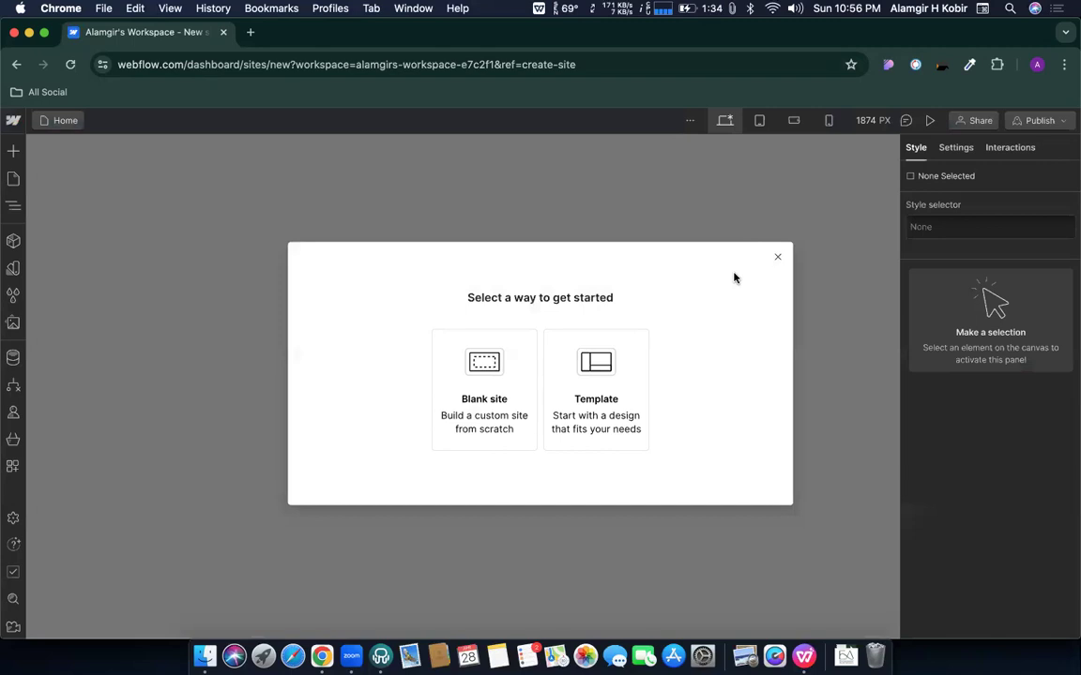
triple_click(531, 297)
click(668, 287)
triple_click(575, 300)
click(640, 295)
click(586, 394)
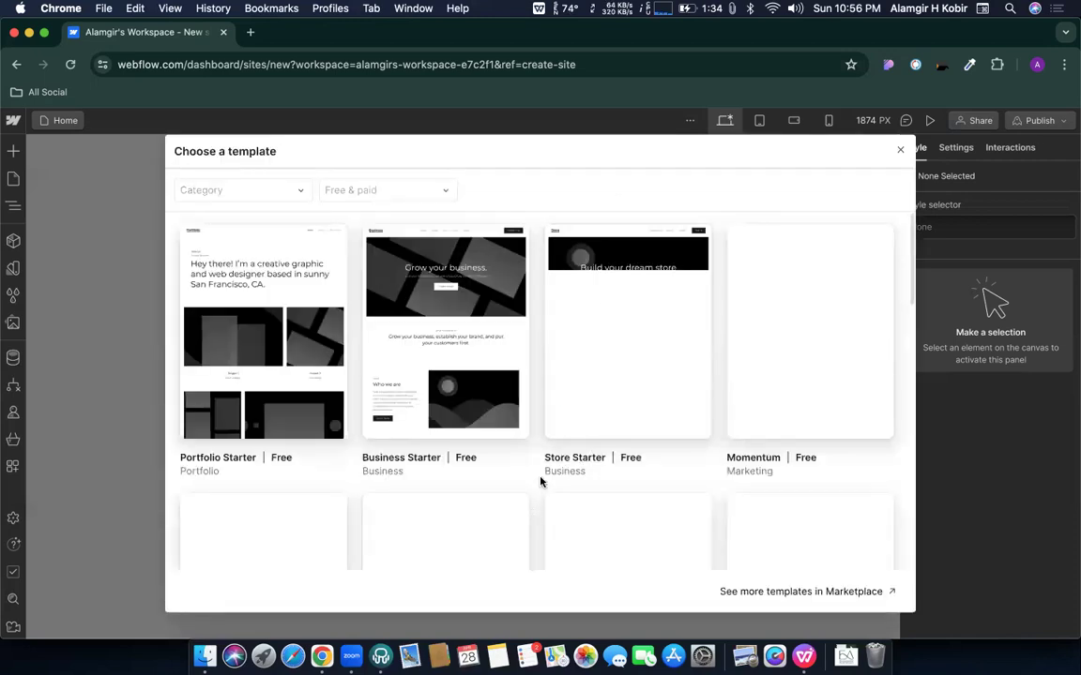
Browse the available templates and filter them to Free only
scroll(540, 481, down, 5)
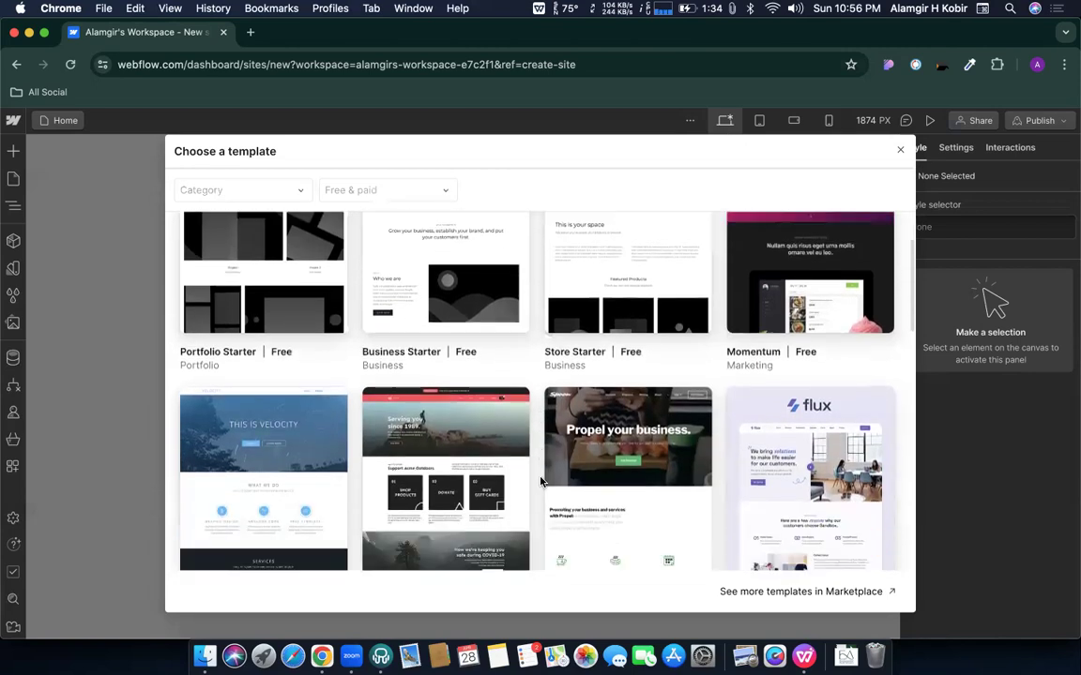
scroll(646, 385, down, 1)
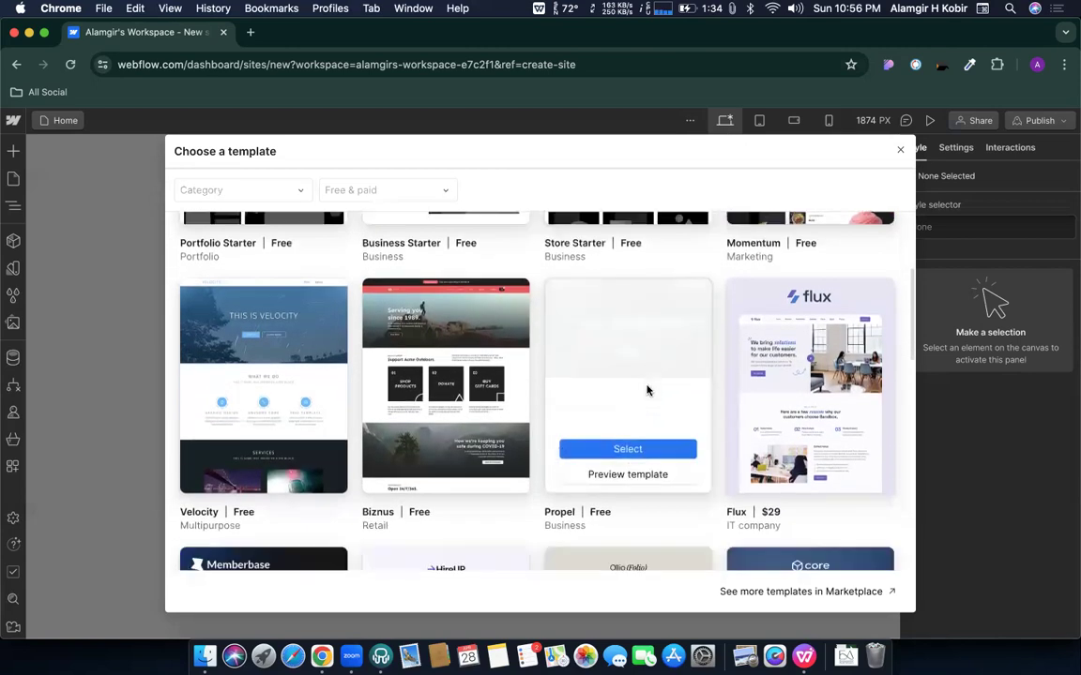
scroll(646, 386, up, 6)
click(385, 187)
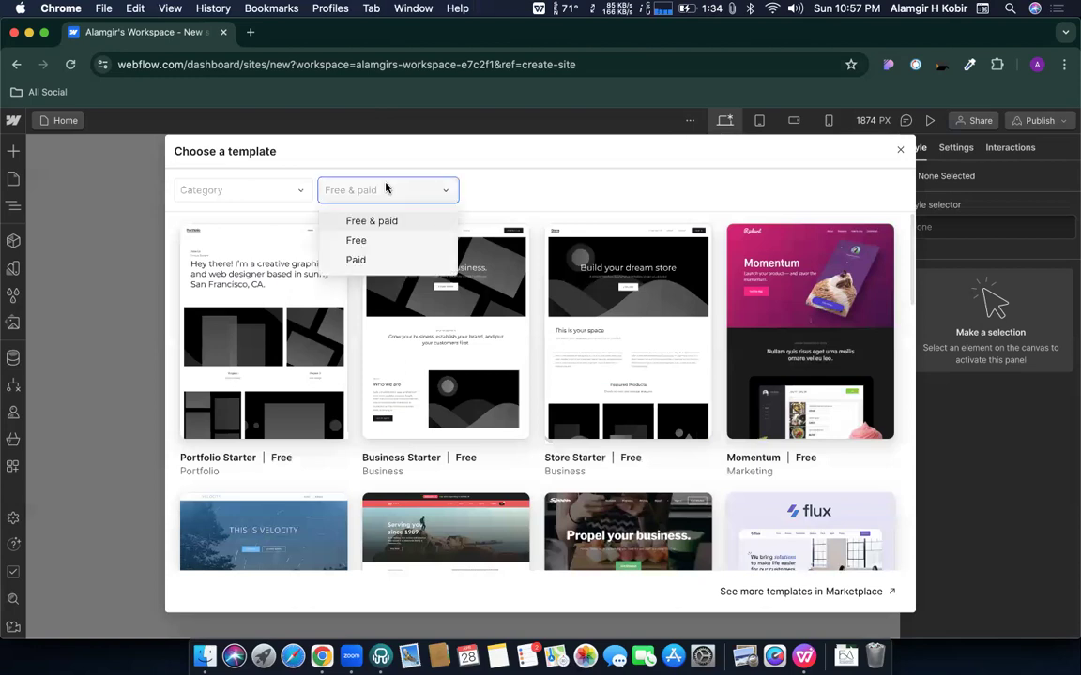
click(357, 245)
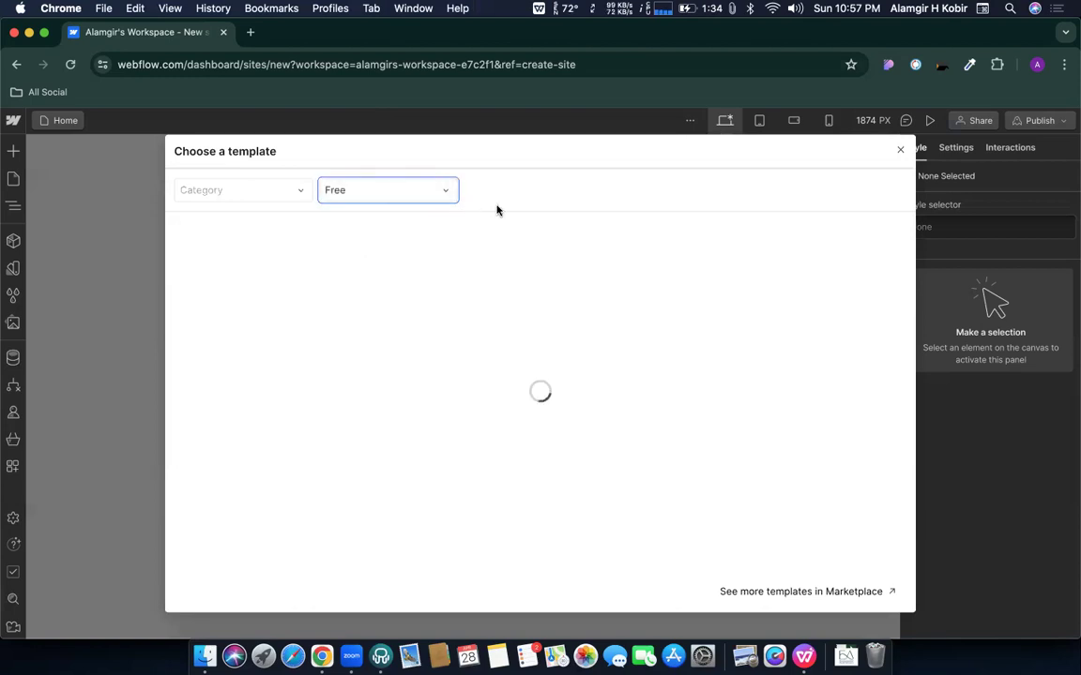
Open the preview of the free Propel template
scroll(667, 447, down, 3)
mouse_move(603, 437)
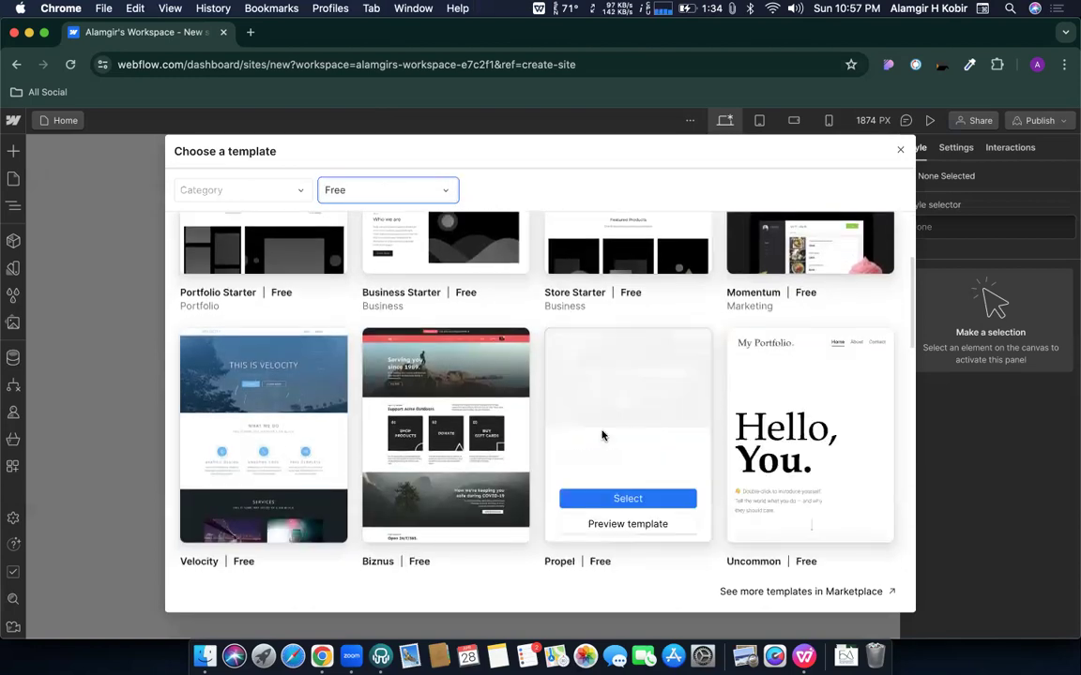
click(620, 527)
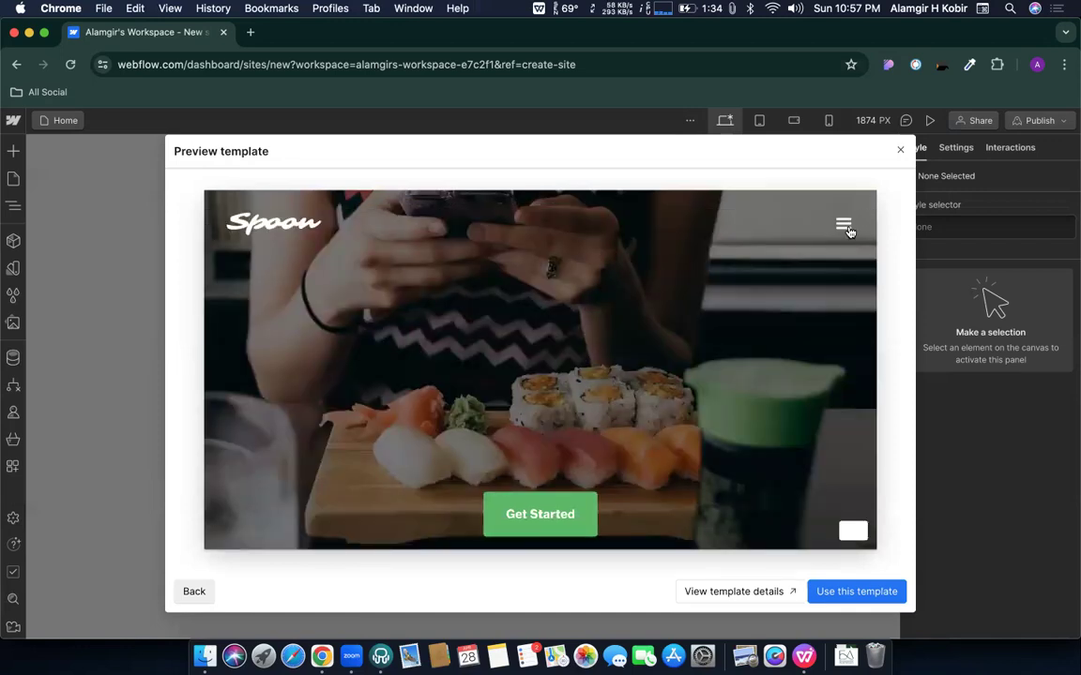
View the Features page in the Propel template preview
click(845, 227)
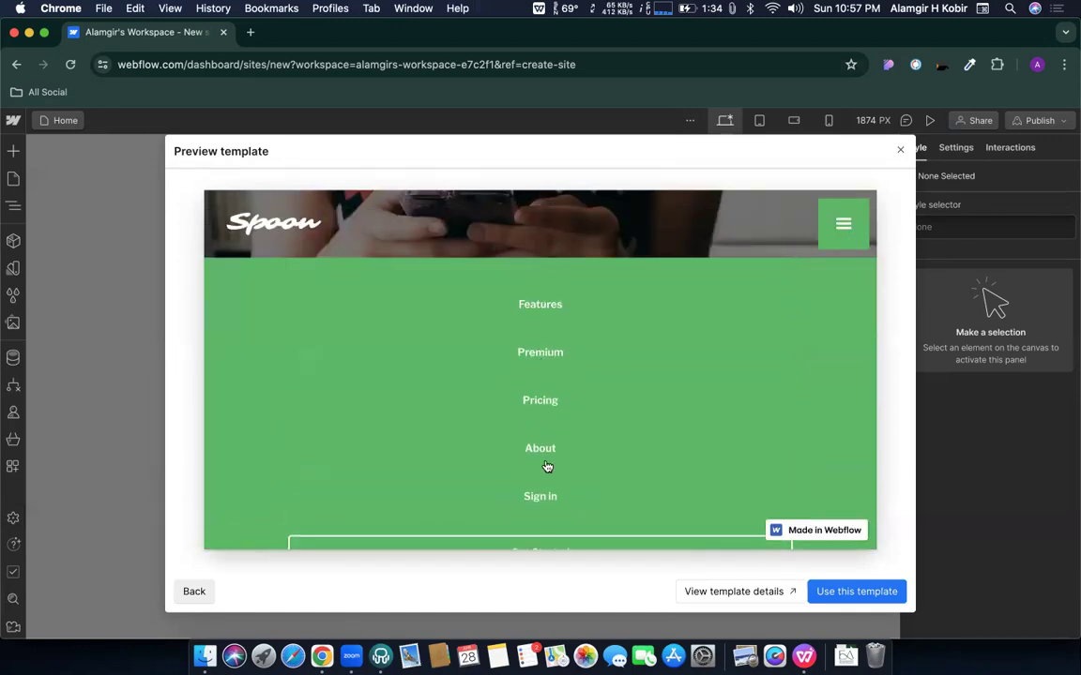
click(539, 307)
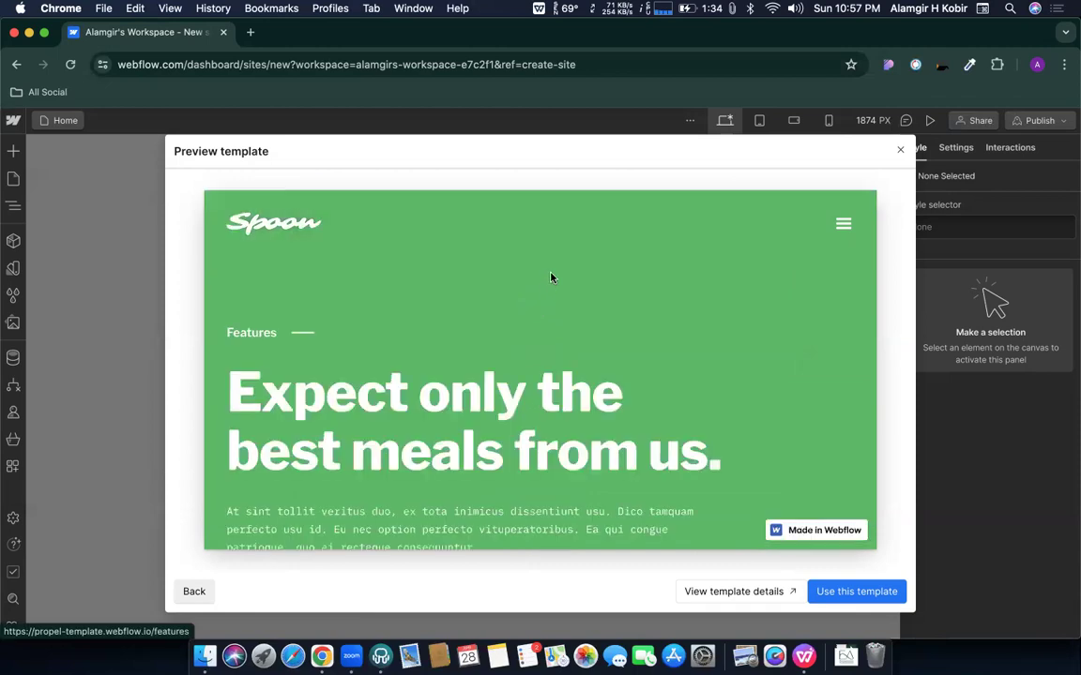
scroll(481, 343, down, 5)
scroll(480, 342, up, 5)
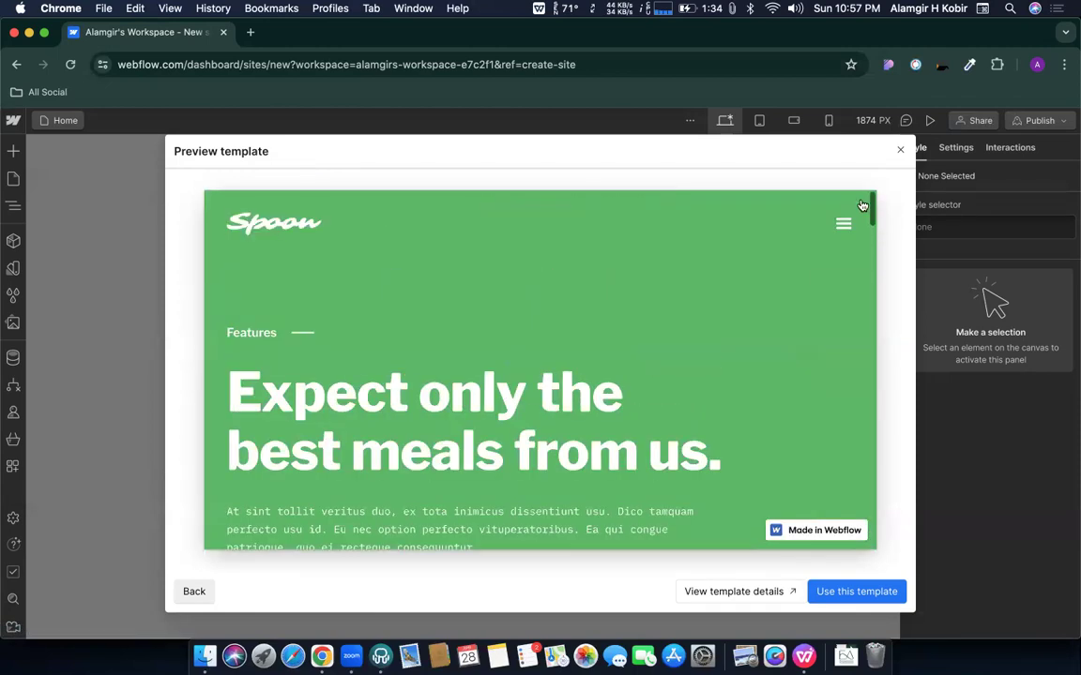
View the Premium and Pricing pages in the template preview
click(841, 228)
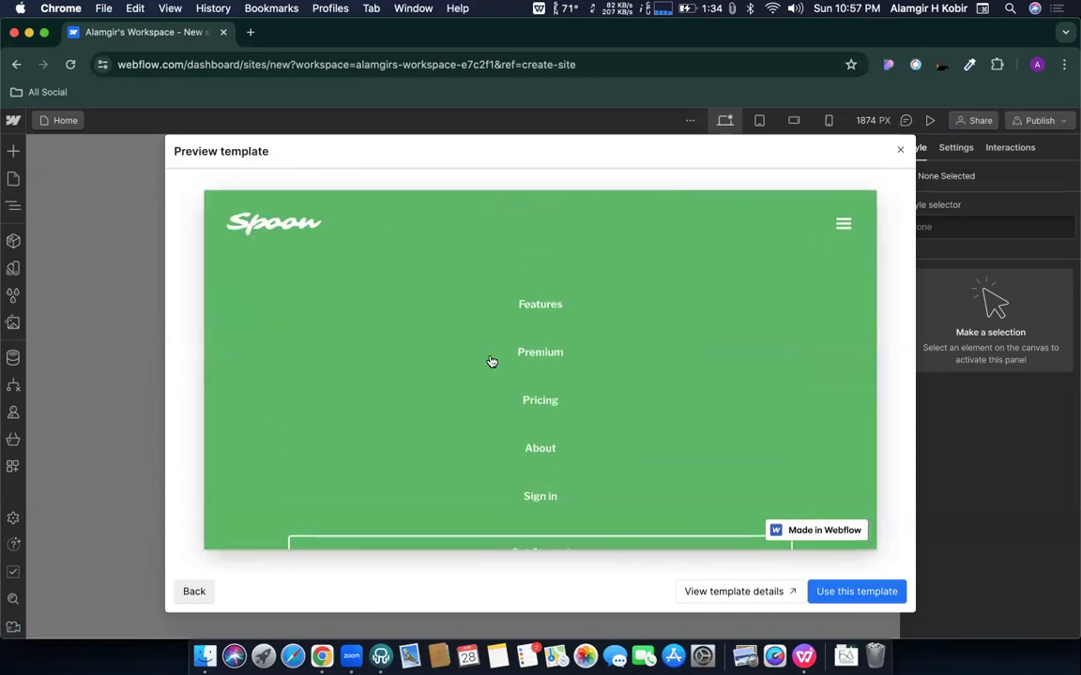
click(542, 354)
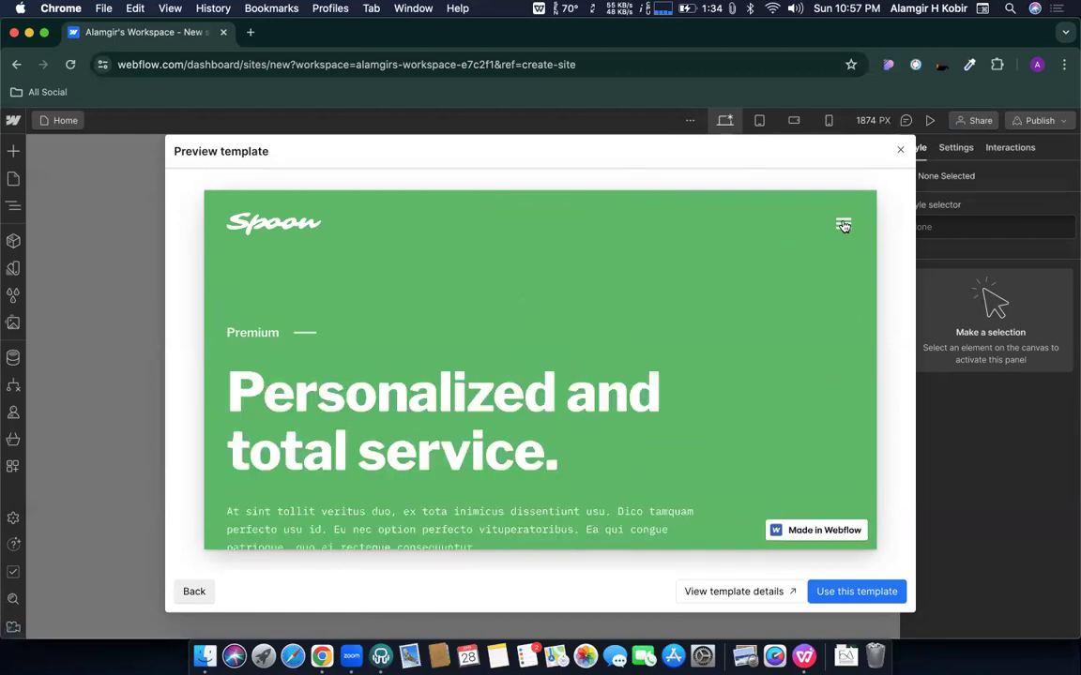
click(843, 227)
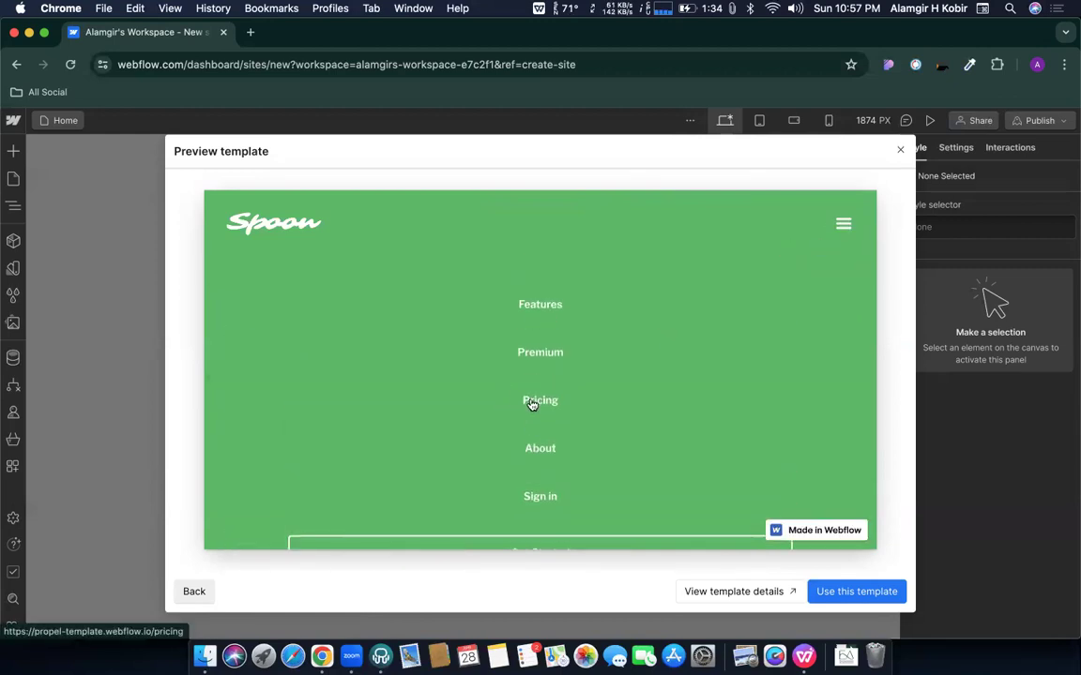
click(531, 404)
scroll(531, 404, down, 10)
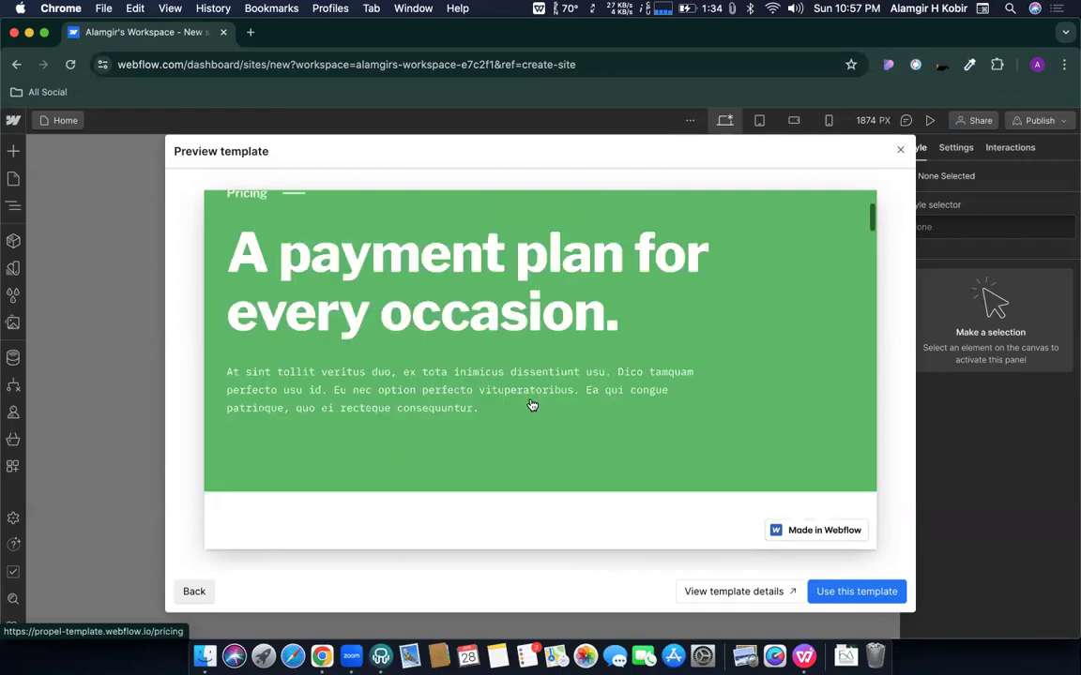
scroll(531, 403, up, 15)
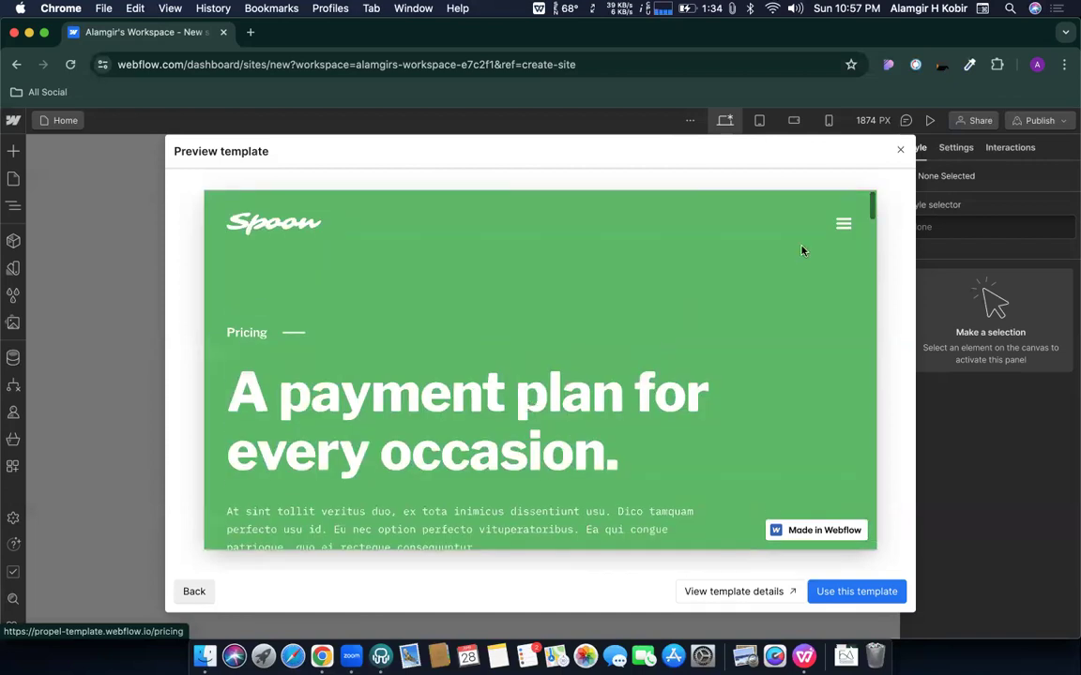
View the About page in the template preview, going down through its content and back to its heading
click(844, 224)
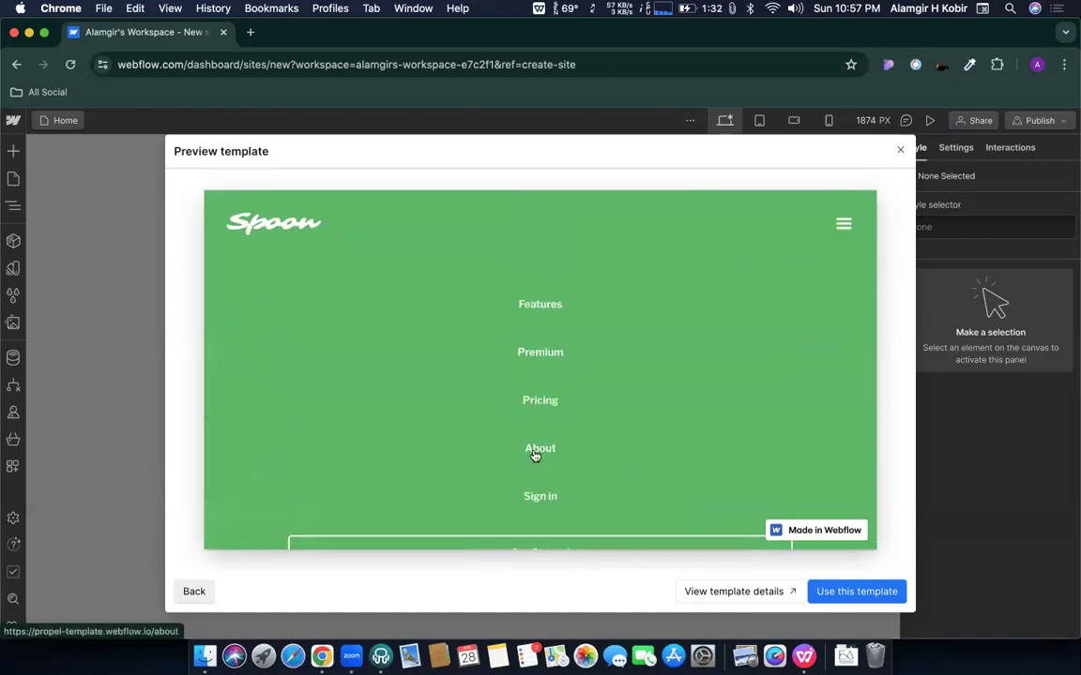
click(537, 453)
scroll(535, 456, down, 10)
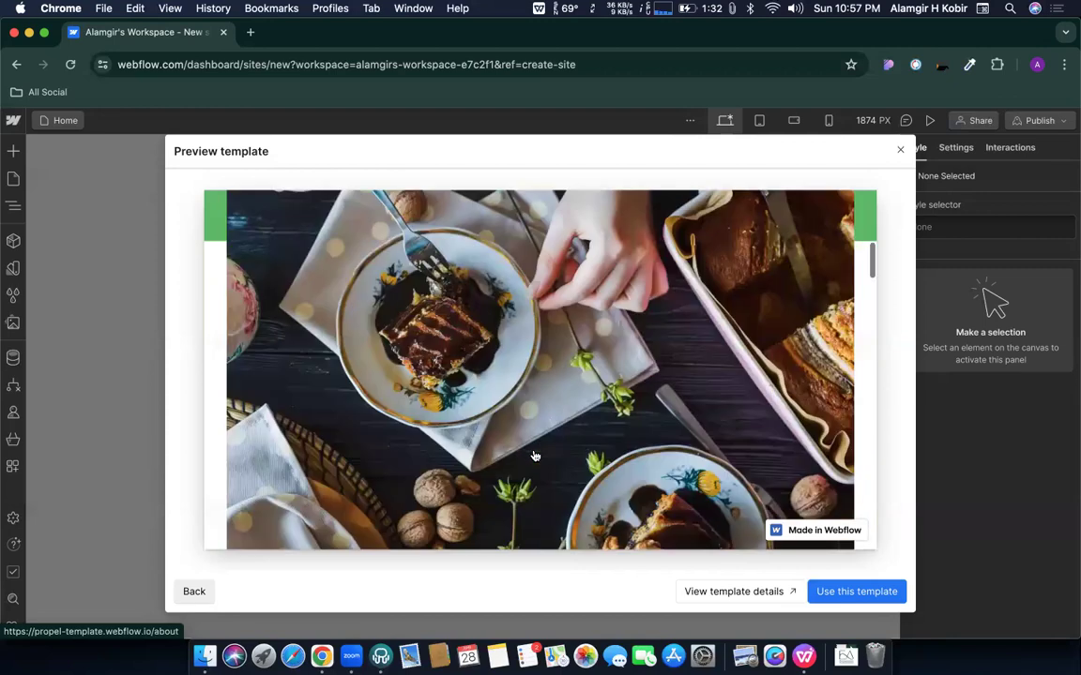
scroll(534, 456, down, 5)
scroll(534, 456, up, 15)
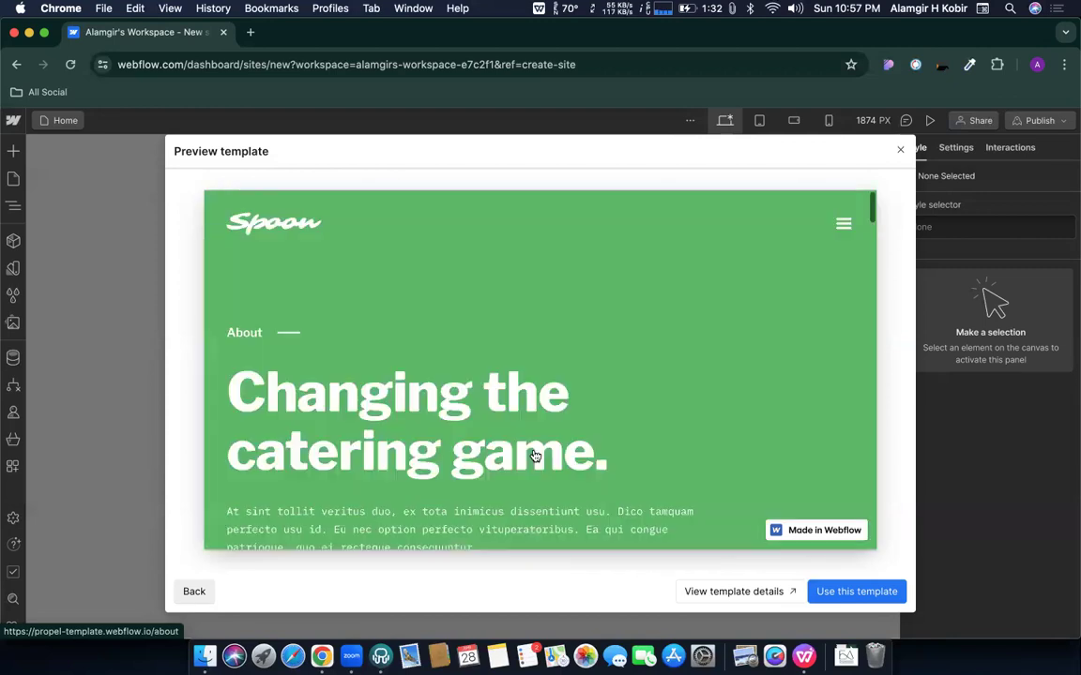
Check the remaining entries of the template's navigation menu and try its Get Started link
click(843, 223)
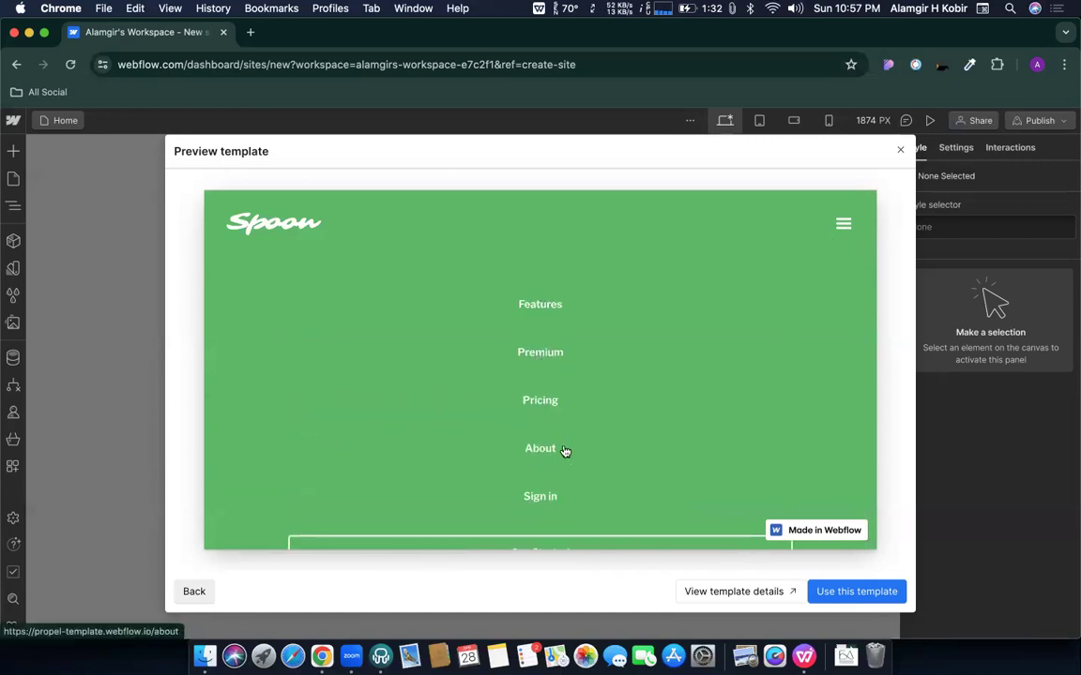
scroll(561, 413, down, 2)
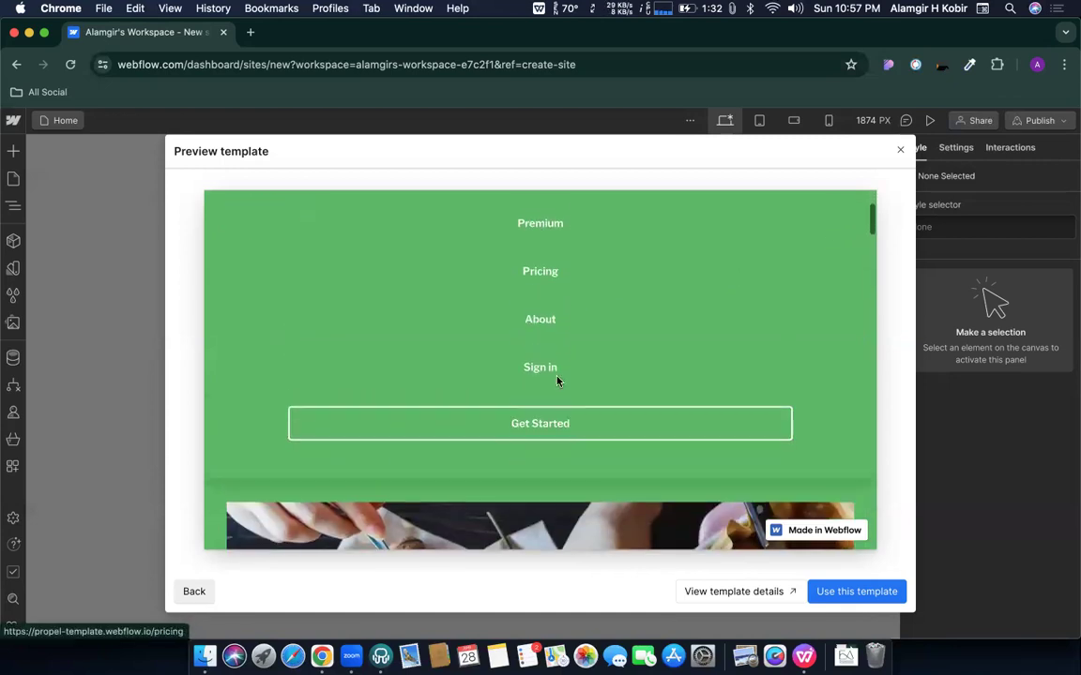
click(537, 429)
scroll(545, 375, up, 3)
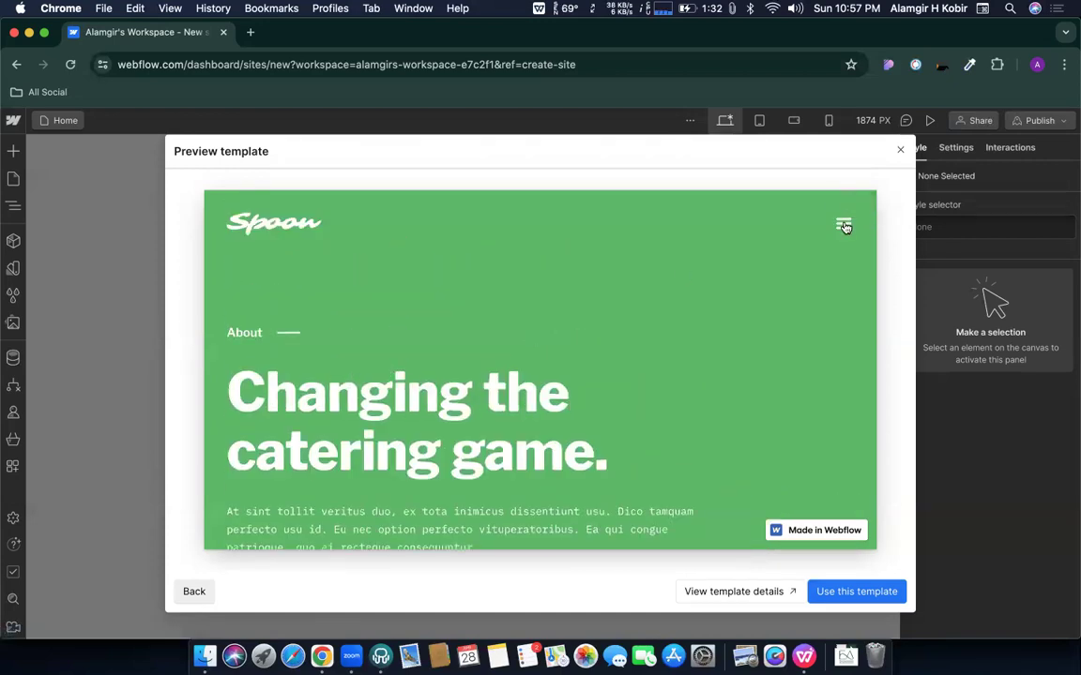
Recheck the template's navigation menu entries and look through the About page content in the preview
click(843, 225)
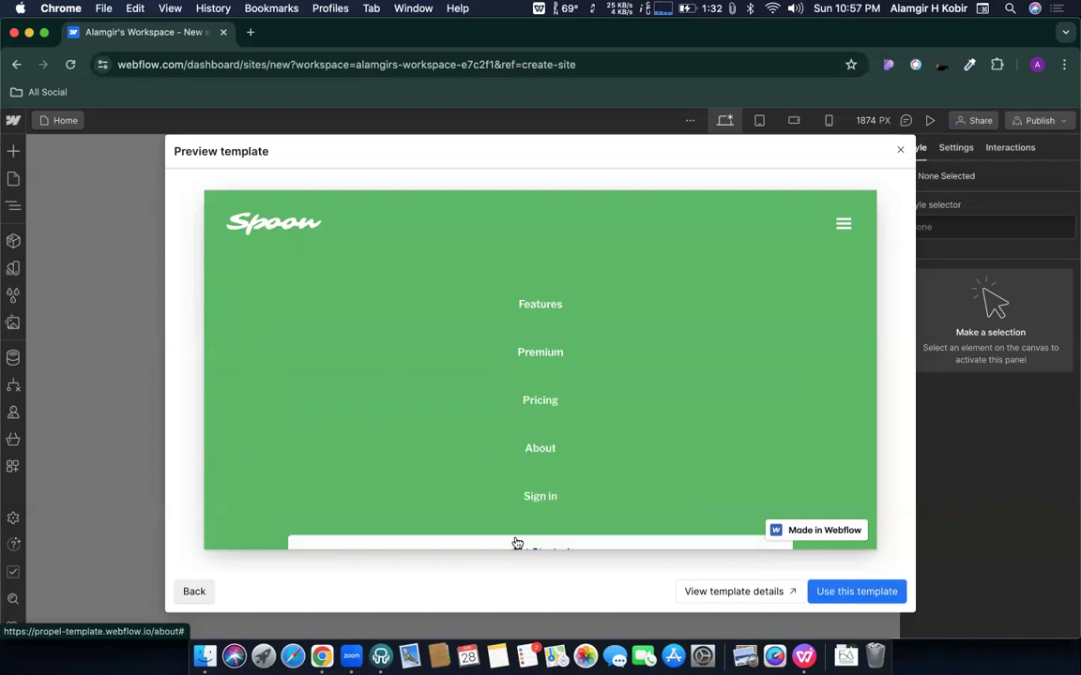
scroll(540, 352, down, 3)
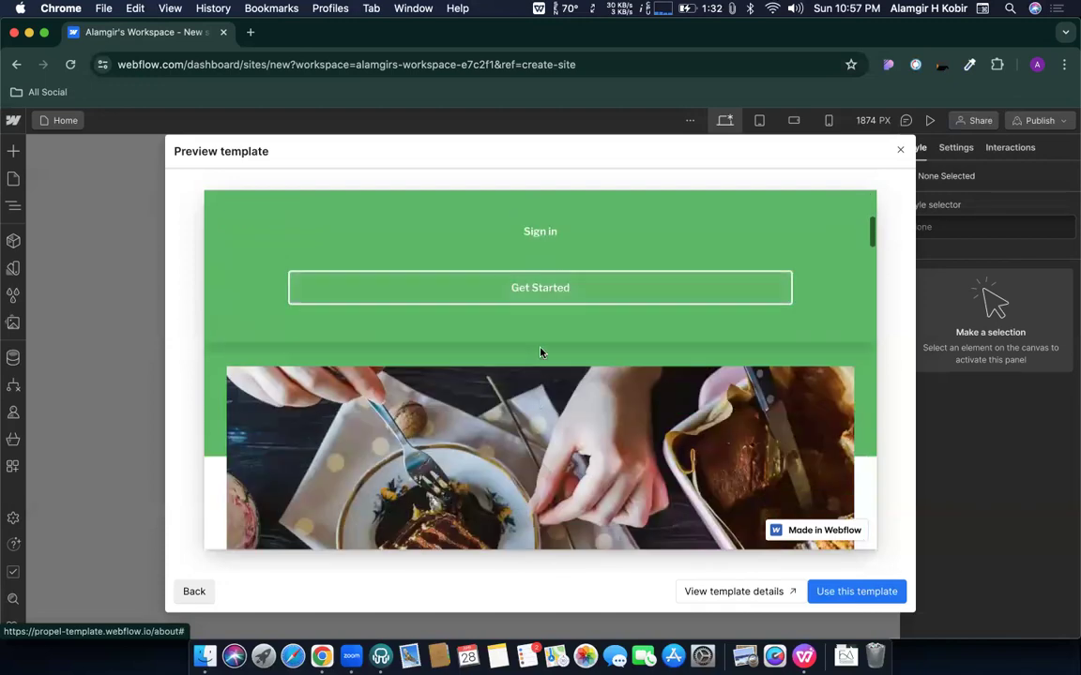
scroll(541, 347, up, 3)
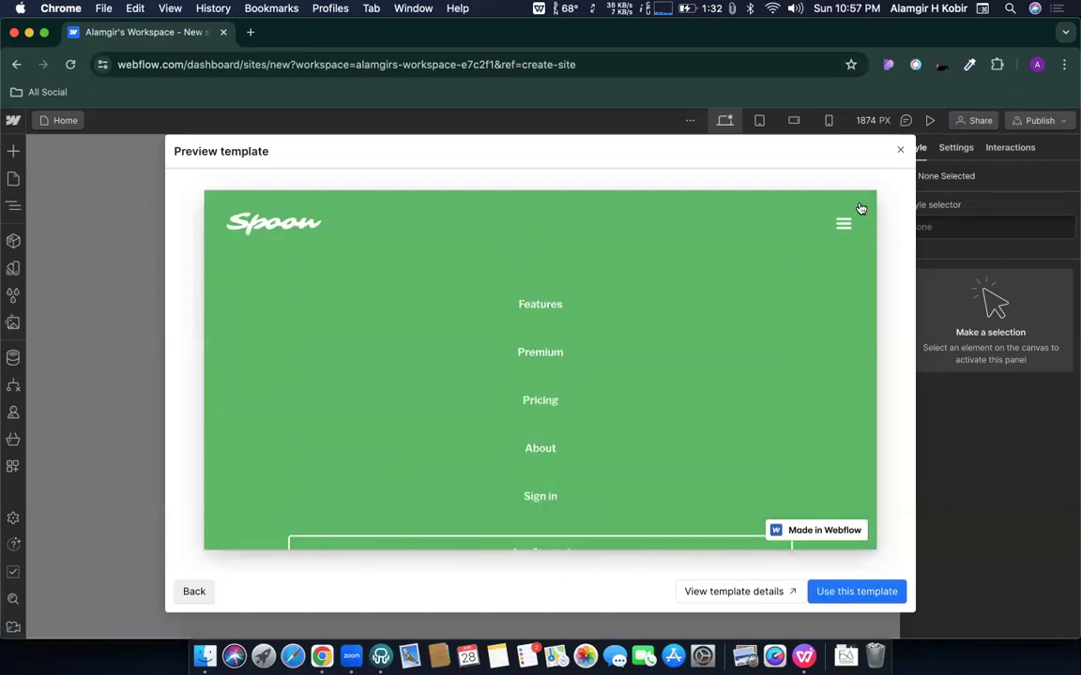
click(843, 227)
scroll(603, 357, down, 2)
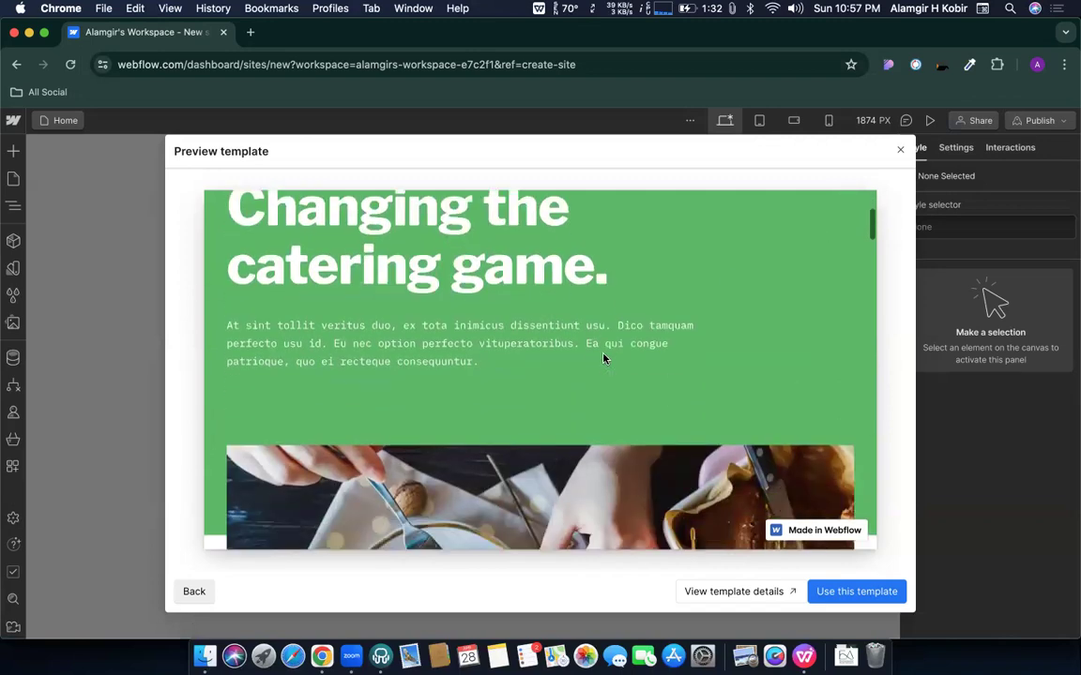
scroll(603, 358, up, 2)
scroll(611, 372, down, 5)
scroll(611, 372, down, 2)
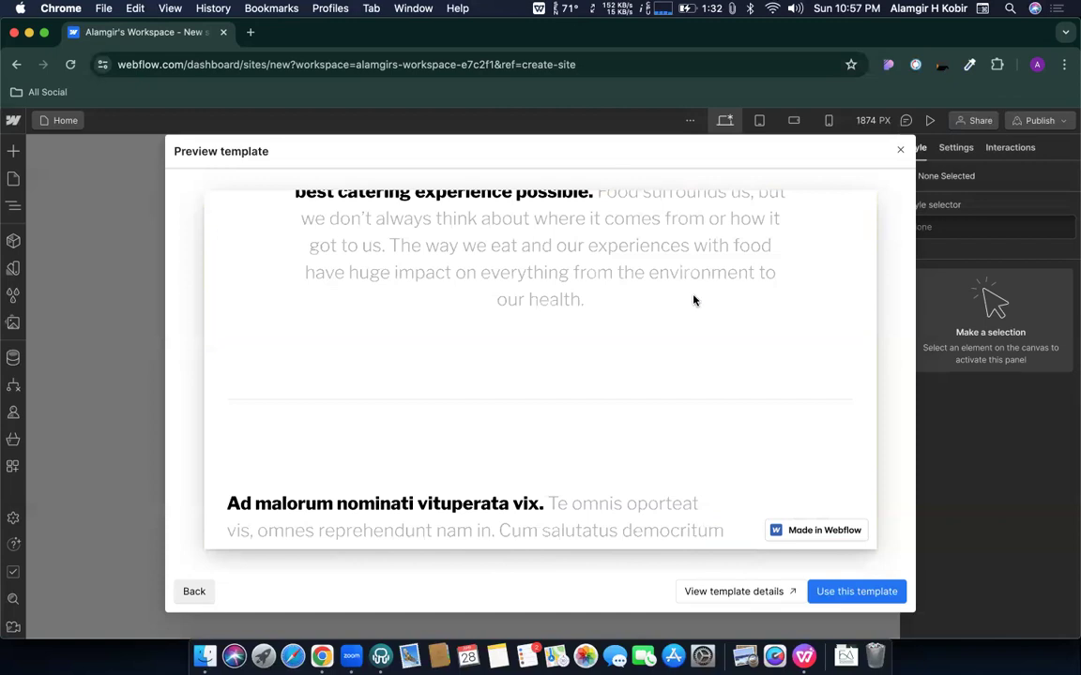
scroll(693, 300, up, 10)
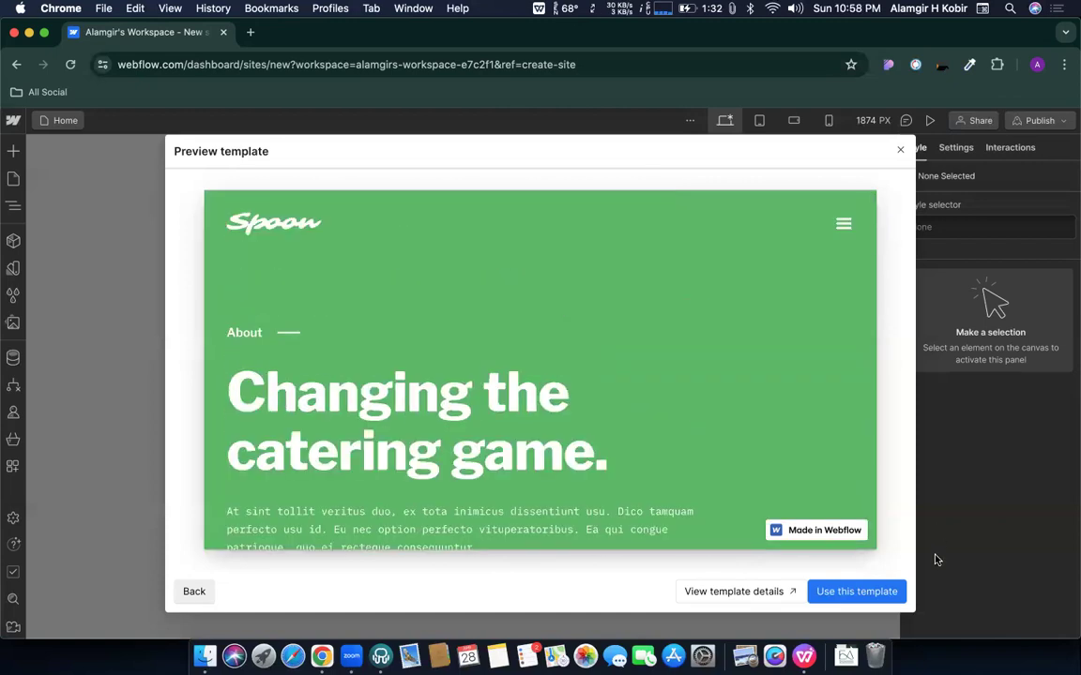
Use the previewed template to create a new site named CMBD244cms
click(848, 597)
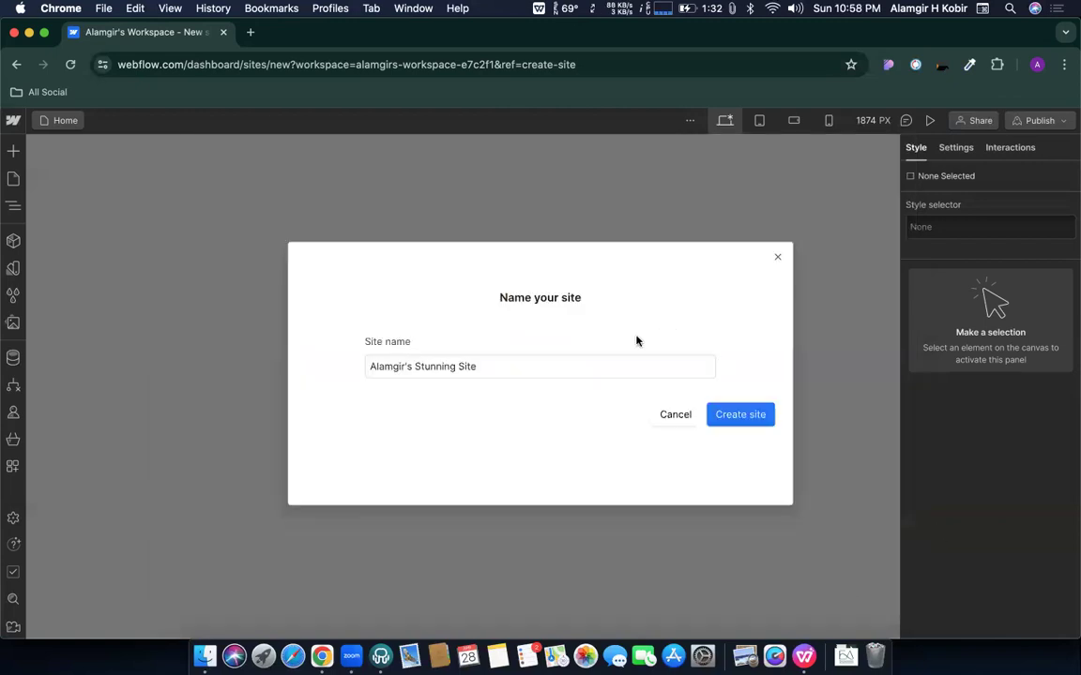
click(497, 368)
text(CMB)
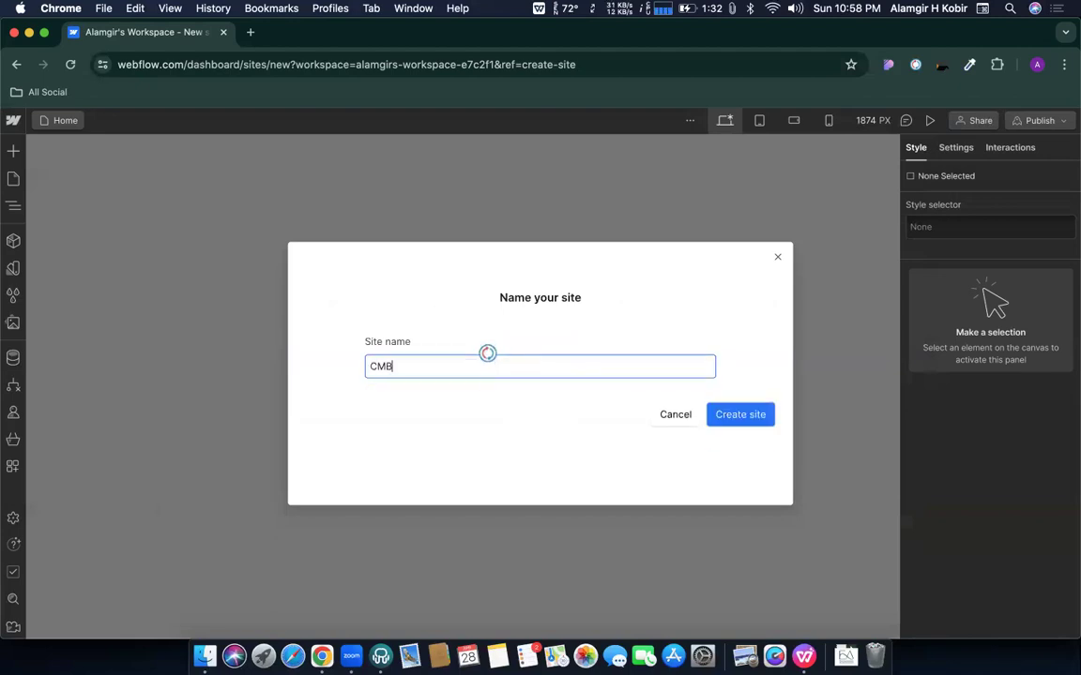
text(D244cms)
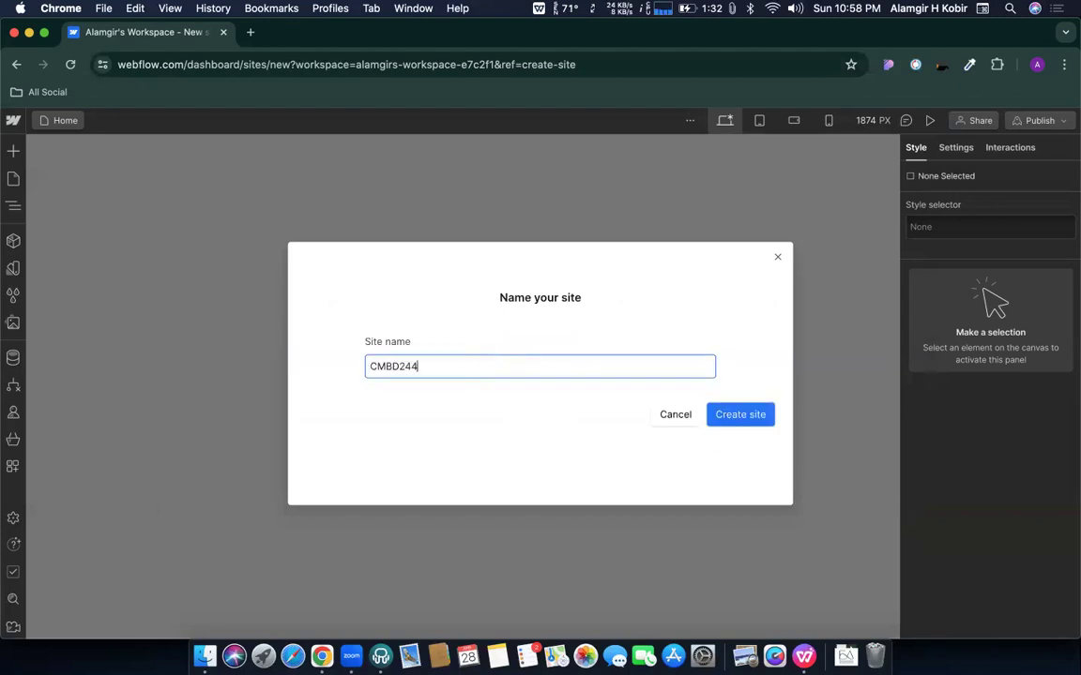
click(732, 418)
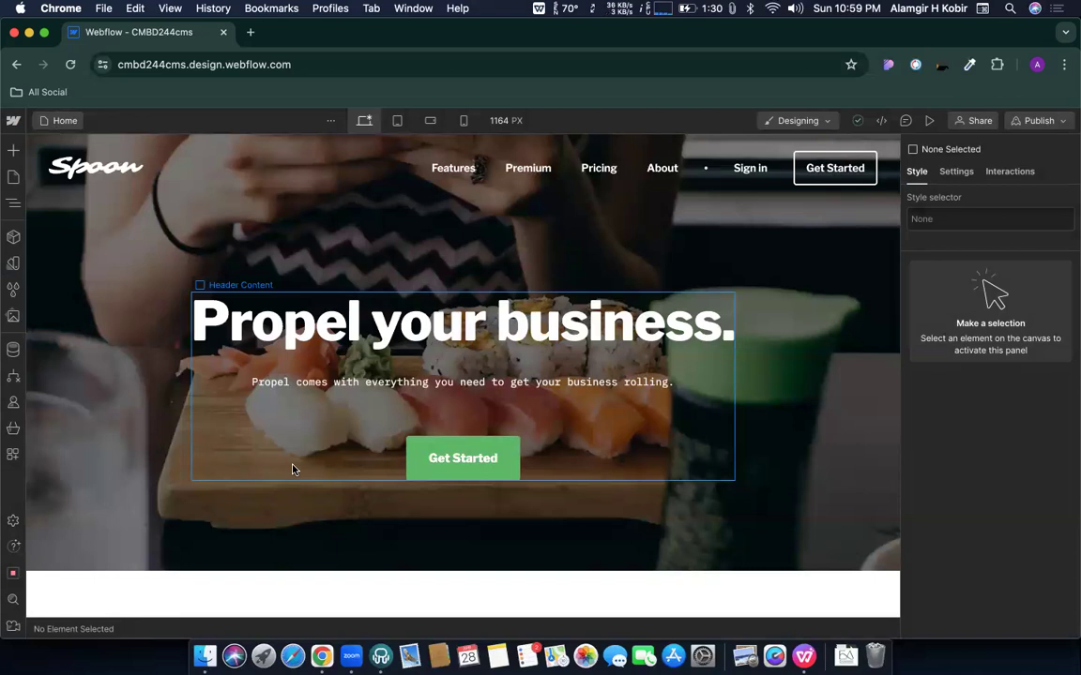
Open the site's Features page for editing and bring up its page settings
click(59, 121)
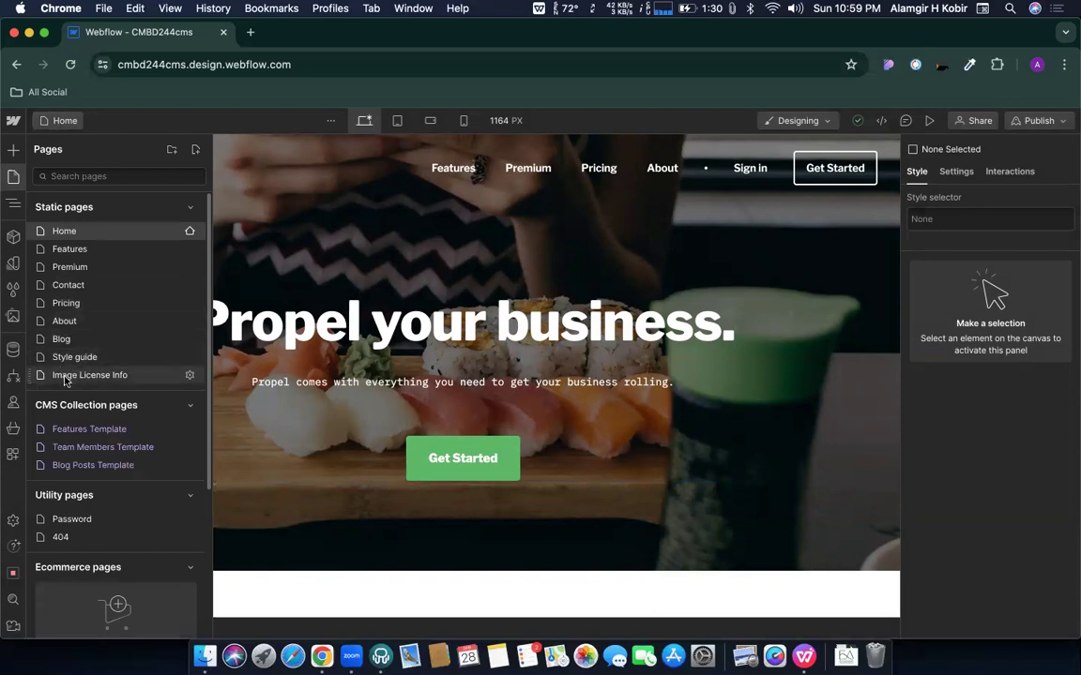
click(69, 250)
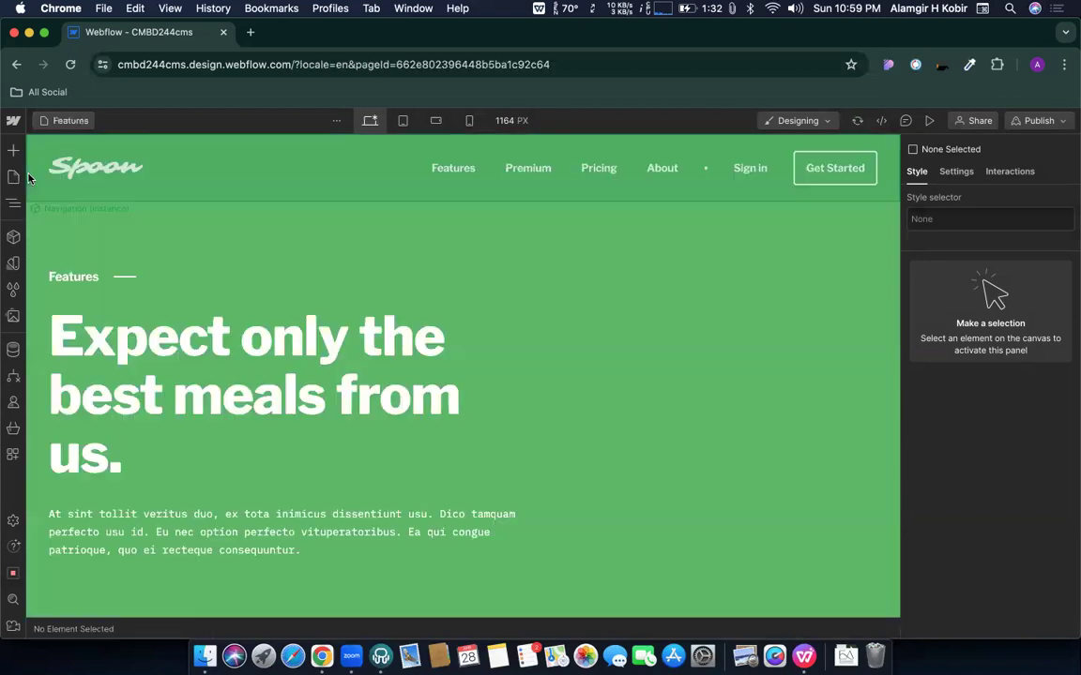
click(71, 120)
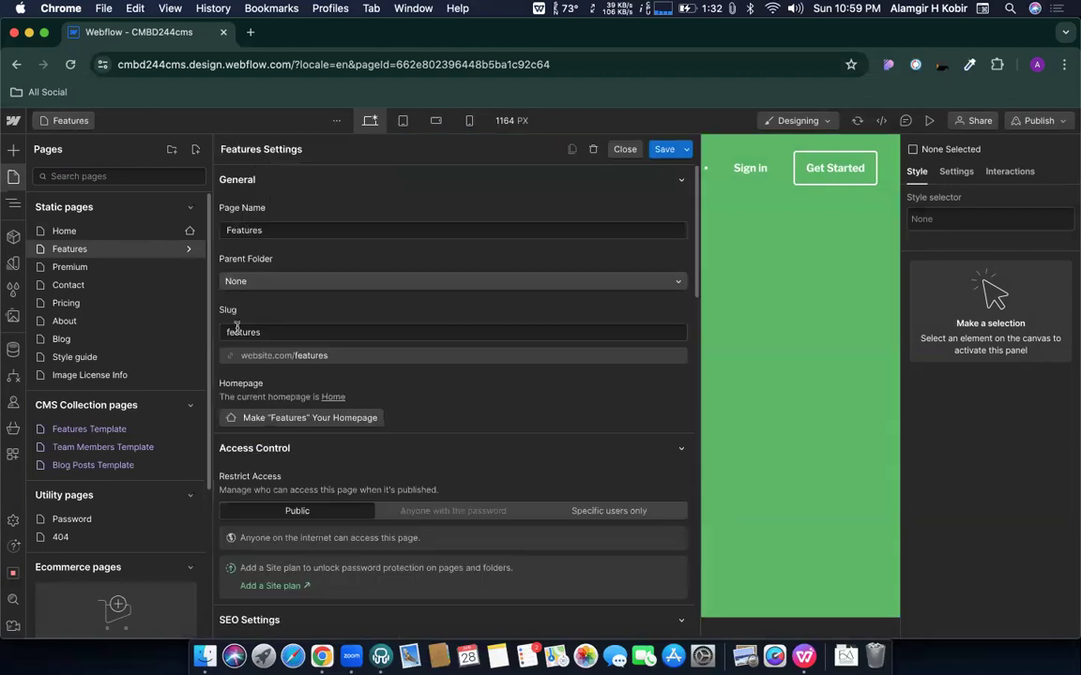
Examine the page name, slug and SEO title tag in the Features page settings
scroll(325, 453, down, 2)
scroll(325, 453, down, 5)
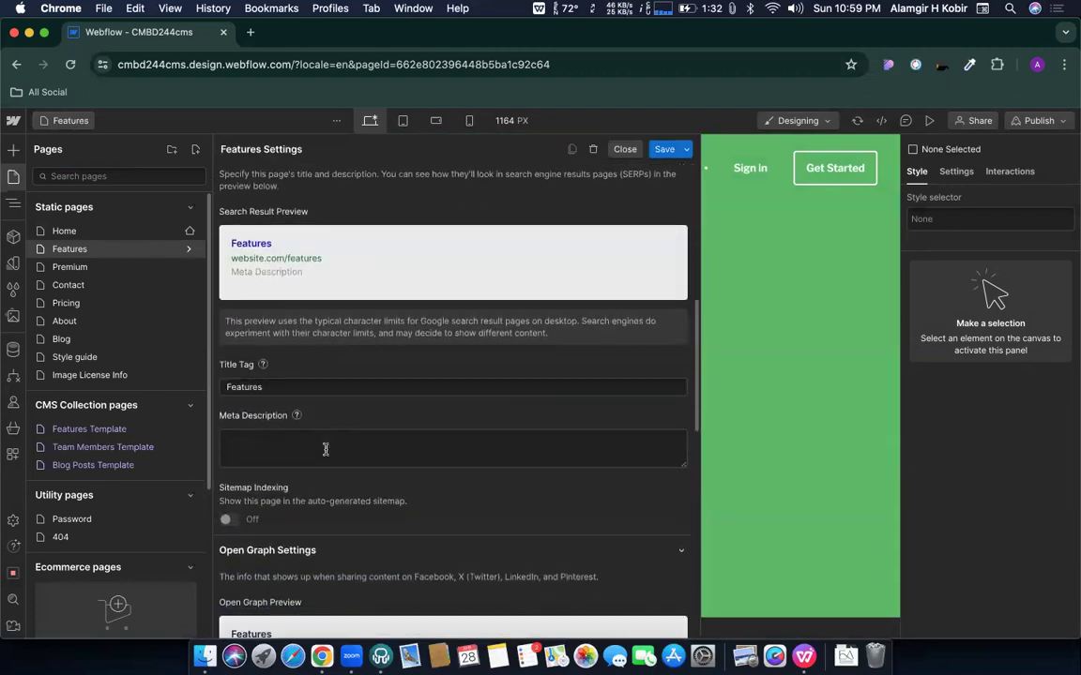
double_click(237, 385)
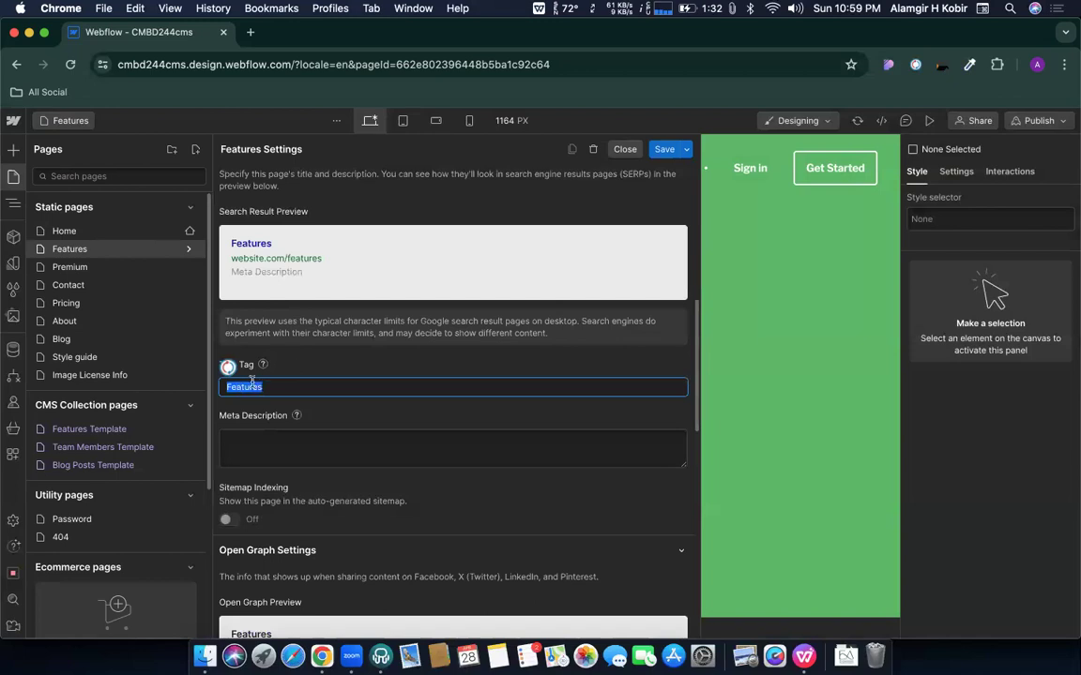
scroll(323, 367, up, 8)
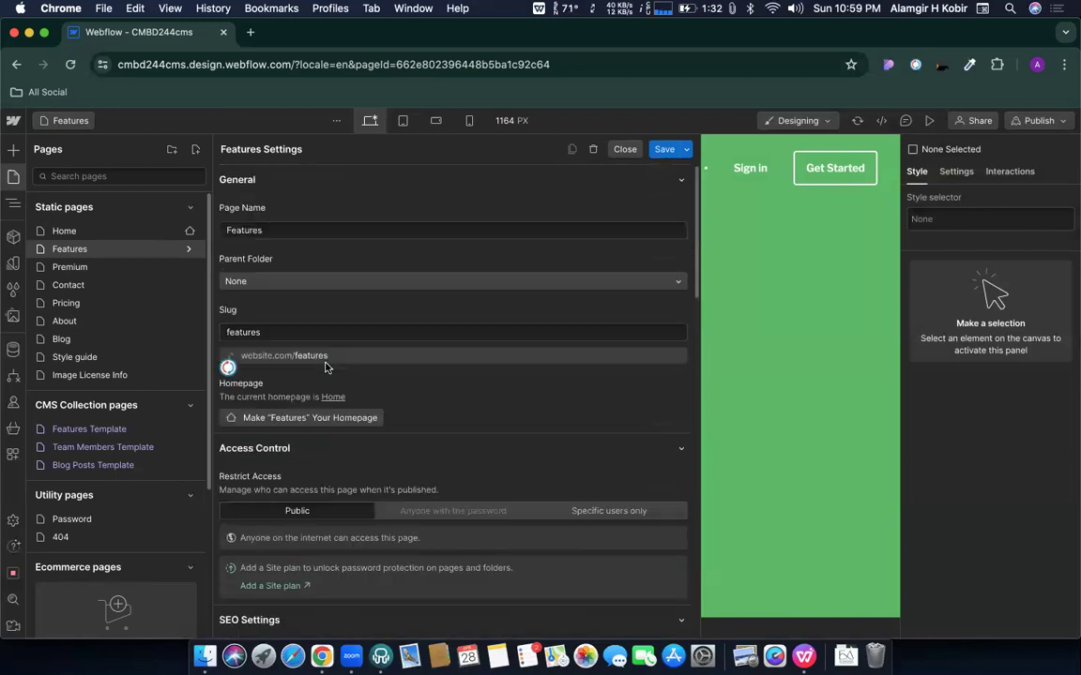
double_click(240, 228)
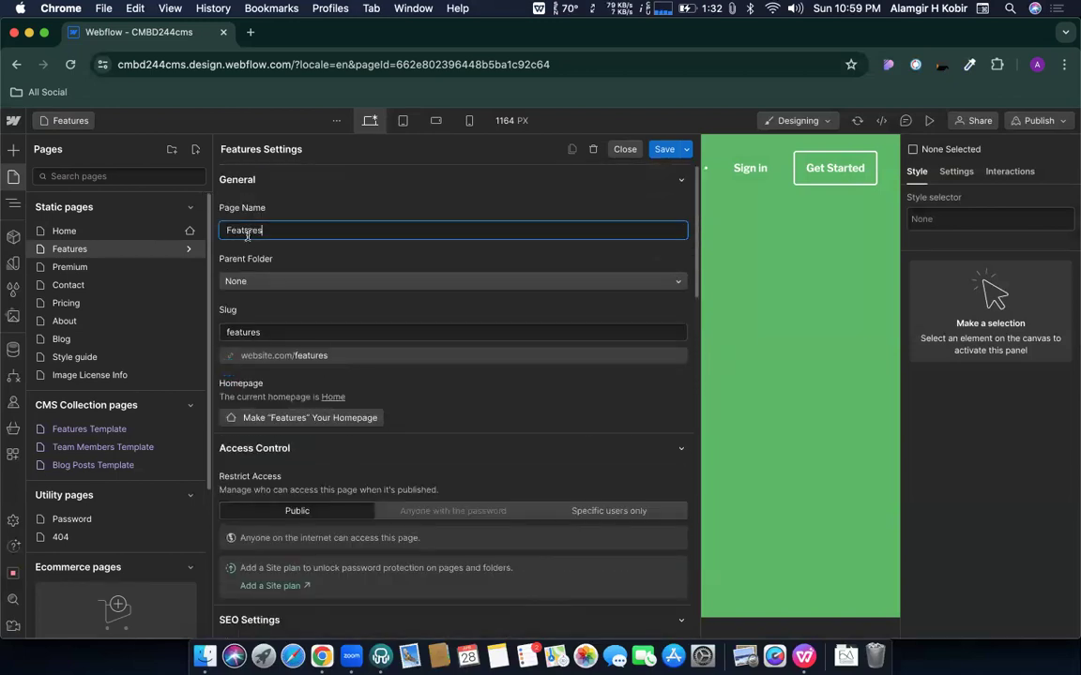
click(267, 230)
double_click(243, 230)
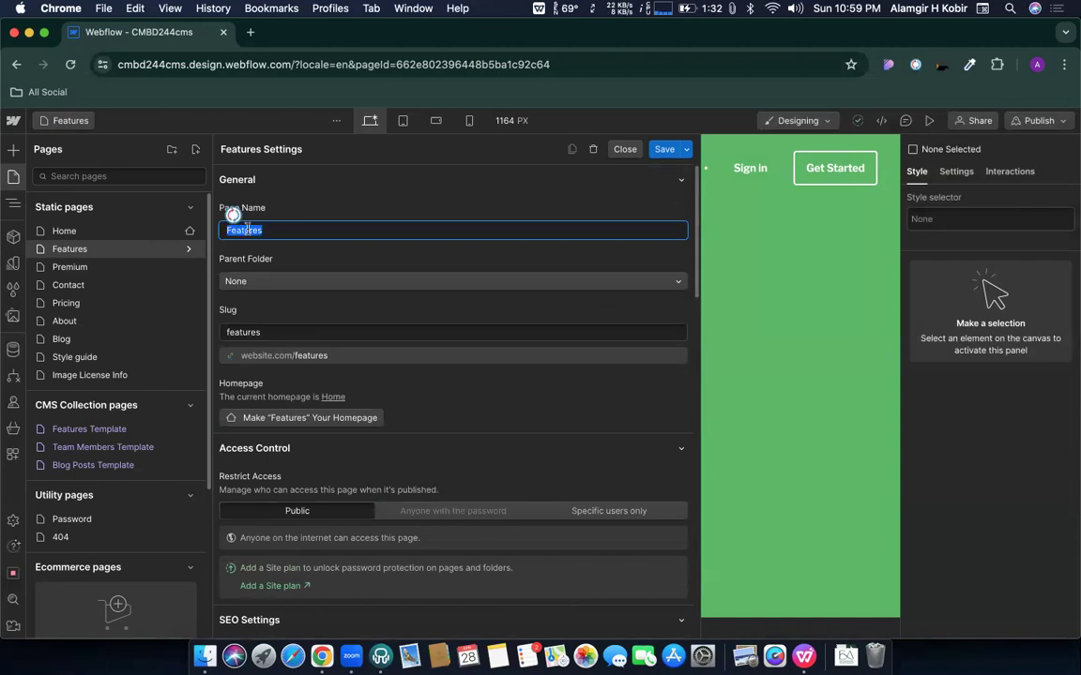
double_click(242, 330)
scroll(269, 475, down, 5)
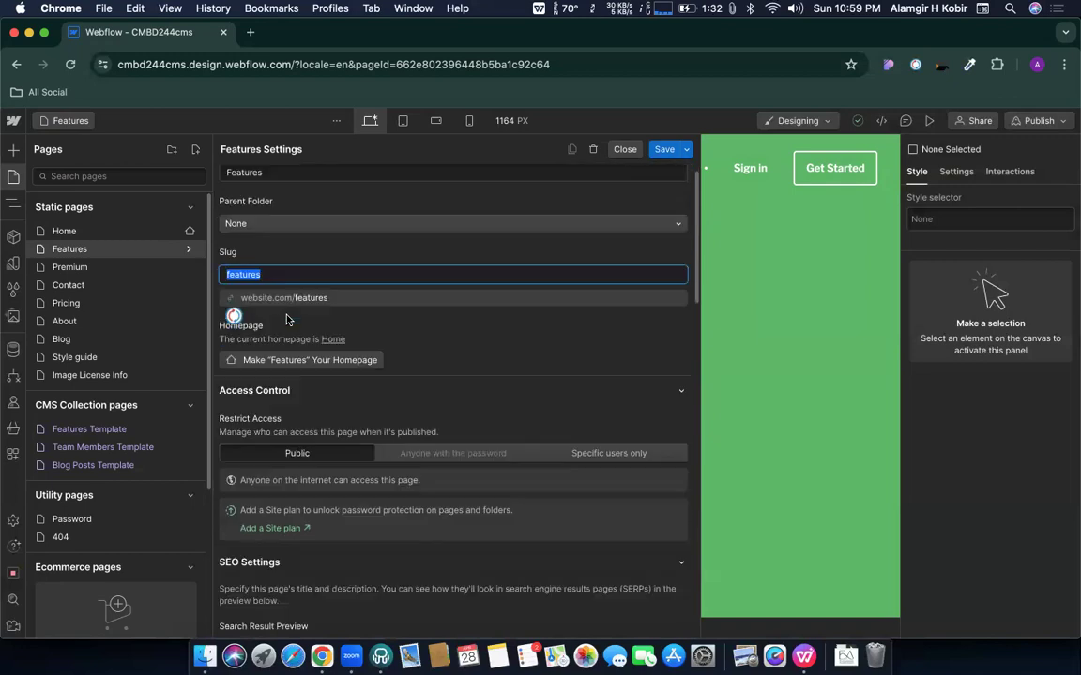
scroll(269, 475, down, 1)
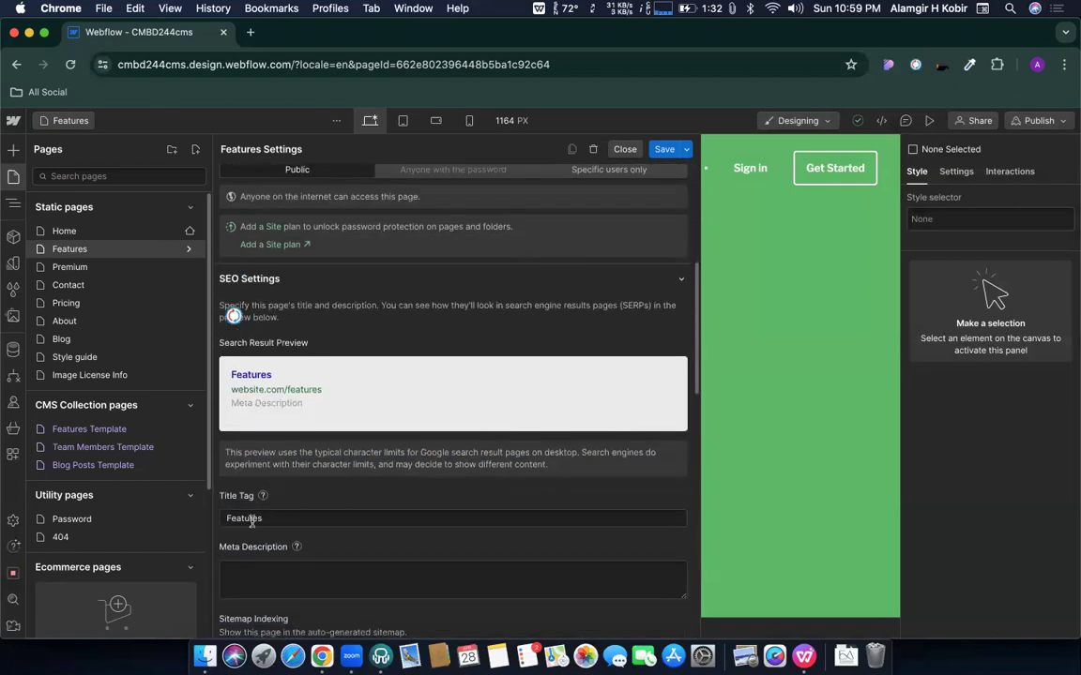
double_click(248, 518)
click(312, 468)
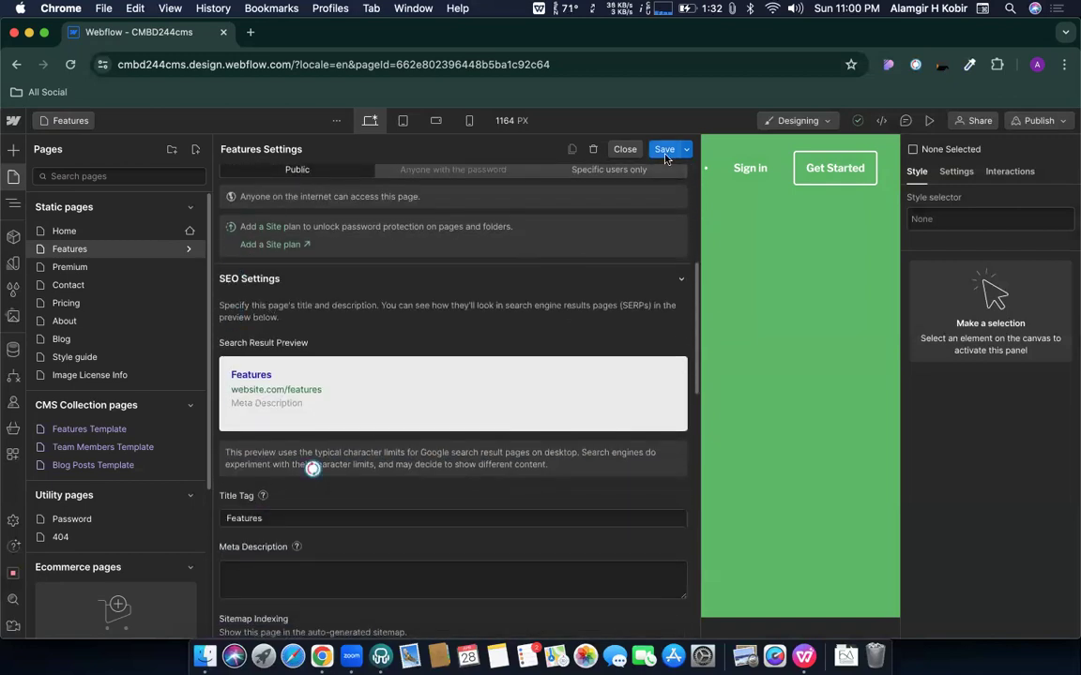
click(102, 251)
Delete all sections and components after the Navigation from the Features page, starting with Header Inner
click(792, 257)
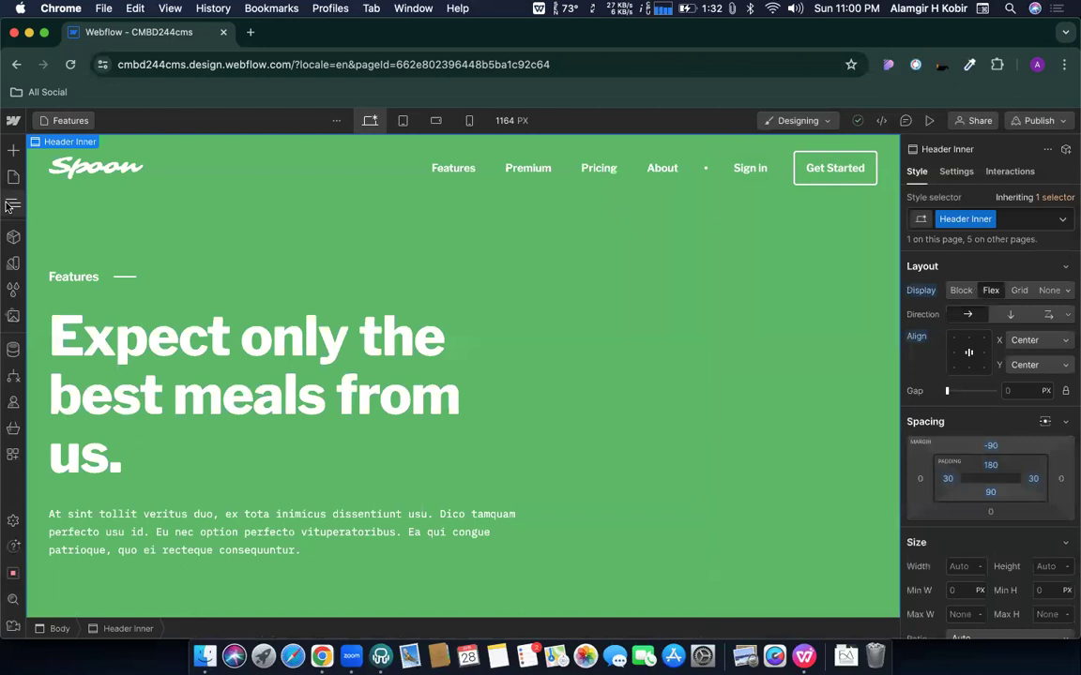
click(10, 205)
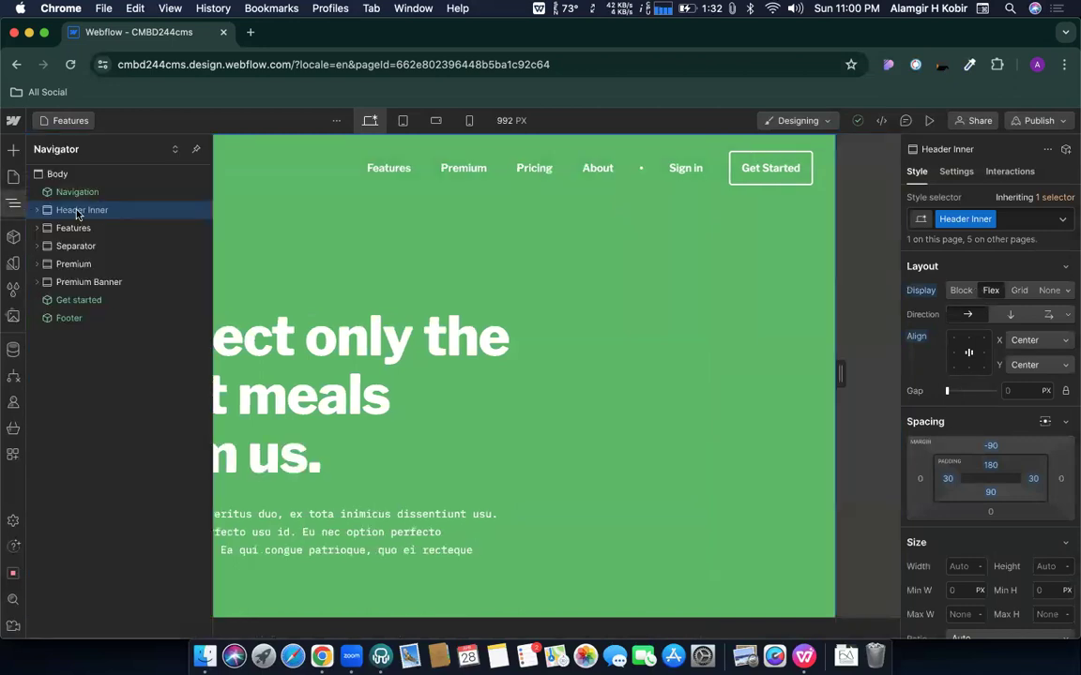
key(Delete)
key(Delete)
key(Delete)
key(Delete)
key(Delete)
key(Delete)
key(Delete)
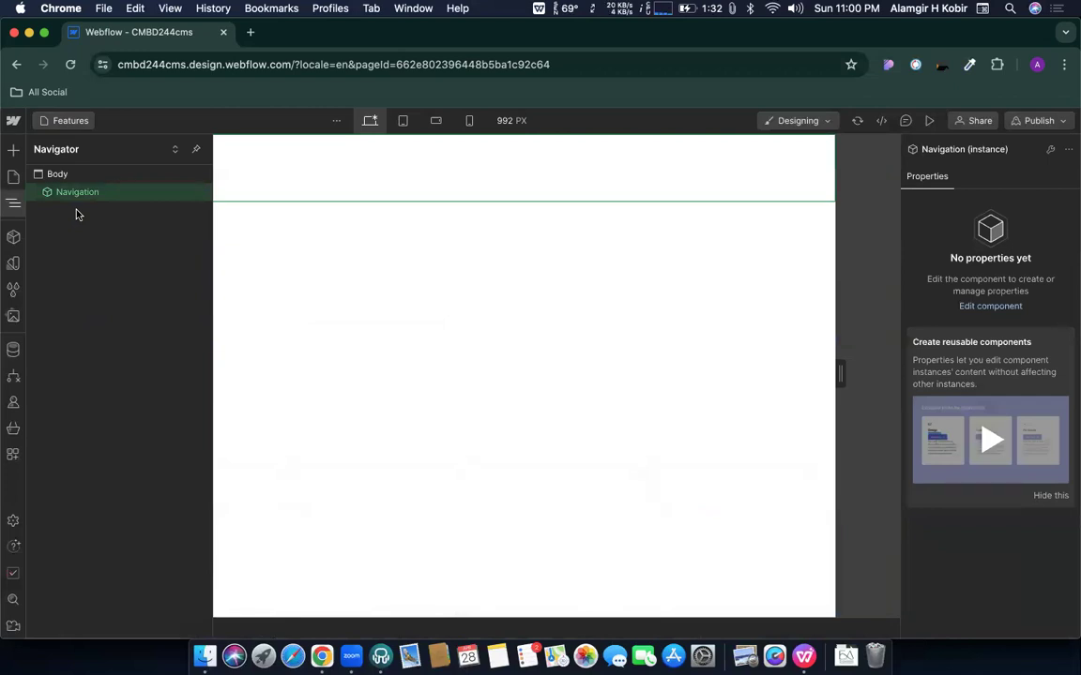
Undo all the section deletions on the Features page
key(super+z)
key(super+z)
key(super+z)
key(super+z)
key(super+z)
key(super+z)
key(super+z)
key(super+z)
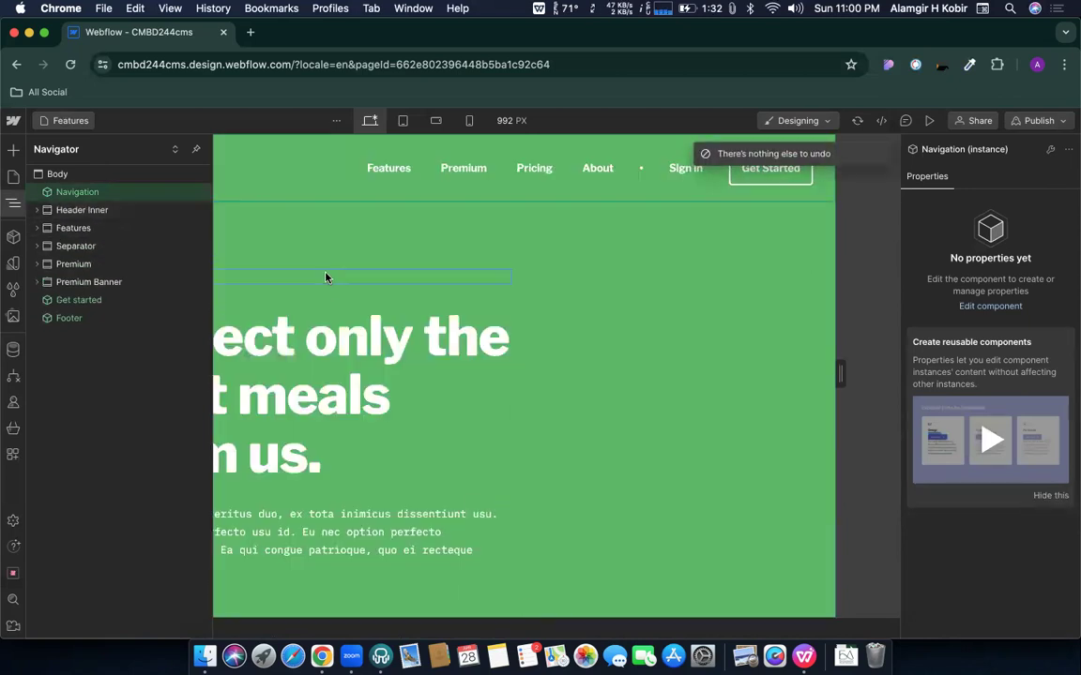
Switch to the Home page and try to add a new page to the site
click(69, 123)
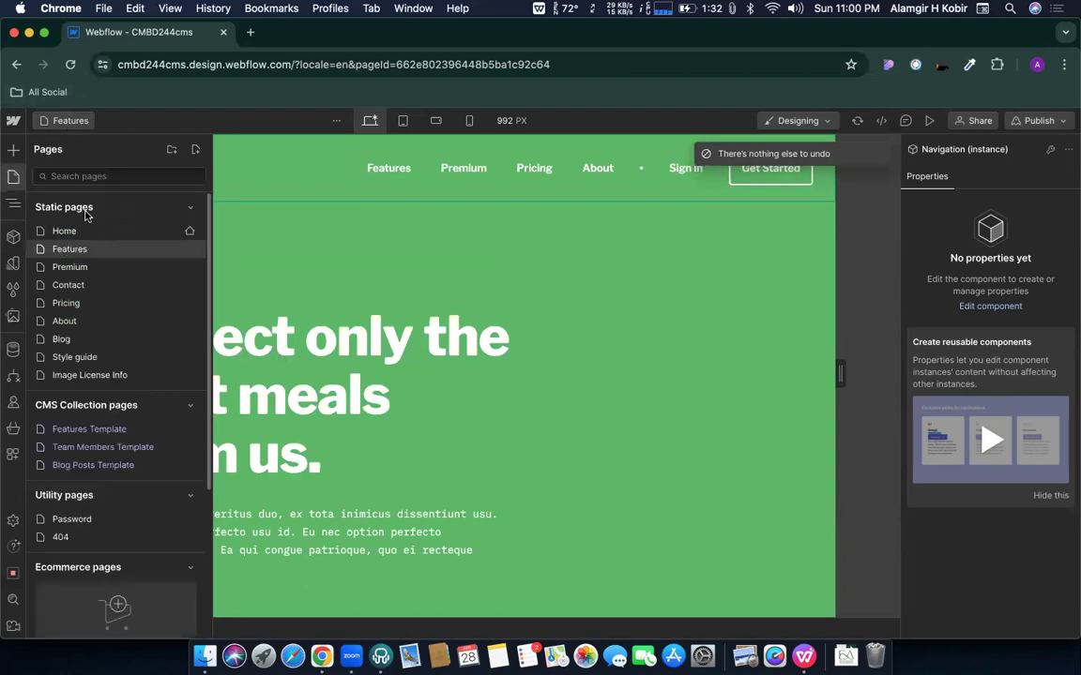
click(62, 231)
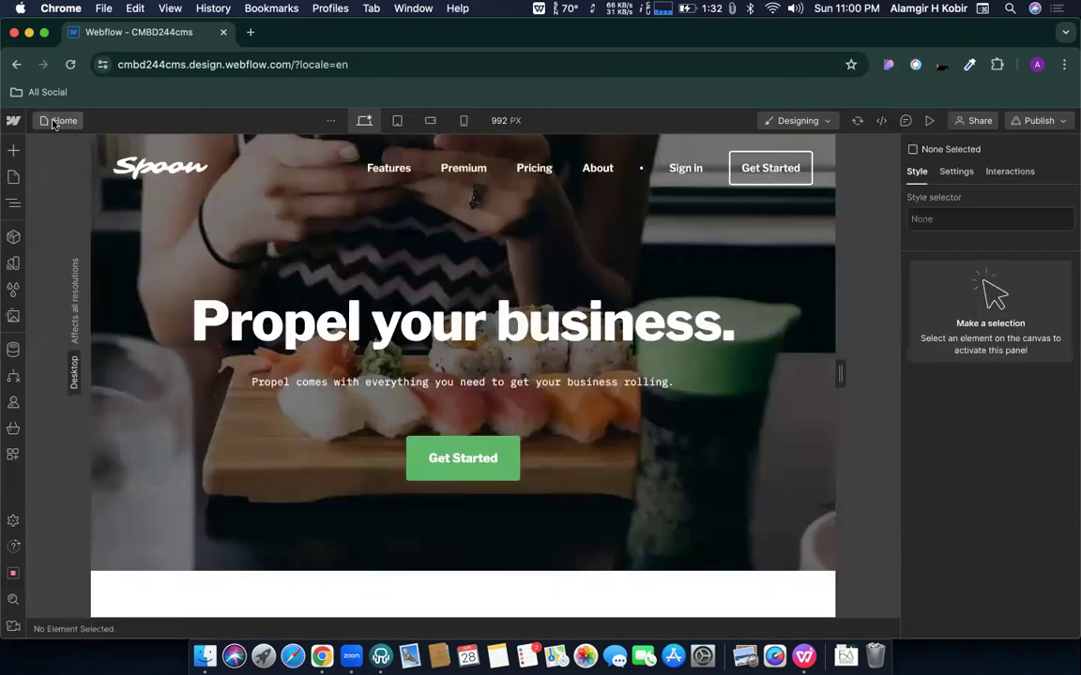
click(54, 123)
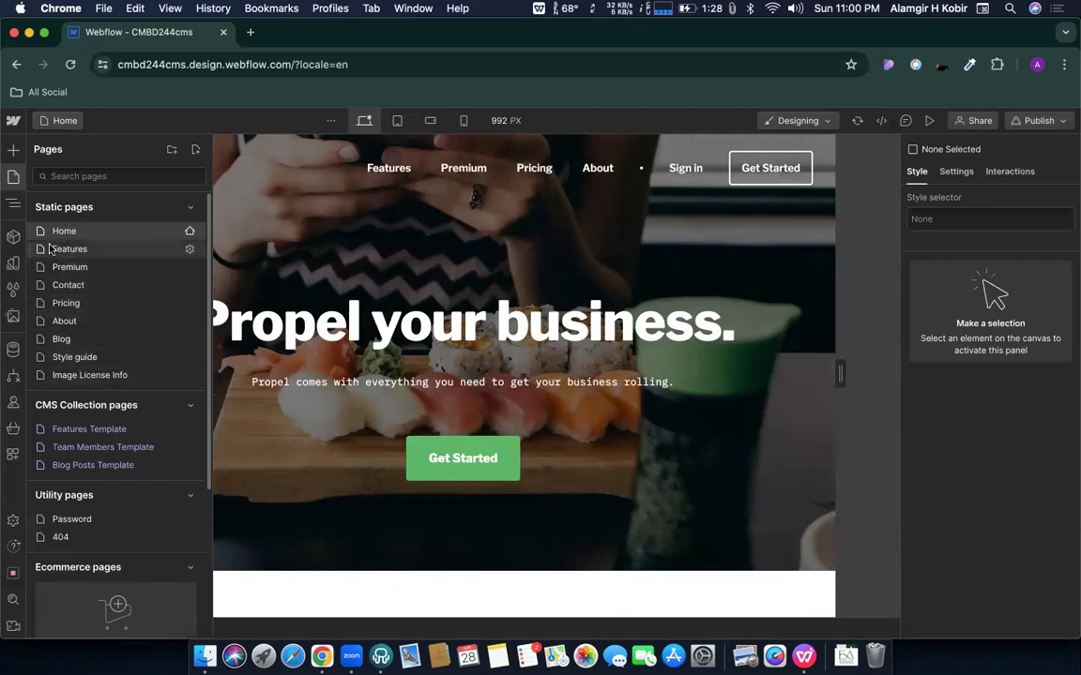
click(195, 150)
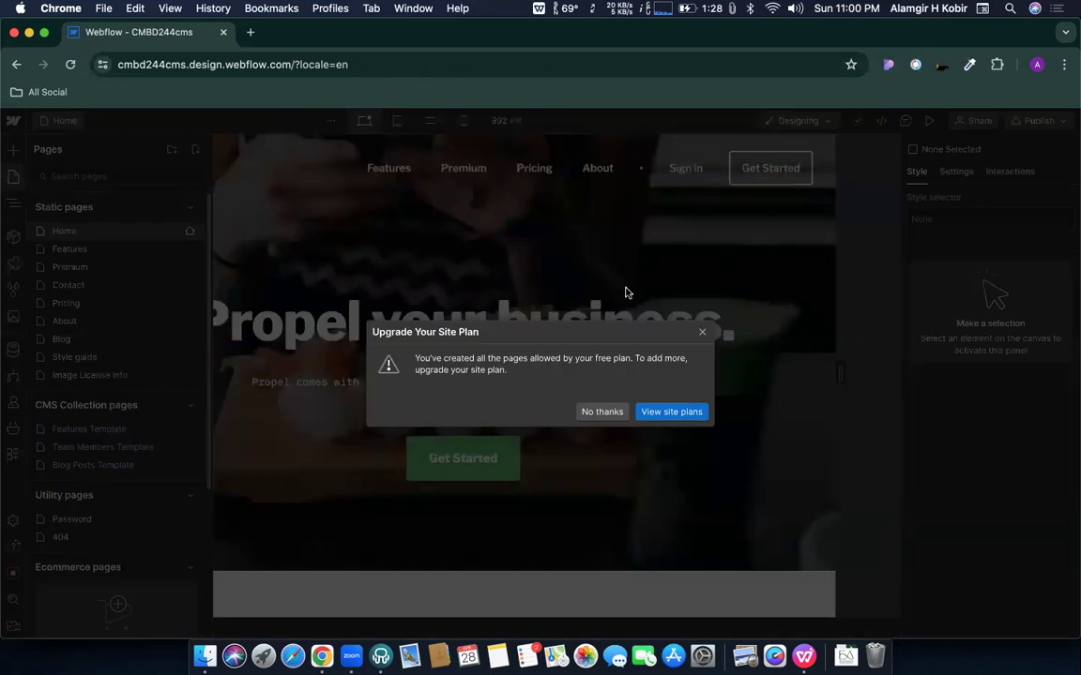
click(700, 335)
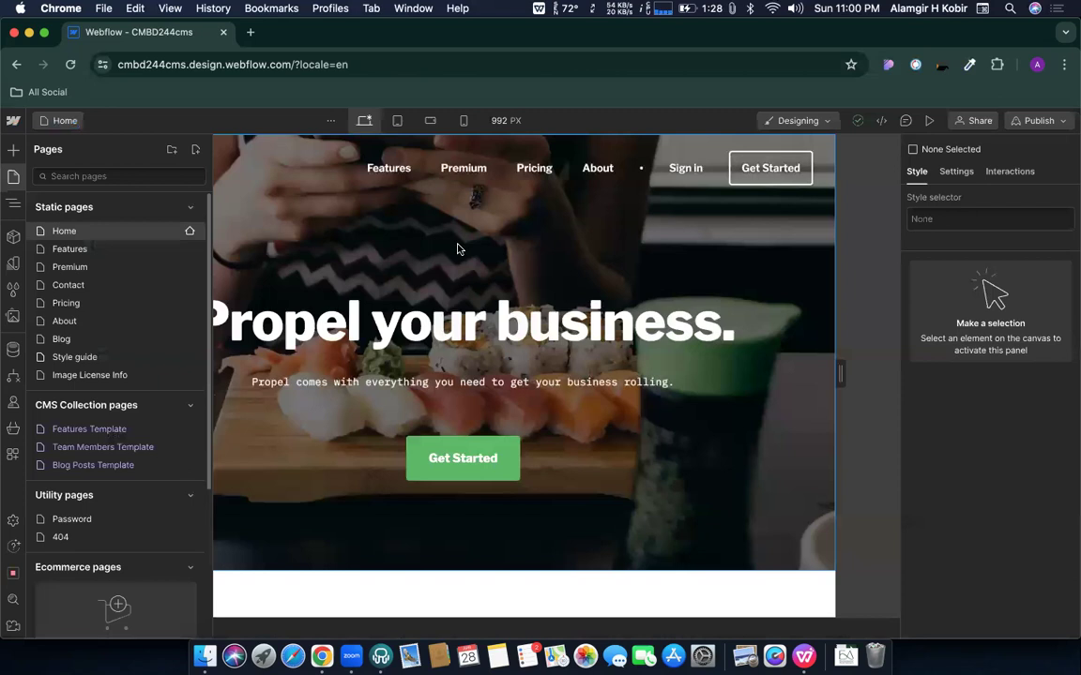
click(415, 226)
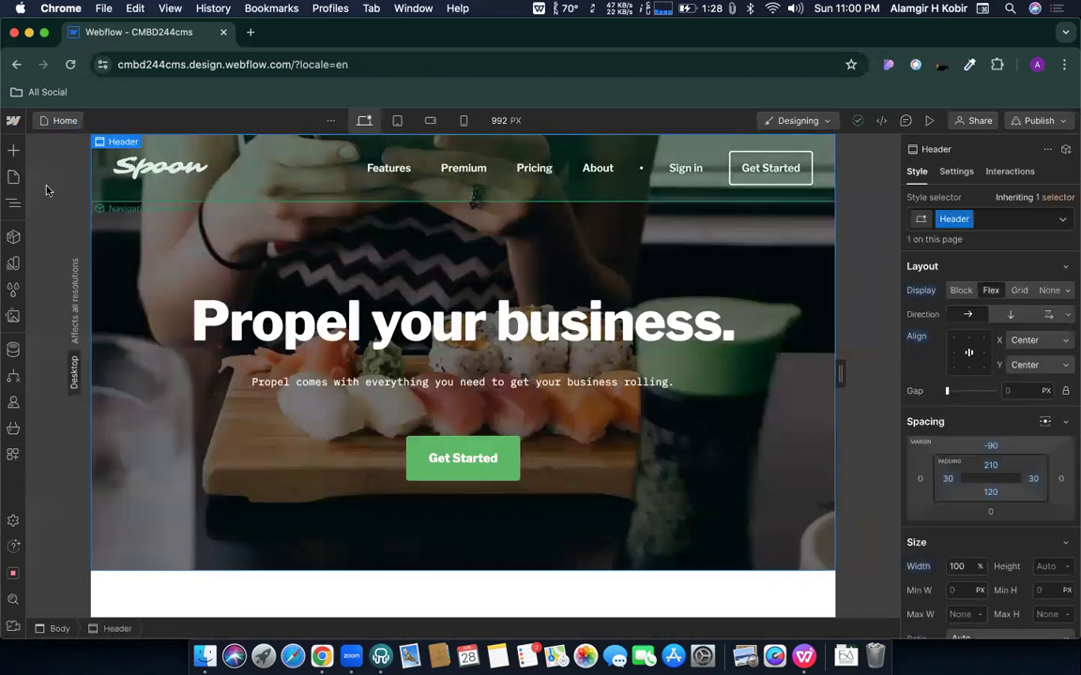
Open the About page and publish the site to the staging domain cmbd244cms.webflow.io
click(44, 121)
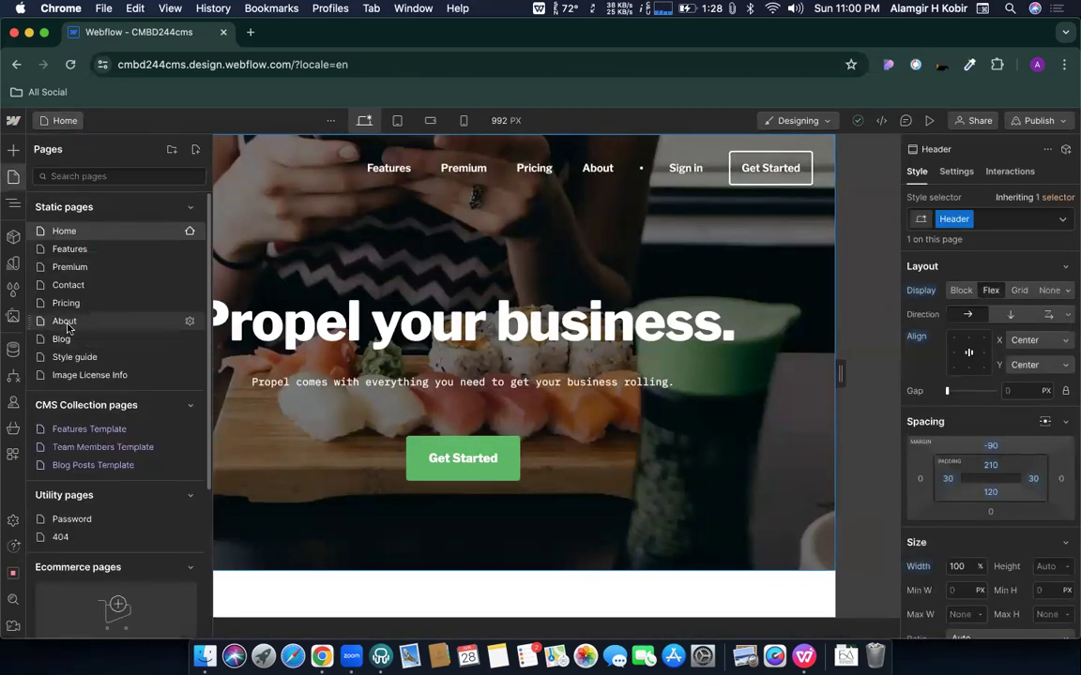
click(183, 322)
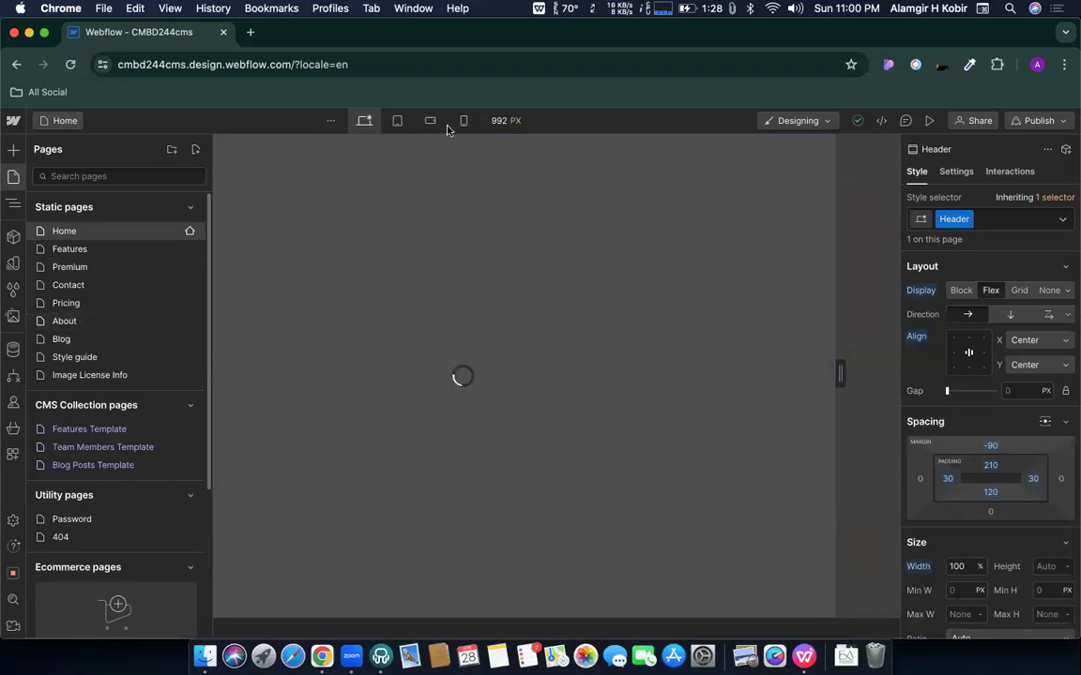
click(1038, 120)
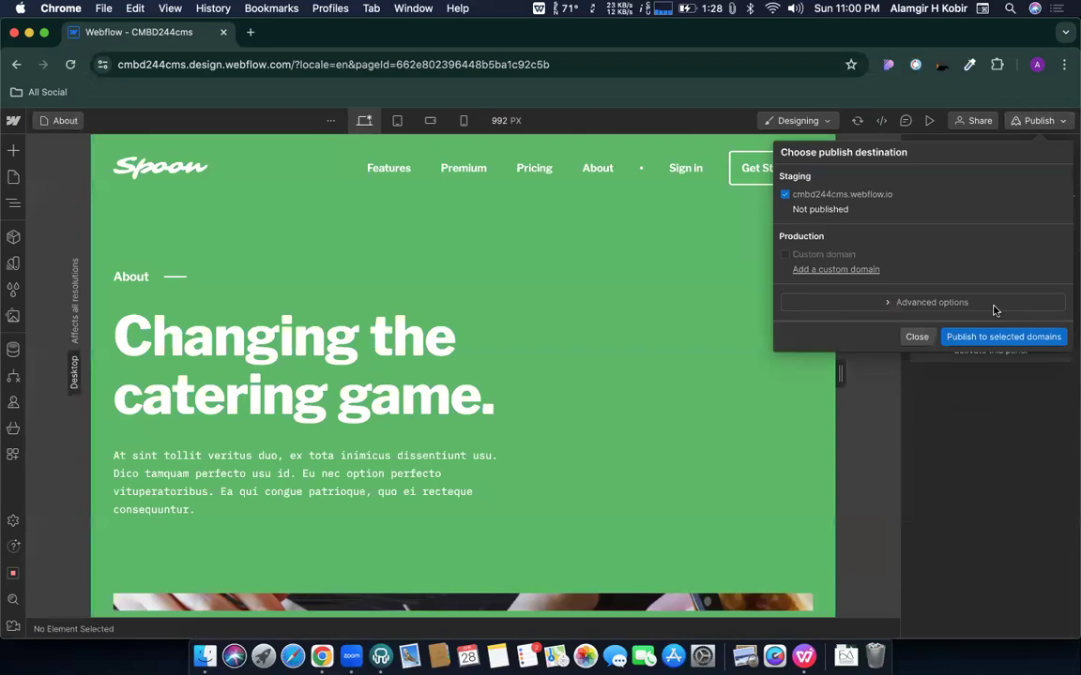
click(995, 337)
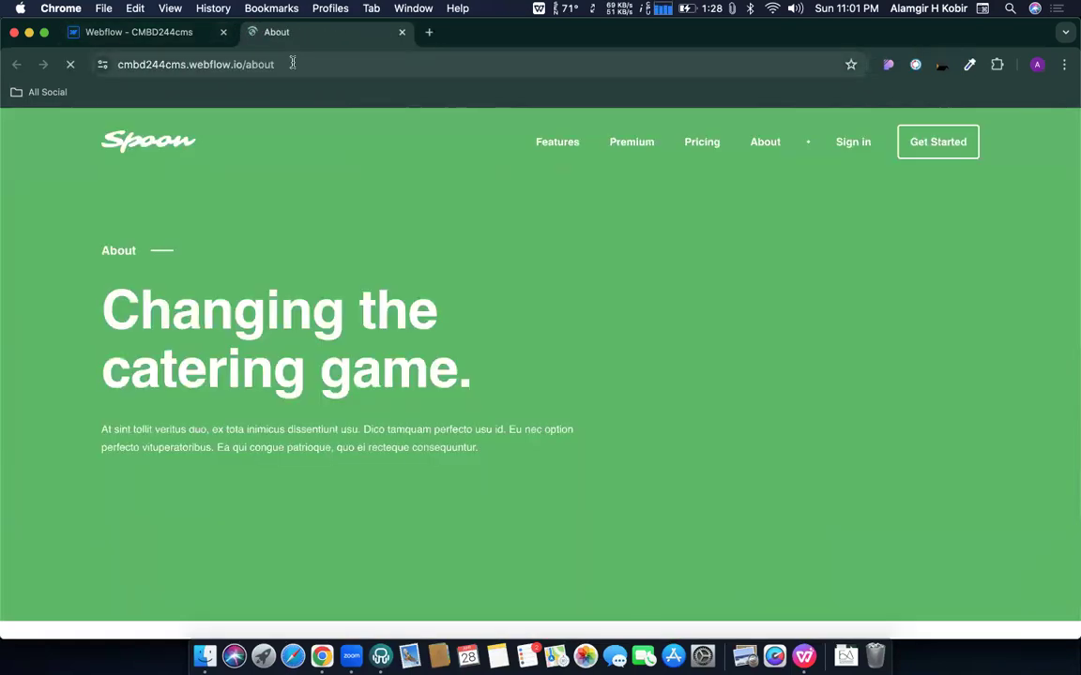
Look through the published About page, return to the Designer and close the publishing options
click(291, 63)
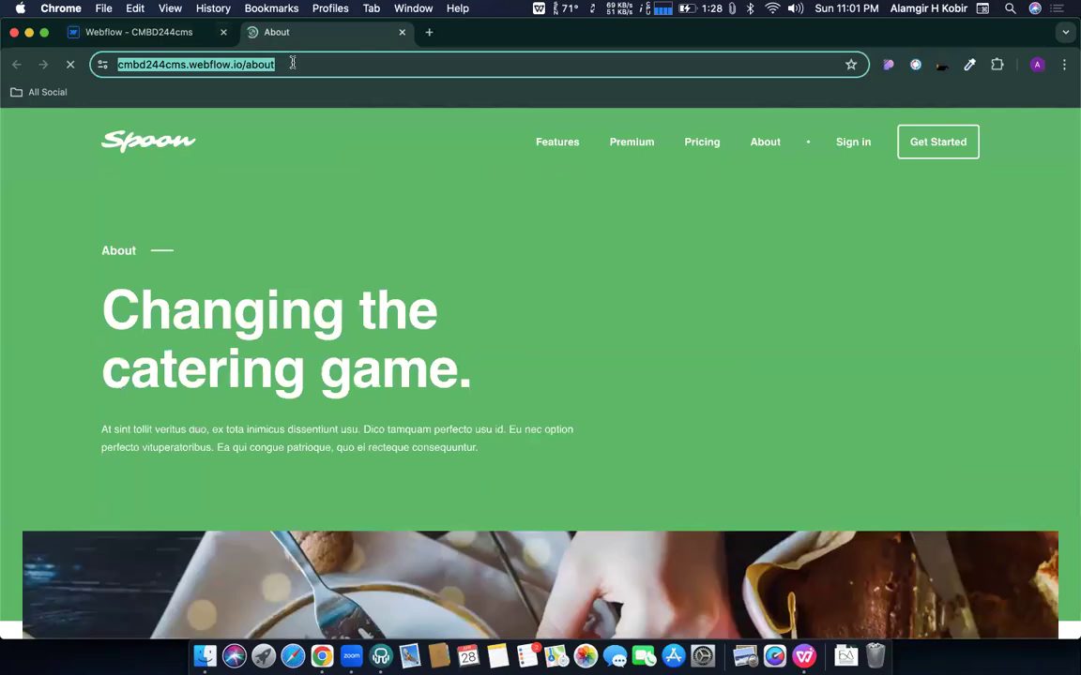
scroll(345, 198, down, 10)
scroll(378, 339, down, 10)
scroll(378, 339, up, 20)
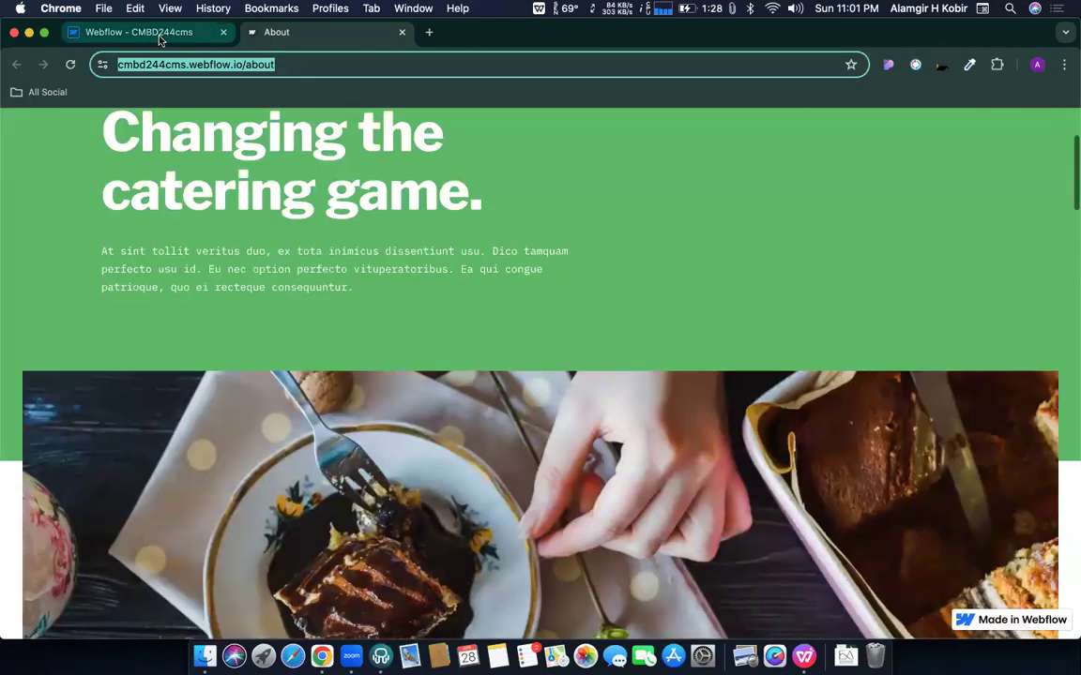
click(160, 38)
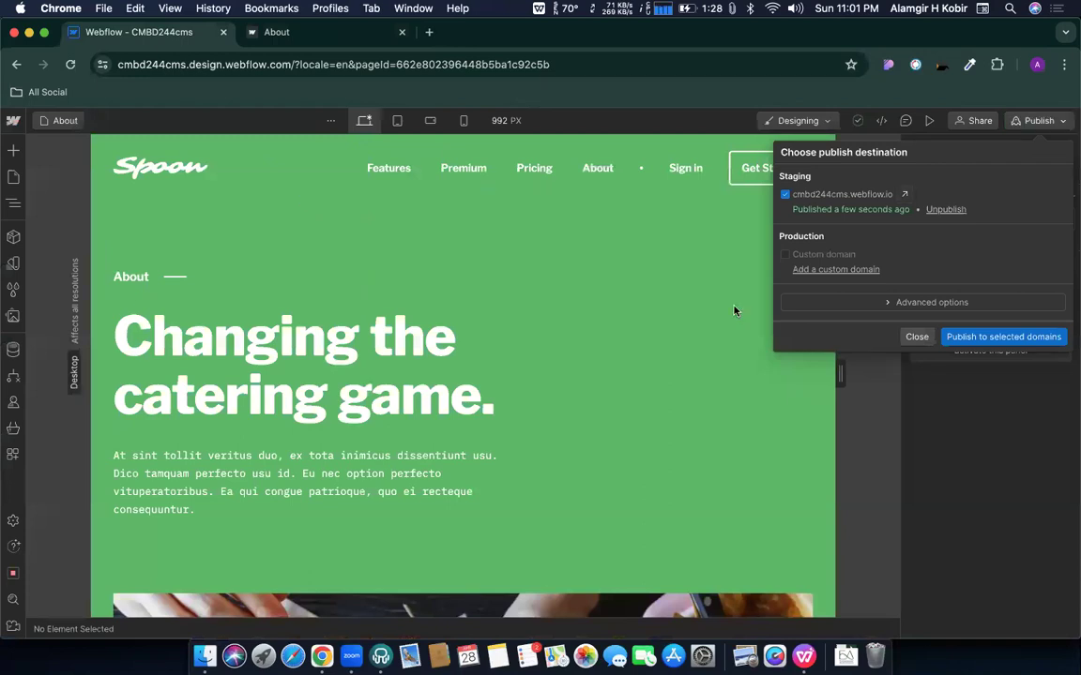
click(916, 337)
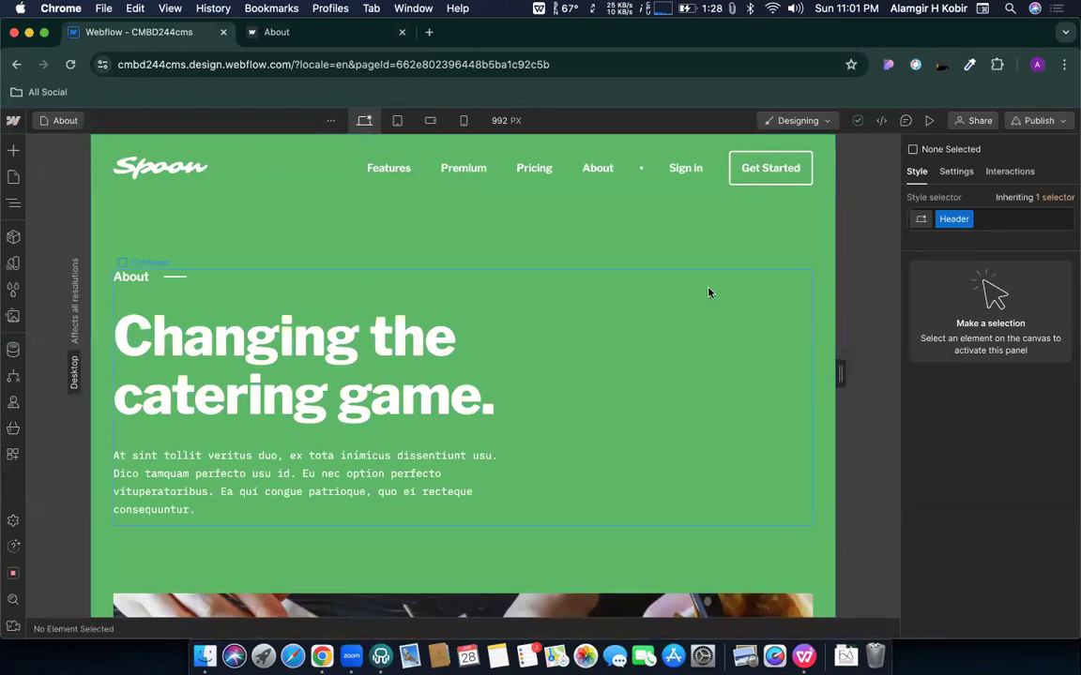
Widen the Designer canvas and set its width to 1440 px
drag(847, 373, 905, 371)
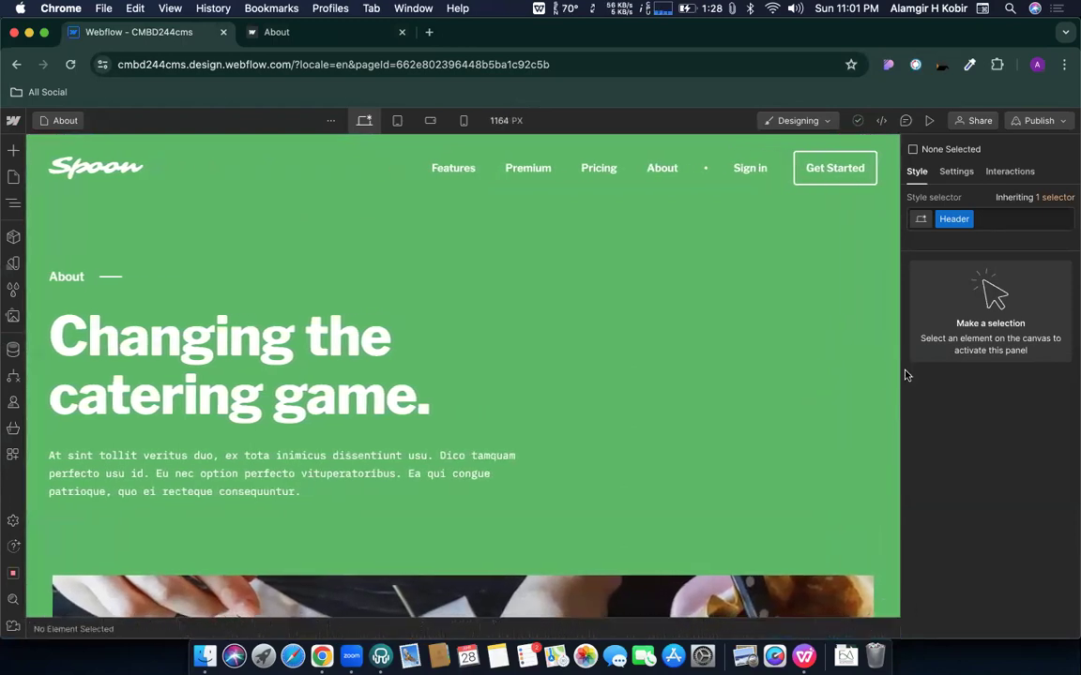
click(501, 138)
click(499, 126)
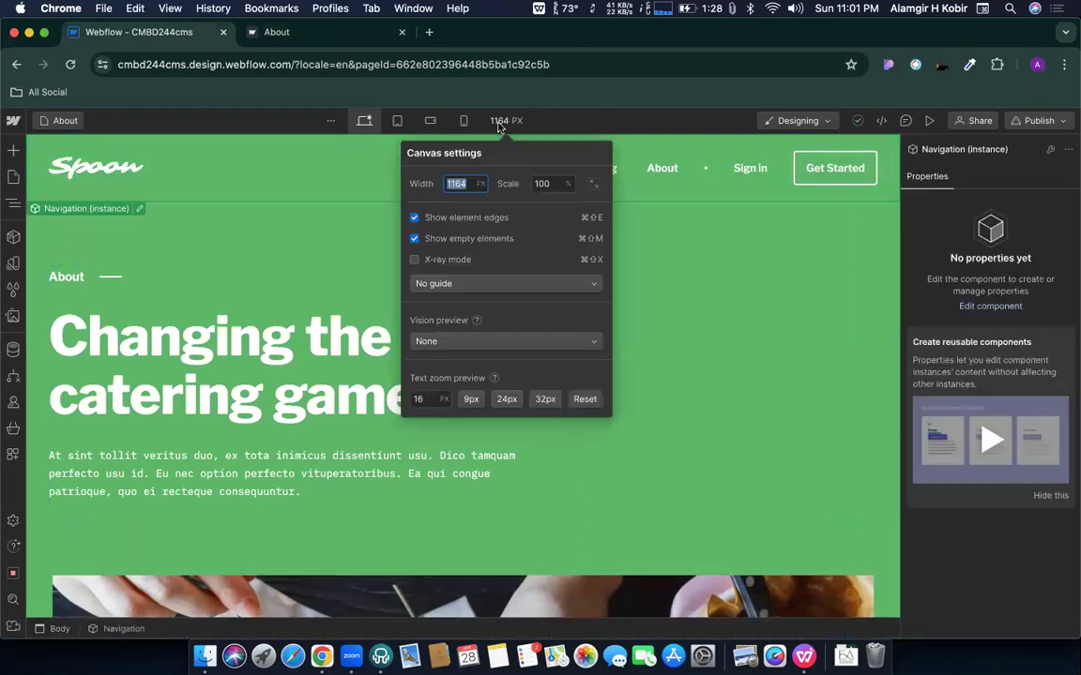
text(1440)
key(Return)
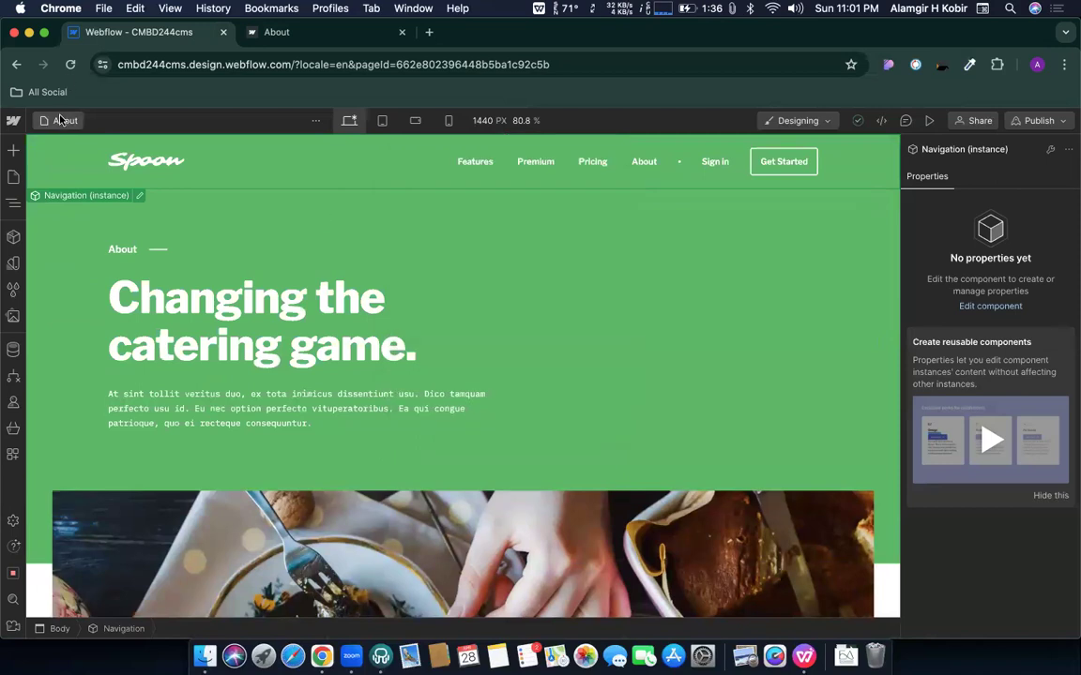
Open the Home page in the Designer and display the site's CMS collections
click(62, 119)
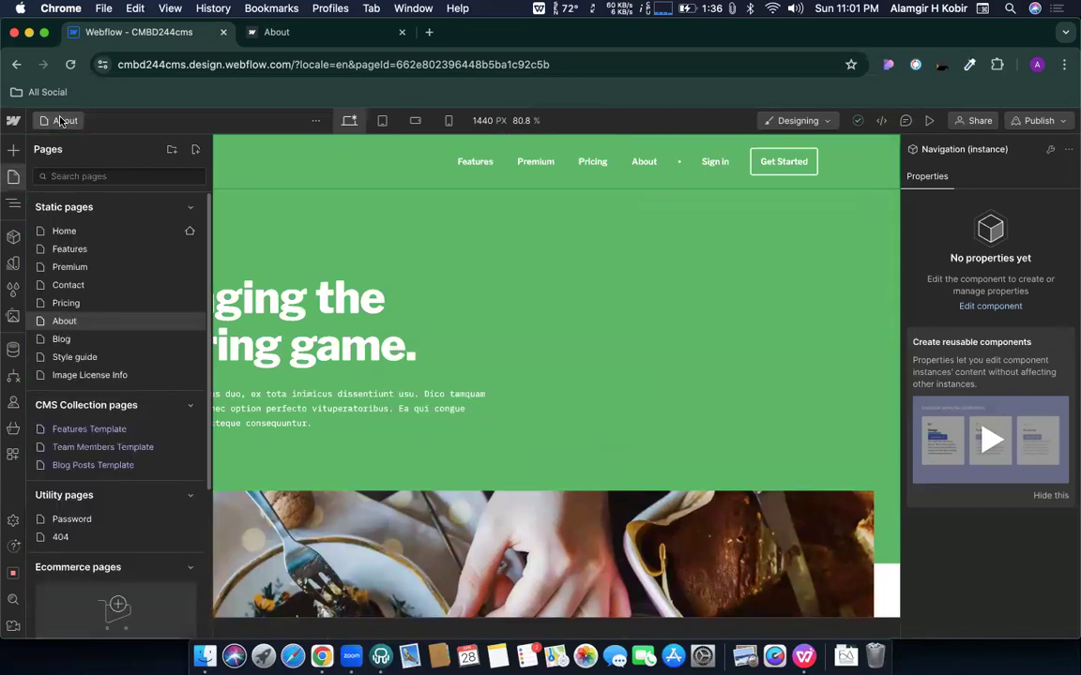
click(62, 232)
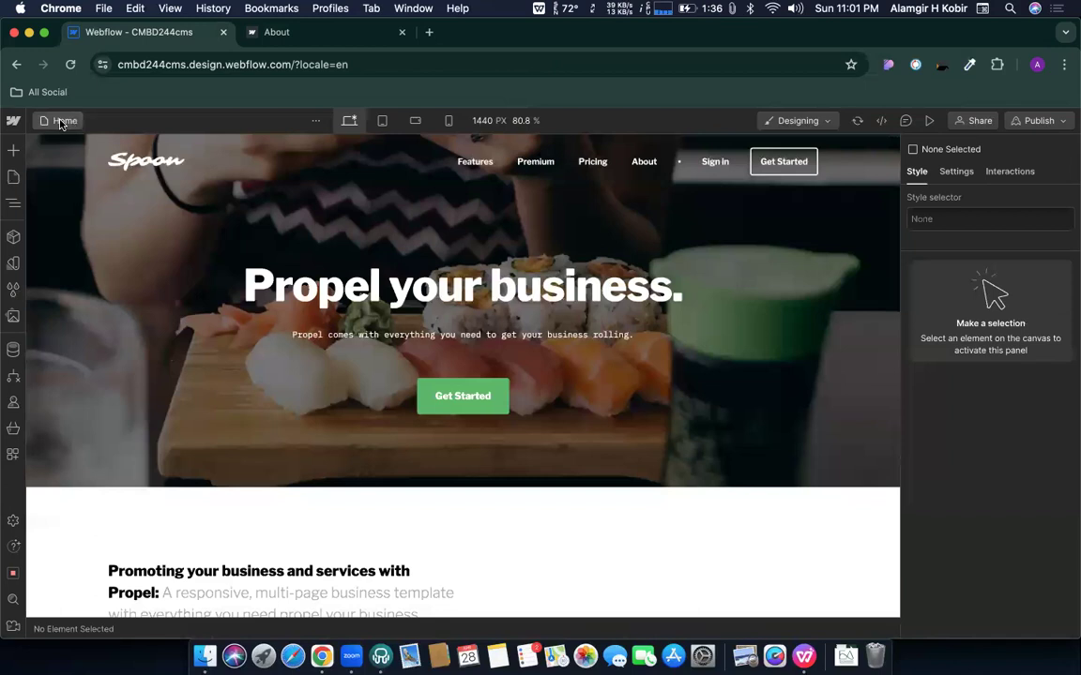
click(62, 121)
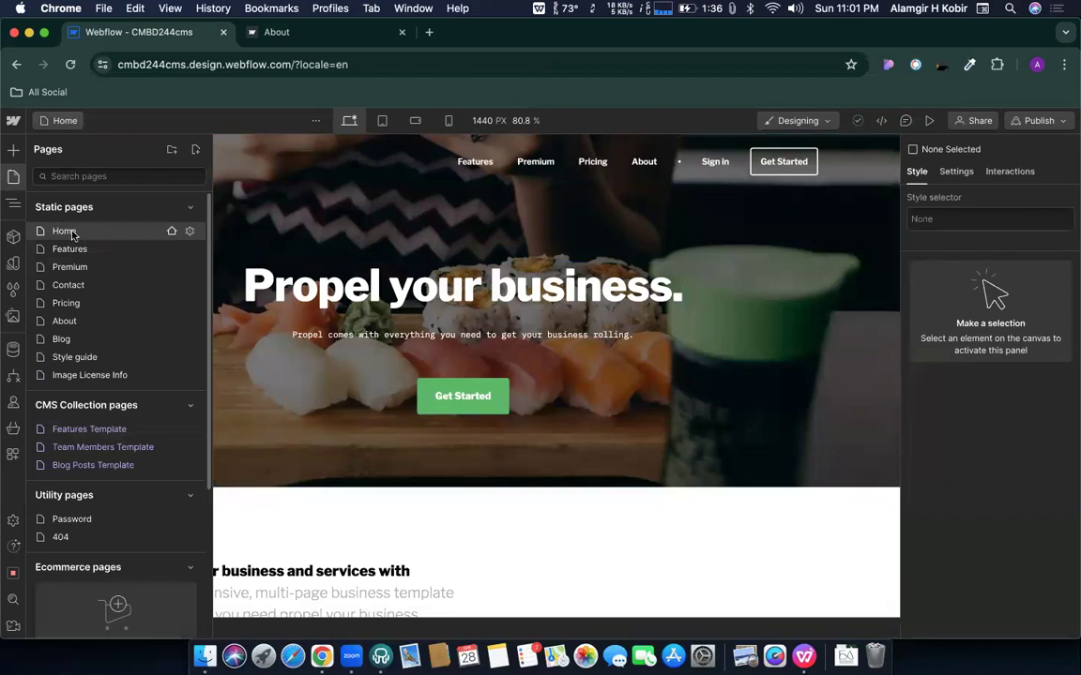
click(8, 351)
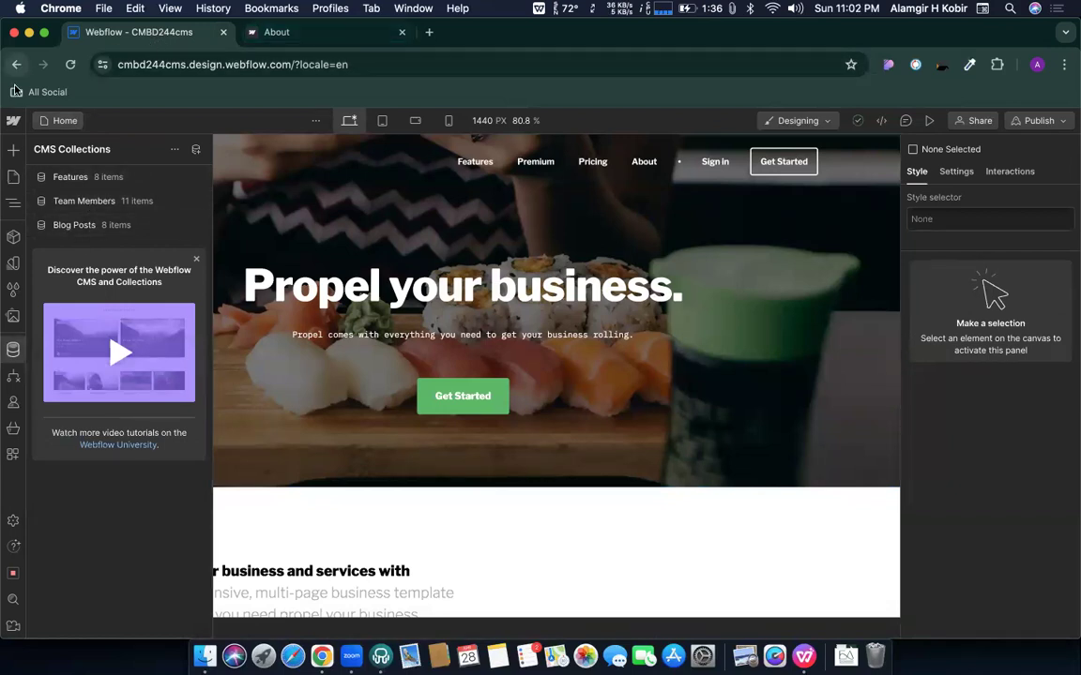
Return to the dashboard and archive the CMBD244cms site, confirming with the name cmbd244cms
click(13, 119)
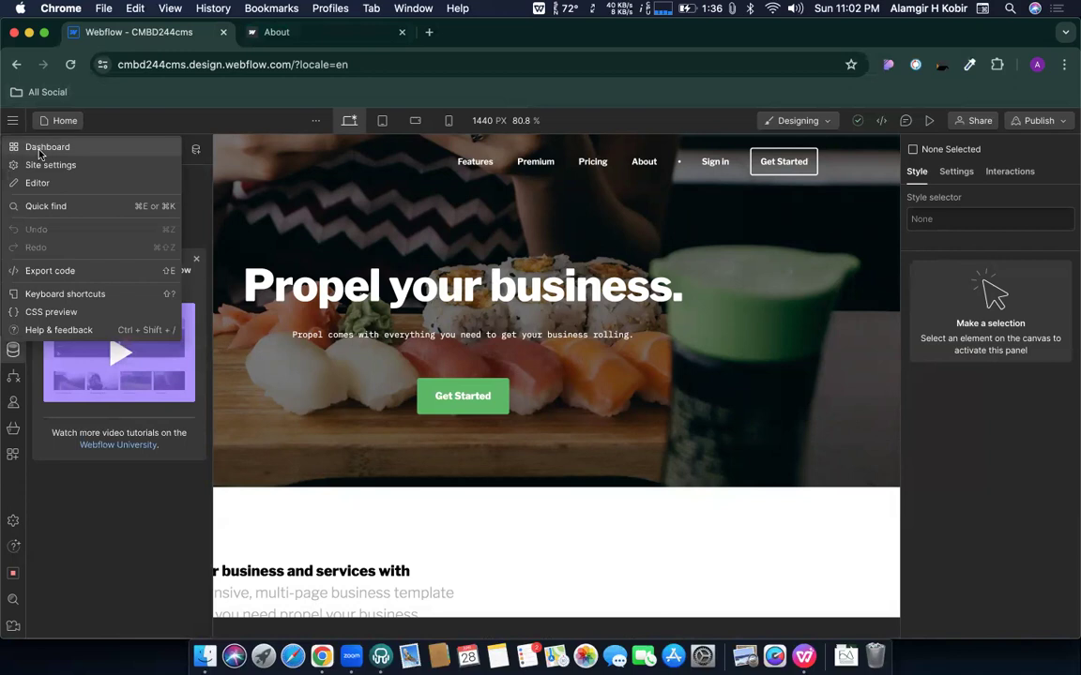
click(39, 150)
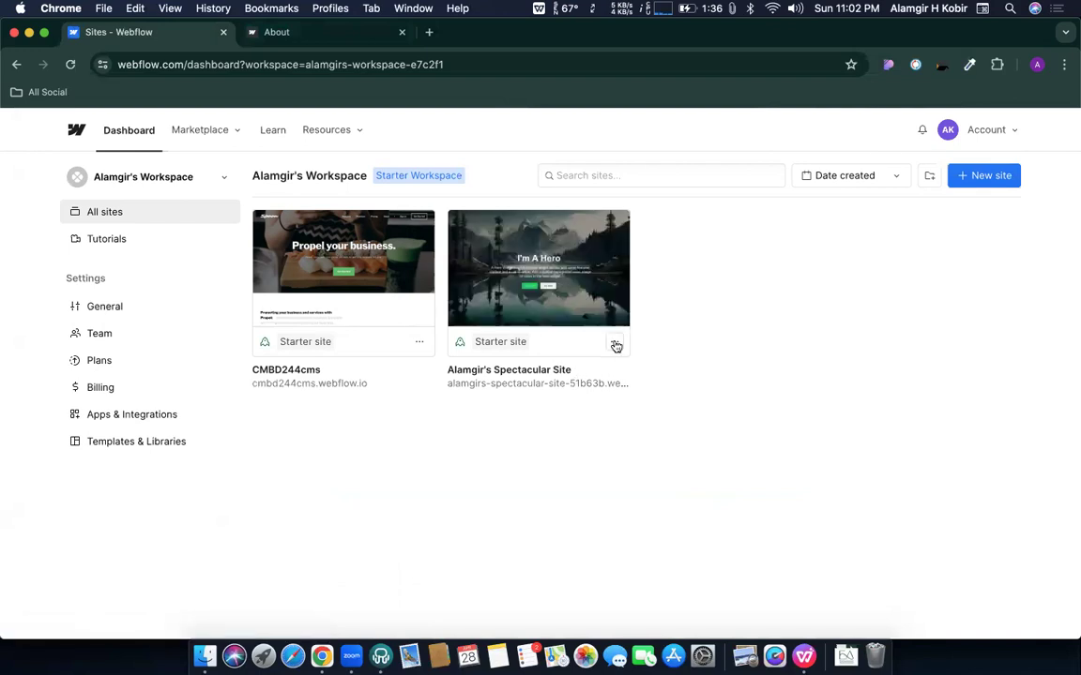
click(419, 343)
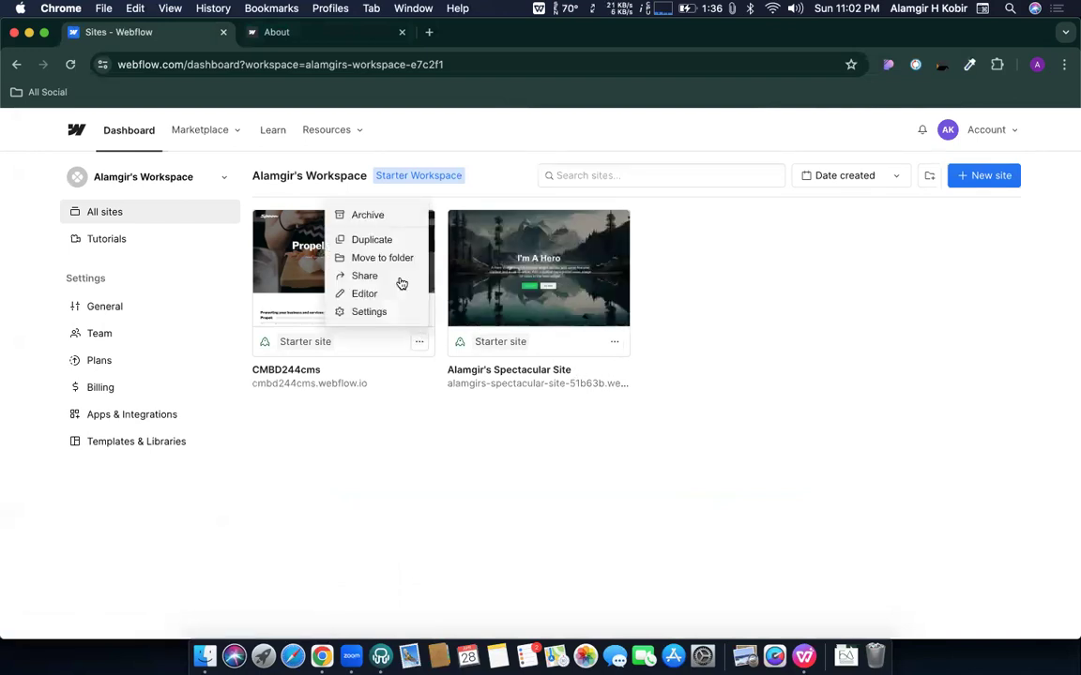
click(367, 215)
drag(409, 295, 404, 324)
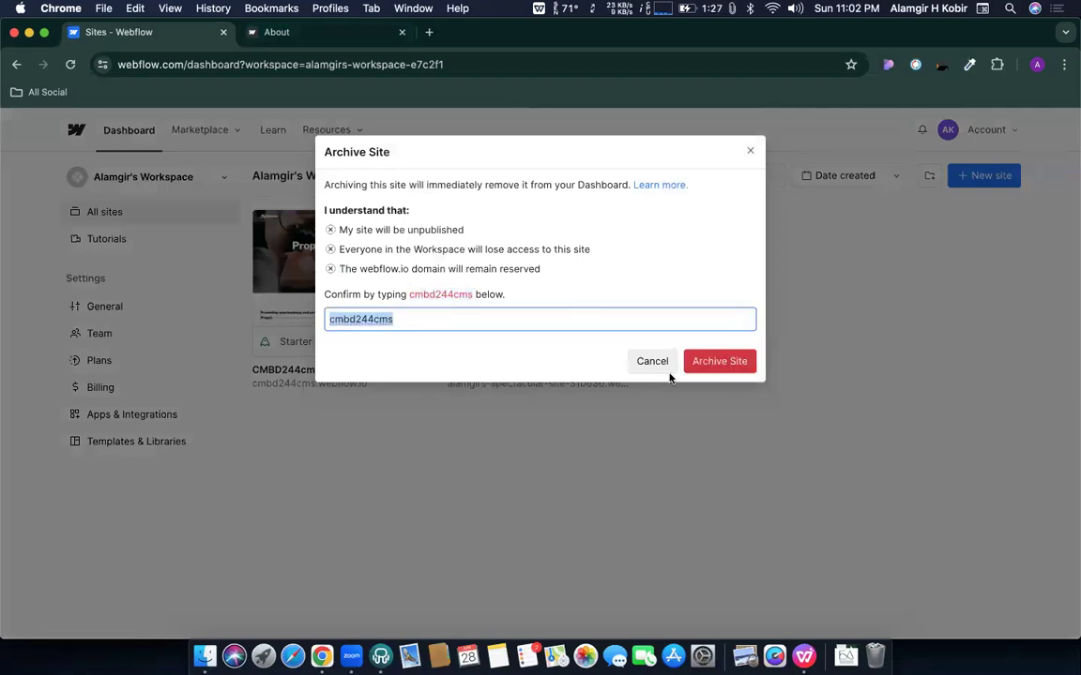
click(699, 365)
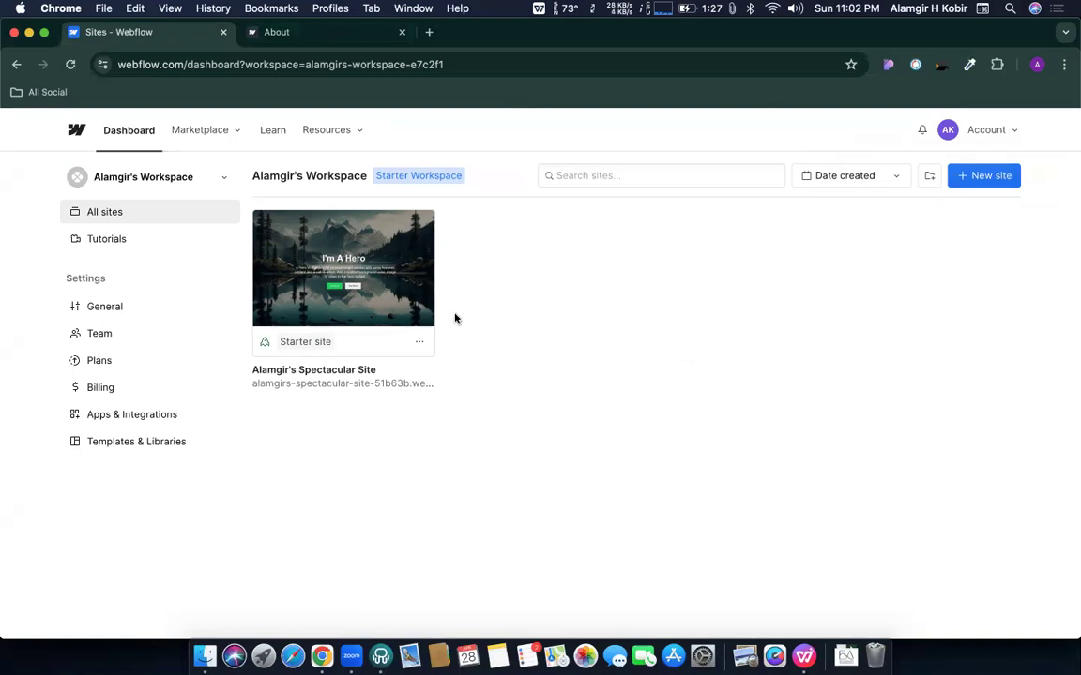
Create a new blank site named CMBD244cms
click(993, 175)
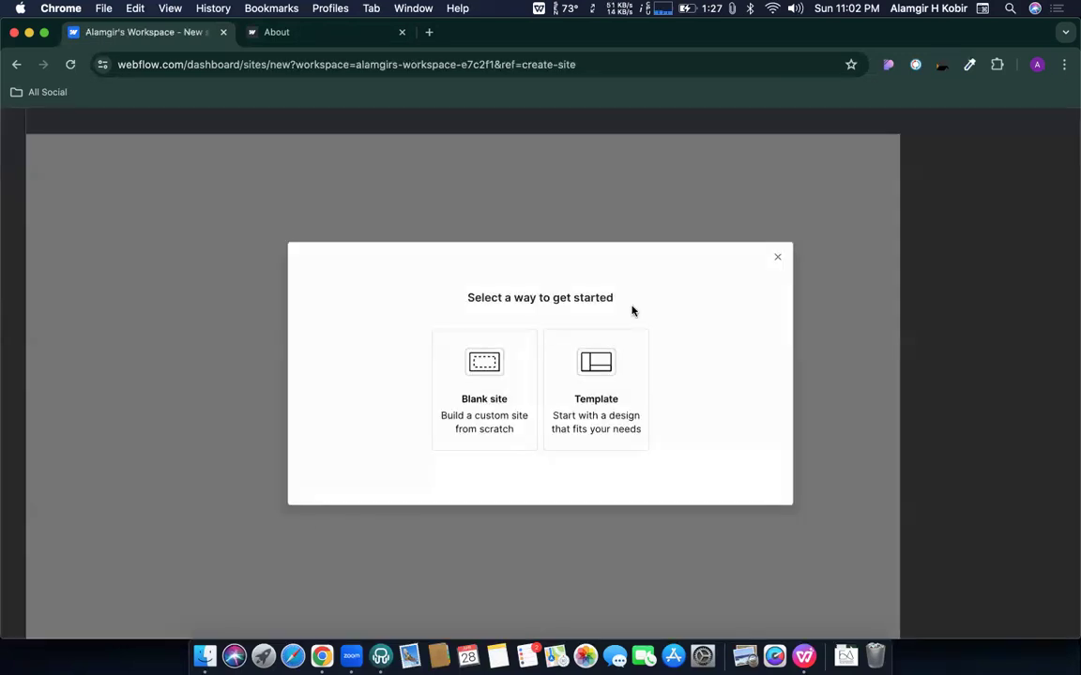
click(484, 396)
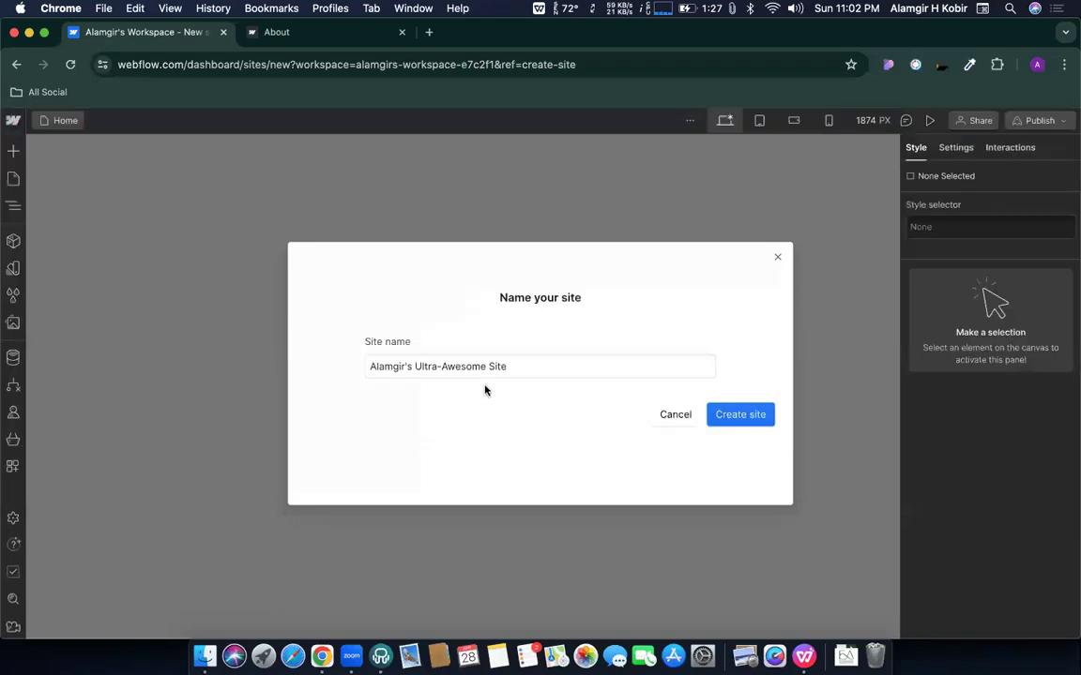
triple_click(473, 366)
text(C)
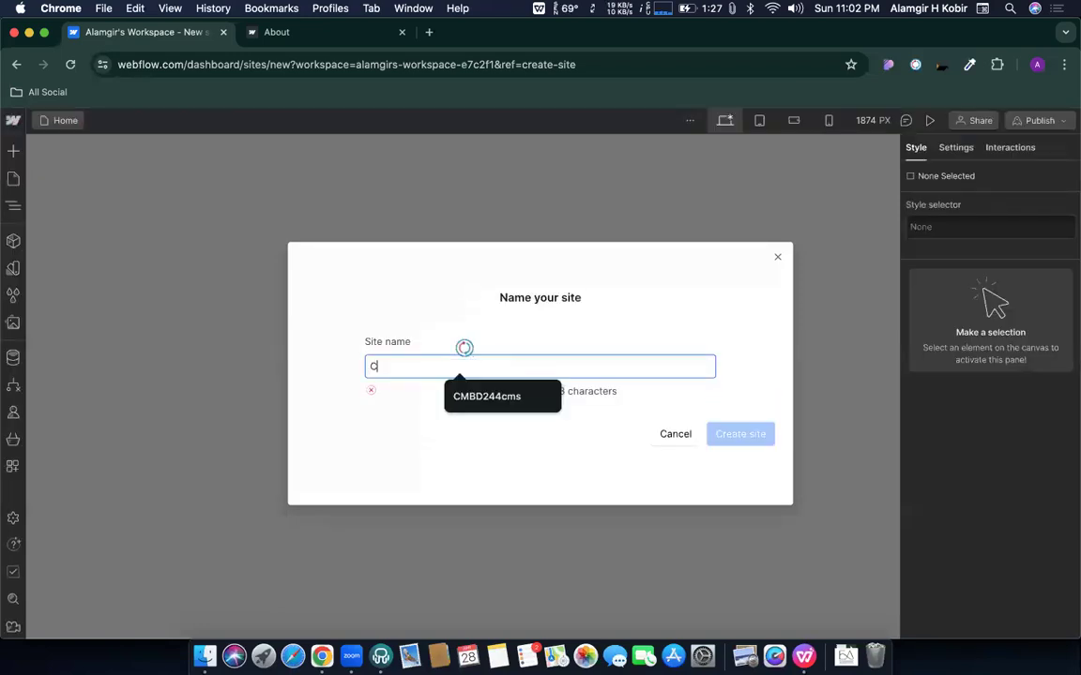
text(MBD)
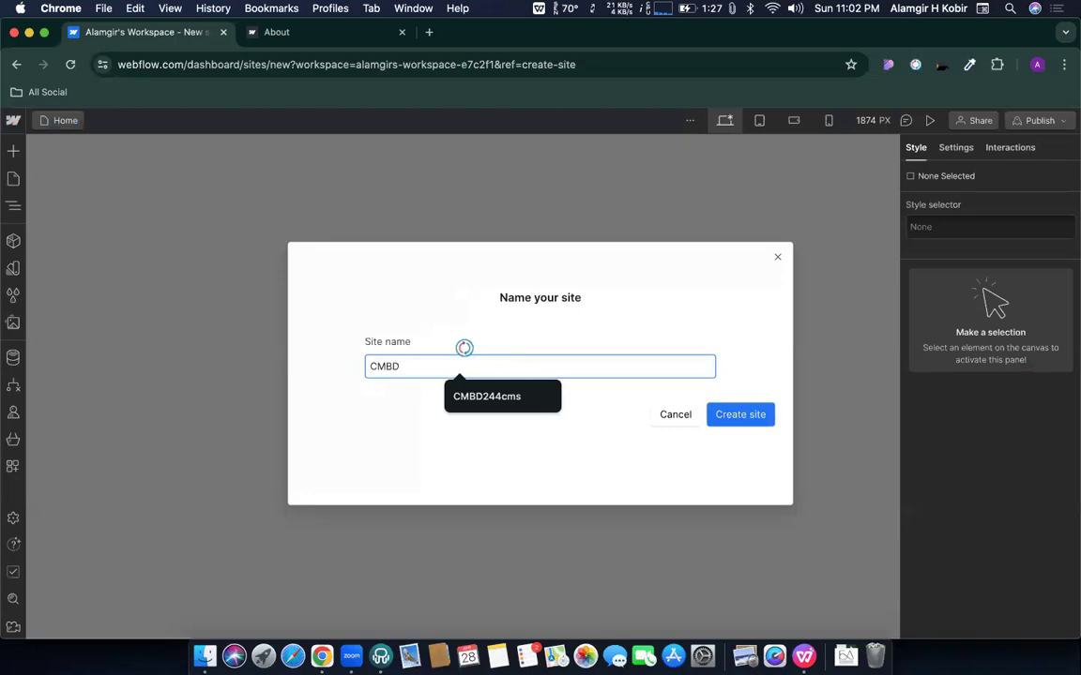
text(244cms)
click(536, 395)
click(754, 425)
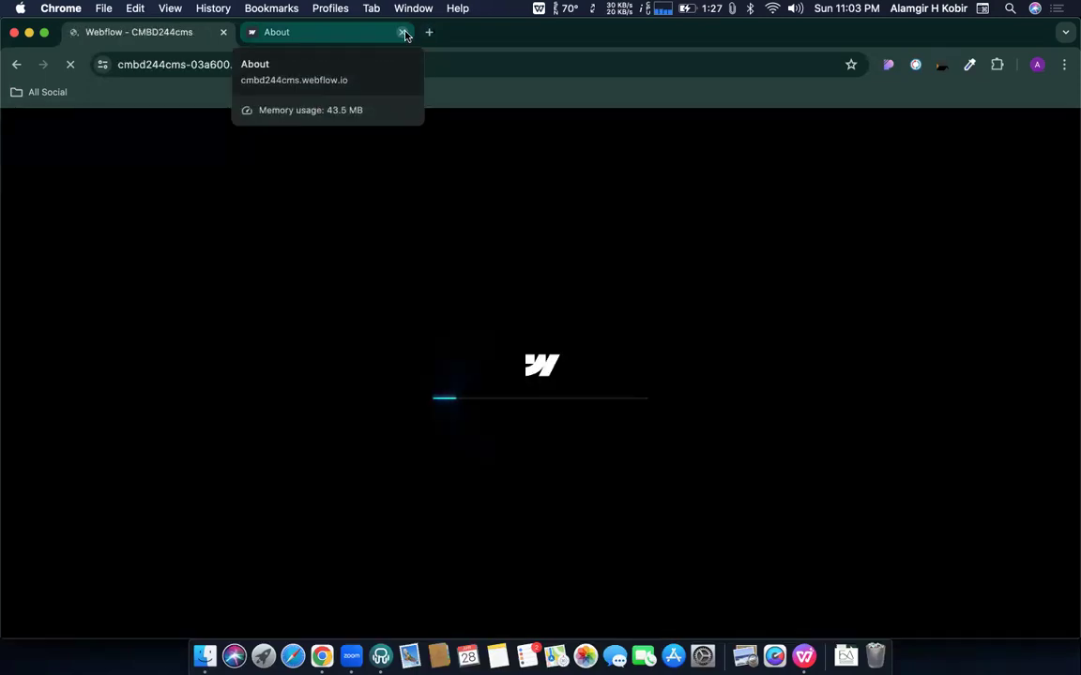
Check the archived site's published address without the about path, and close its browser tab
click(258, 63)
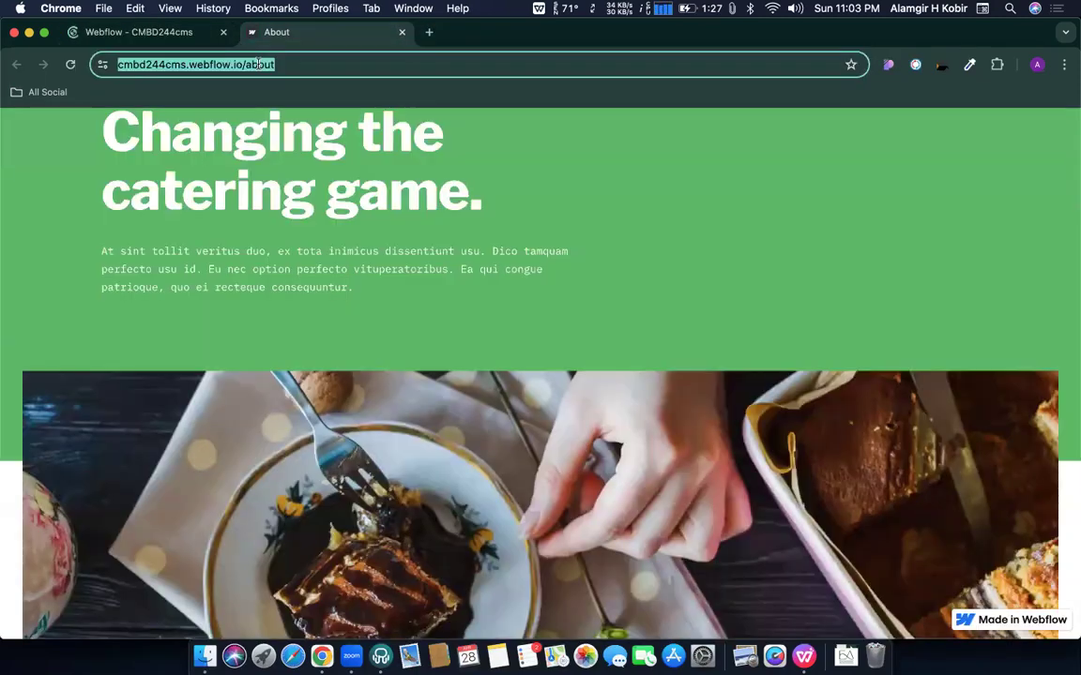
double_click(258, 64)
key(BackSpace)
key(Return)
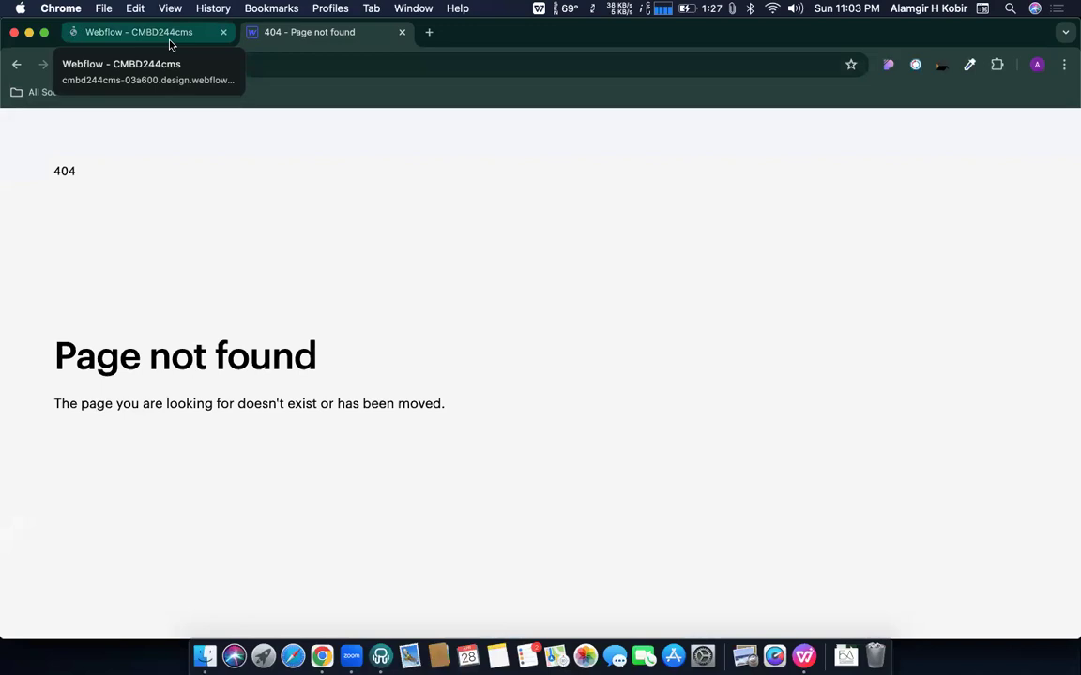
key(super+w)
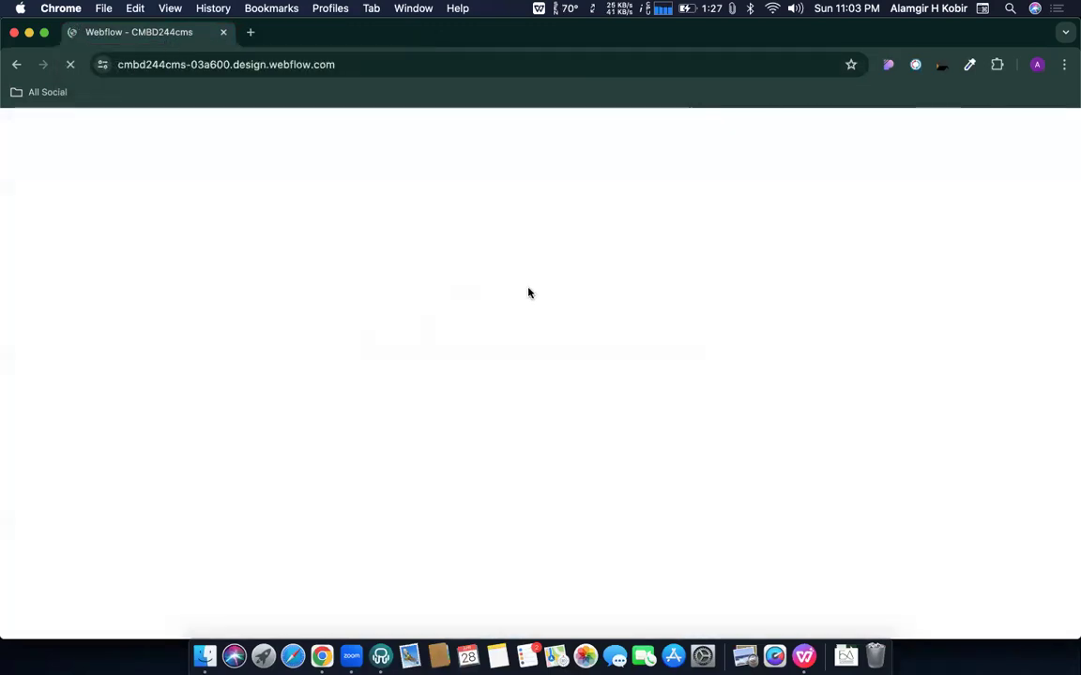
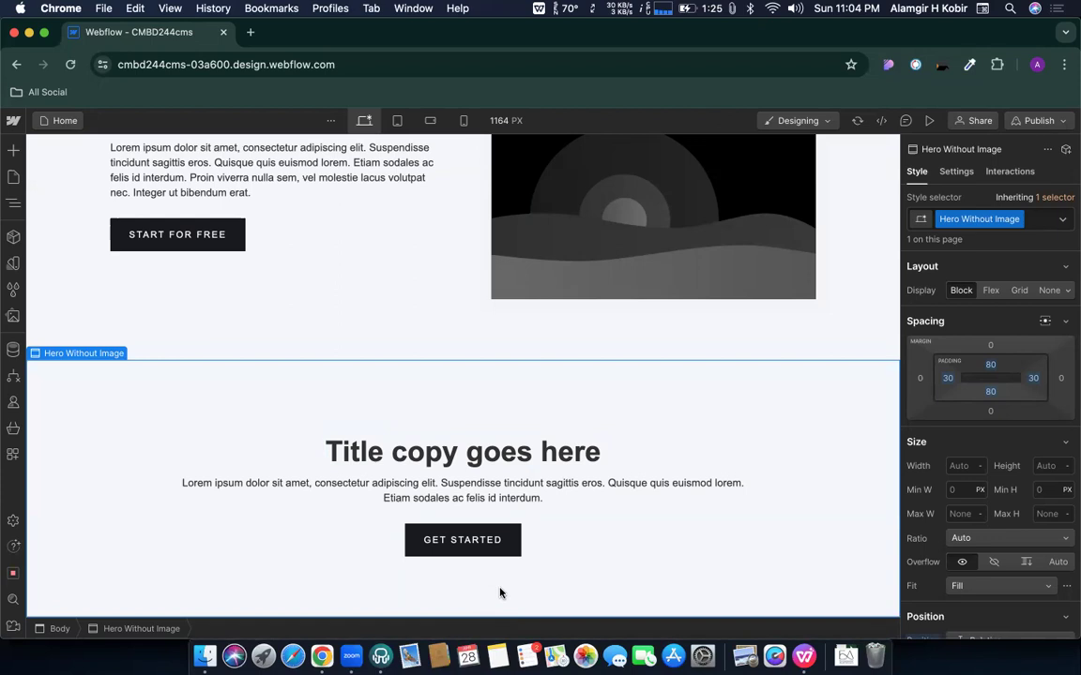
Add the Team Slider layout below the Hero Without Image section on the Home page
click(463, 614)
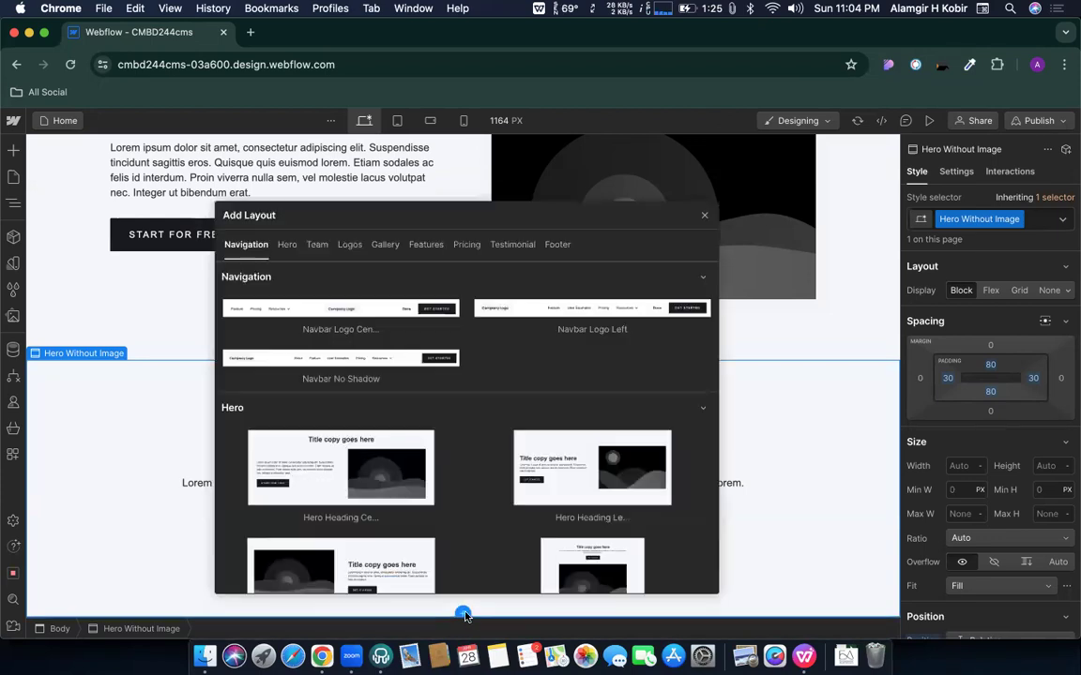
scroll(487, 577, down, 5)
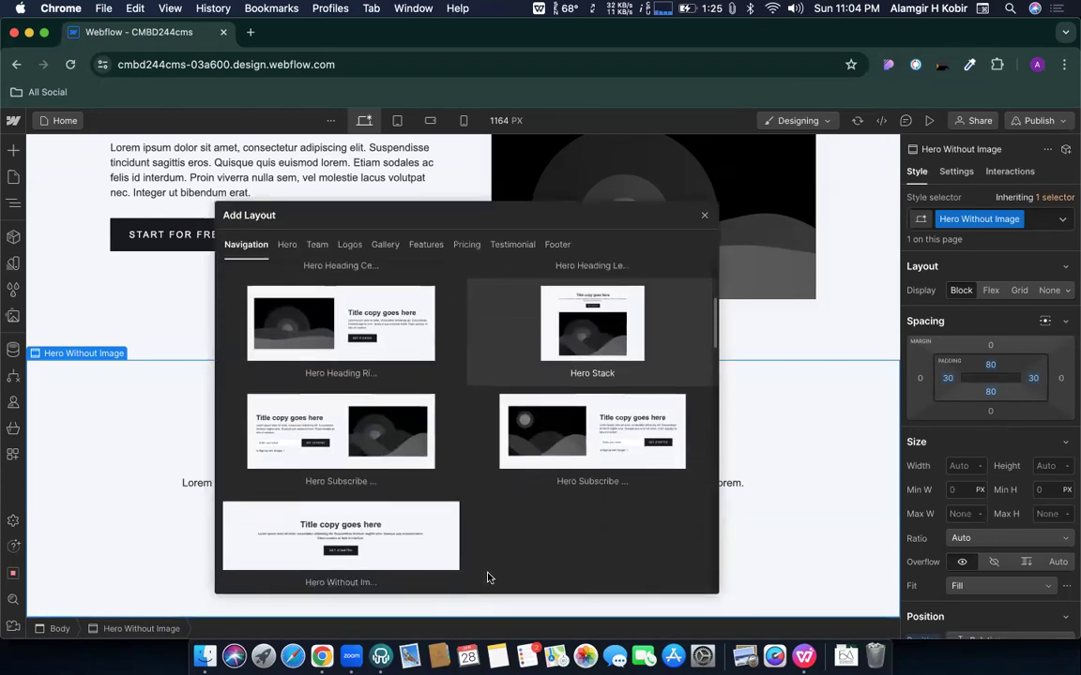
scroll(487, 577, down, 5)
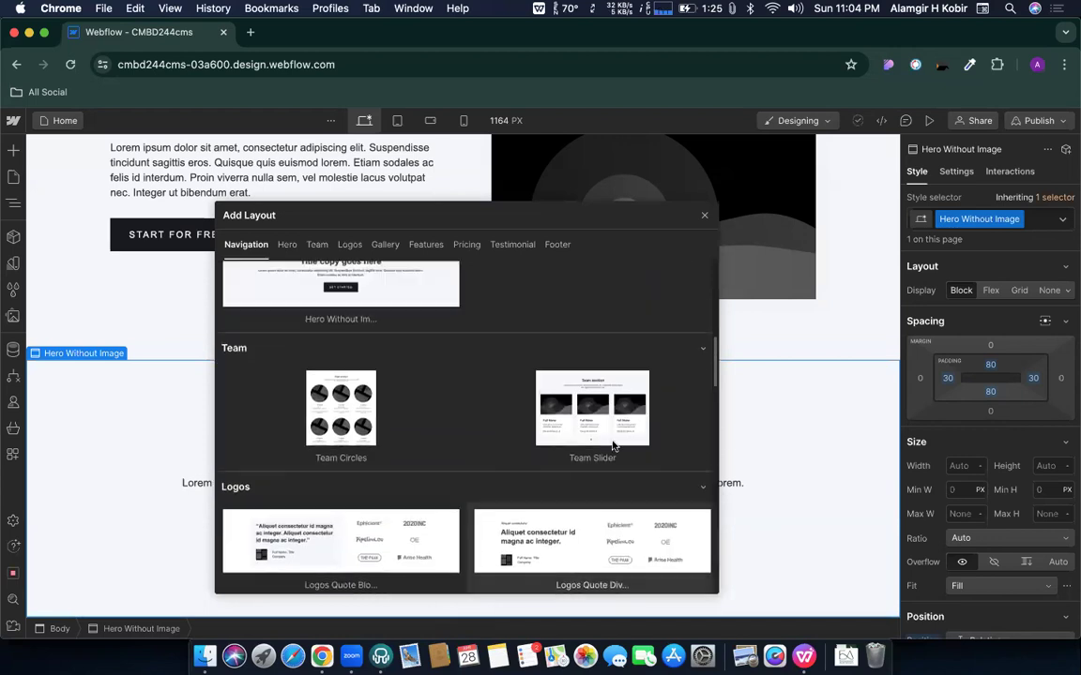
click(616, 443)
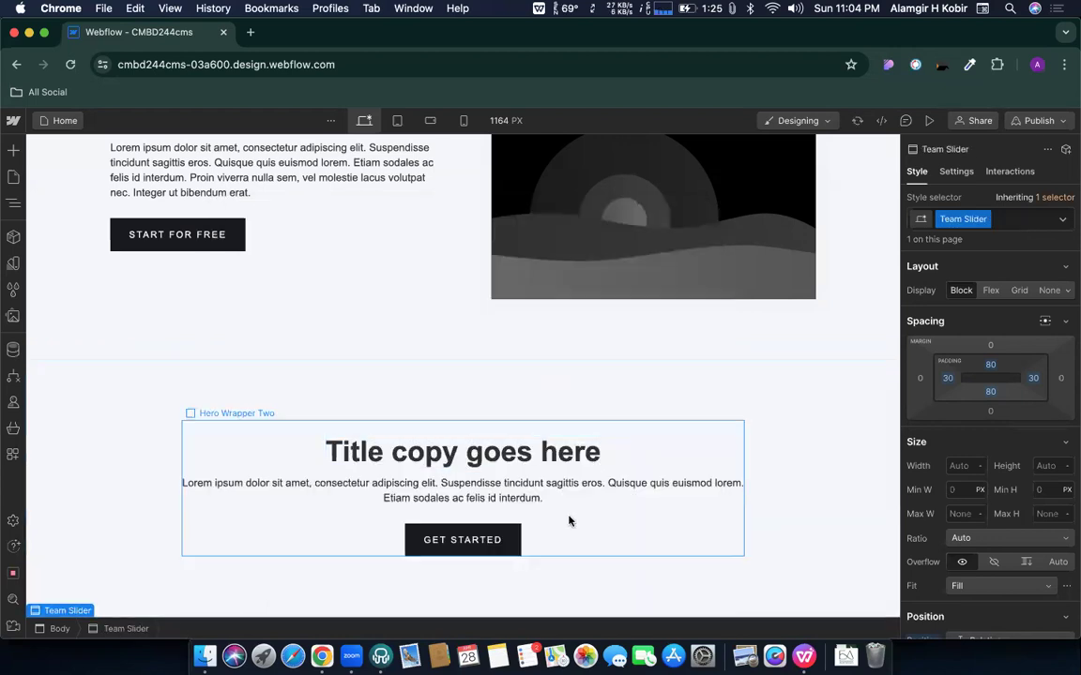
scroll(569, 520, down, 3)
scroll(568, 521, down, 4)
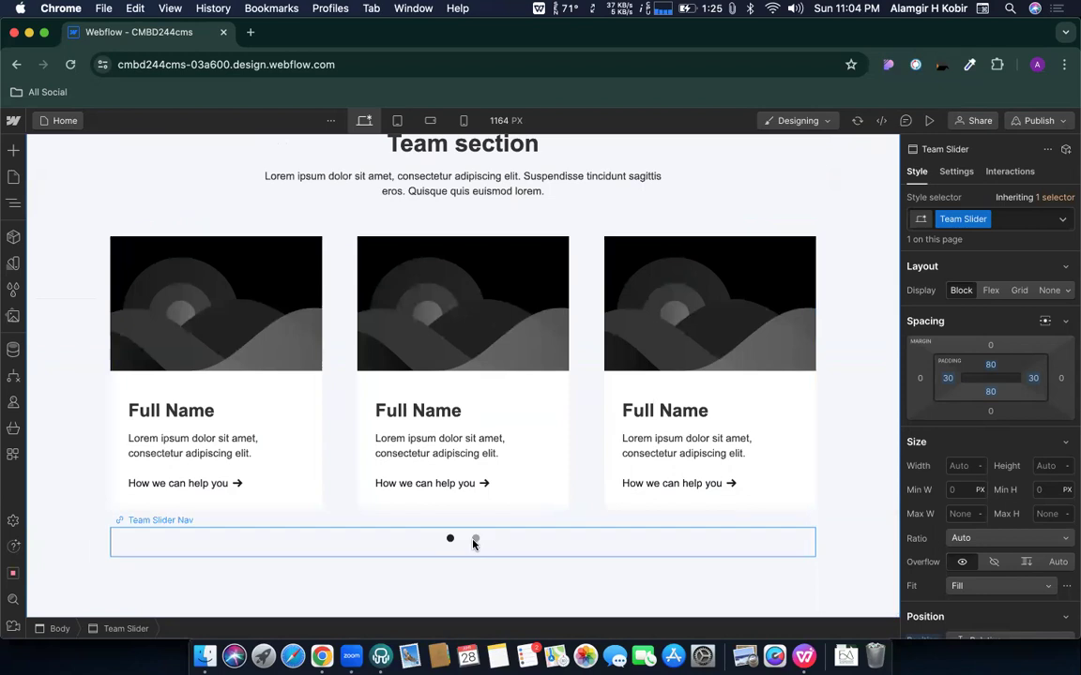
Preview the team slider by switching to its second slide and back, and return to design mode
click(929, 120)
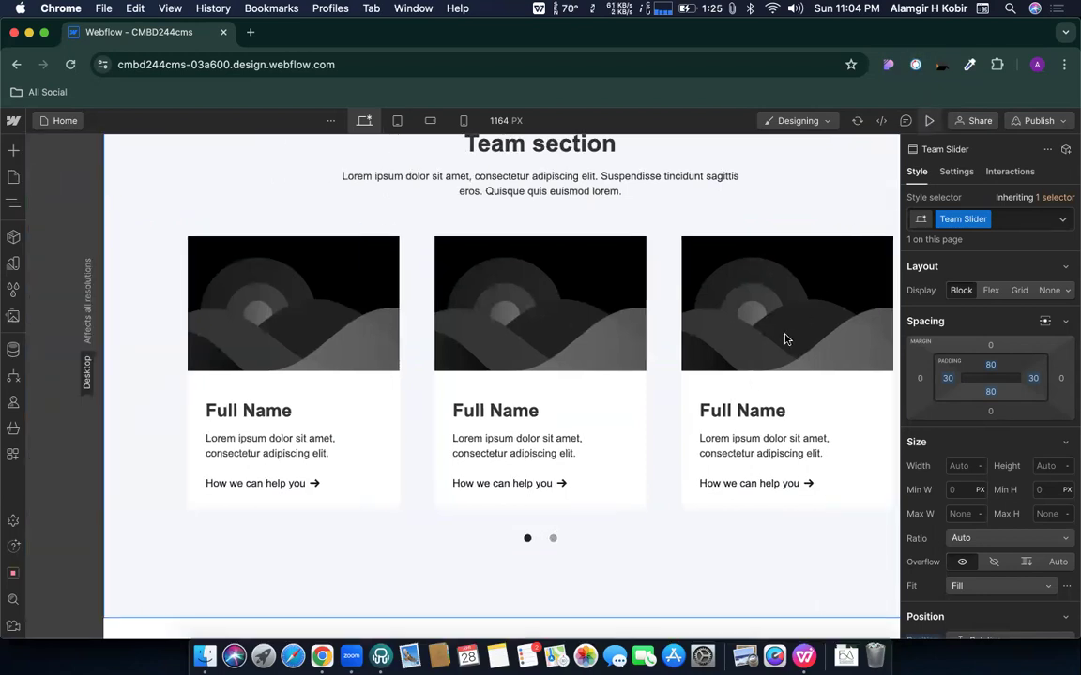
click(552, 560)
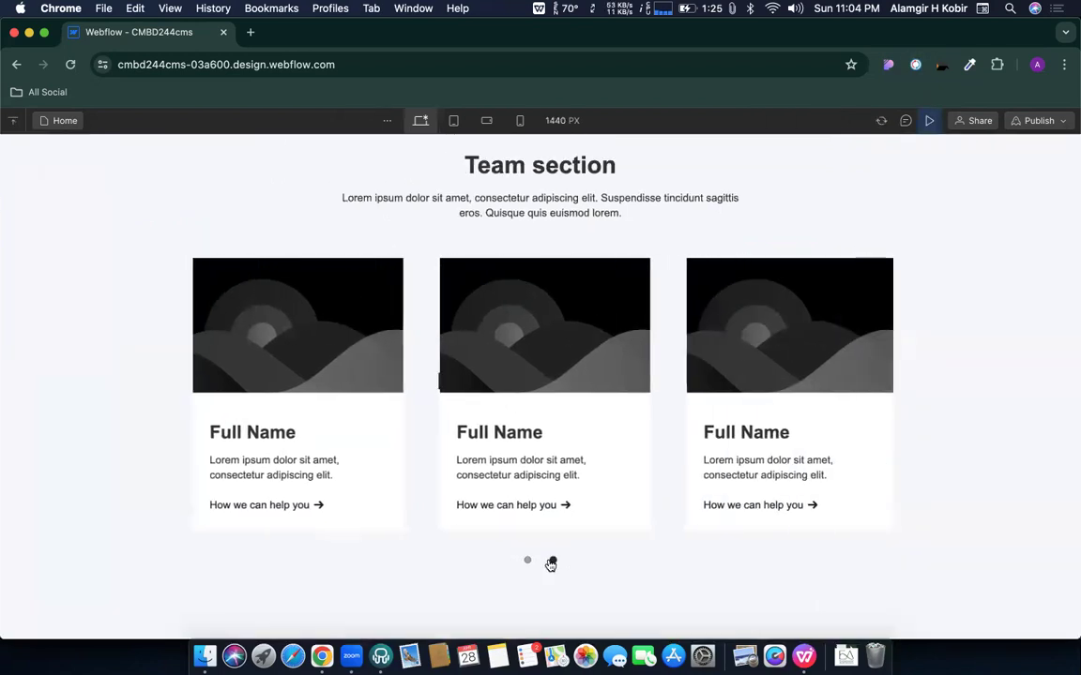
click(526, 562)
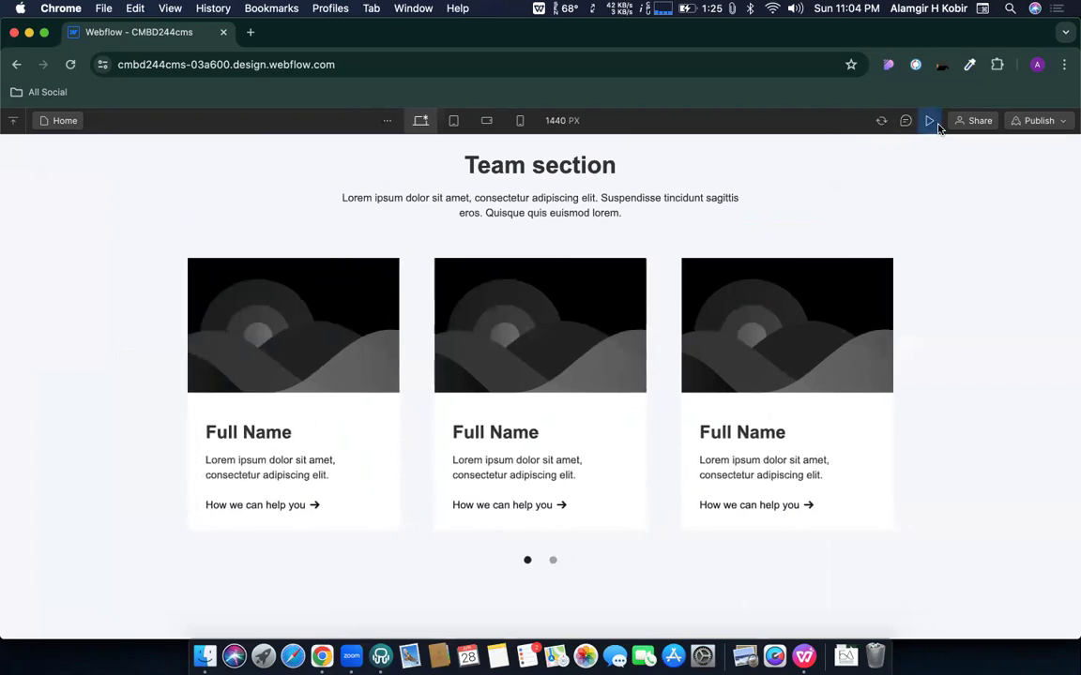
click(929, 120)
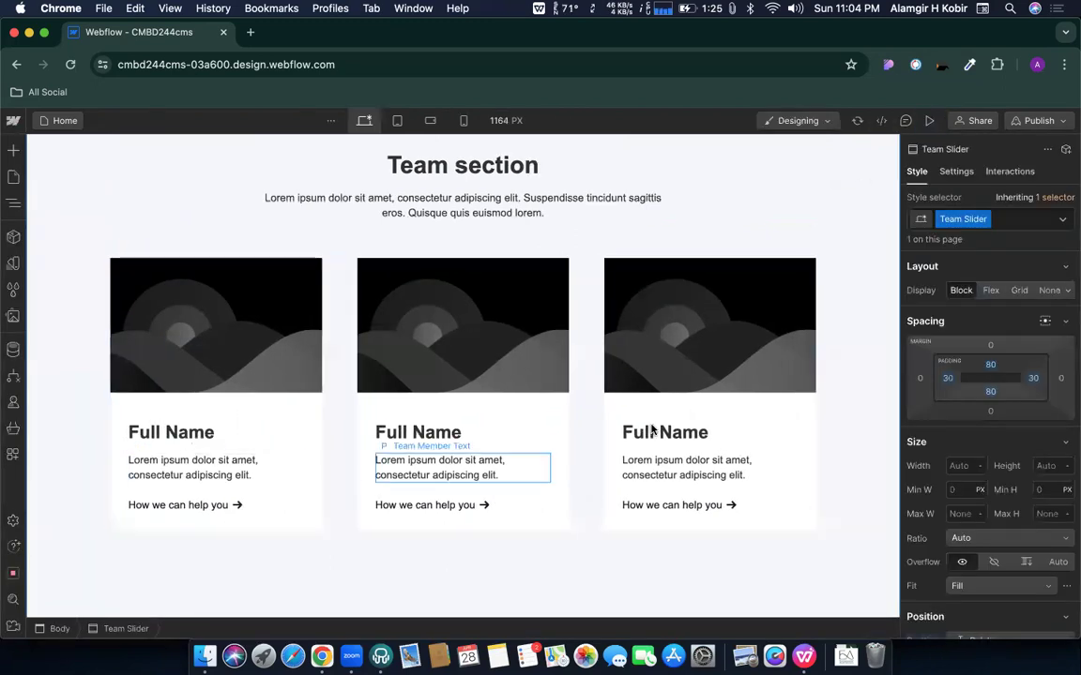
scroll(267, 281, up, 10)
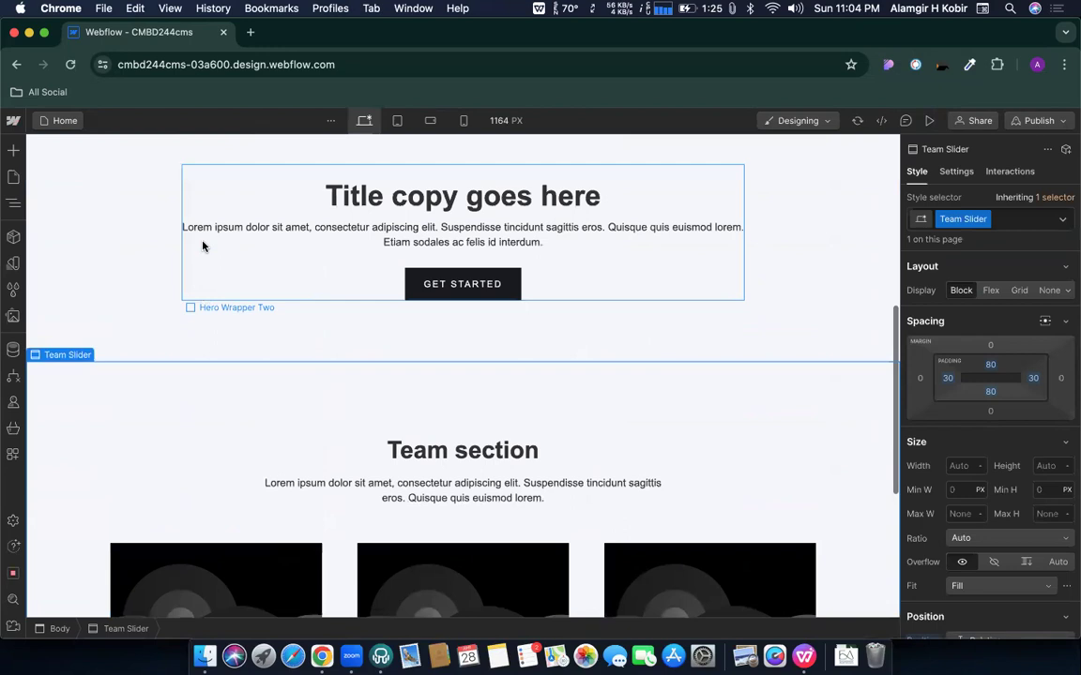
Start a new CMS collection based on the Blog Posts template
scroll(266, 285, down, 2)
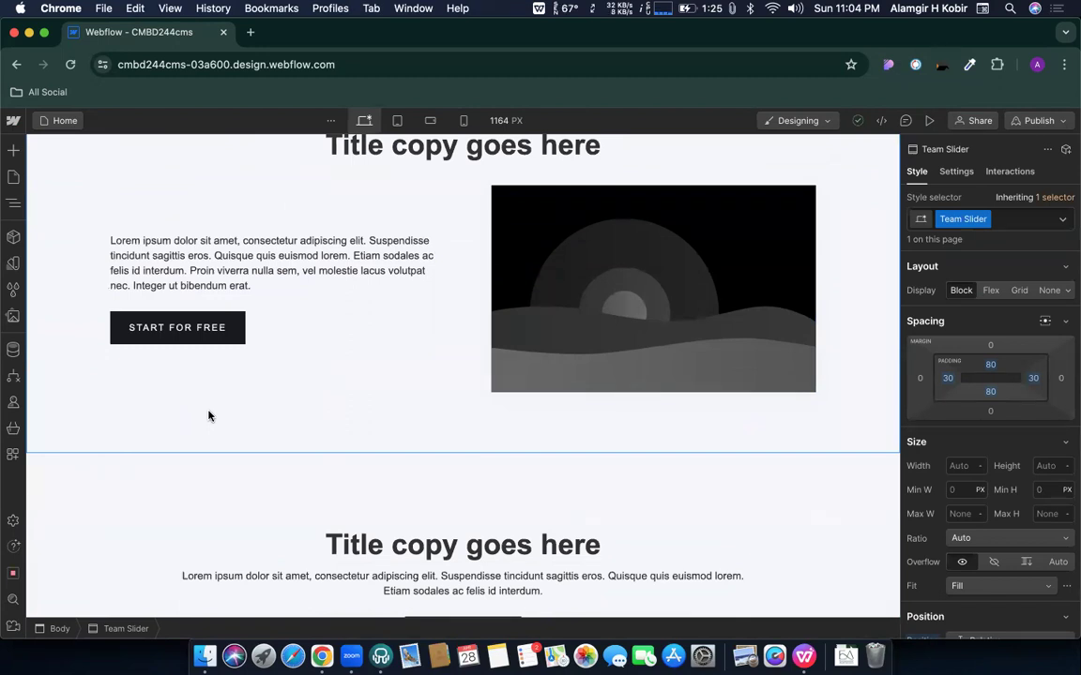
click(58, 121)
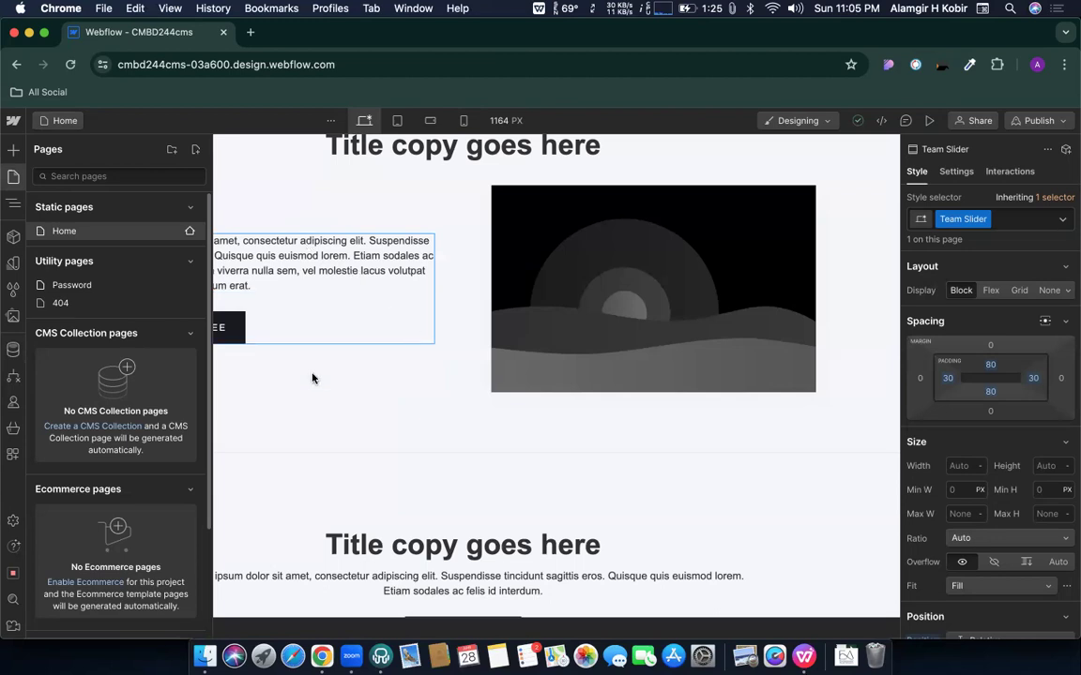
click(13, 351)
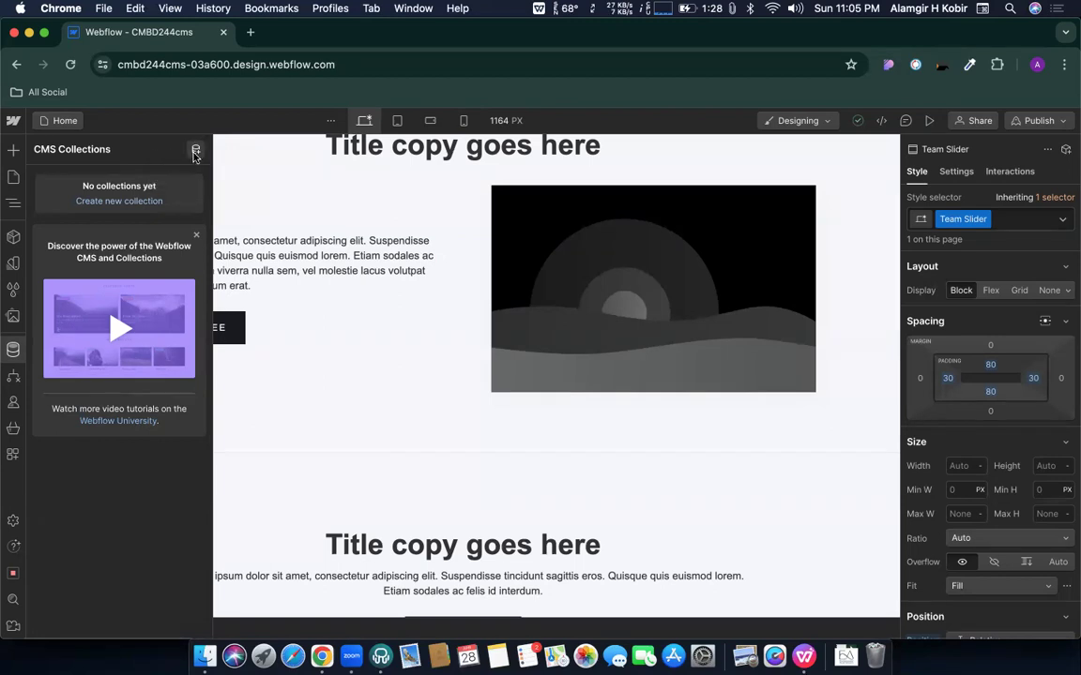
click(195, 153)
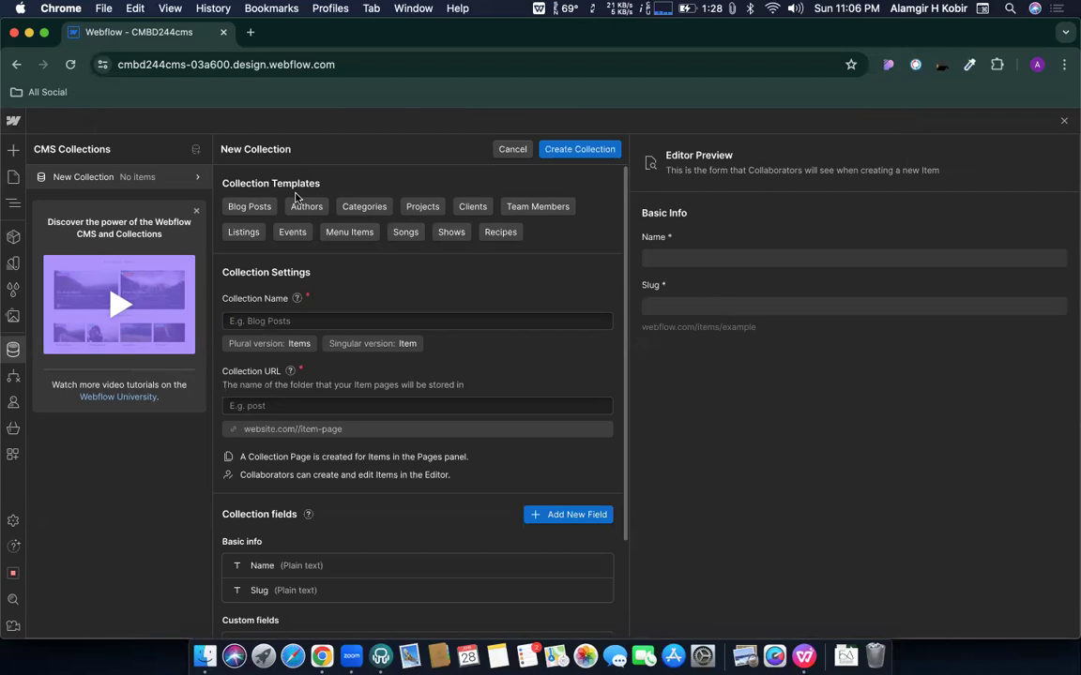
click(249, 206)
scroll(469, 316, down, 3)
scroll(468, 318, up, 3)
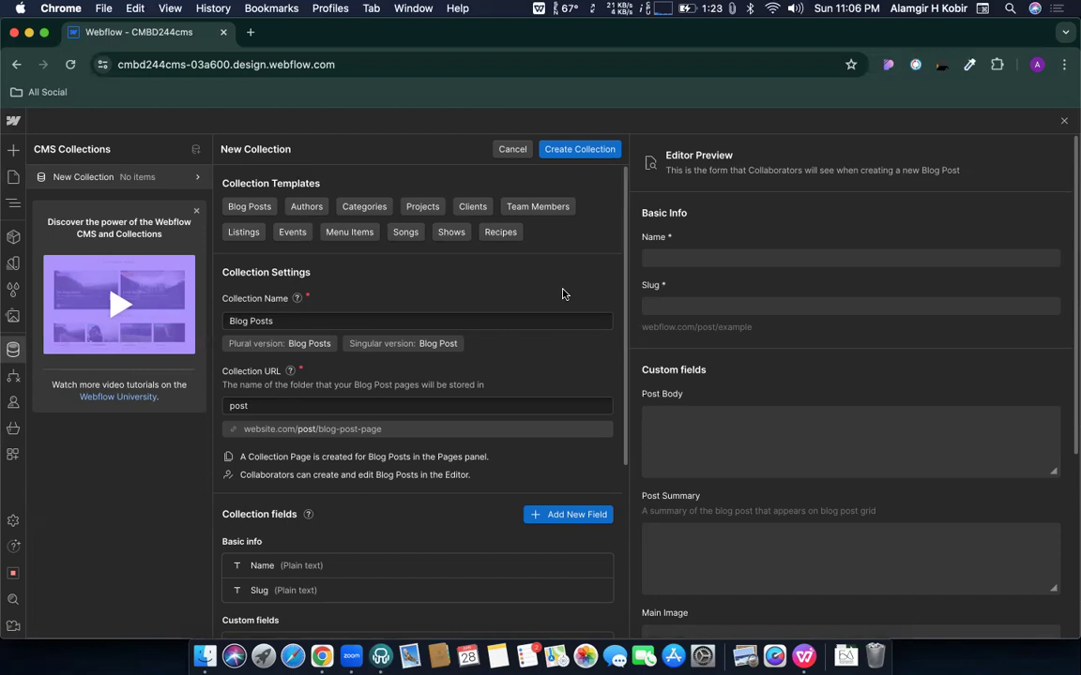
Rename the collection's basic Name field as Port Title and save the field
scroll(882, 495, down, 5)
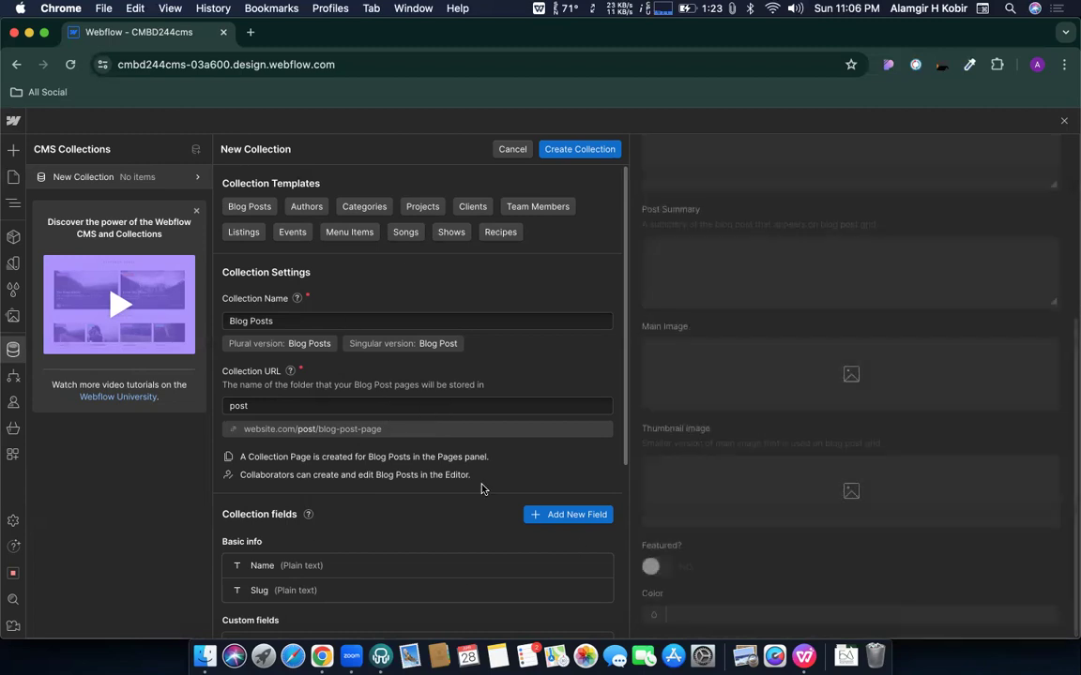
scroll(485, 486, down, 5)
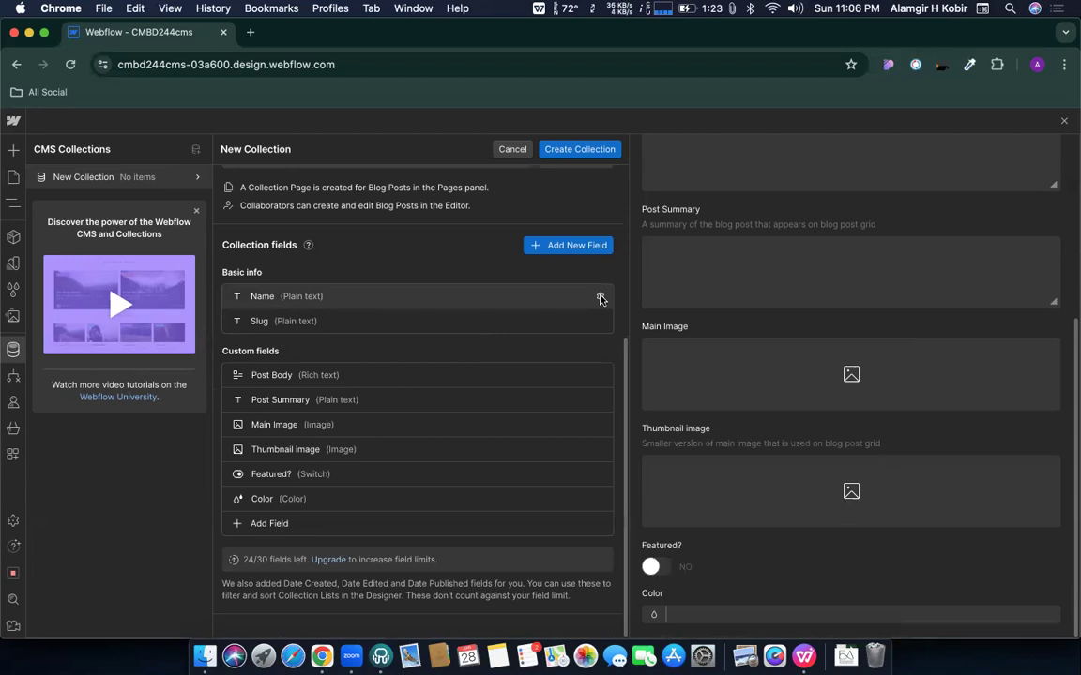
click(601, 299)
double_click(249, 339)
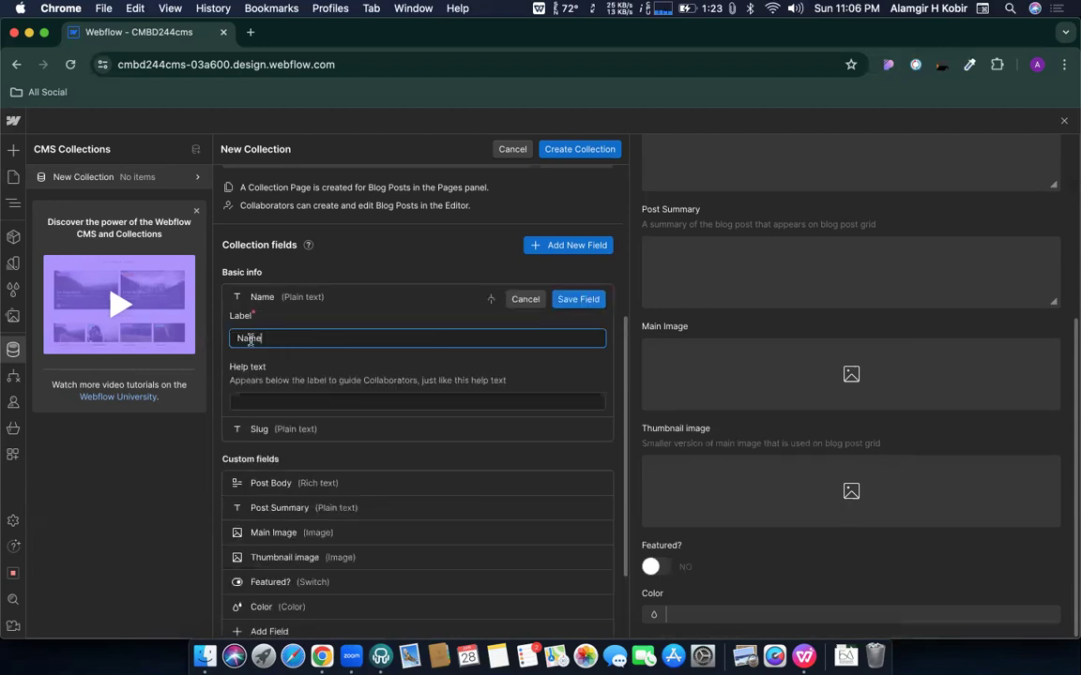
key(Left)
text(ost)
key(BackSpace)
key(BackSpace)
key(BackSpace)
key(BackSpace)
text(Port)
key(shift+Right)
key(shift+Right)
key(shift+Right)
key(shift+Right)
text(Title)
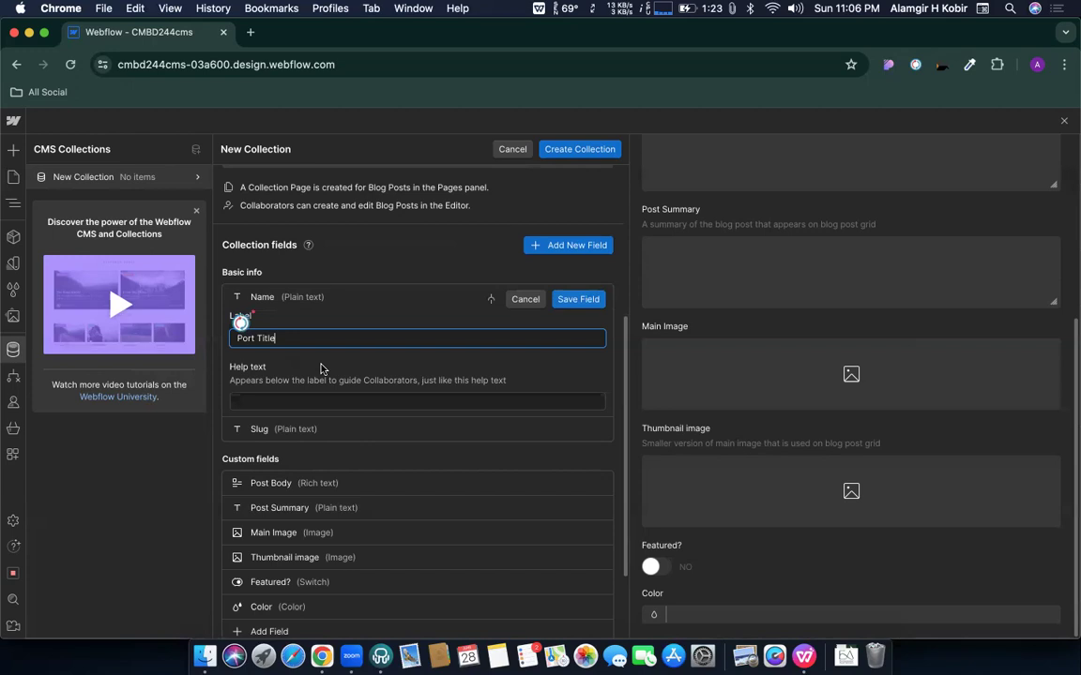
click(578, 299)
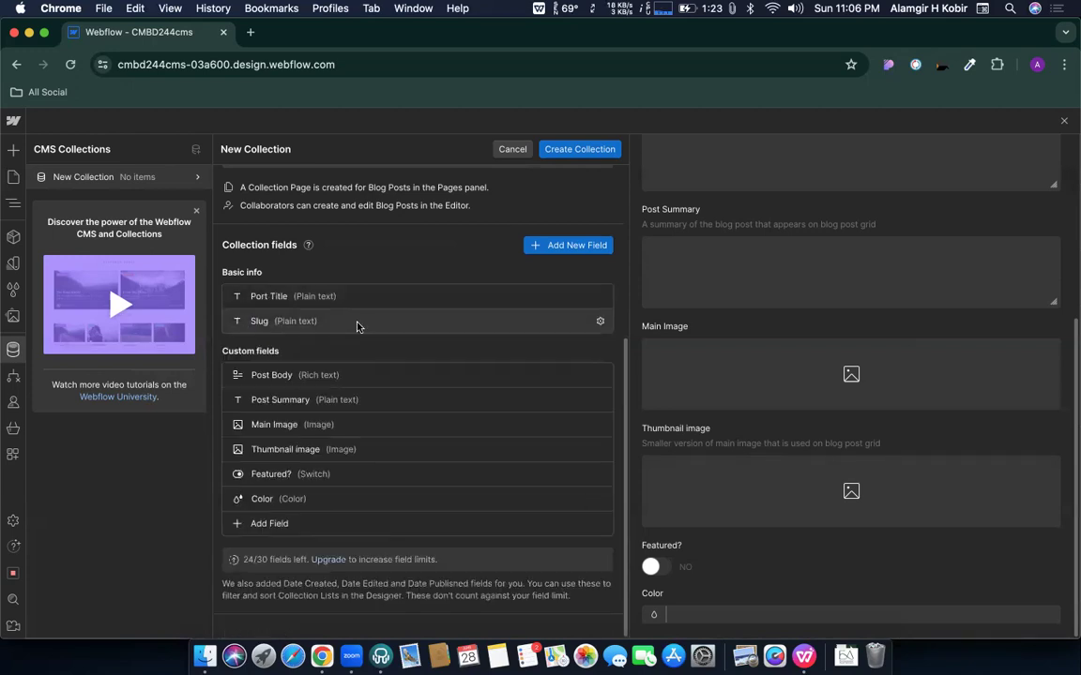
Change the Slug field's label to Slug (URL) and save the field
click(599, 322)
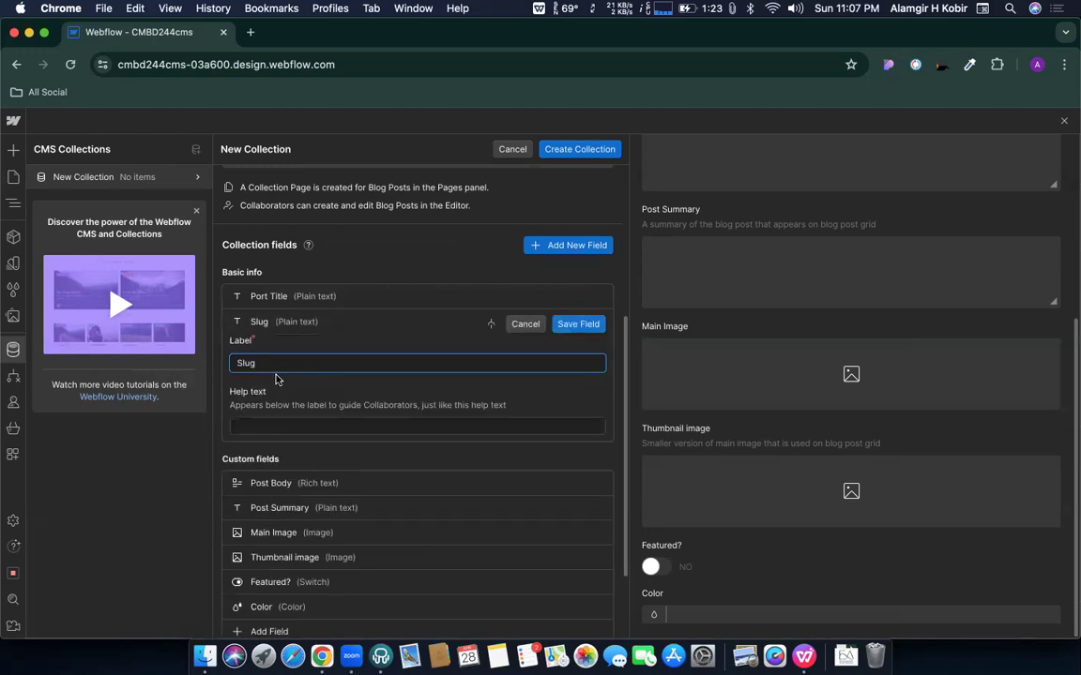
text((URL))
click(578, 323)
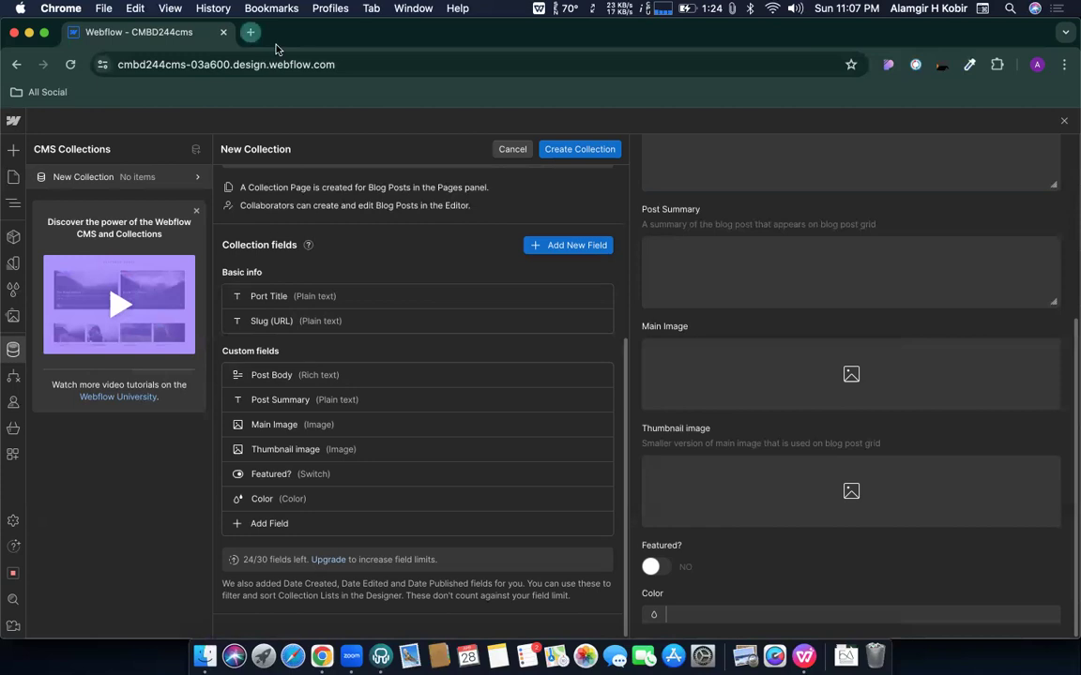
Open the Prothom Alo news site in a new browser tab and examine the layout of its school-closure article, declining news alerts
click(250, 32)
text(prothom alo)
key(Return)
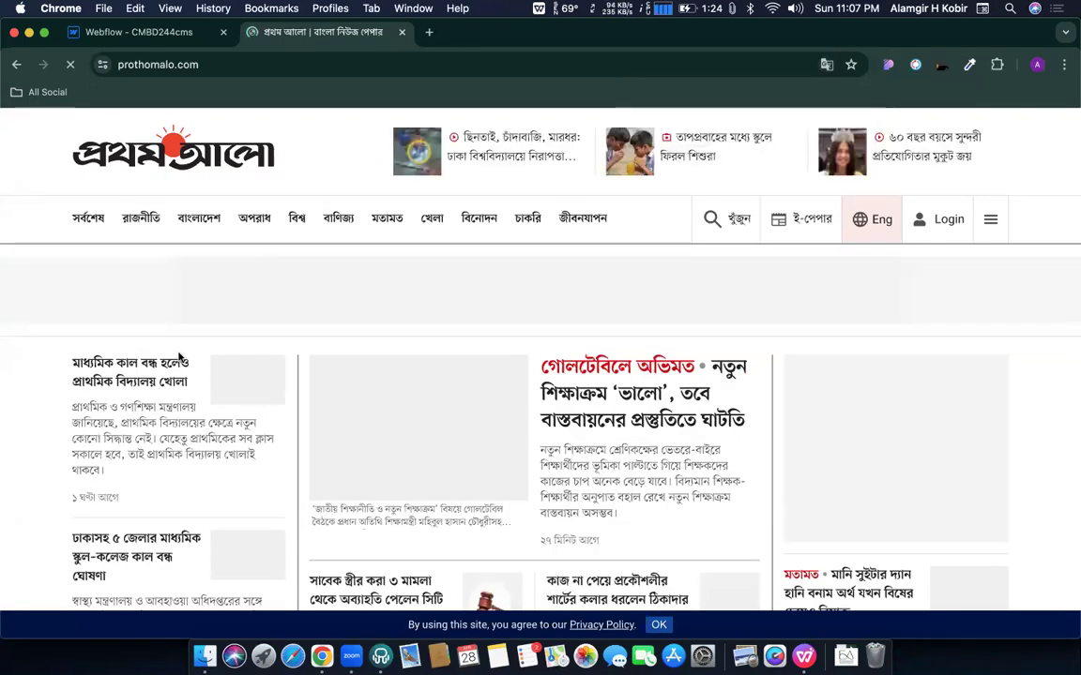
scroll(120, 258, down, 2)
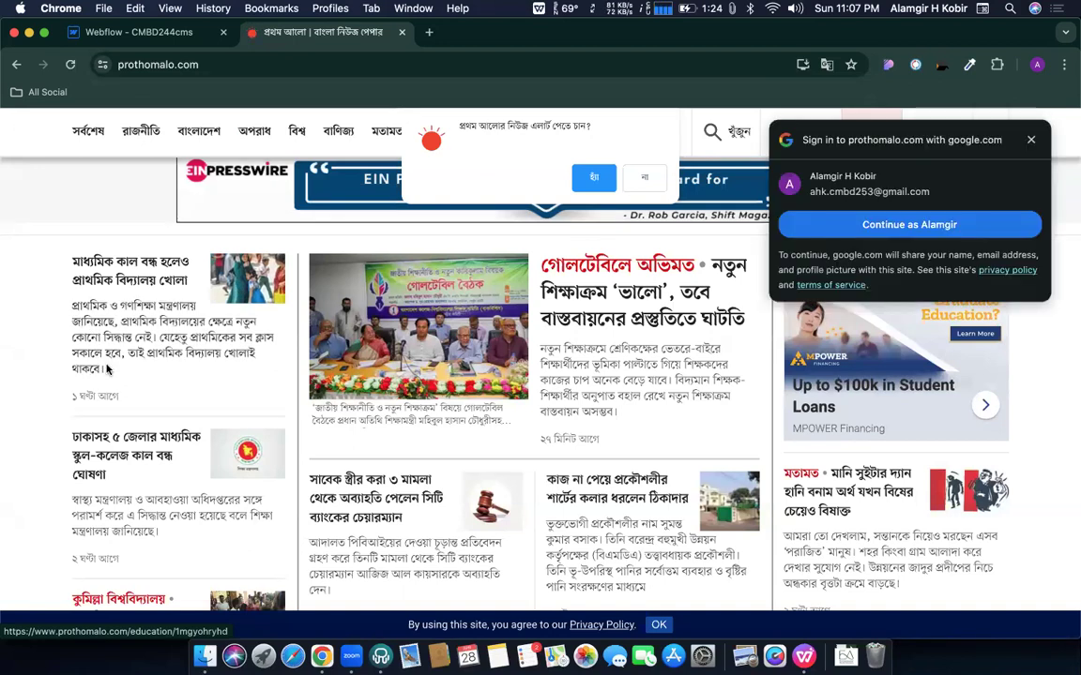
click(113, 245)
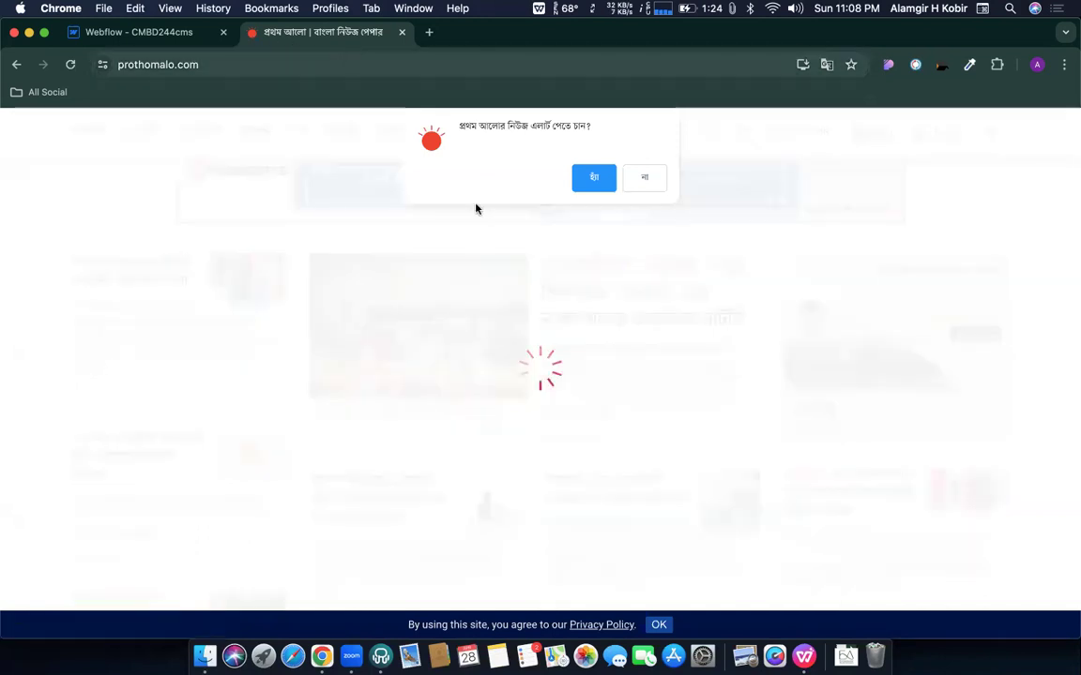
click(644, 179)
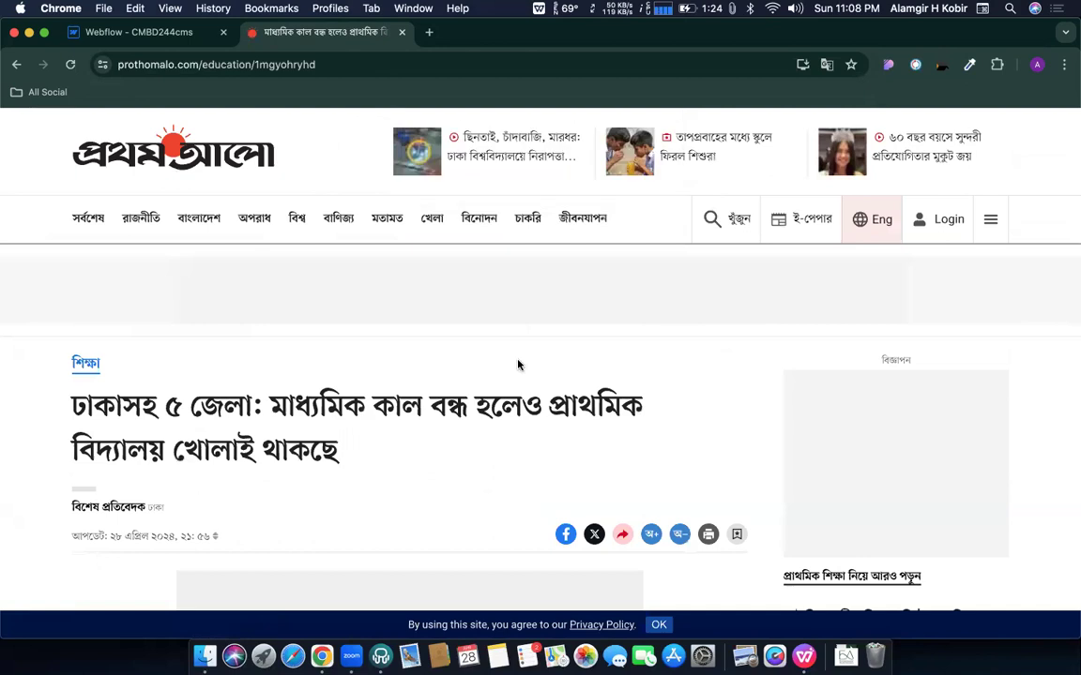
scroll(291, 441, down, 8)
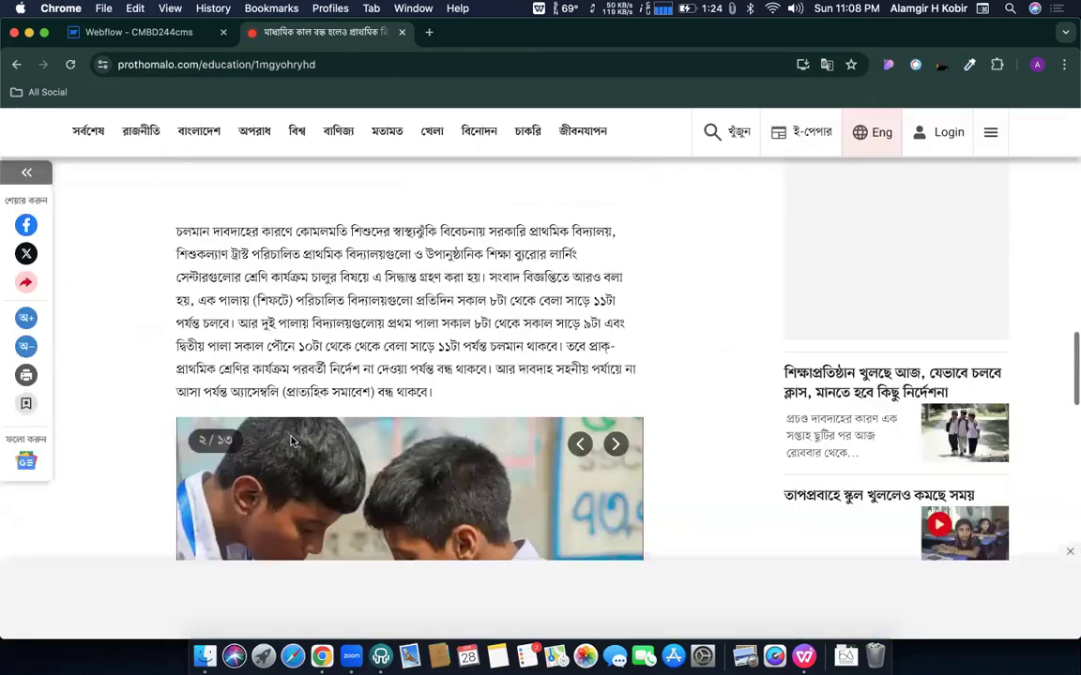
scroll(291, 441, down, 10)
click(150, 32)
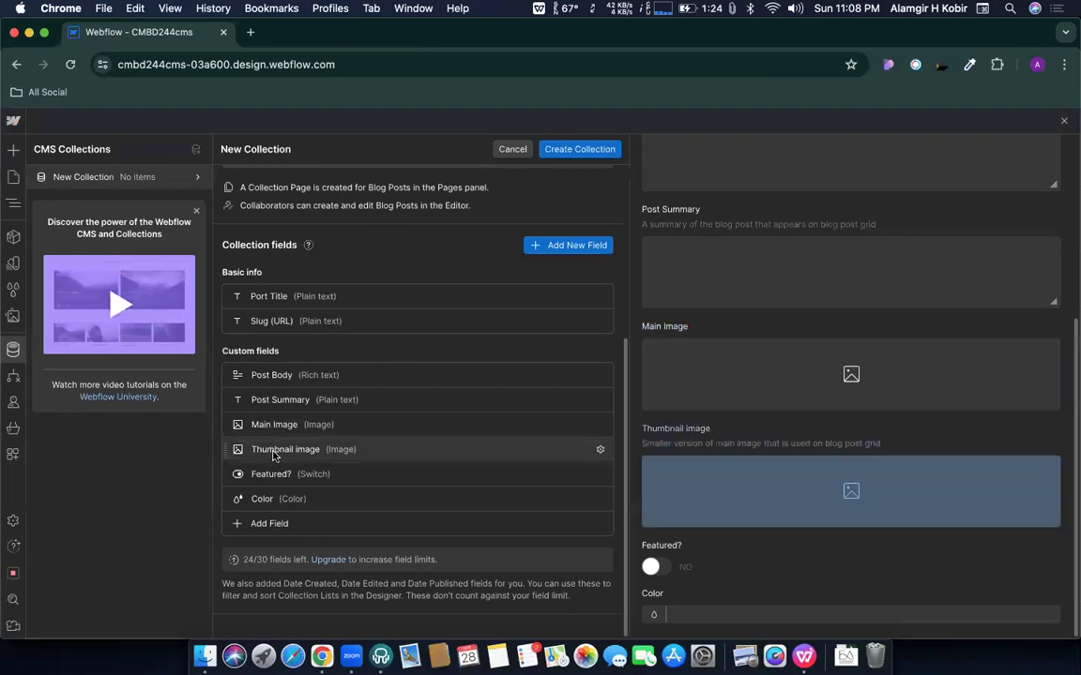
Reopen the closed article tab, compare the article's main image with its front-page thumbnail, and return to the Webflow collection
key(super+shift+t)
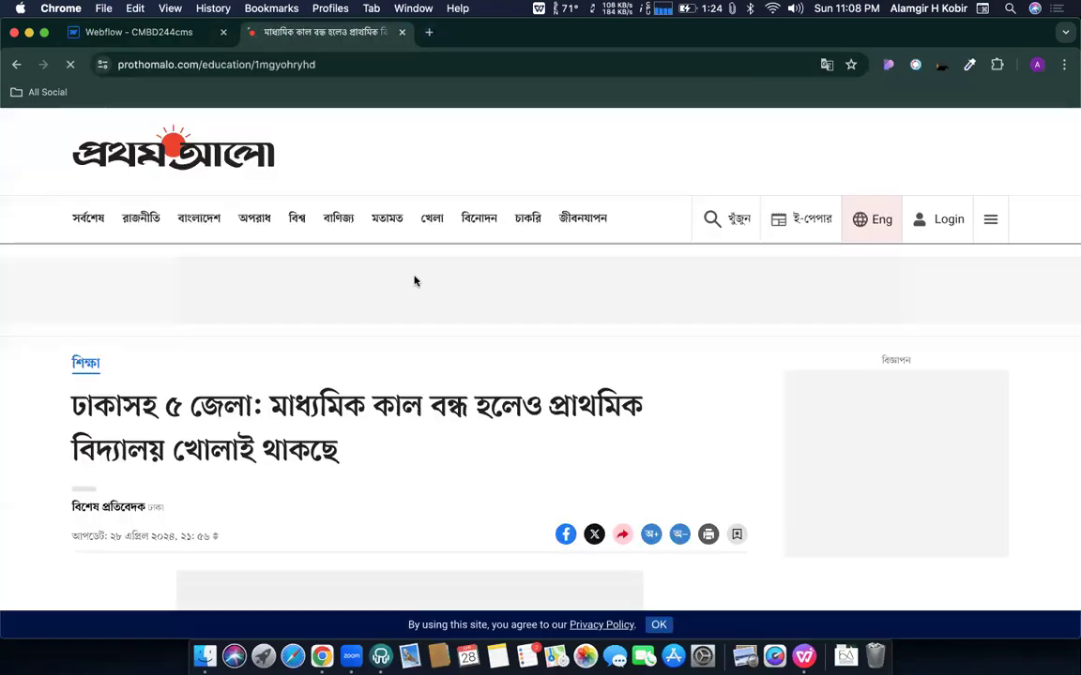
scroll(295, 284, down, 5)
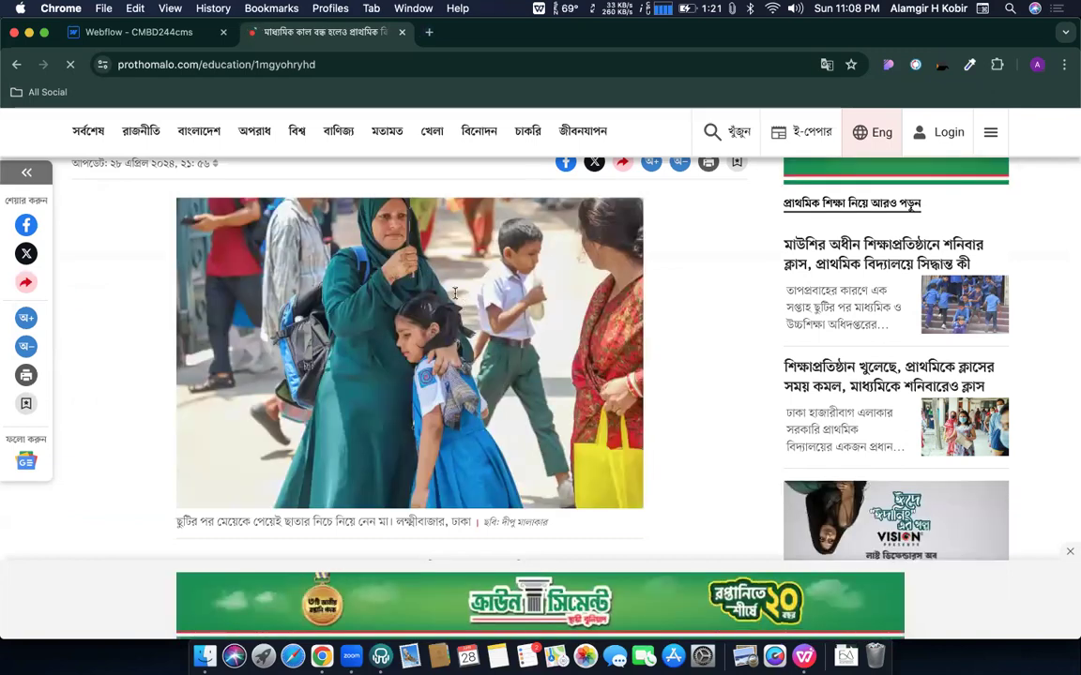
scroll(375, 371, up, 2)
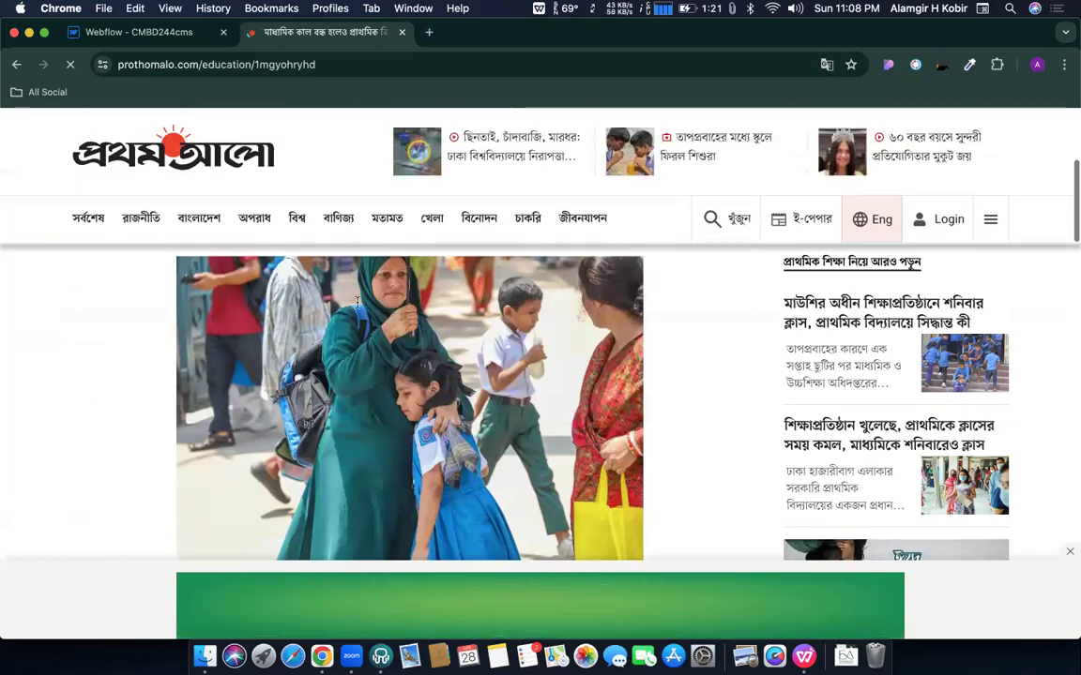
scroll(349, 340, down, 2)
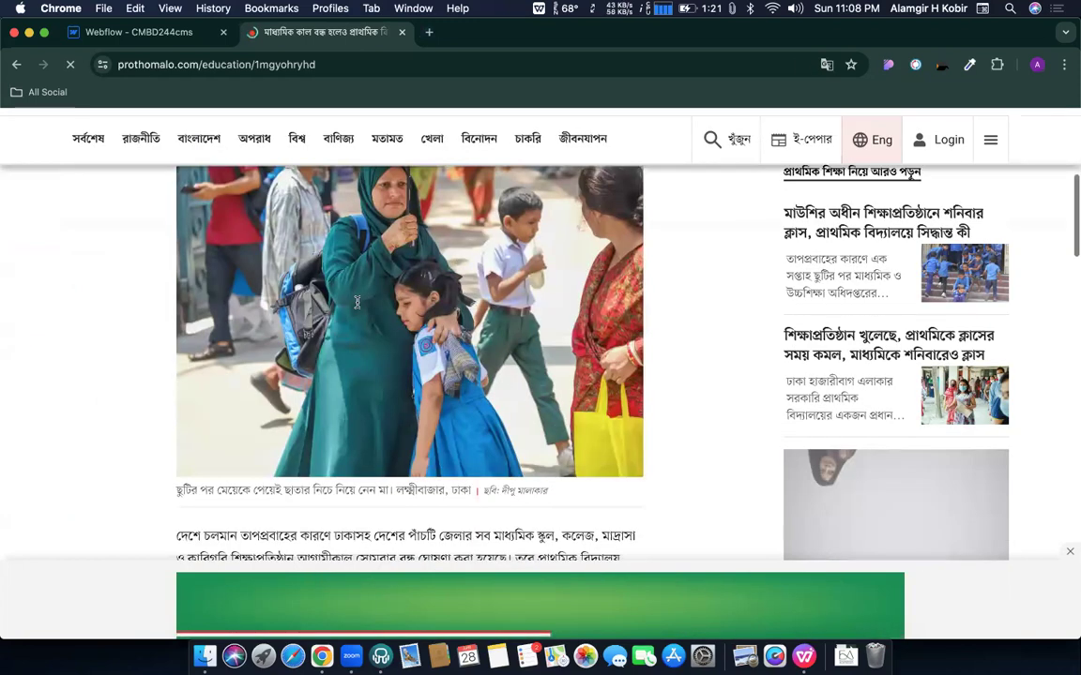
click(13, 63)
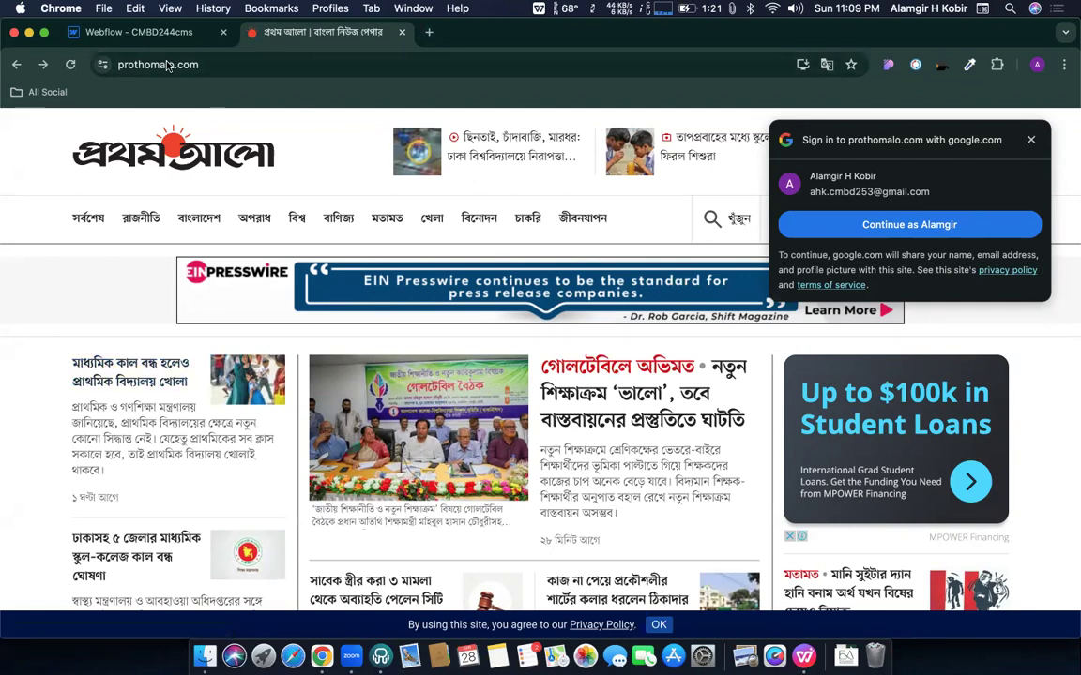
click(138, 32)
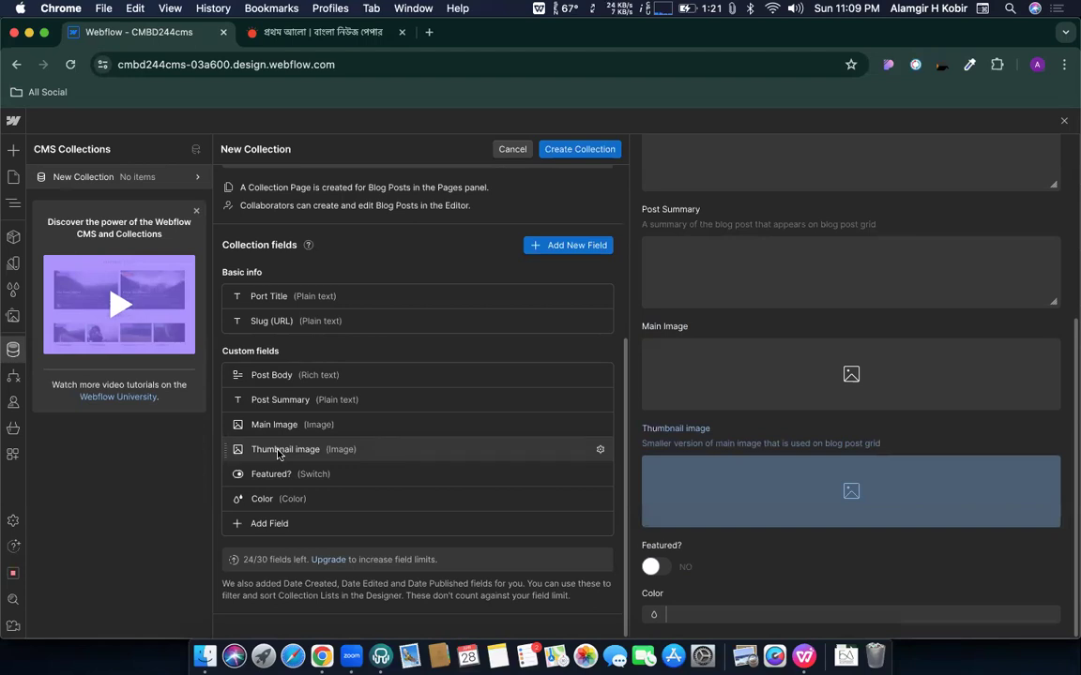
Delete the Featured? switch field and the Color field from the collection's custom fields
click(601, 478)
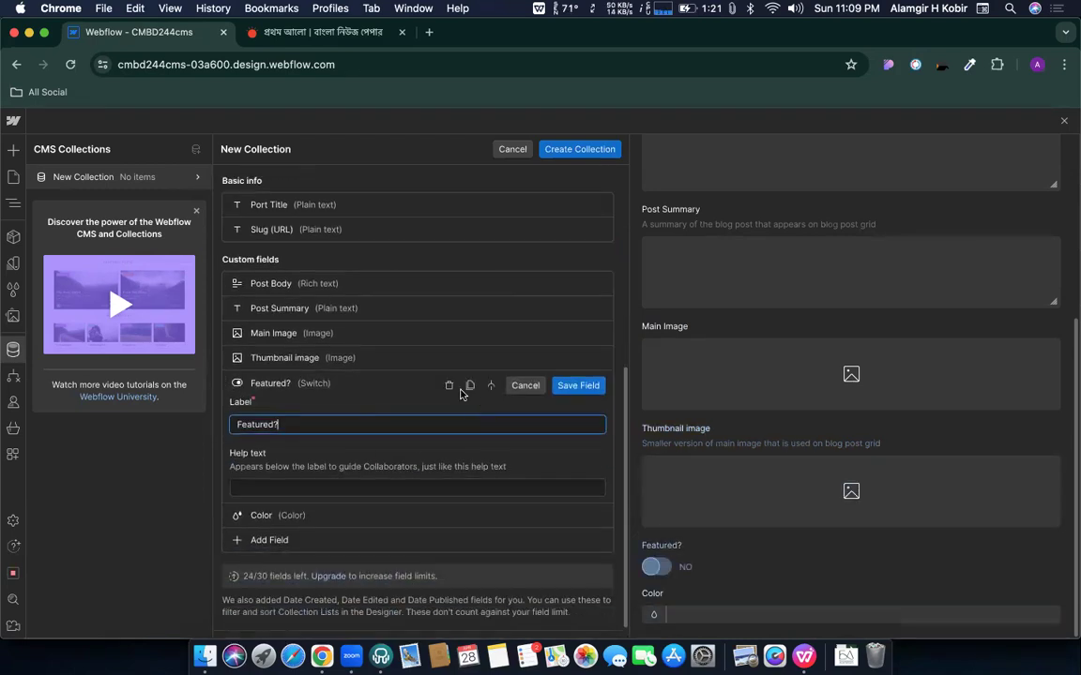
click(448, 386)
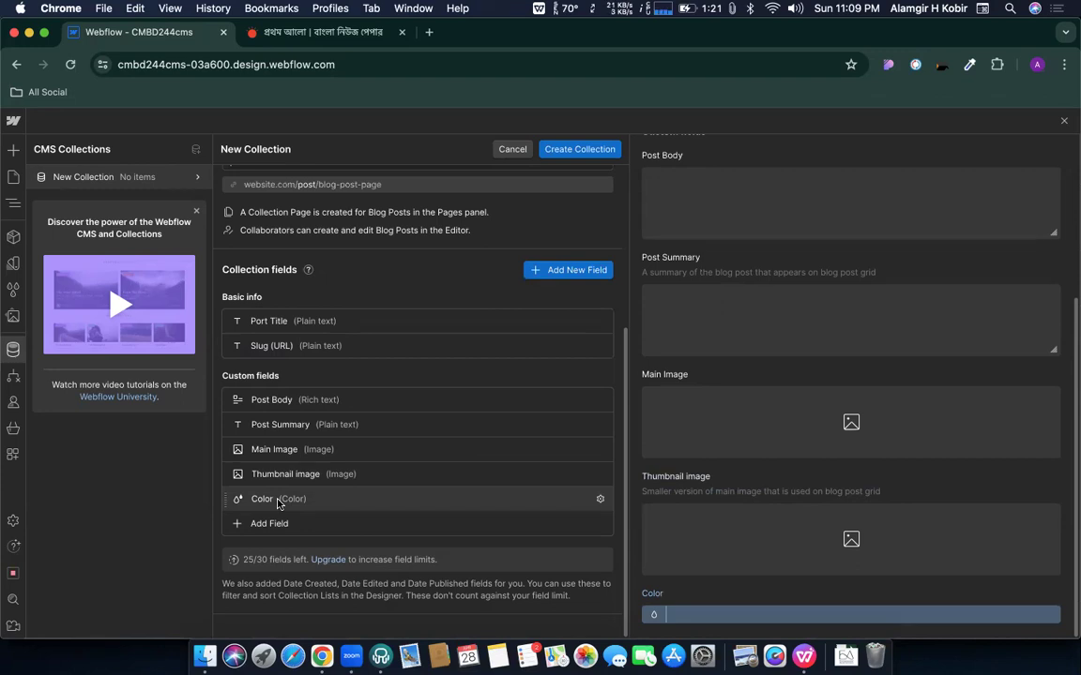
click(600, 504)
click(446, 383)
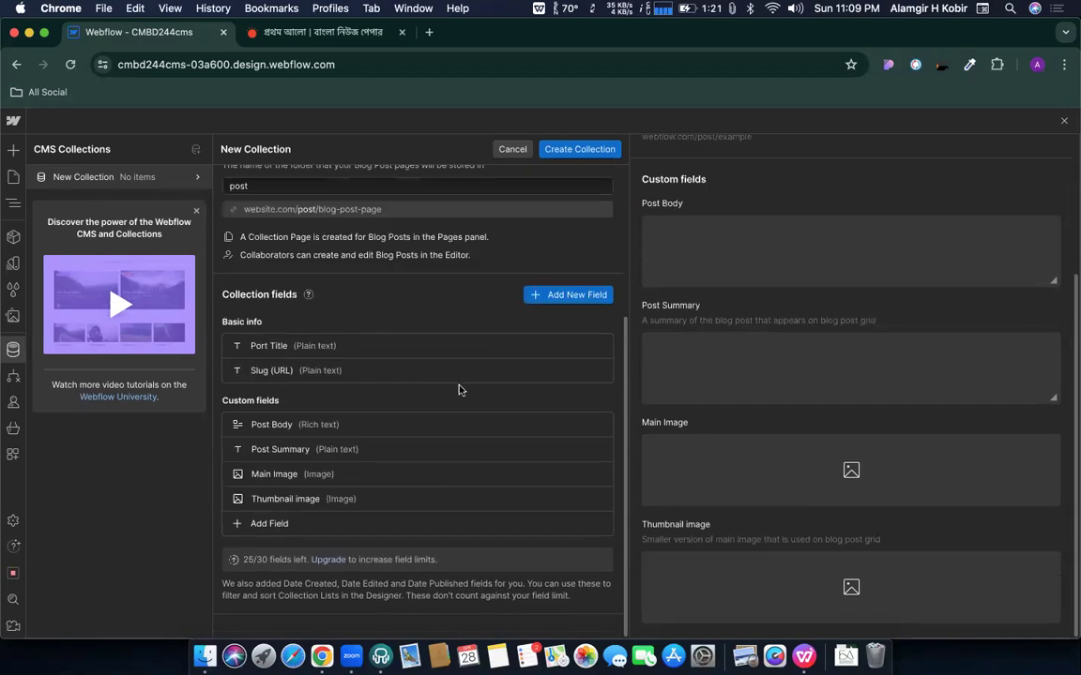
Add a new Option field to the collection's custom fields and label it Author Name
click(269, 524)
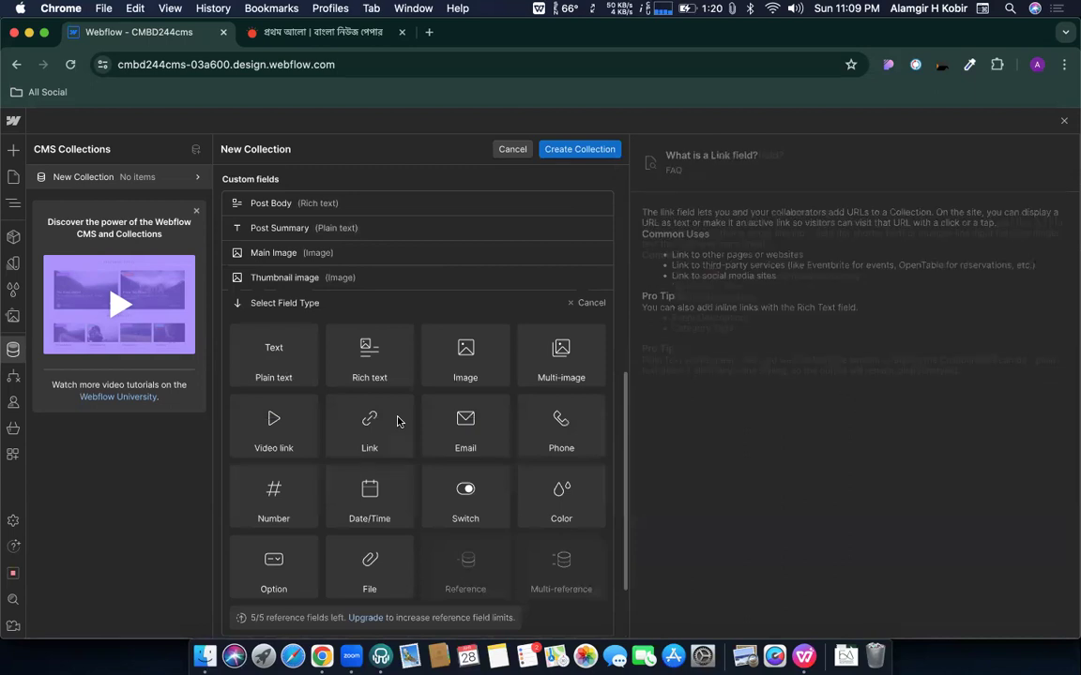
scroll(398, 422, down, 3)
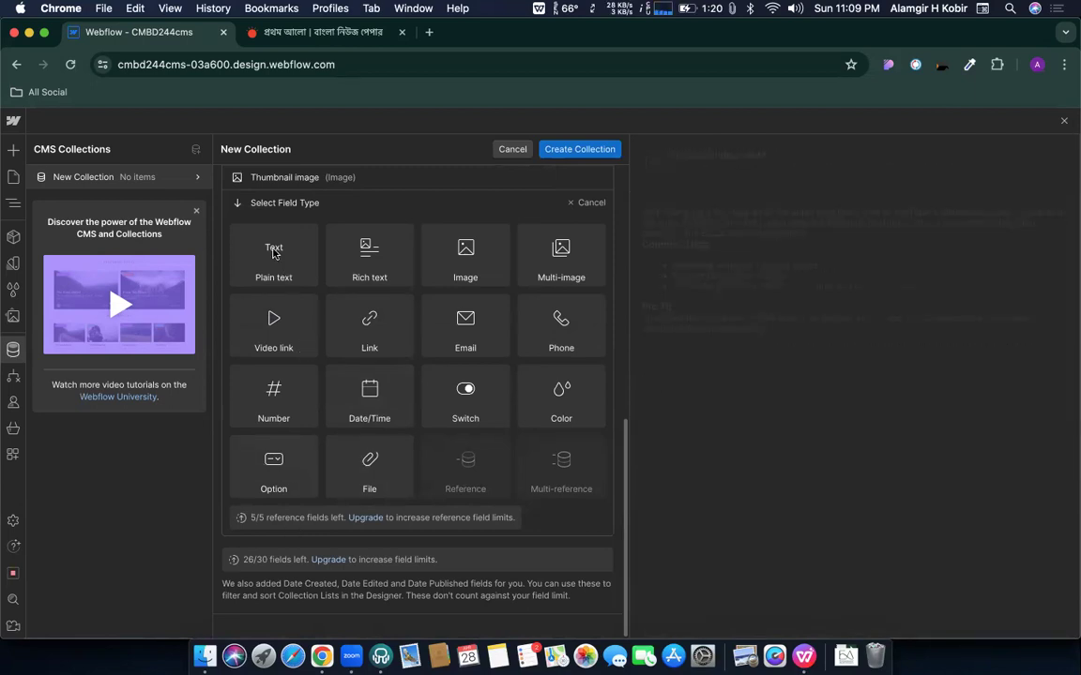
scroll(282, 318, up, 10)
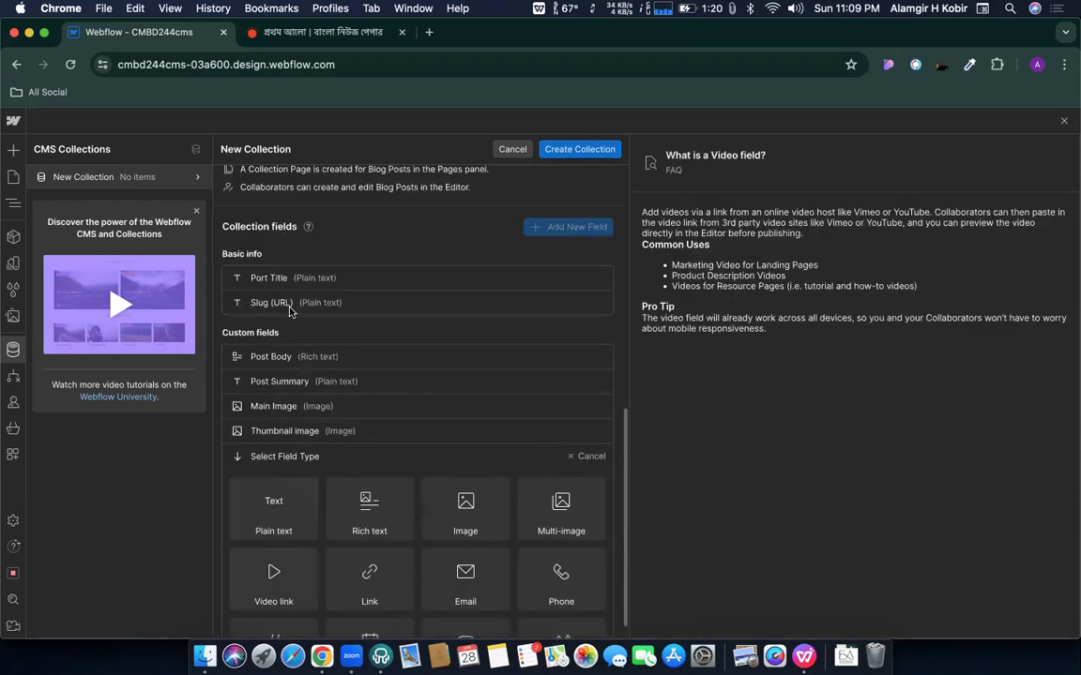
scroll(266, 481, down, 5)
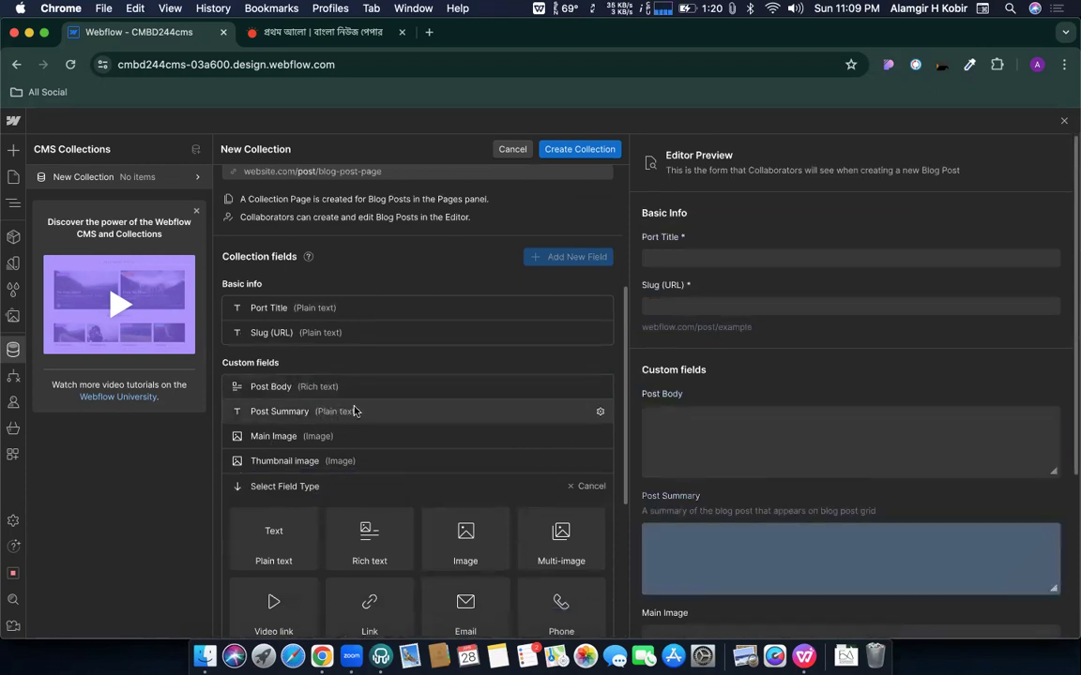
scroll(328, 453, down, 5)
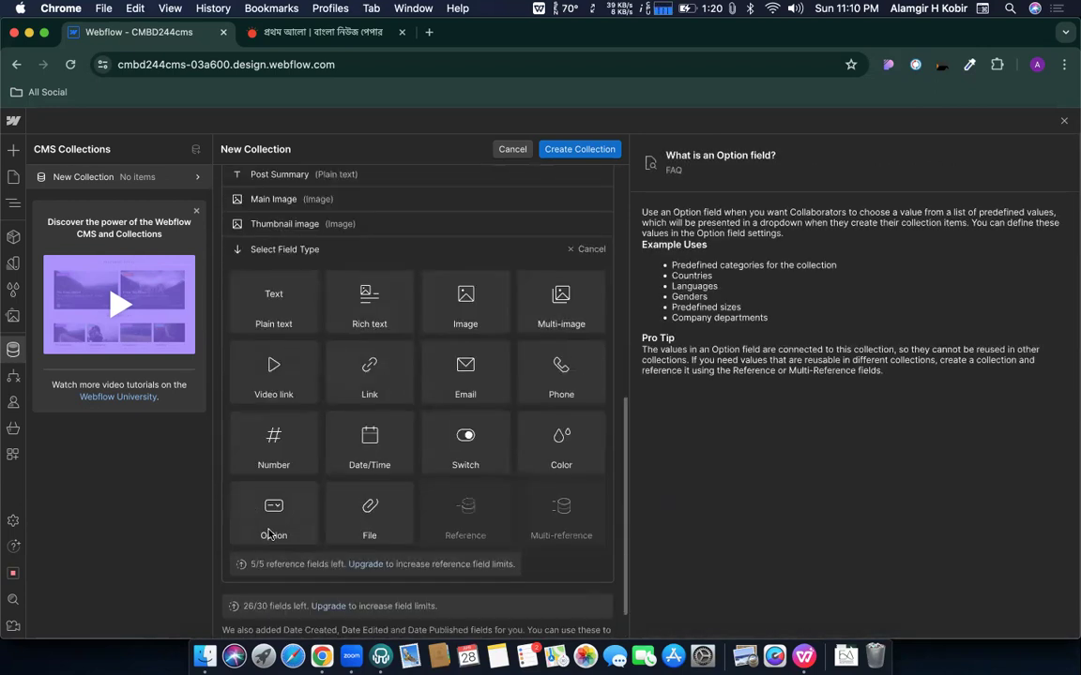
click(270, 533)
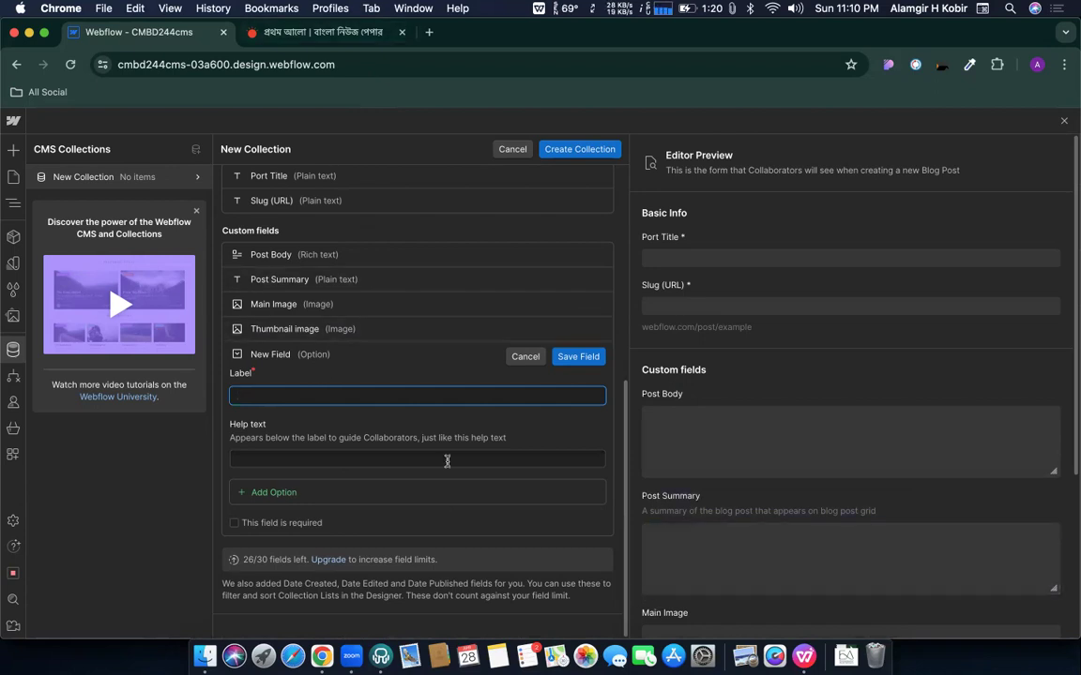
text(Author)
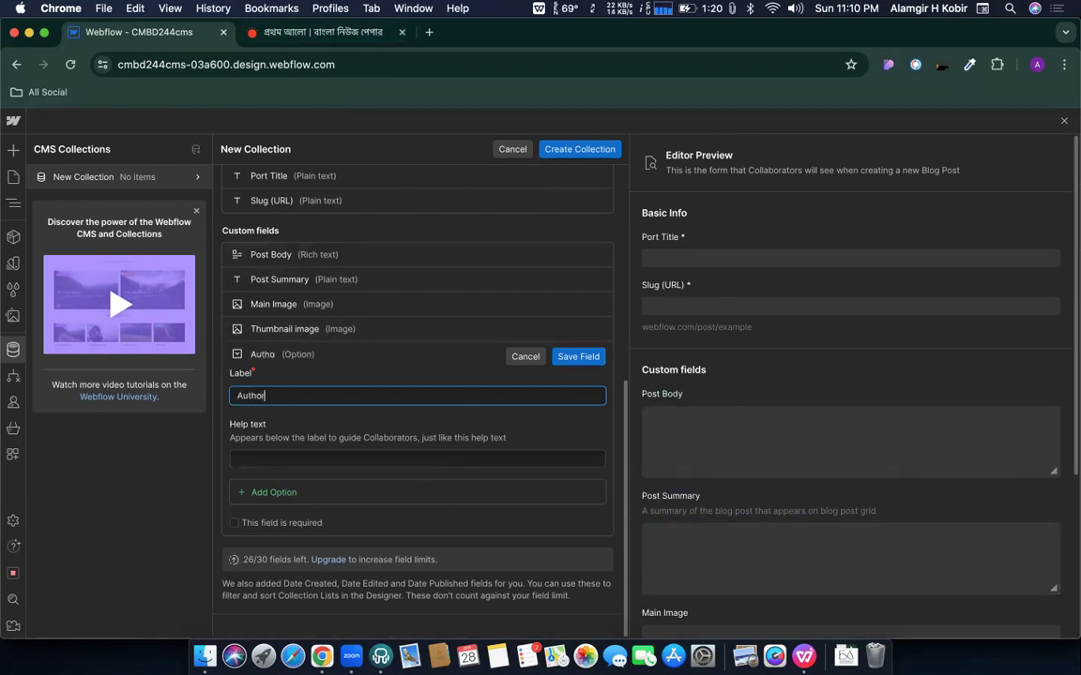
text( Name)
Set the Author Name field's help text to "Select Who post this."
click(288, 456)
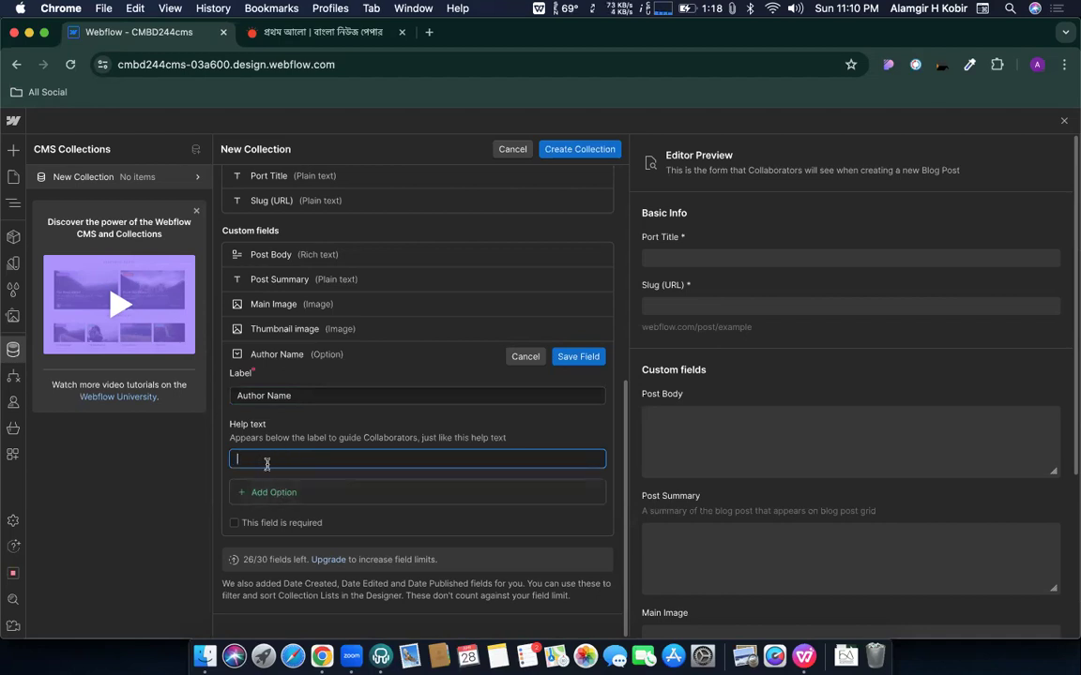
text(Who post this?)
key(BackSpace)
click(237, 459)
text(Select)
key(Down)
text(.)
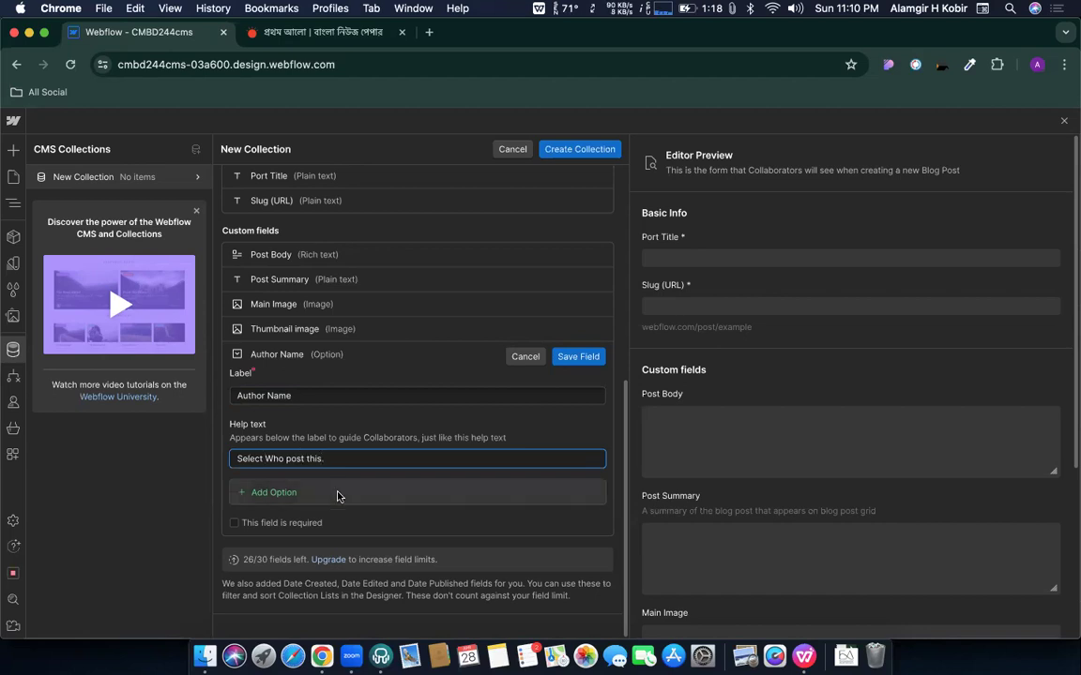
Add four choices to the Author Name field: Abc, the author's first name, the author's last name and Cmbd; save the field
click(270, 492)
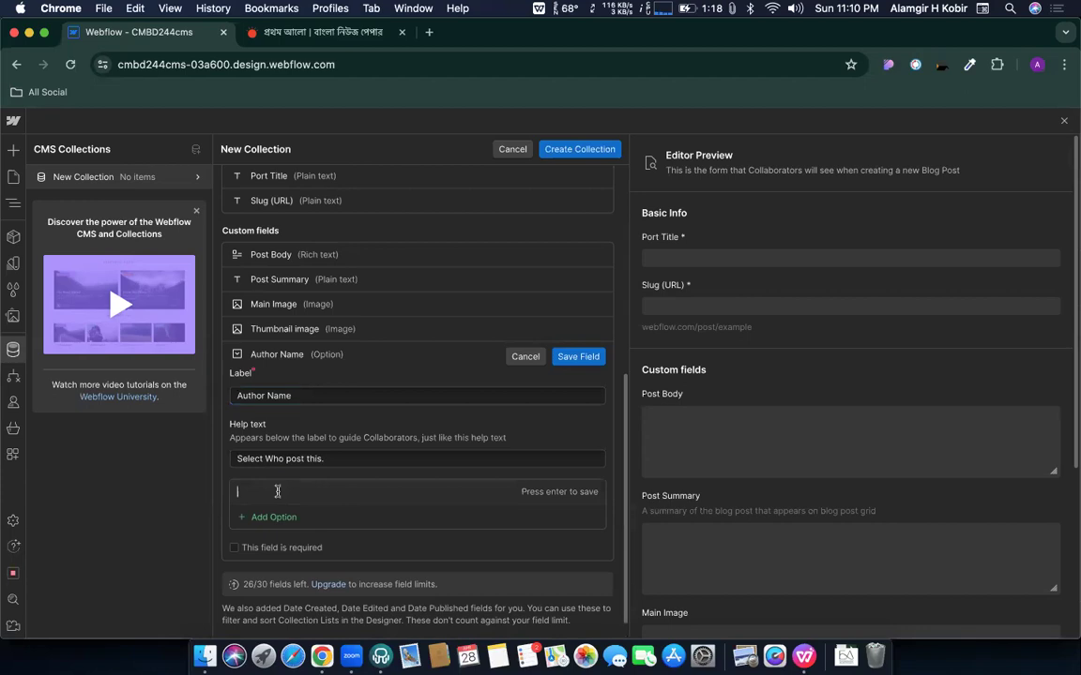
text(Abc)
click(278, 515)
text(lamgir)
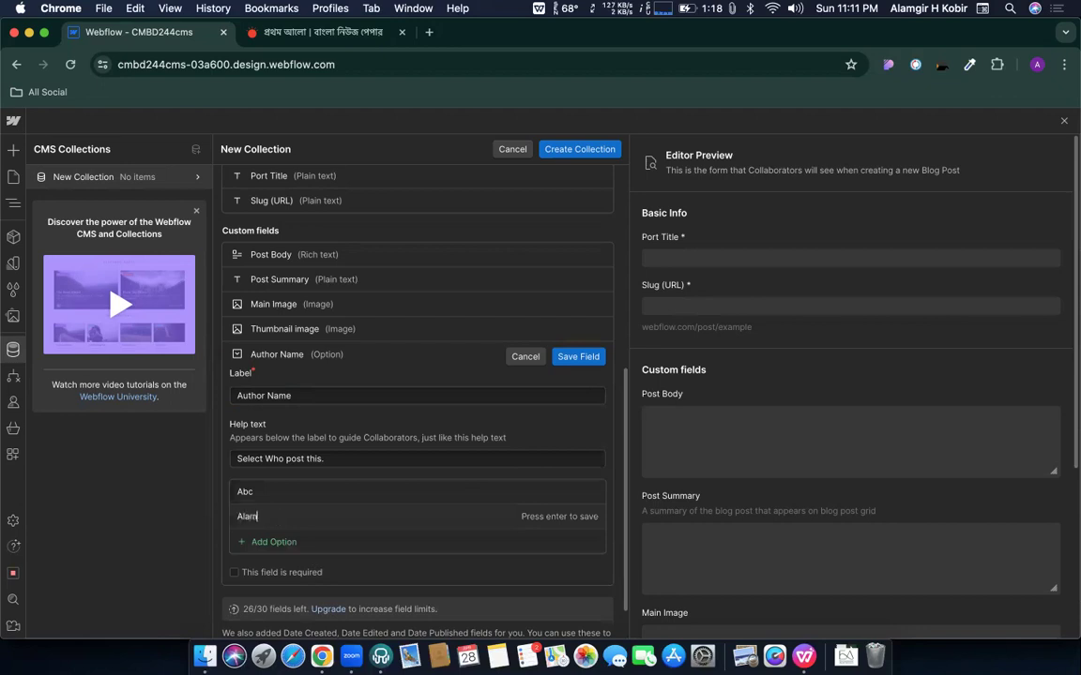
key(Return)
text(Kobir)
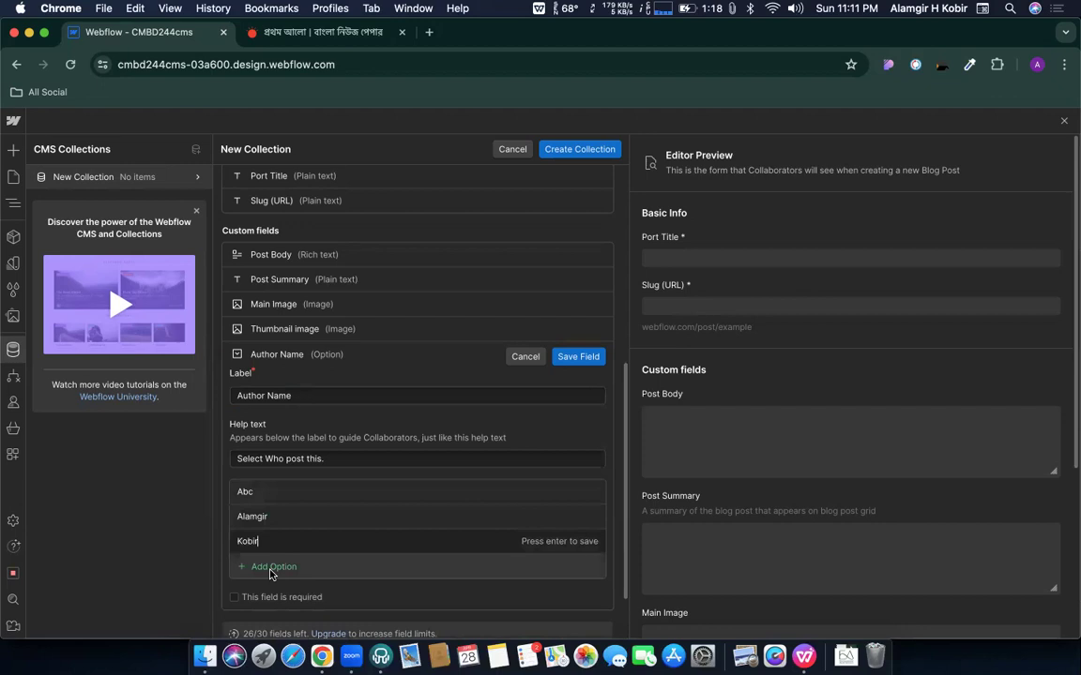
key(Return)
text(Cmbd)
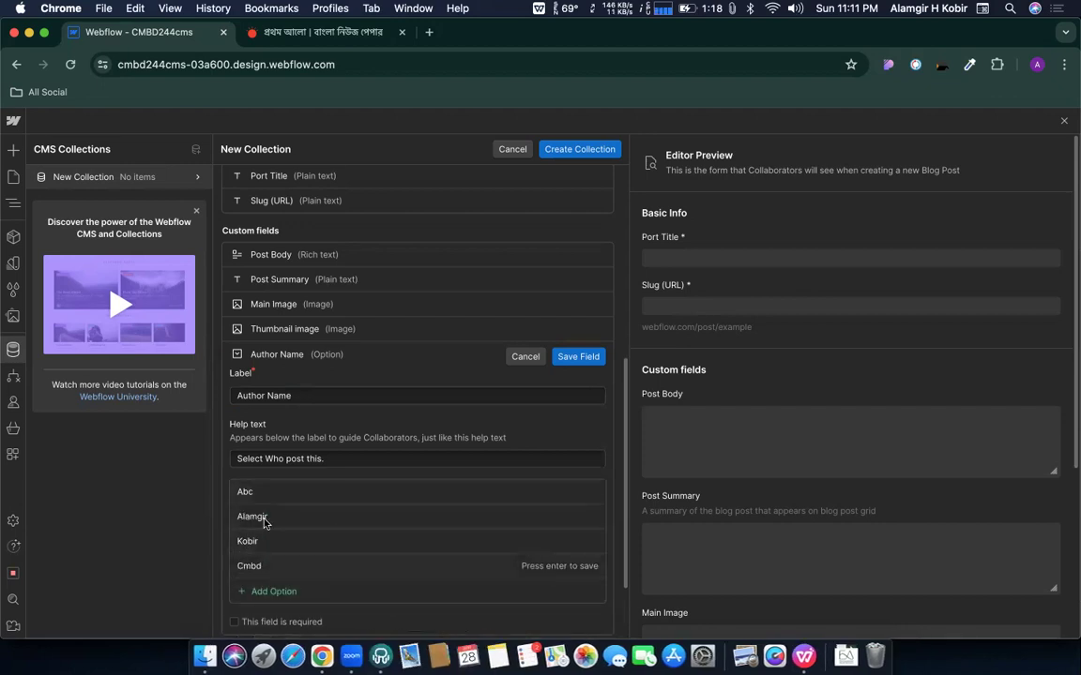
key(Return)
scroll(282, 450, down, 3)
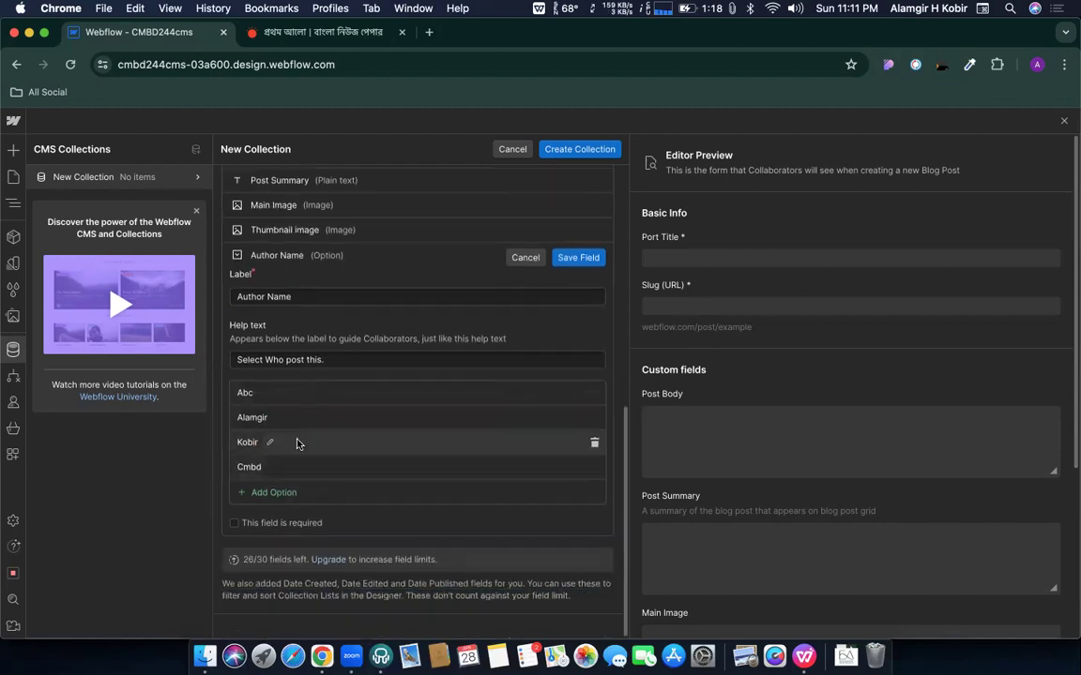
click(574, 257)
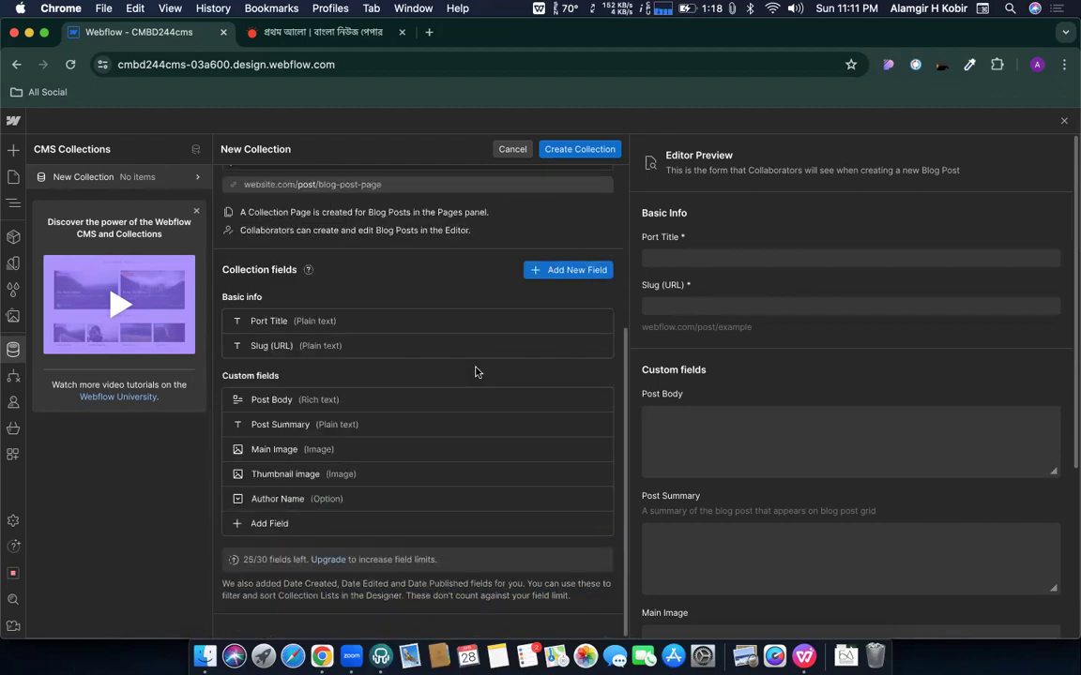
Create the Blog Posts collection and save its pending changes
scroll(344, 230, up, 5)
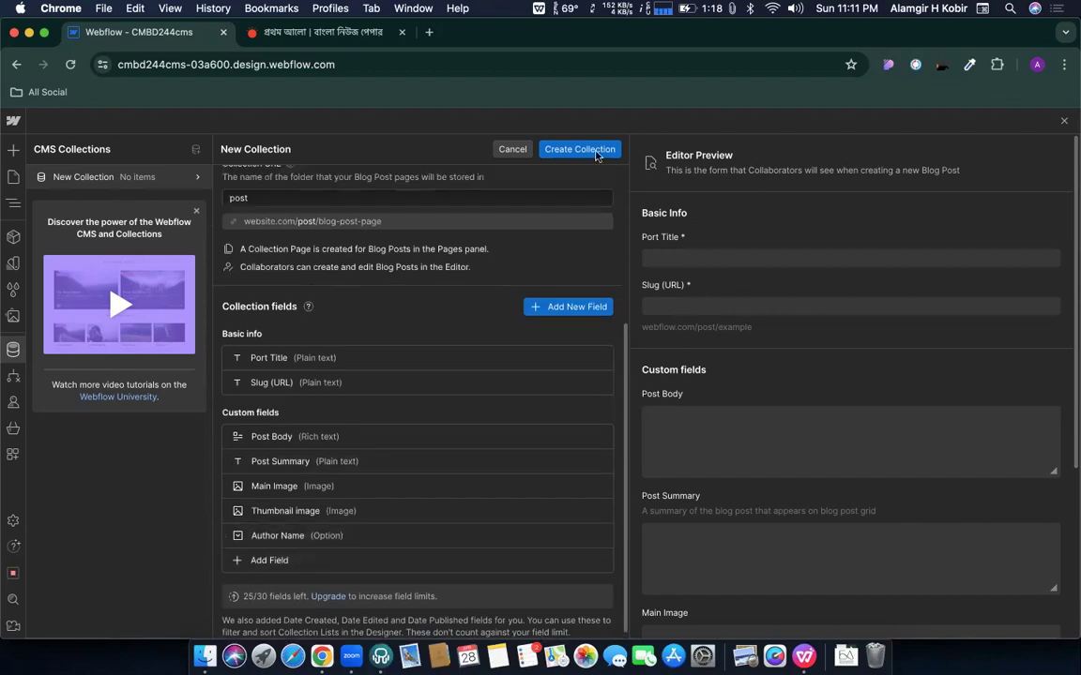
click(569, 151)
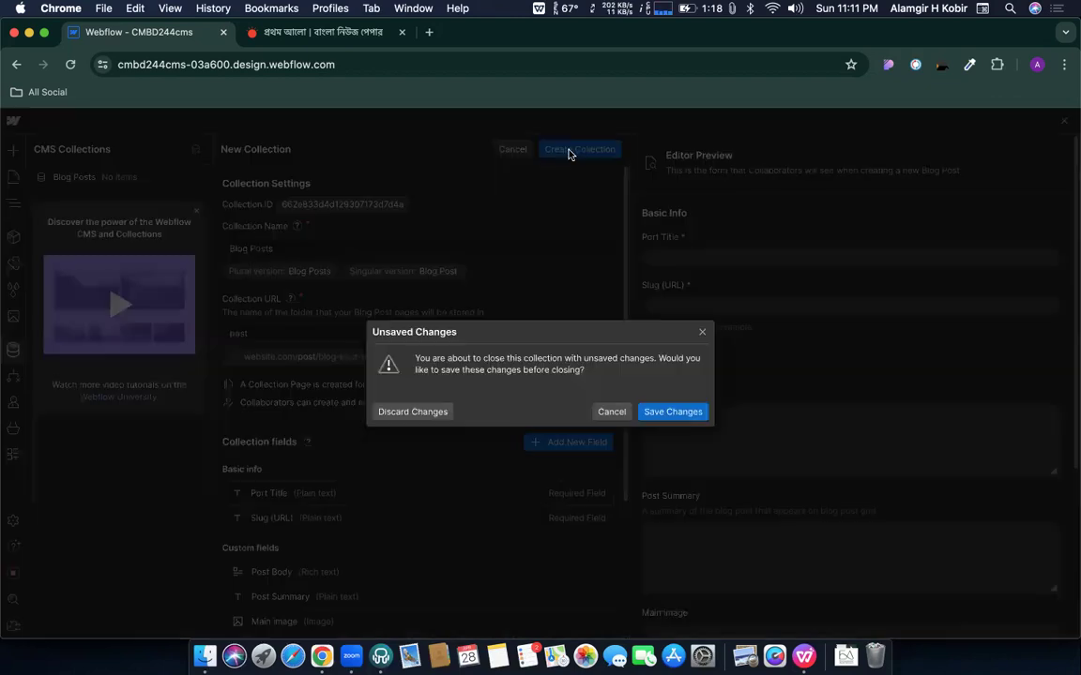
click(677, 411)
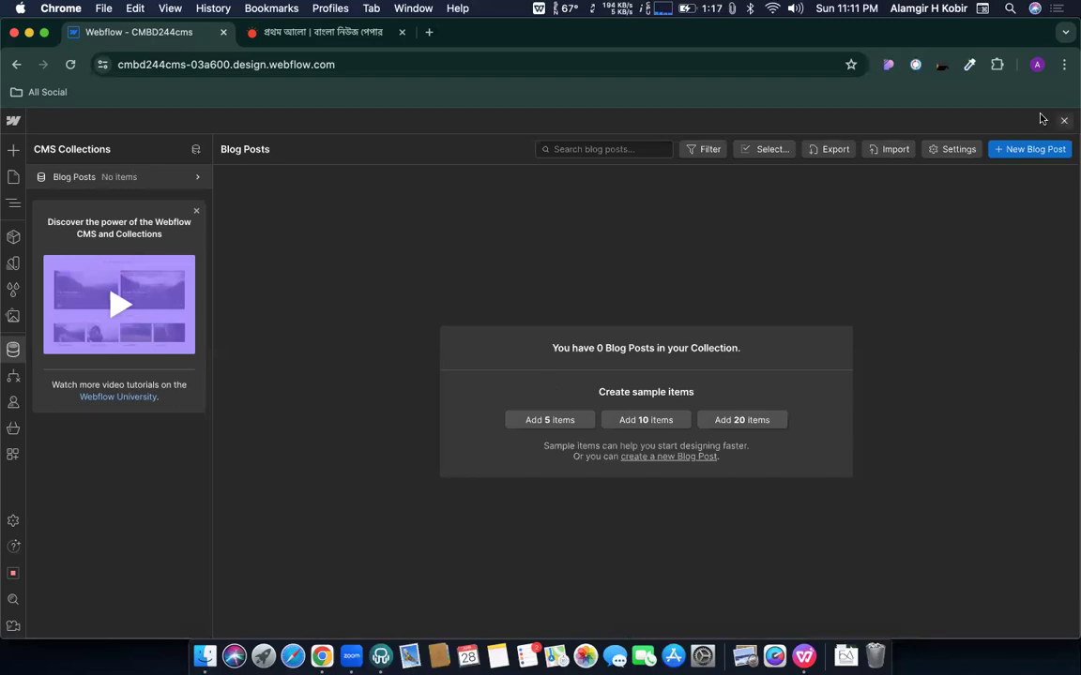
Start a new blog post in the Blog Posts collection, ready for entering its title
click(1008, 152)
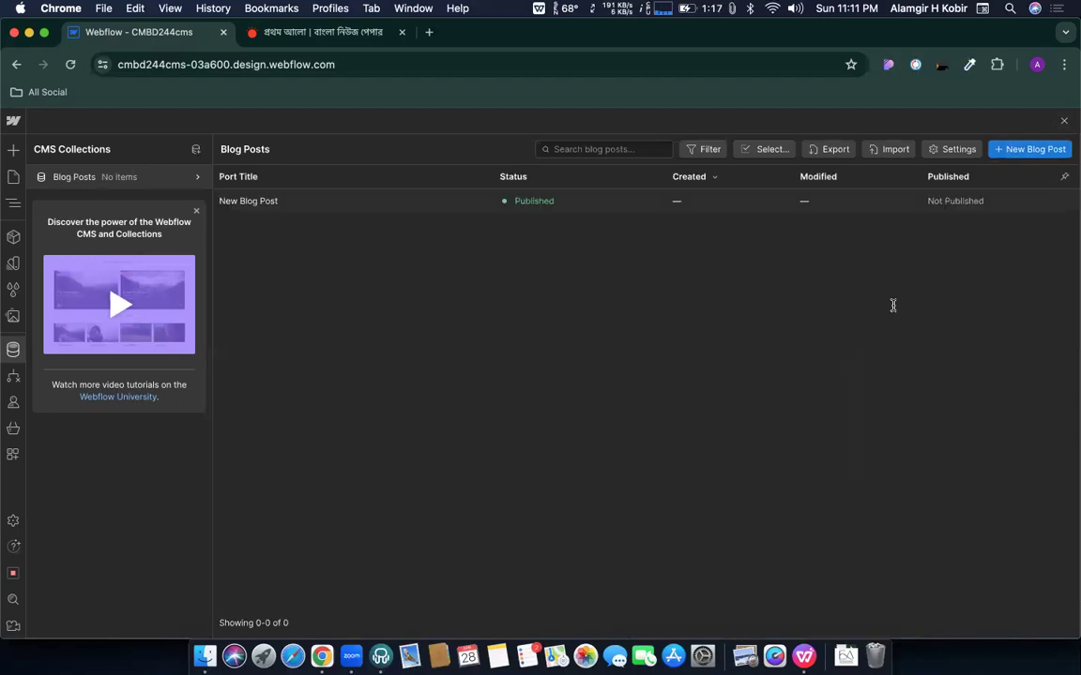
click(464, 229)
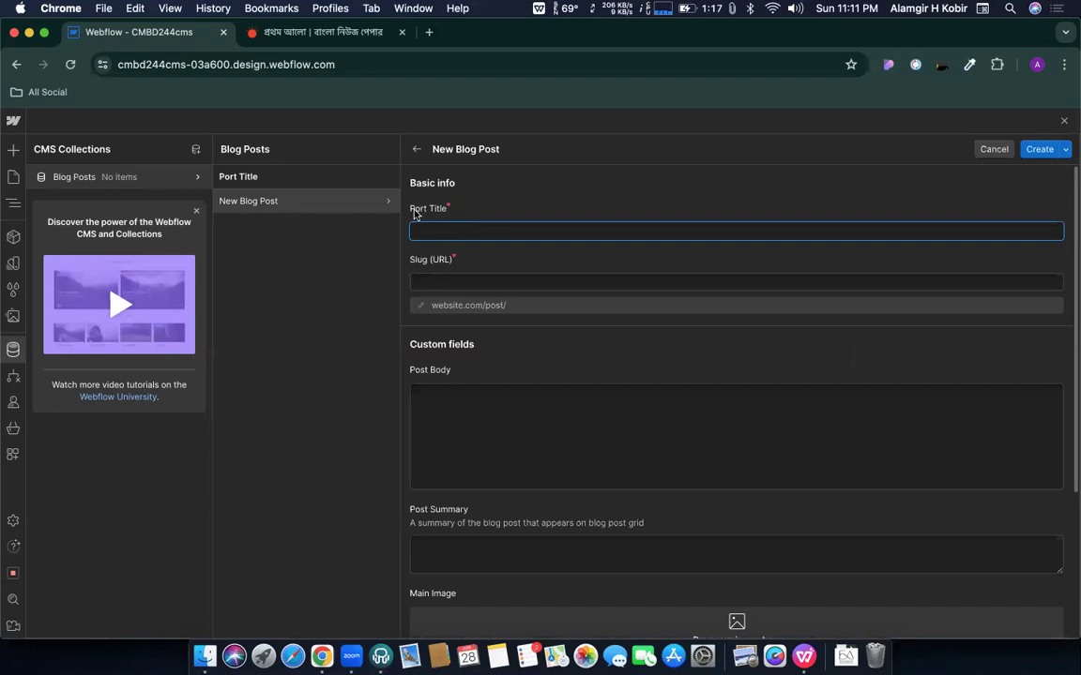
click(444, 281)
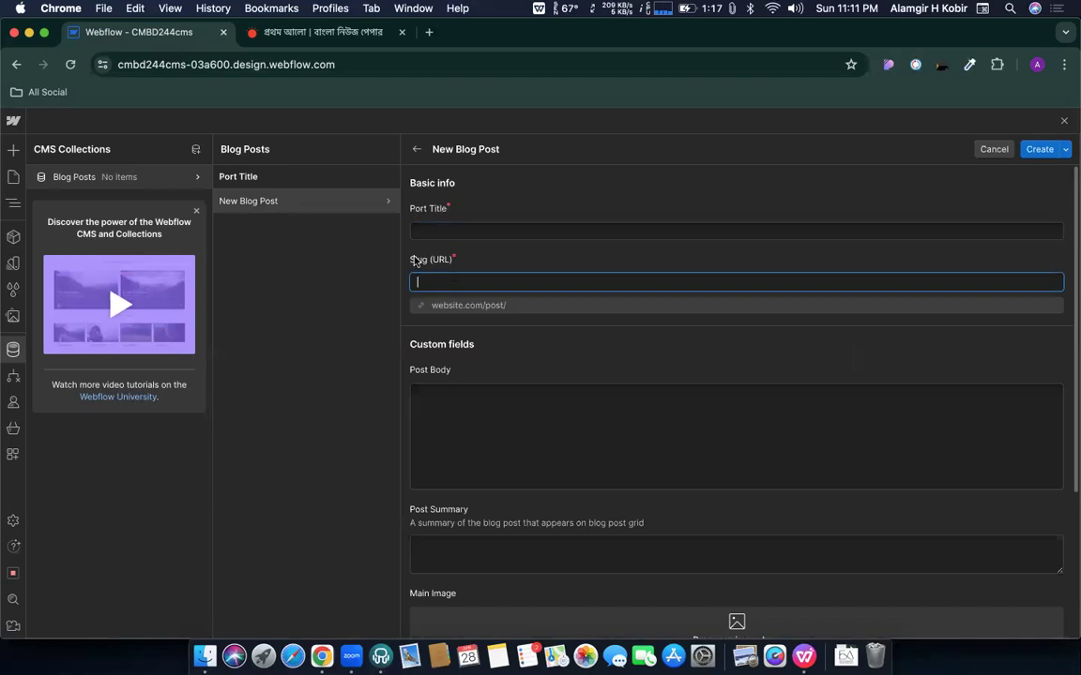
key(shift+Tab)
Switch to the Prothom Alo browser tab, search for an English-language news site and open bdnews24.com there
click(328, 37)
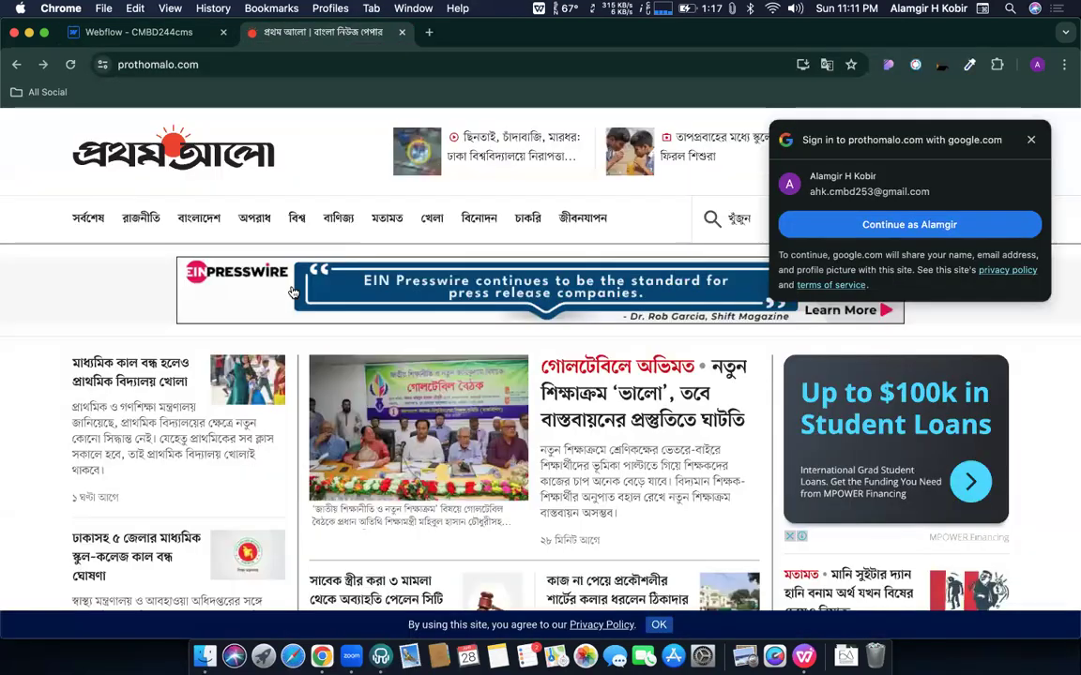
click(221, 63)
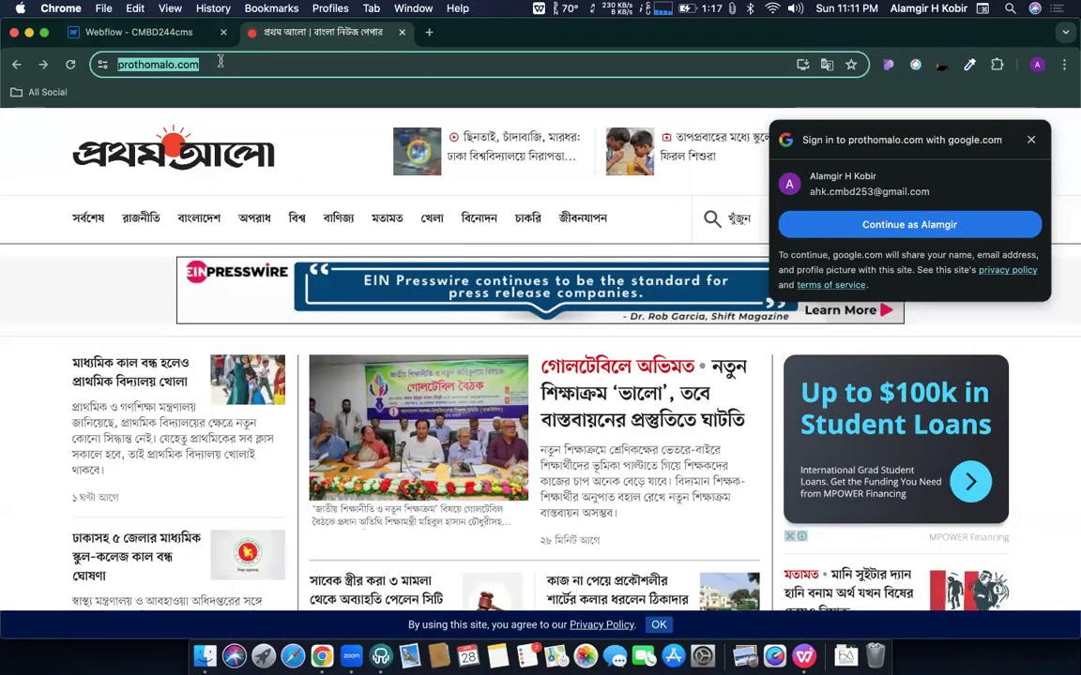
text(new24 eng)
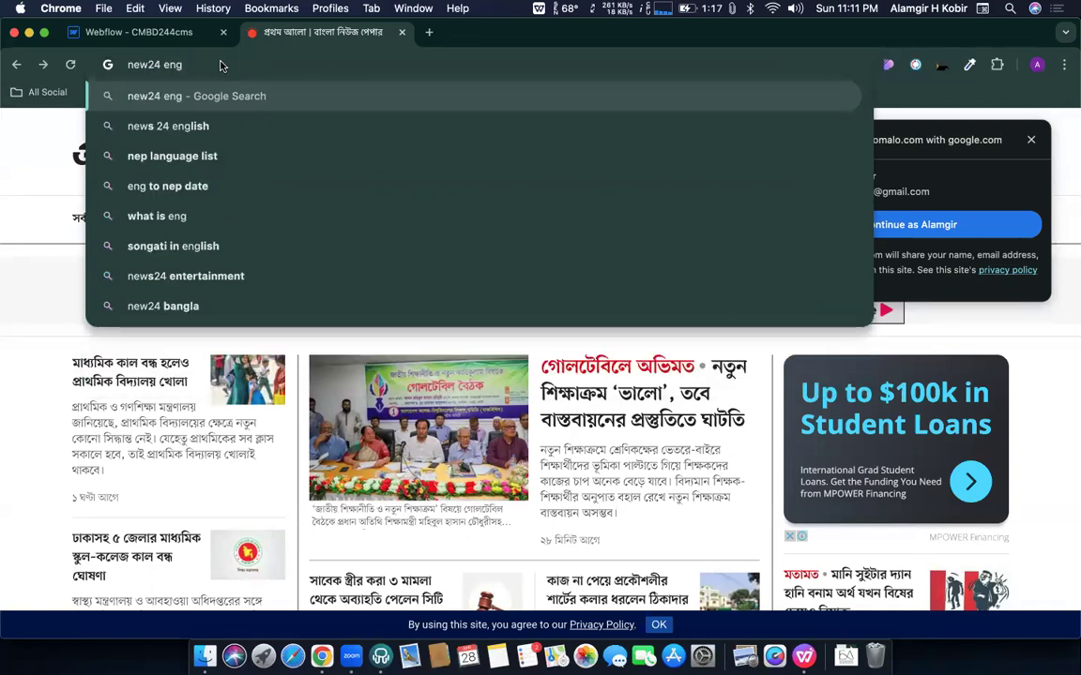
key(Up)
key(Up)
key(Up)
key(Up)
key(Up)
key(Up)
key(Up)
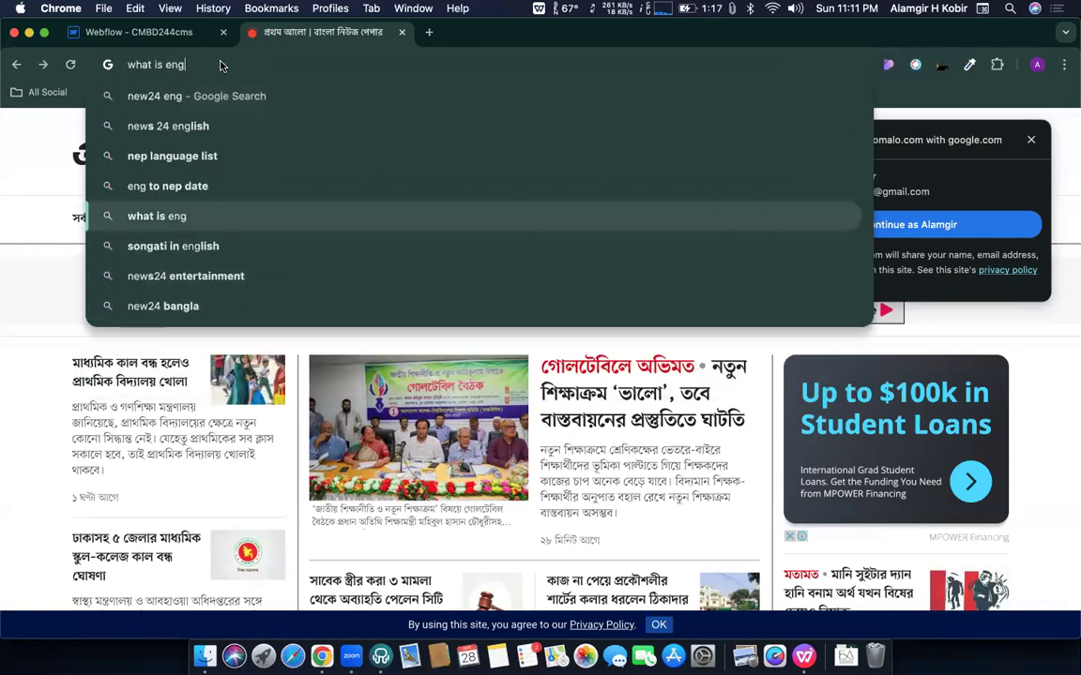
key(Return)
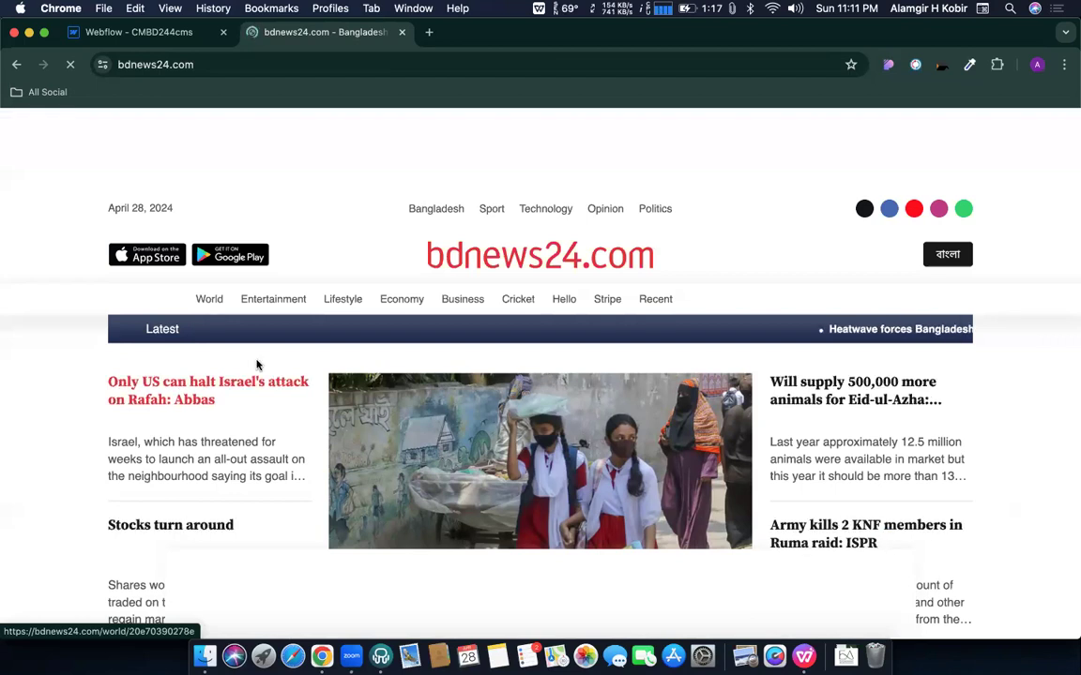
Open the bdnews24.com article on Abbas and Rafah and copy its full headline into the new blog post's title
click(258, 365)
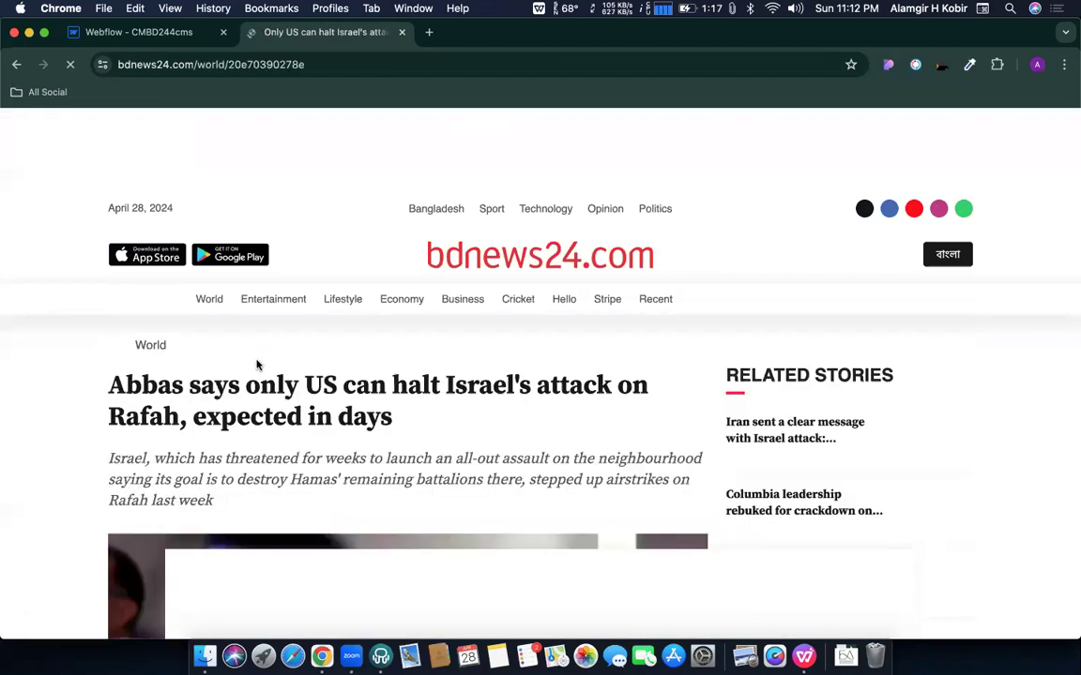
triple_click(348, 386)
key(super+c)
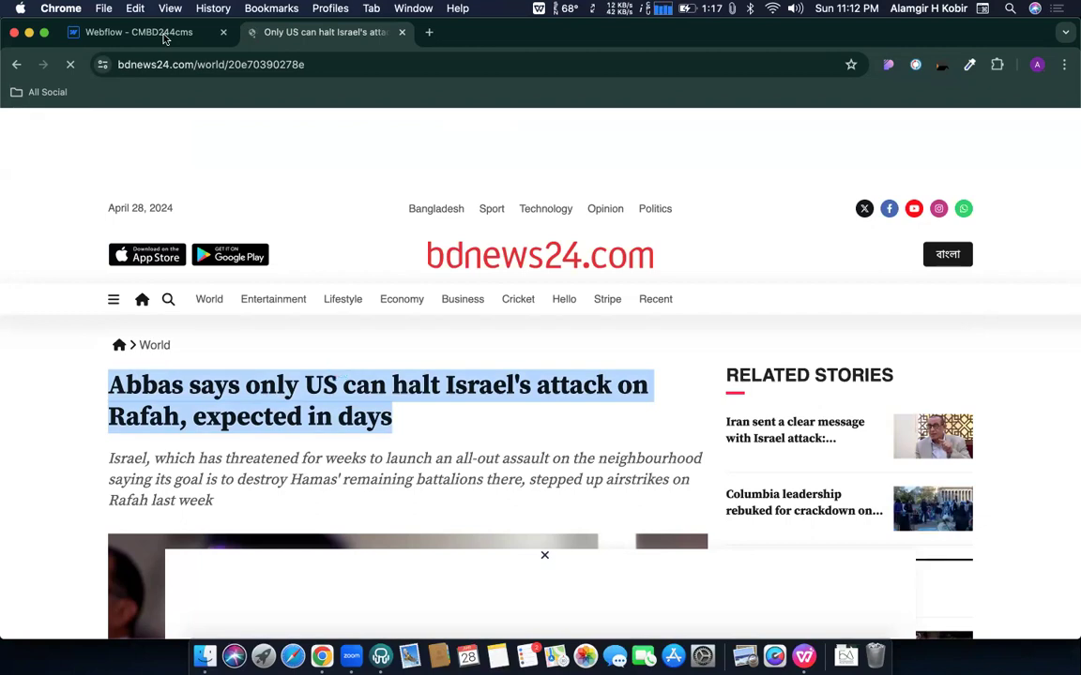
click(164, 35)
key(super+v)
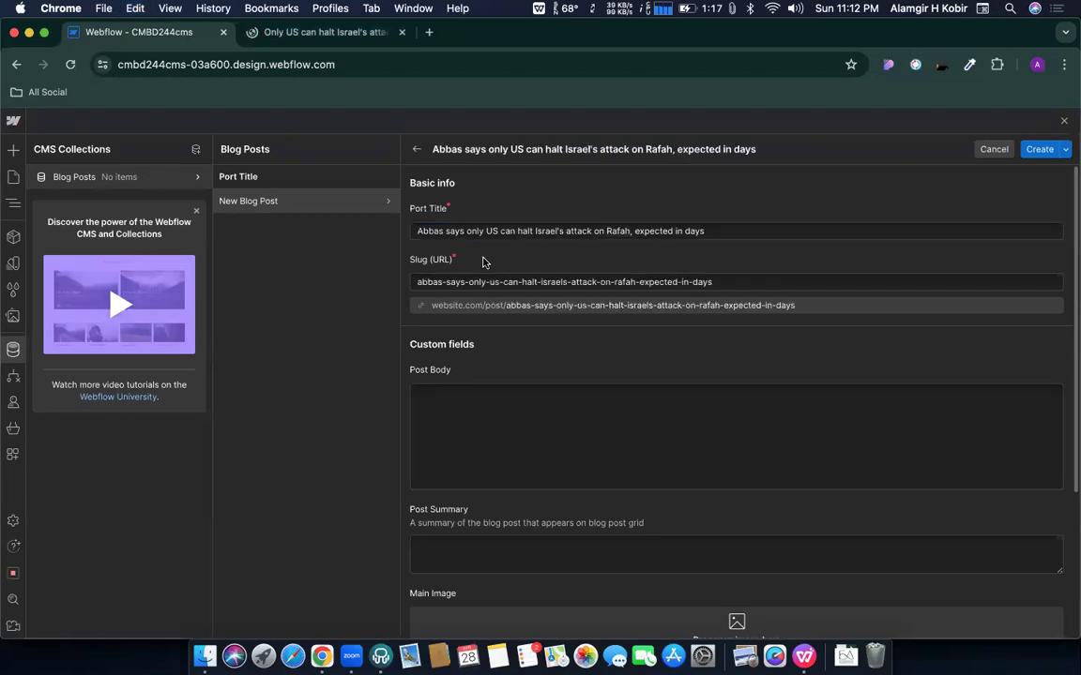
Copy the article's first four body paragraphs, ending with "much of the rest of Gaza", into the blog post's Post Body field
click(502, 394)
click(303, 34)
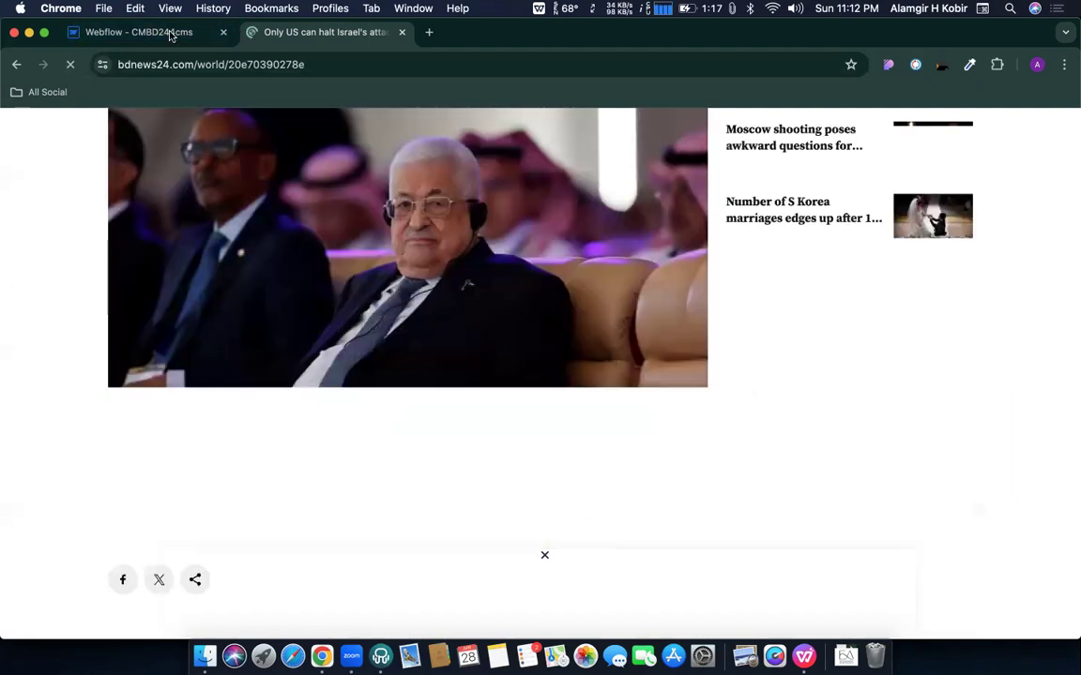
scroll(392, 295, down, 1)
scroll(392, 295, up, 5)
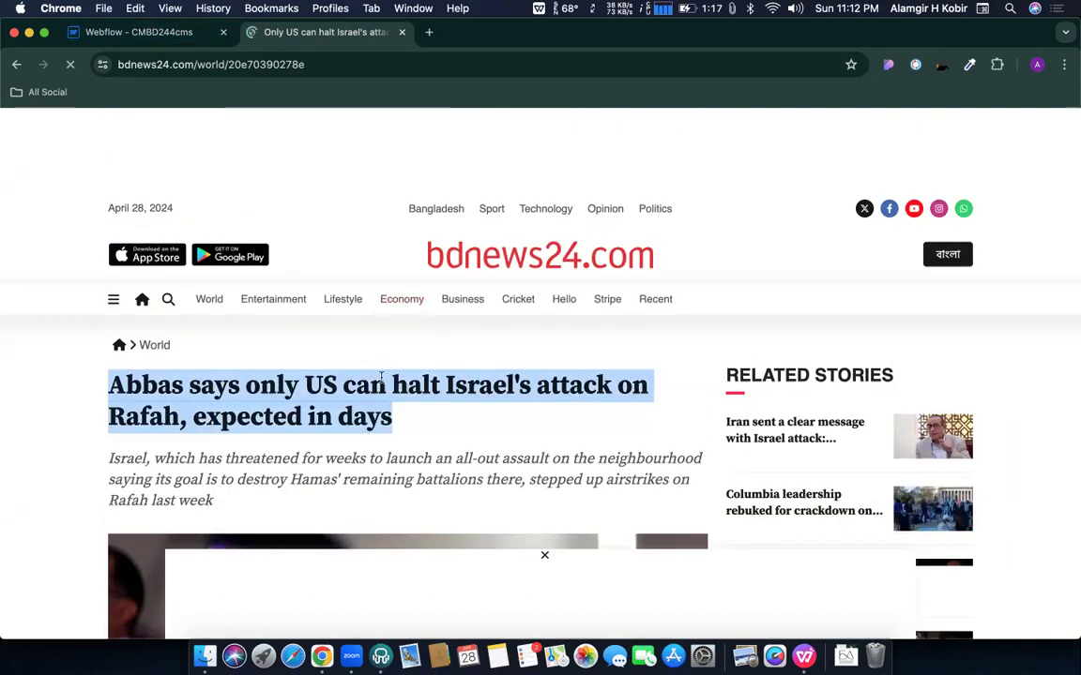
scroll(381, 377, down, 7)
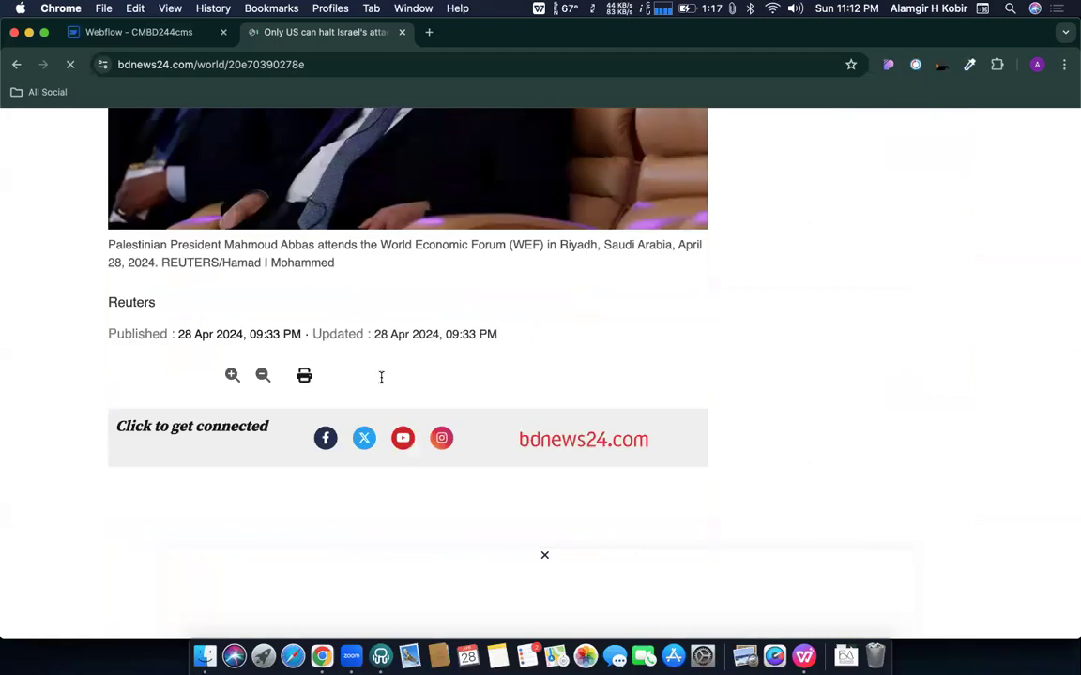
scroll(381, 377, down, 8)
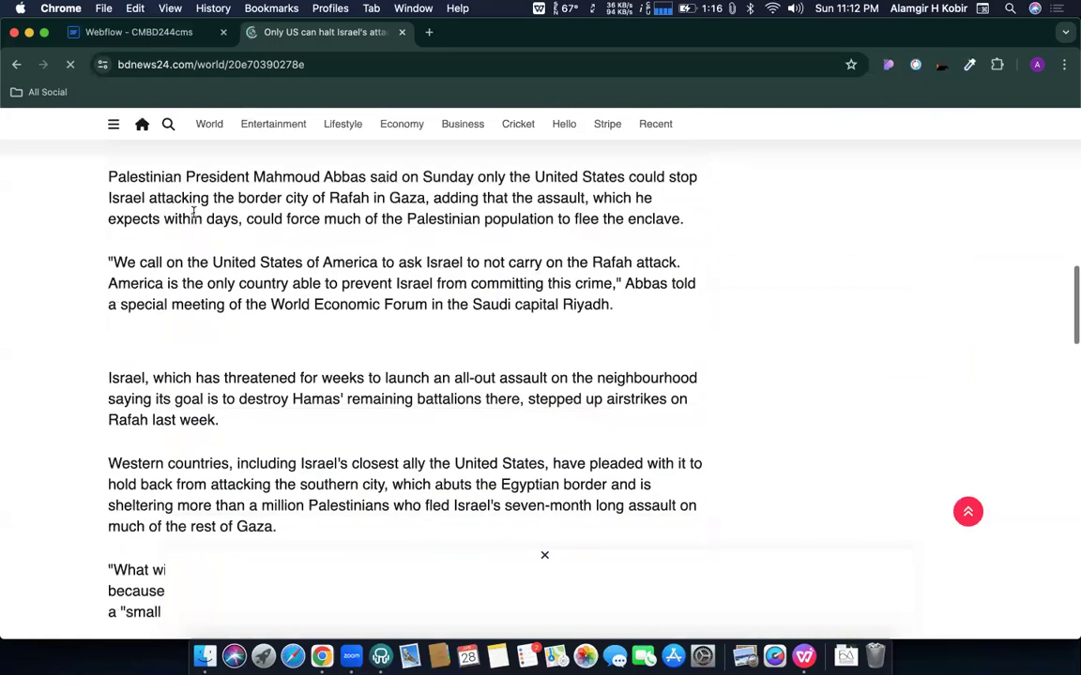
drag(103, 169, 276, 536)
key(super+c)
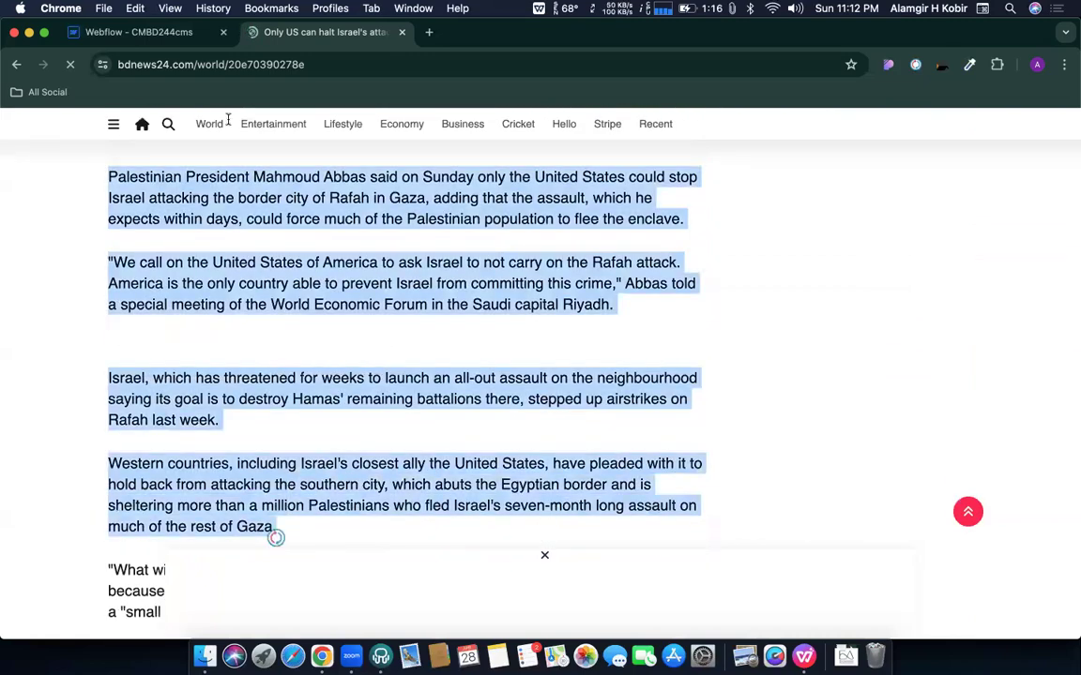
click(145, 35)
key(super+v)
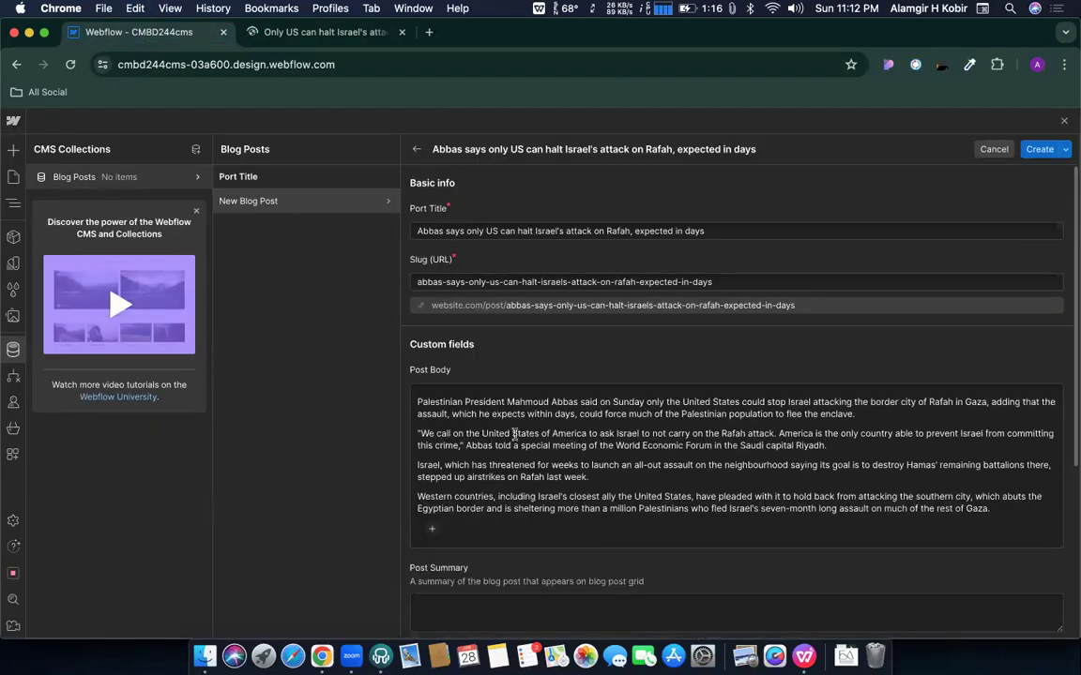
Copy the first paragraph of the Post Body into the blog post's Post Summary field
scroll(514, 434, down, 5)
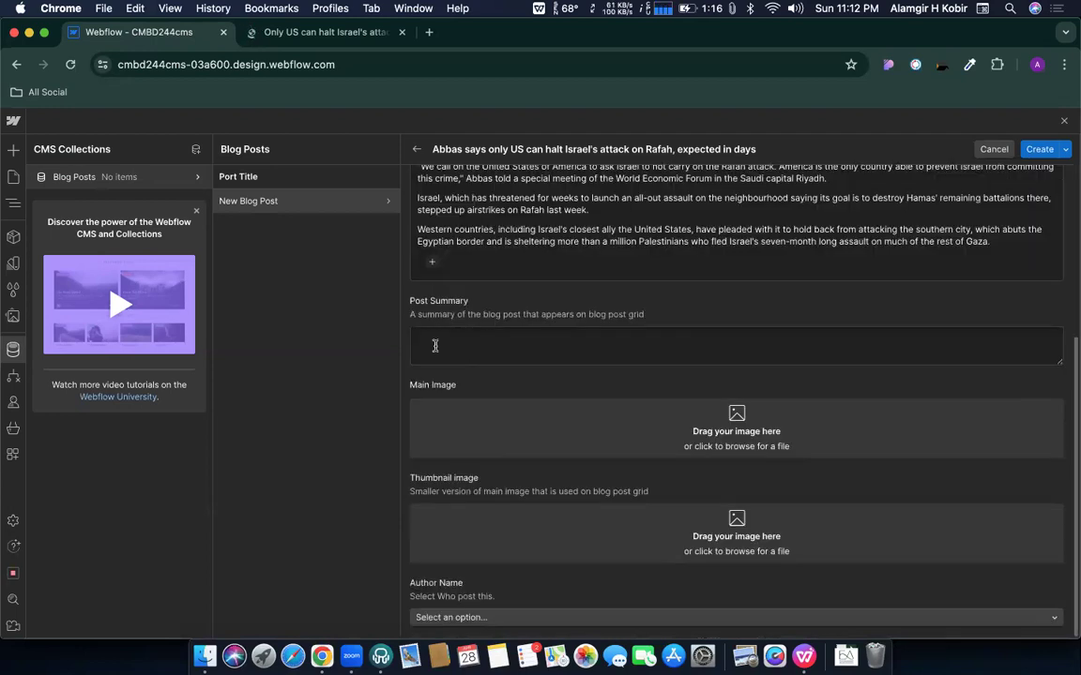
scroll(450, 340, up, 5)
click(872, 373)
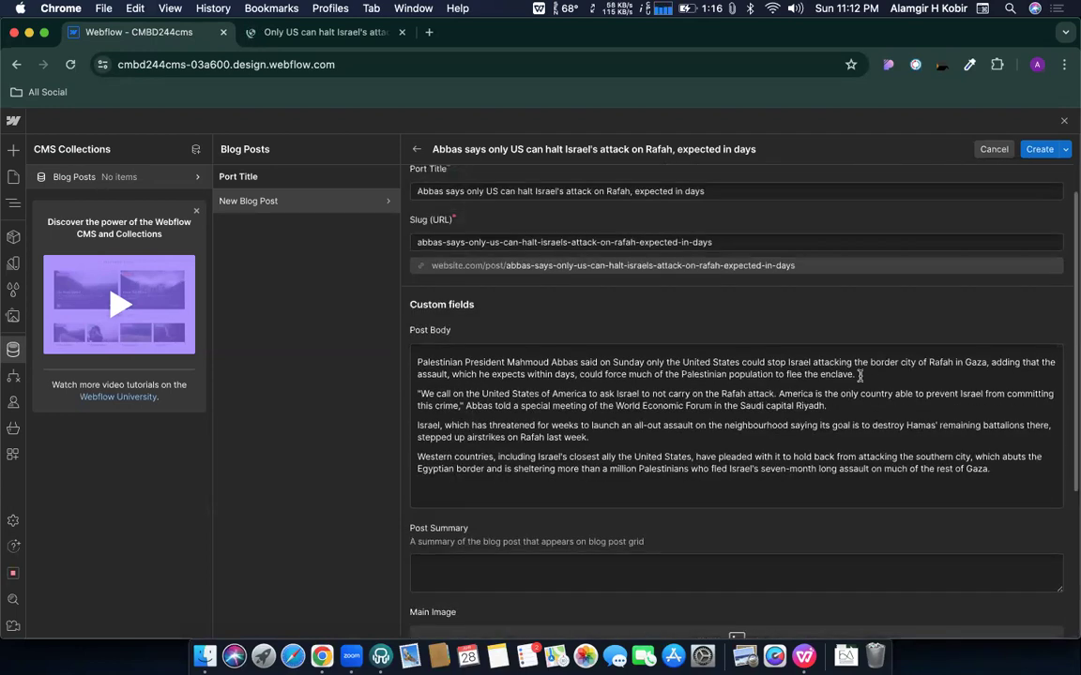
triple_click(437, 358)
key(super+c)
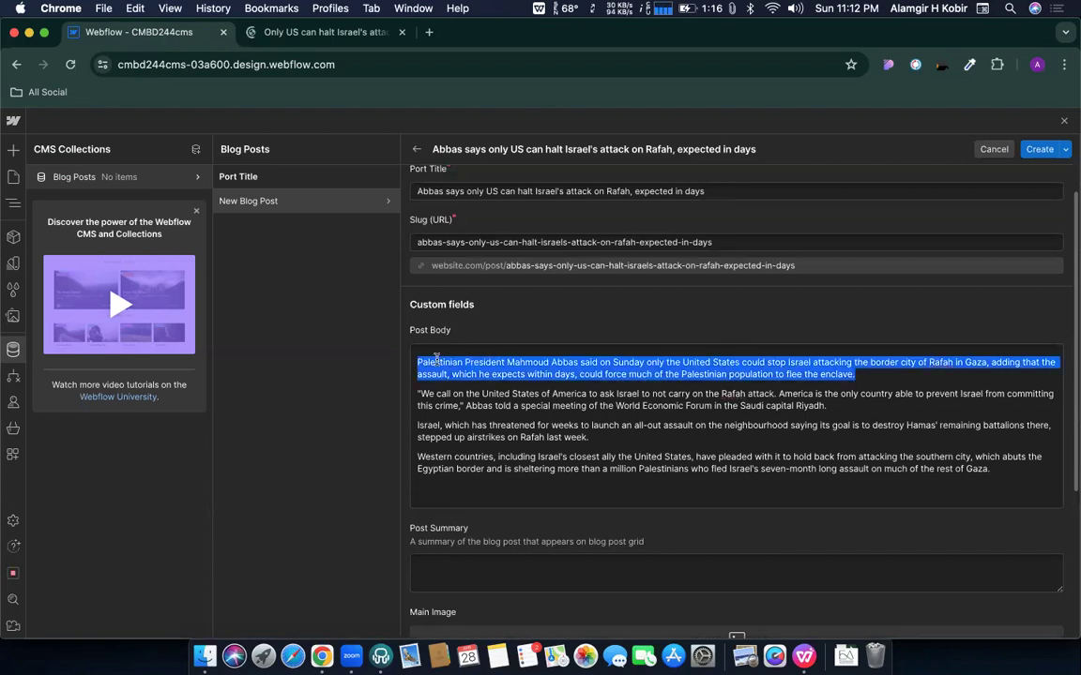
scroll(427, 345, down, 5)
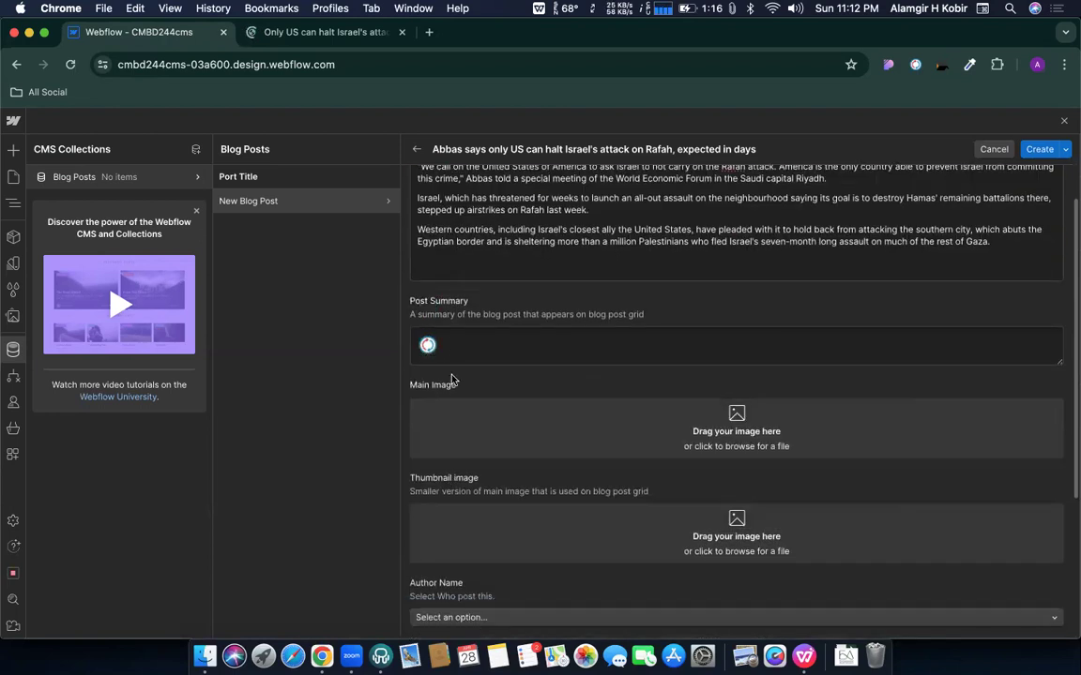
click(456, 345)
key(super+v)
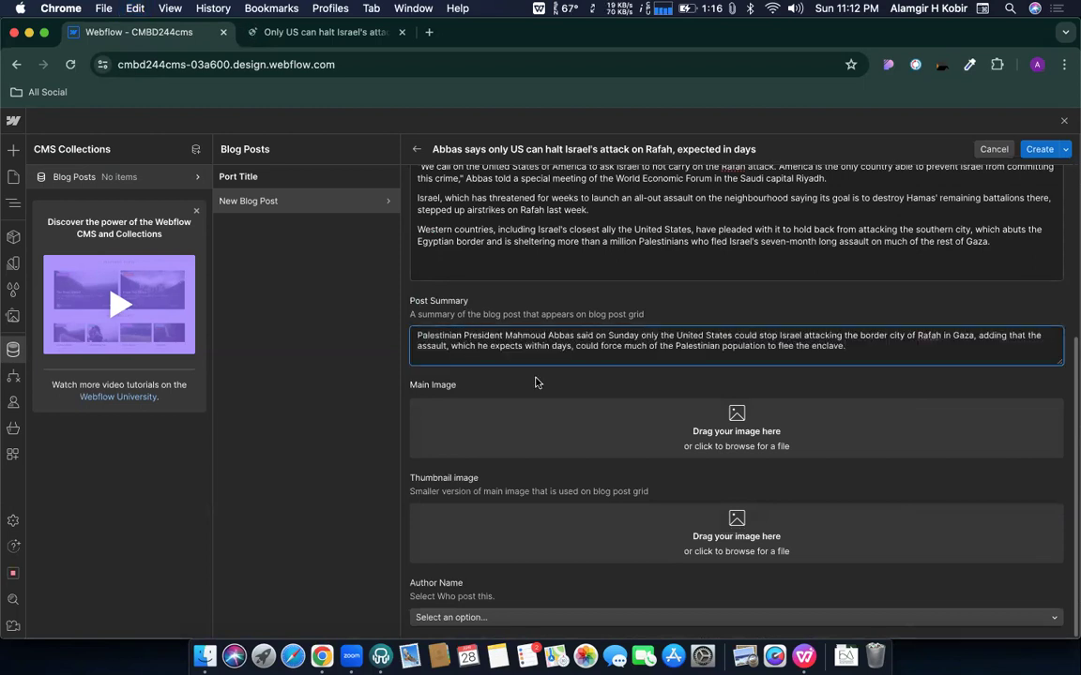
Upload IMG_3071.JPG from Downloads as both the Main Image and the Thumbnail image of the blog post
click(751, 431)
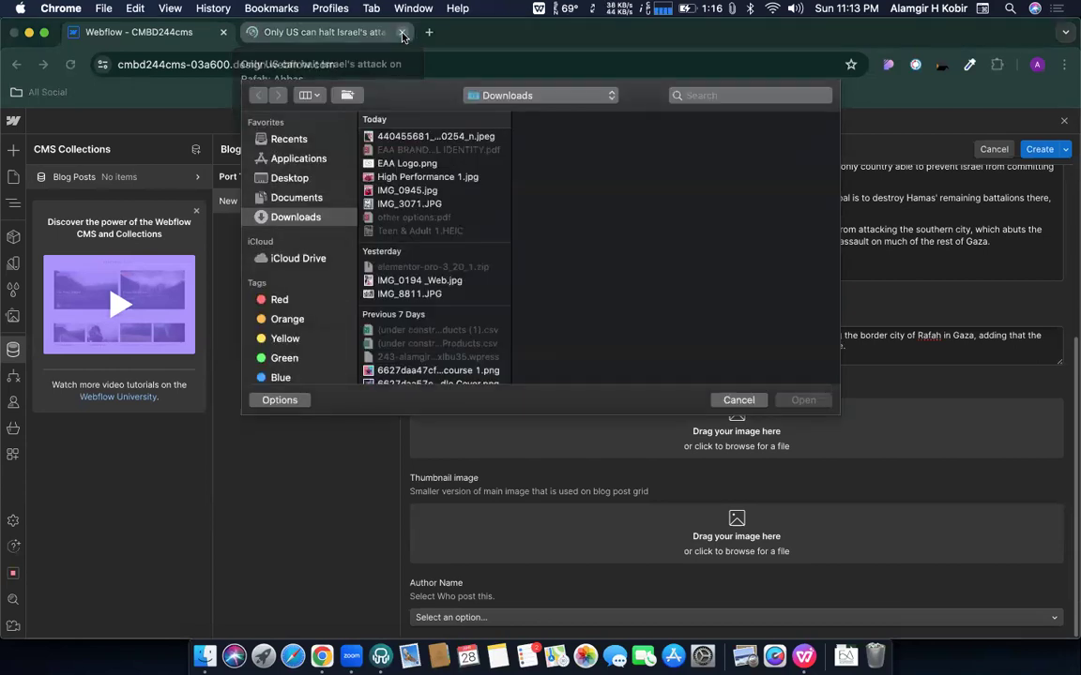
click(394, 193)
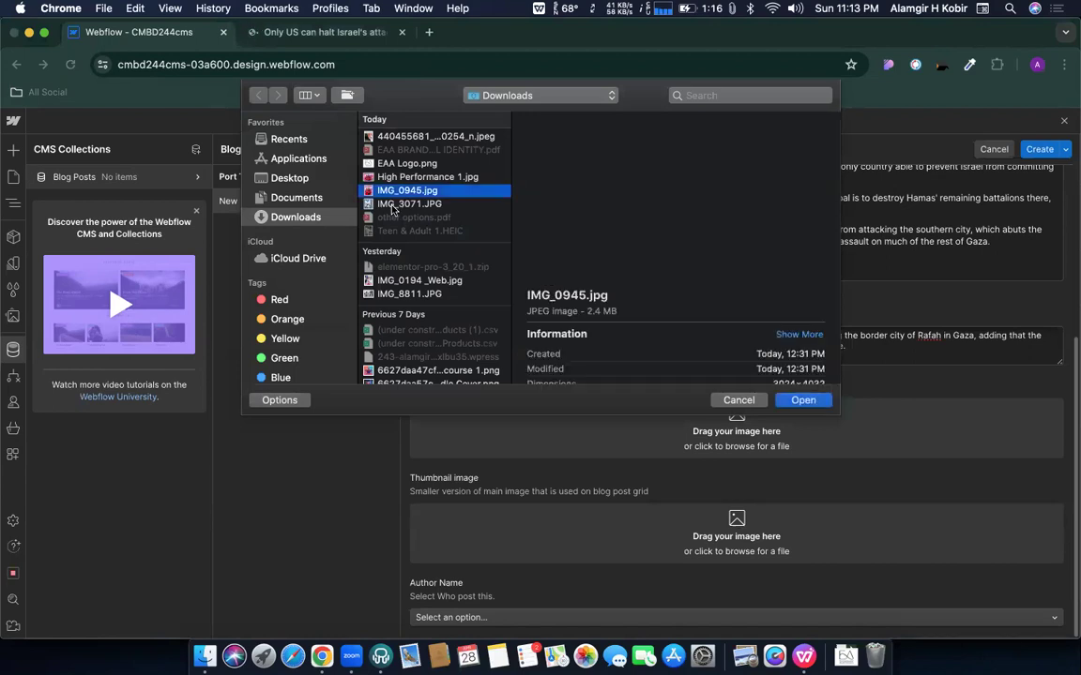
click(393, 205)
key(Return)
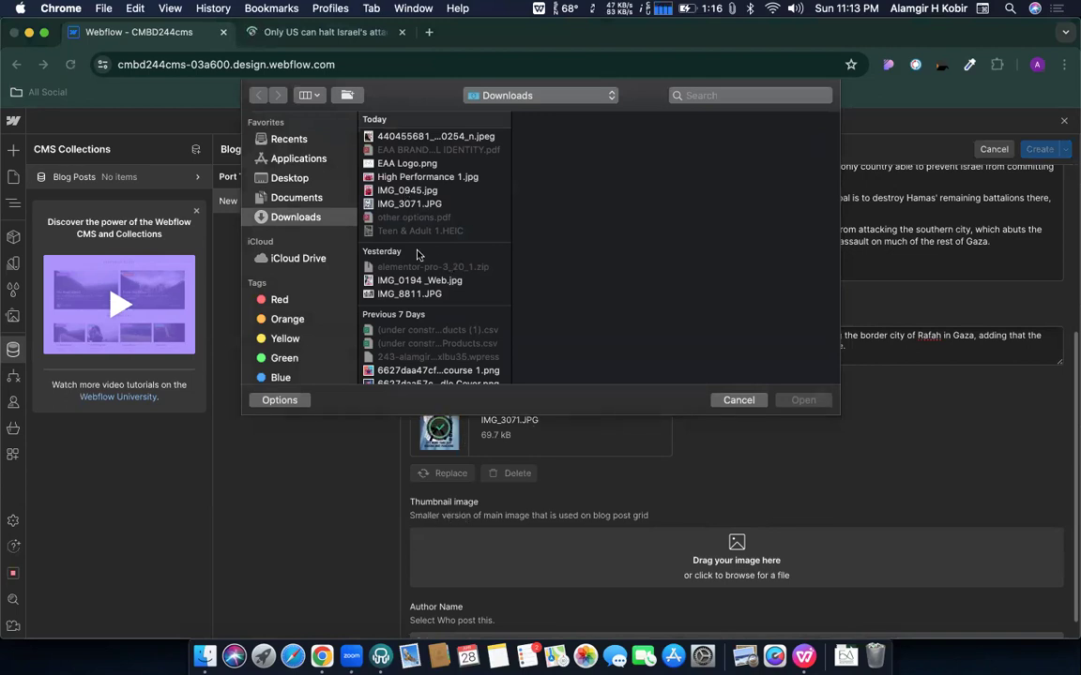
click(400, 205)
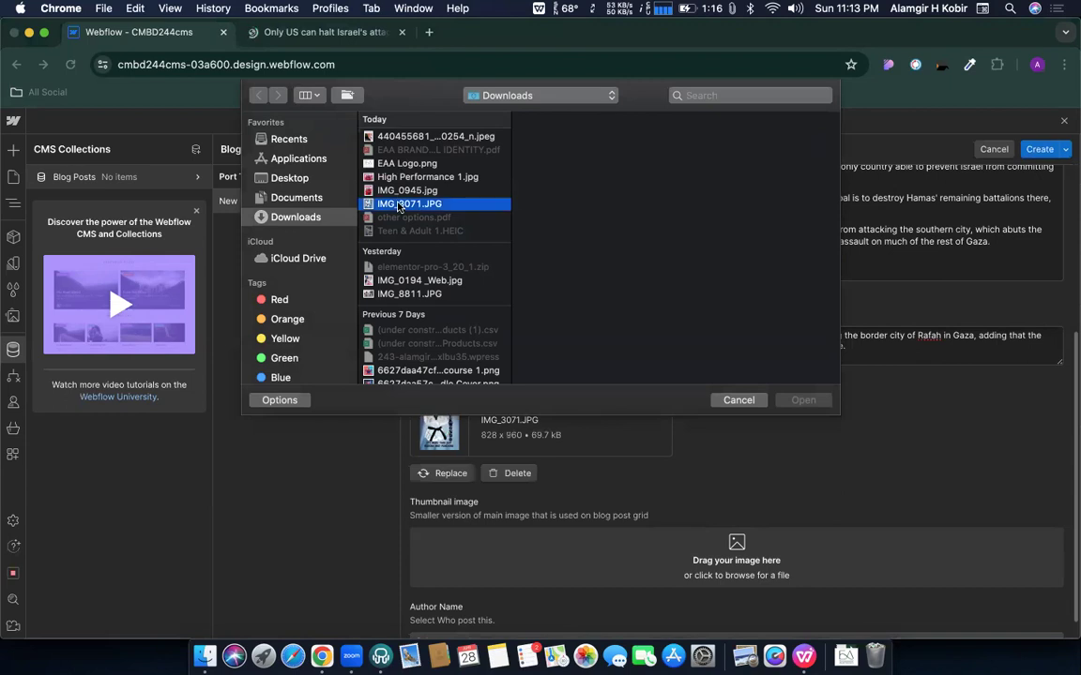
double_click(399, 204)
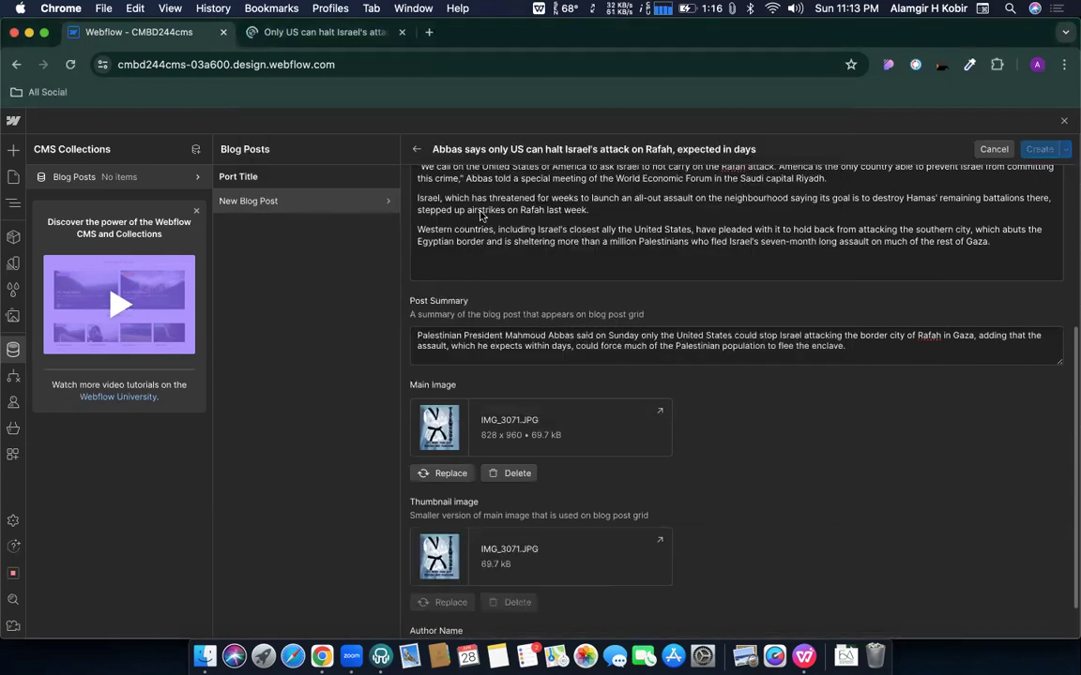
Set the blog post's Author Name to the option listed directly below Abc
scroll(731, 403, down, 2)
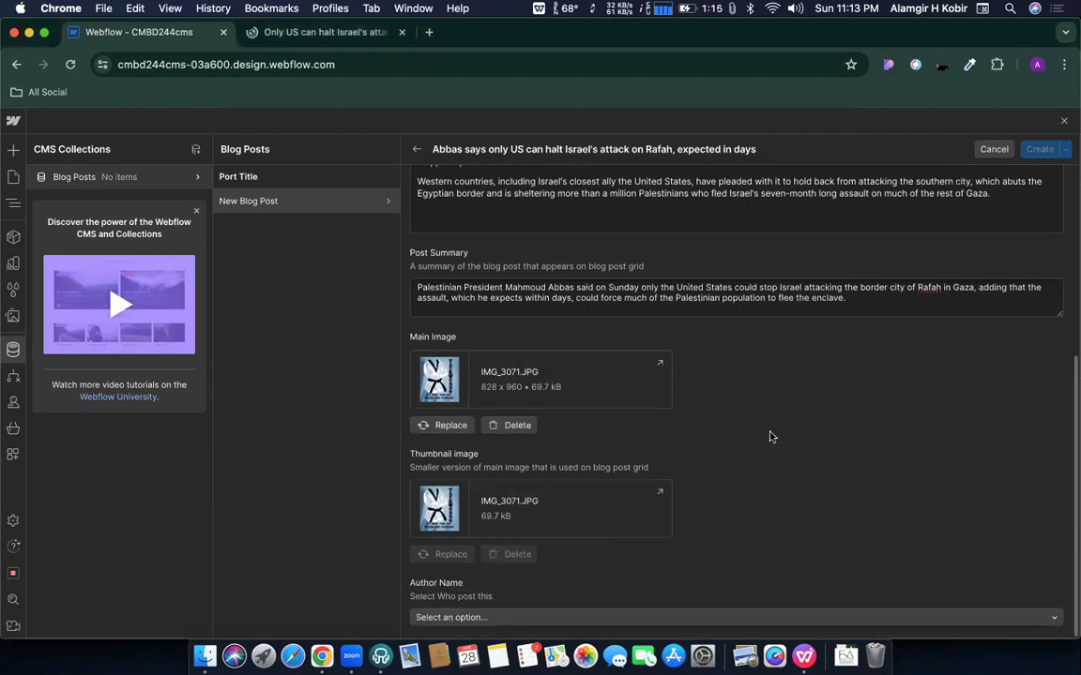
click(431, 617)
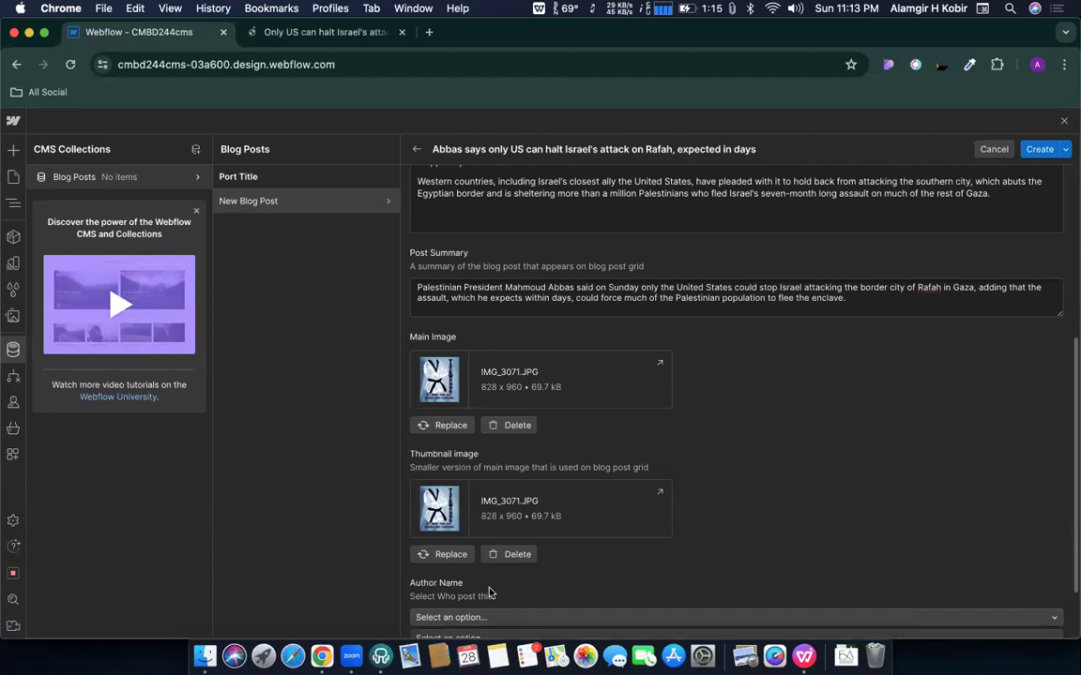
scroll(489, 593, down, 3)
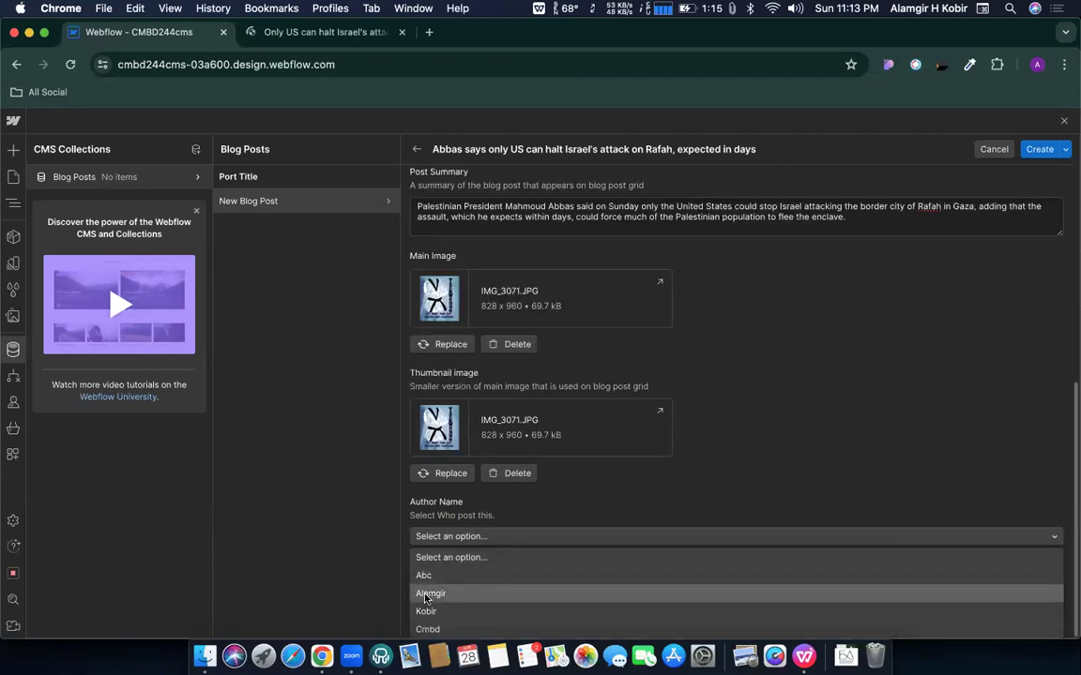
click(427, 594)
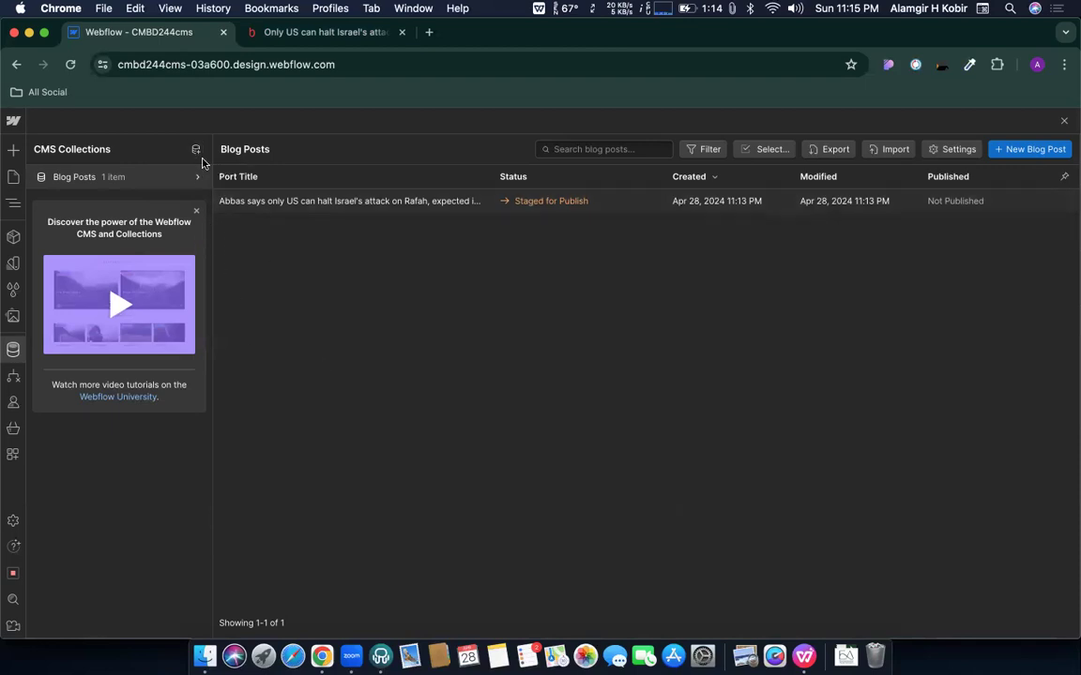
Start a new CMS collection, saving the pending collection changes, and base it on the Categories template
click(197, 152)
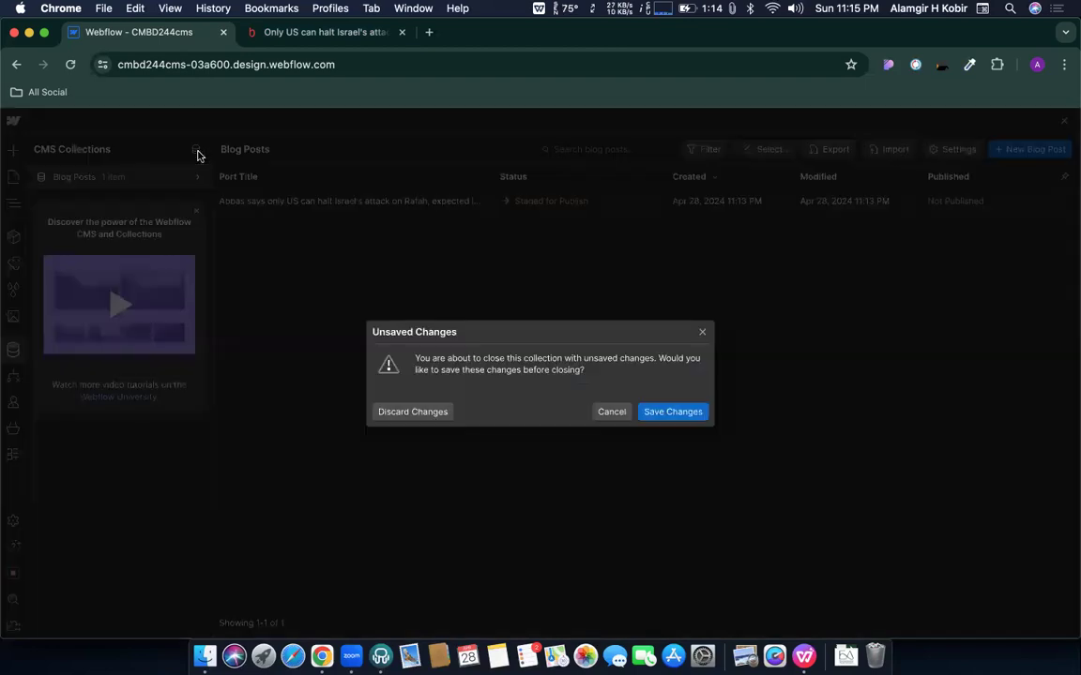
click(655, 414)
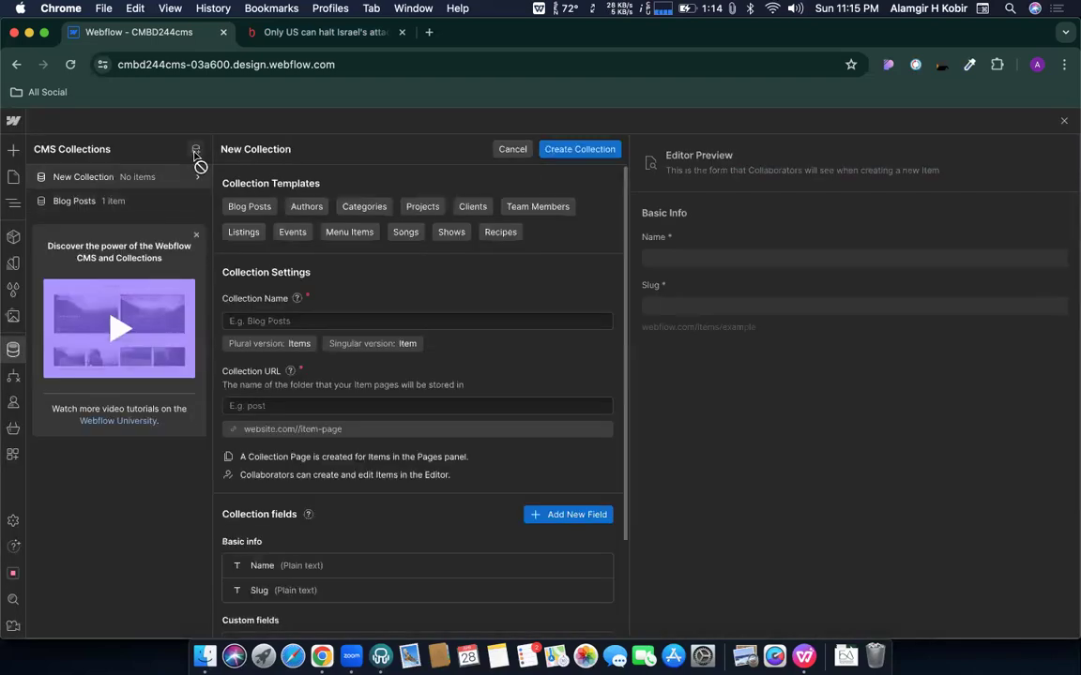
click(358, 208)
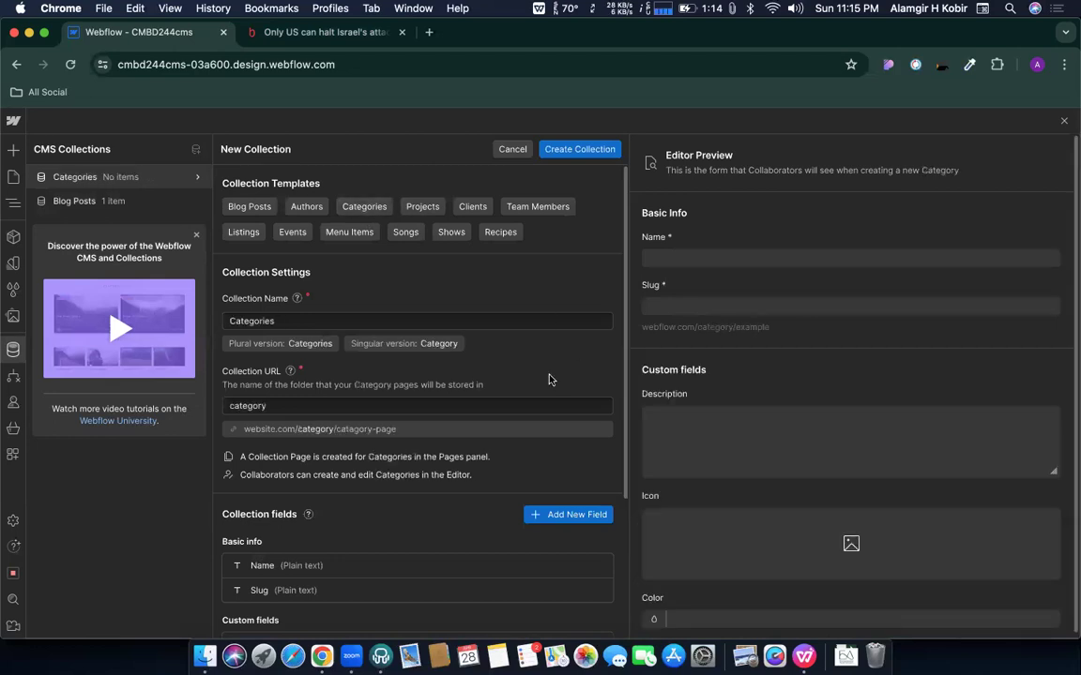
Delete the Description, Icon and Color custom fields from the new Categories collection
scroll(563, 357, down, 5)
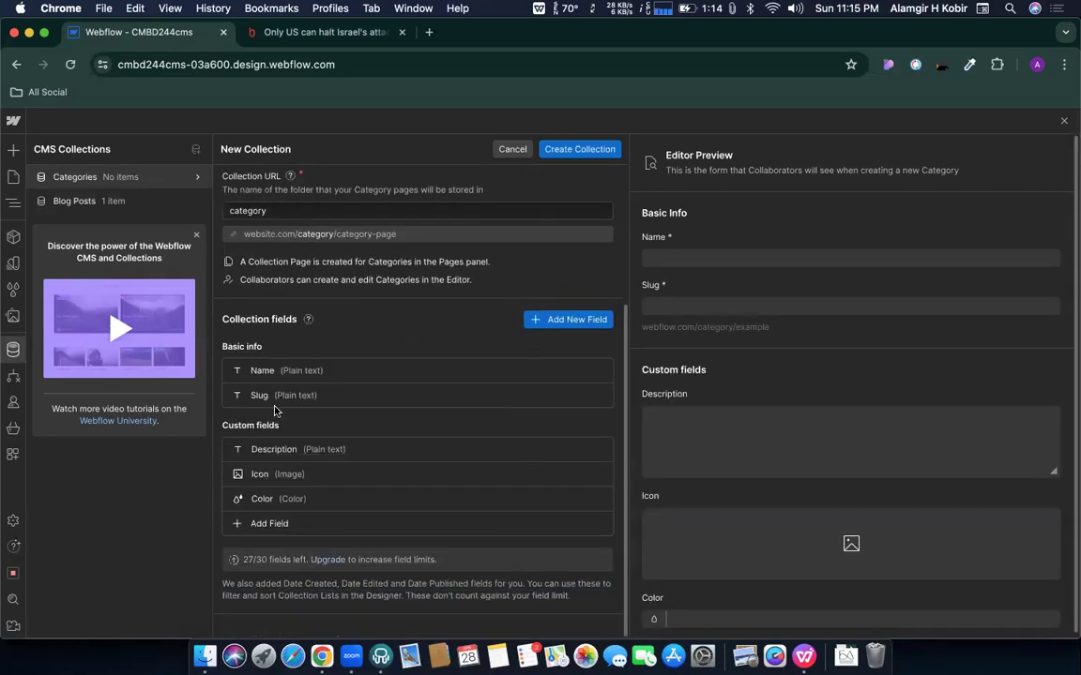
click(600, 374)
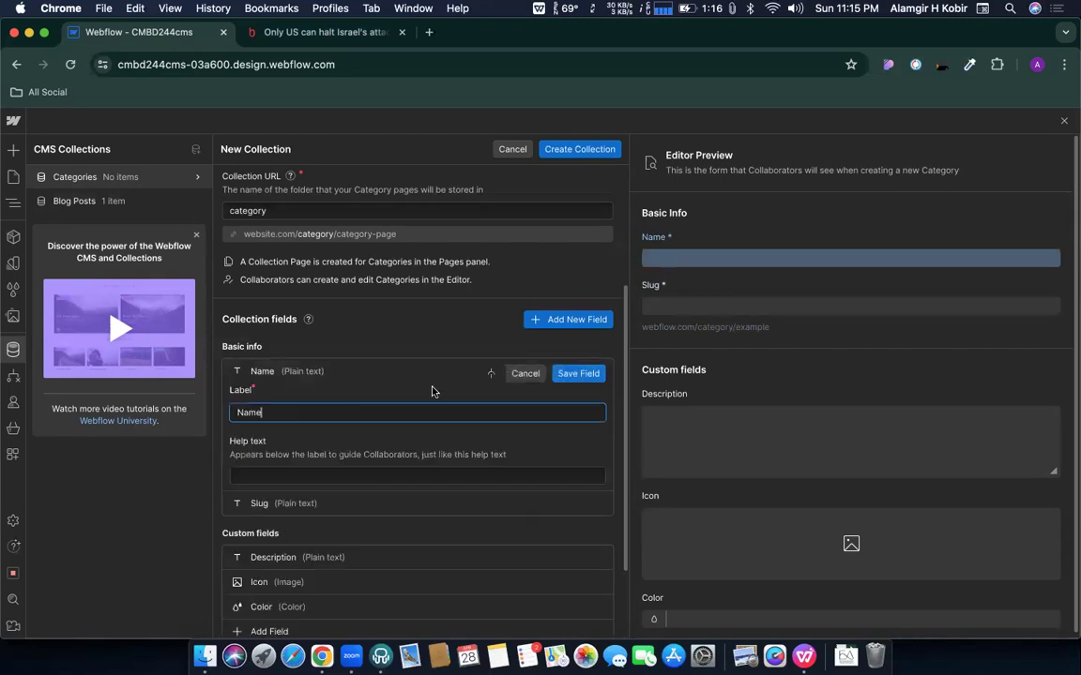
click(526, 374)
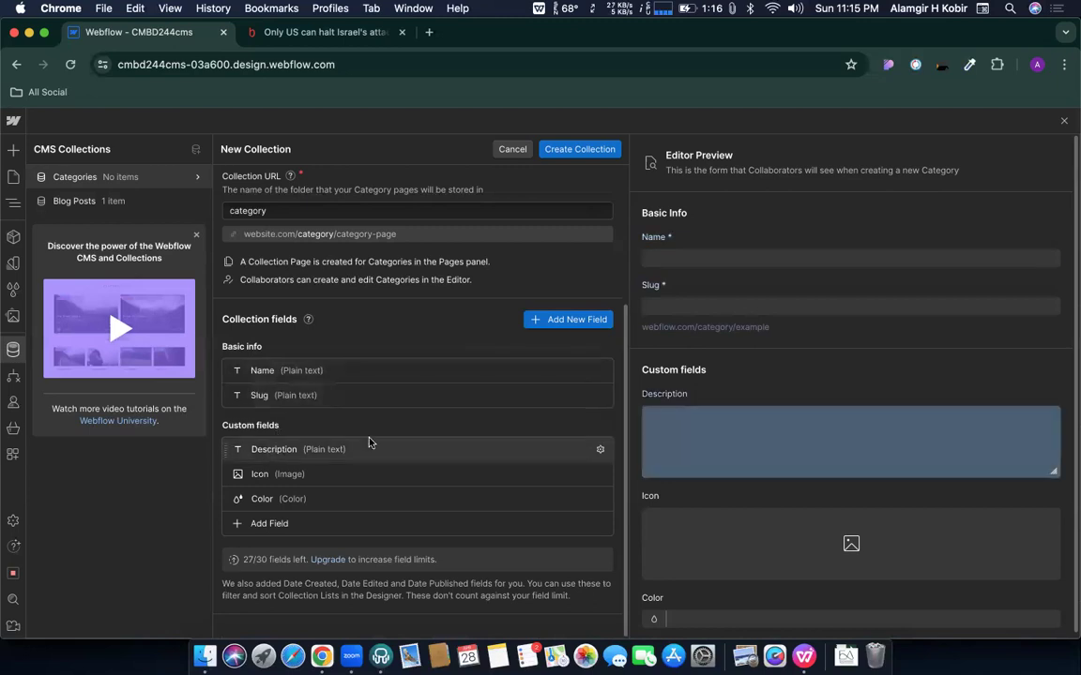
click(600, 452)
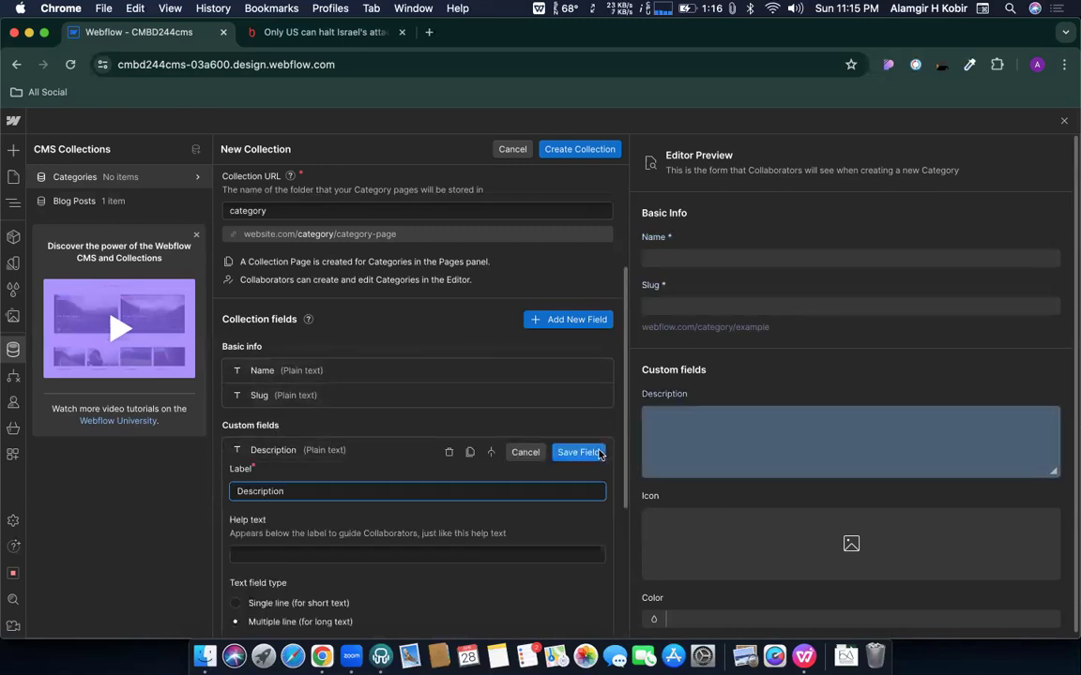
scroll(333, 495, down, 1)
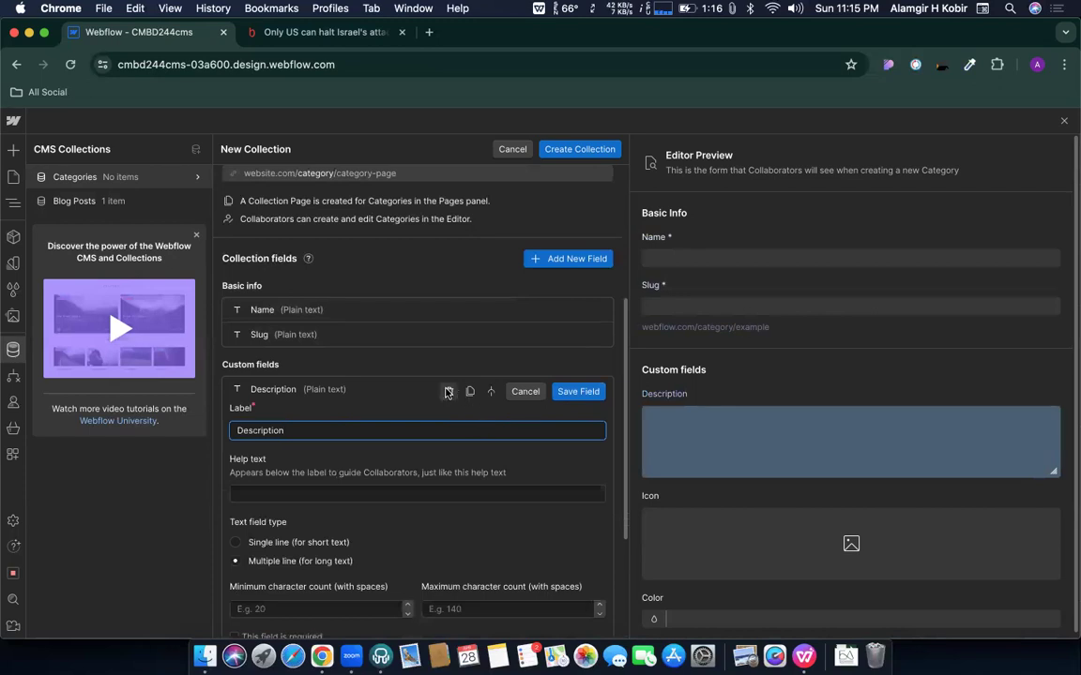
click(447, 392)
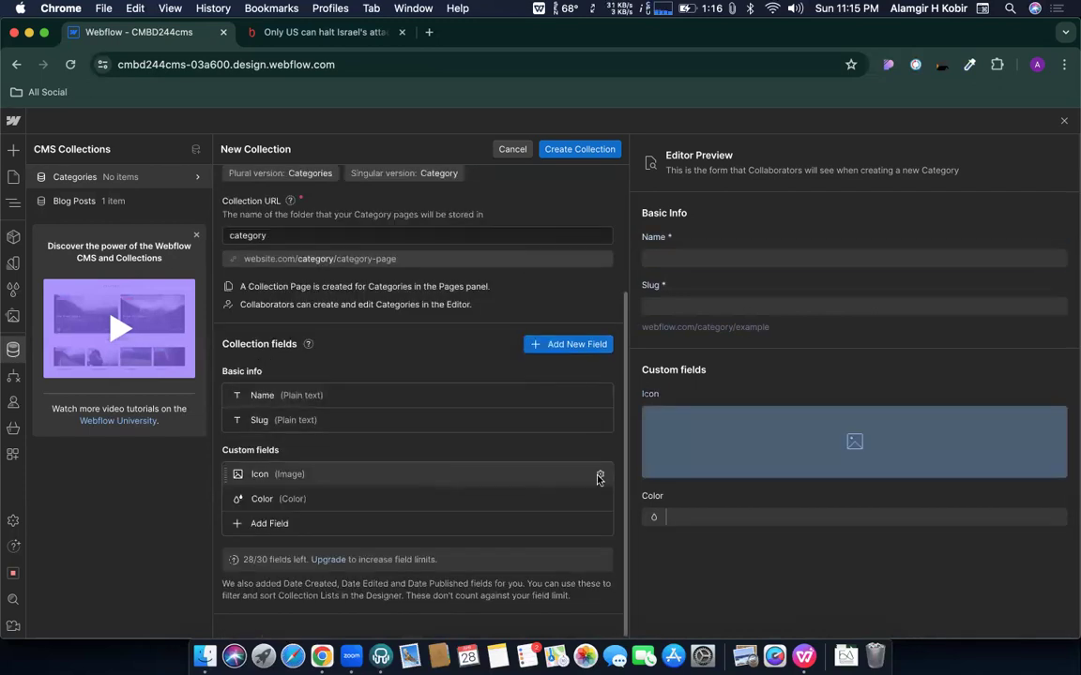
click(600, 475)
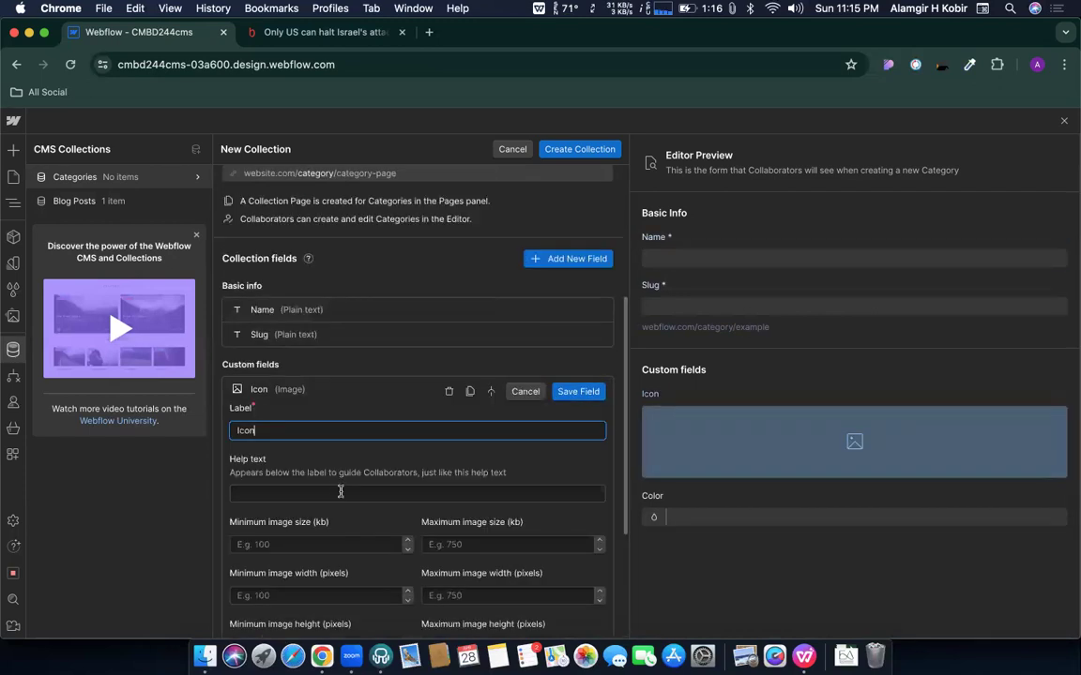
click(449, 394)
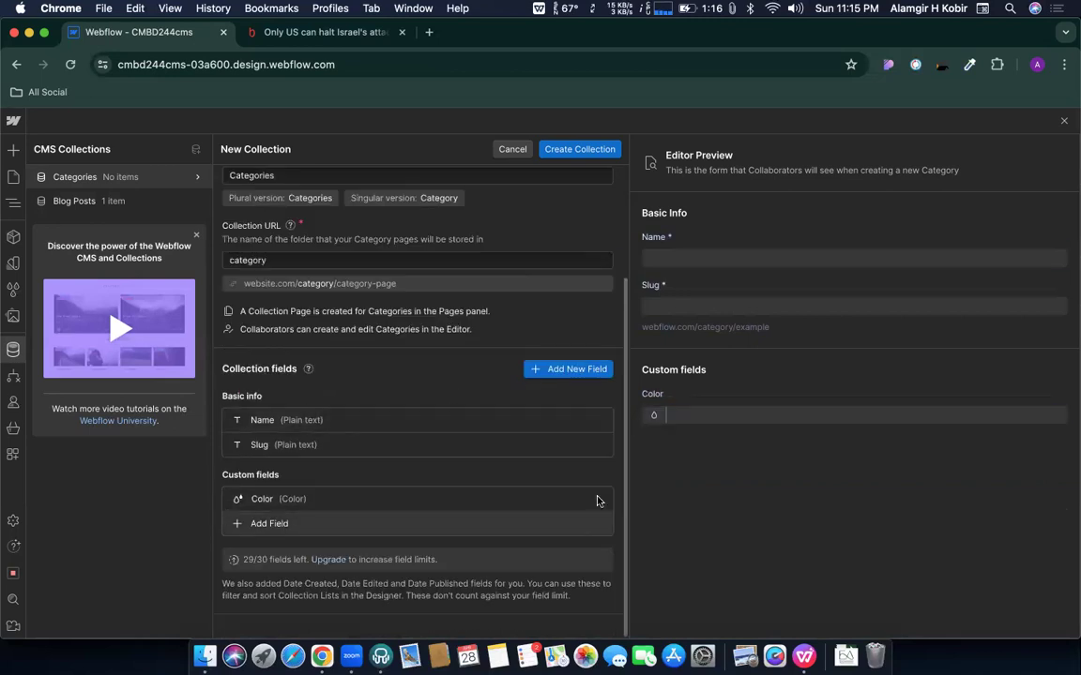
click(598, 499)
click(447, 391)
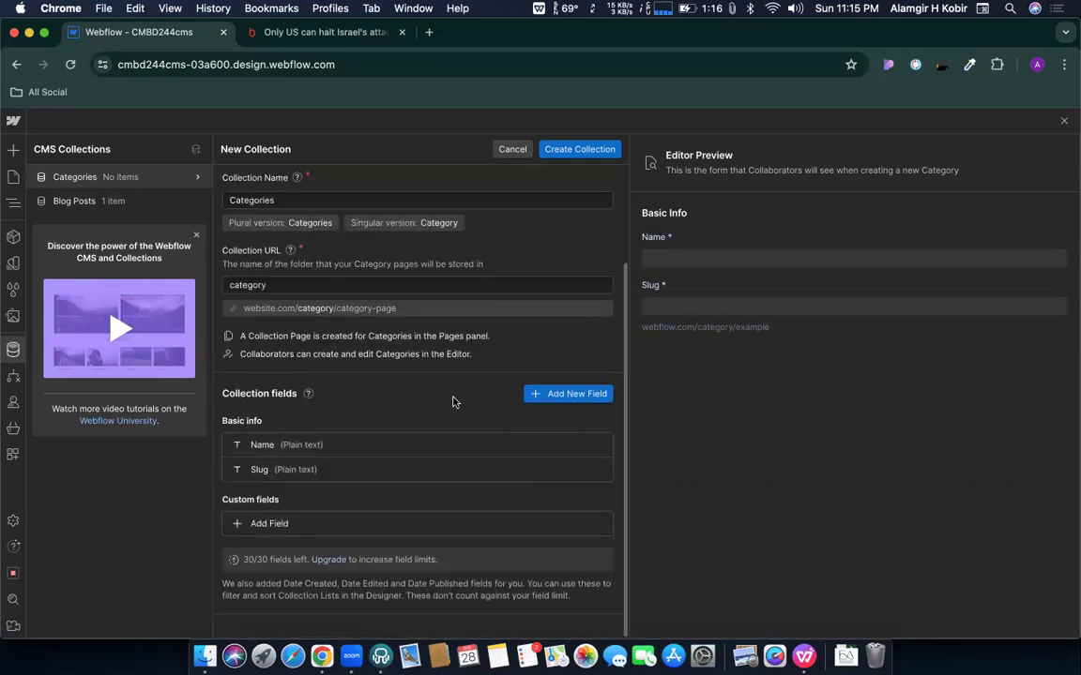
Add a Multi-reference custom field labelled "Posts" to the Categories collection
click(269, 523)
scroll(391, 422, down, 3)
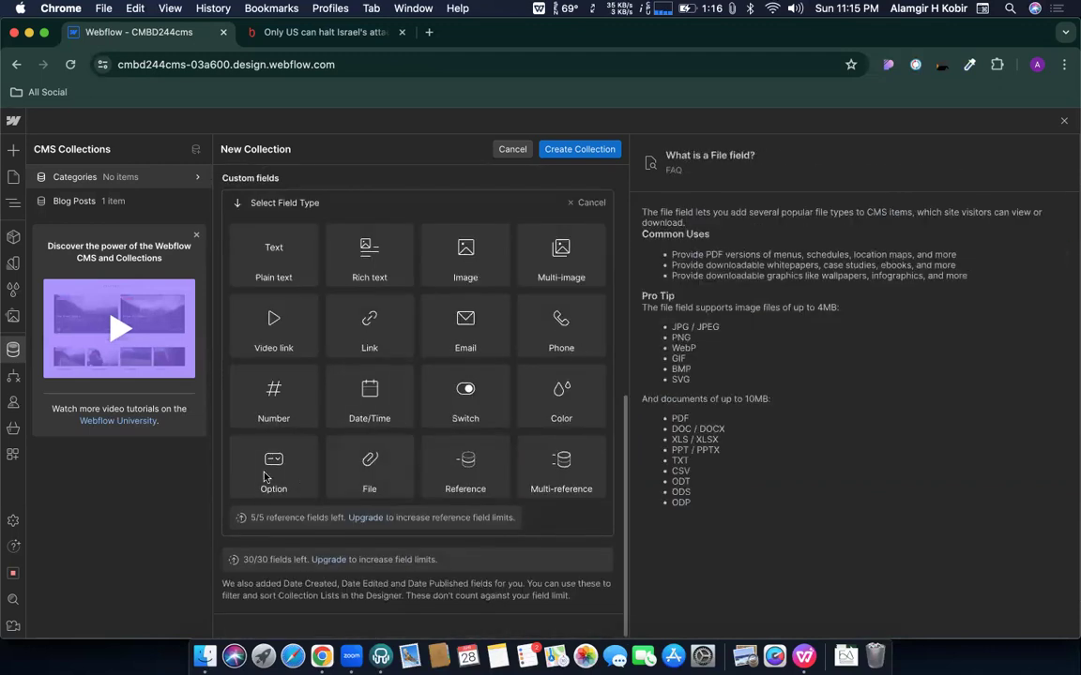
mouse_move(567, 462)
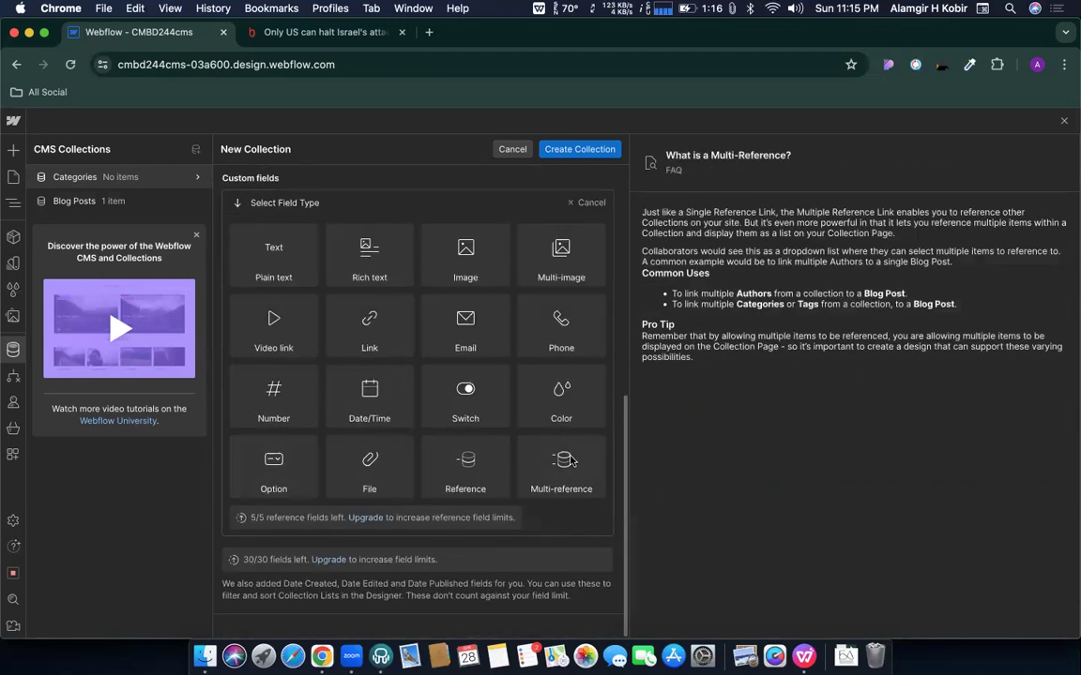
scroll(497, 431, up, 5)
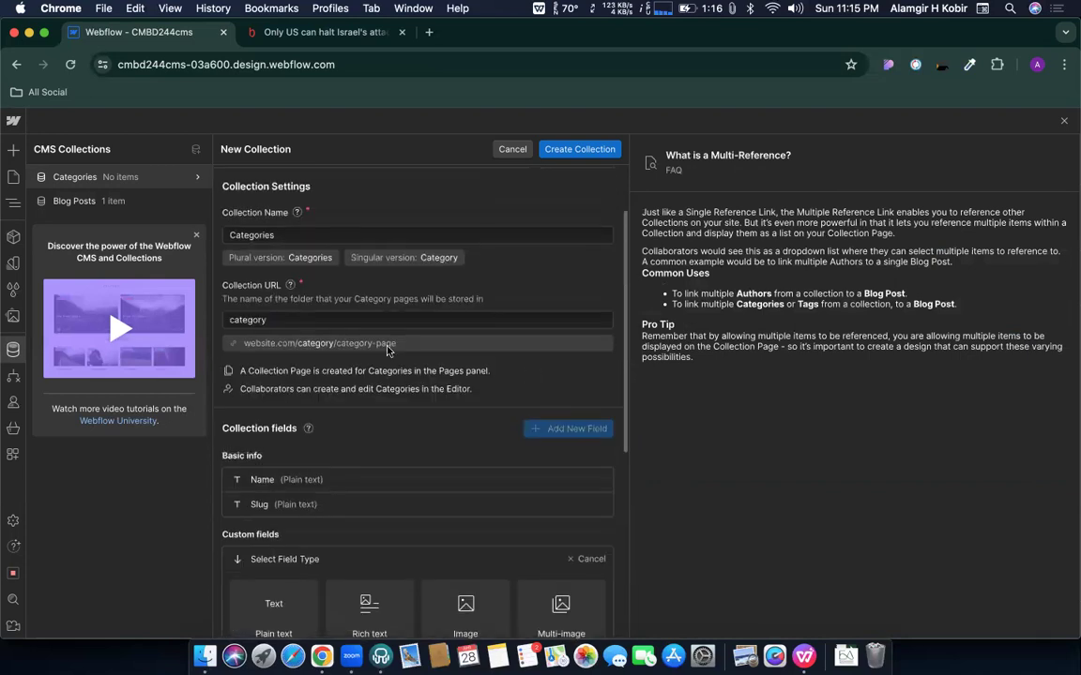
scroll(454, 412, down, 1)
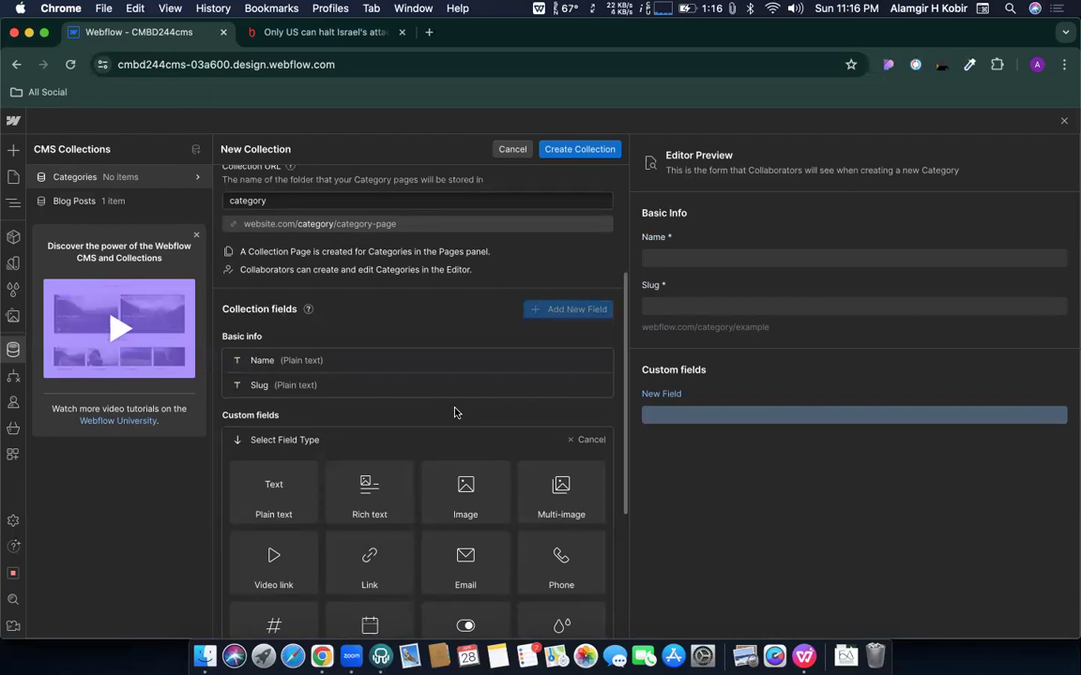
scroll(454, 413, down, 5)
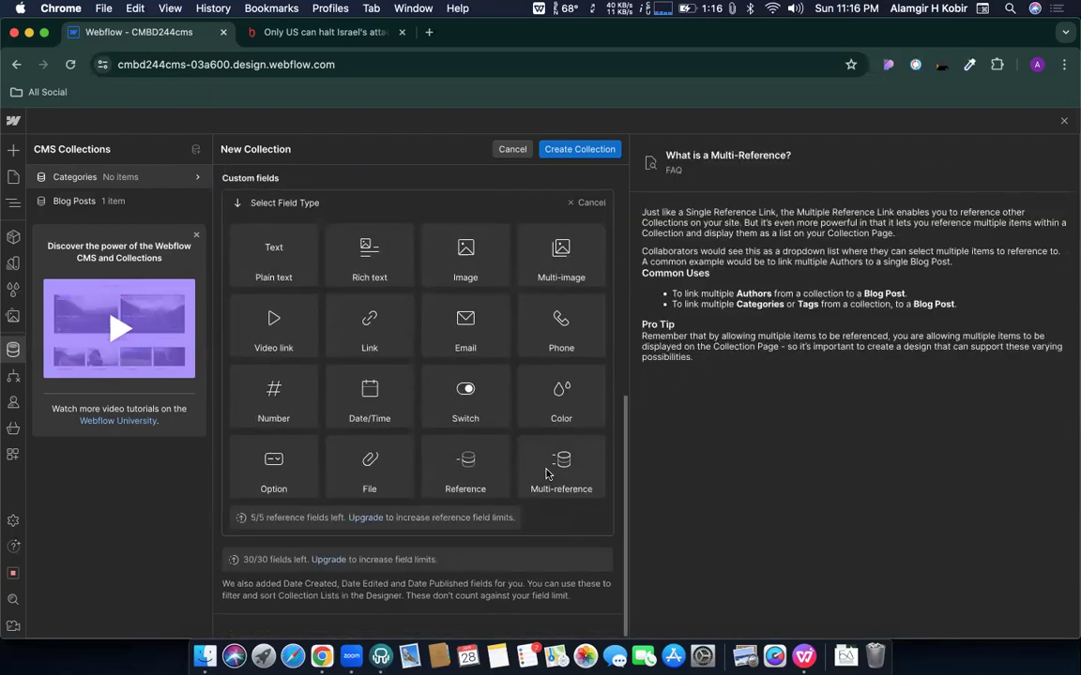
click(549, 478)
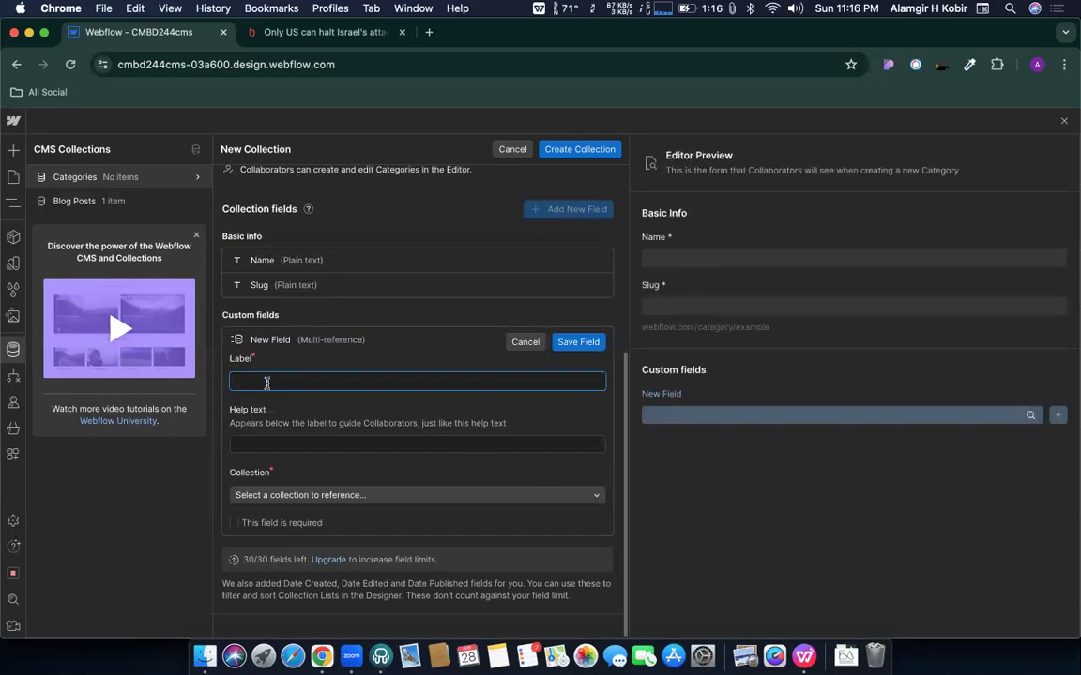
text(Posts)
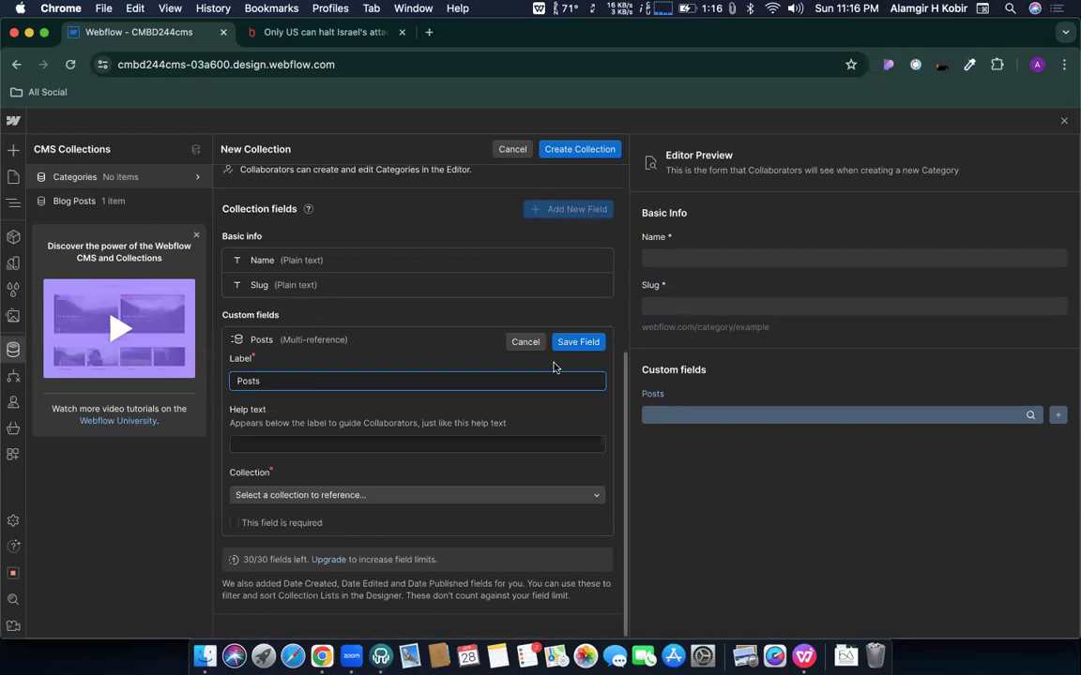
Set the Posts field's help text to "Add all post of this categories..."
click(313, 443)
text(Add all post of this)
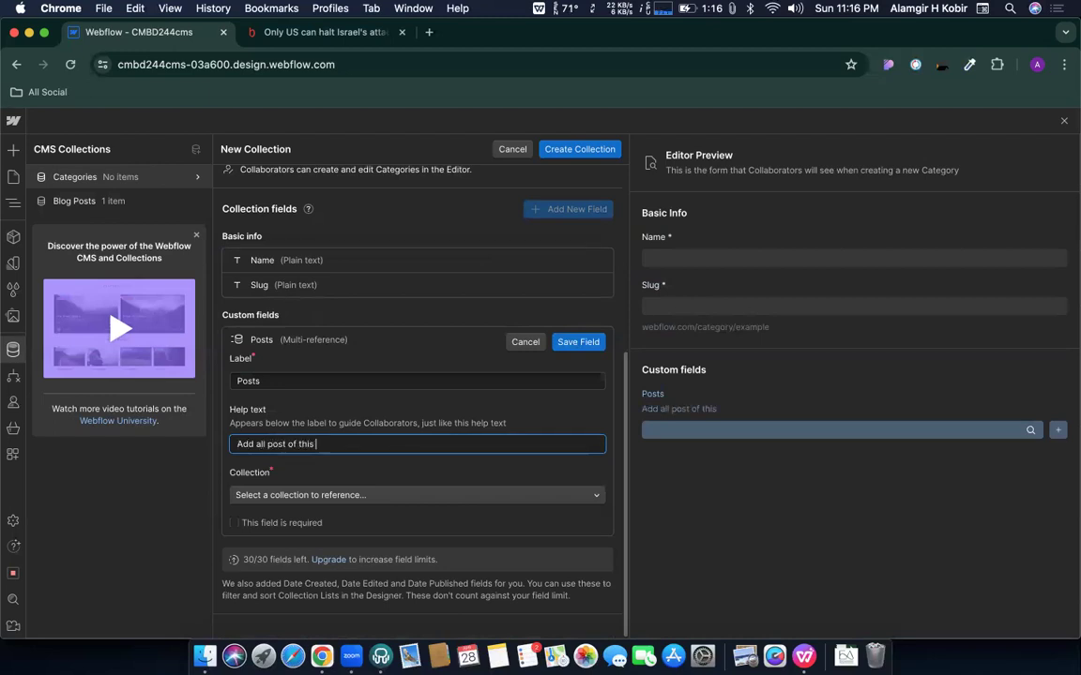
scroll(354, 414, up, 1)
scroll(355, 413, down, 1)
text(categorie)
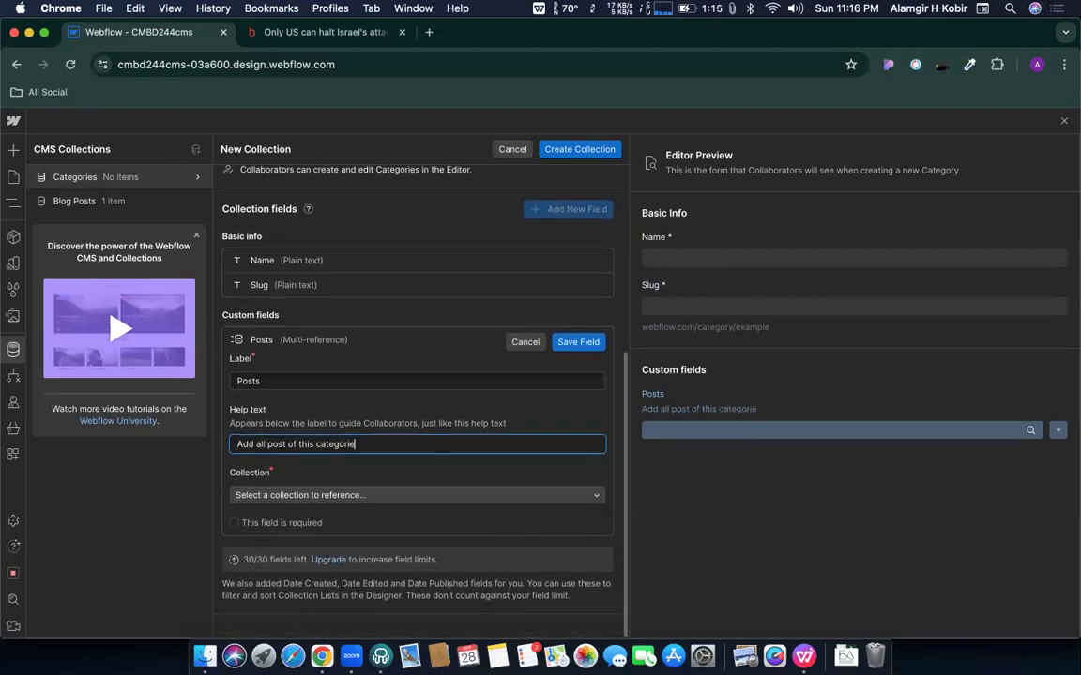
text(s...)
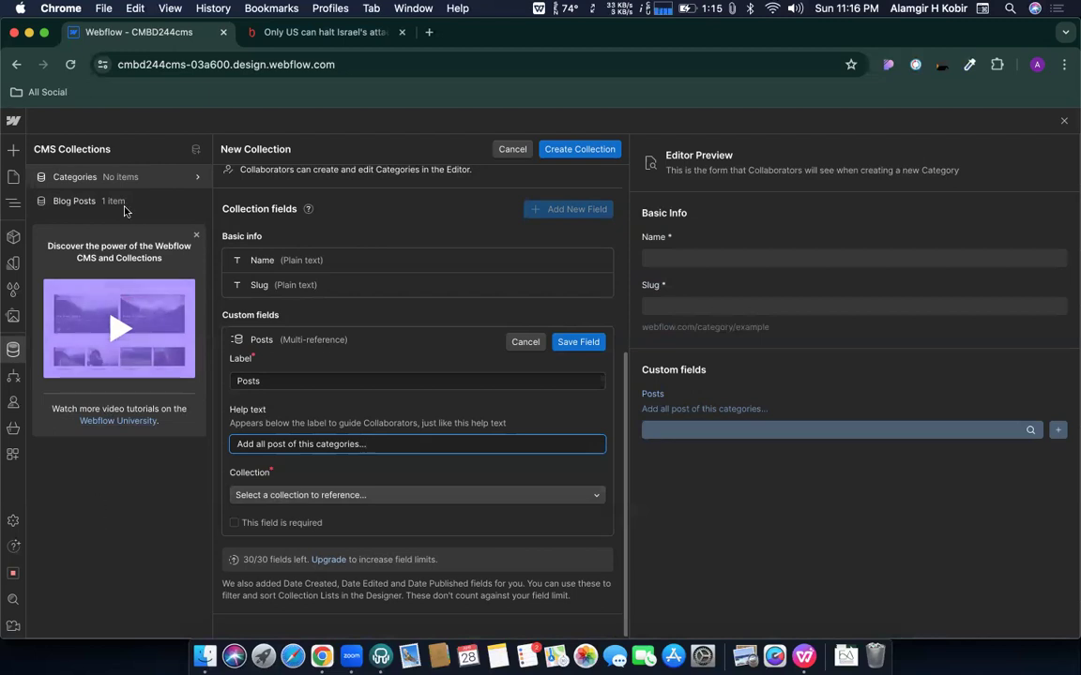
Make the Posts field reference the Blog Posts collection, save the field, and create the Categories collection
click(328, 495)
click(252, 534)
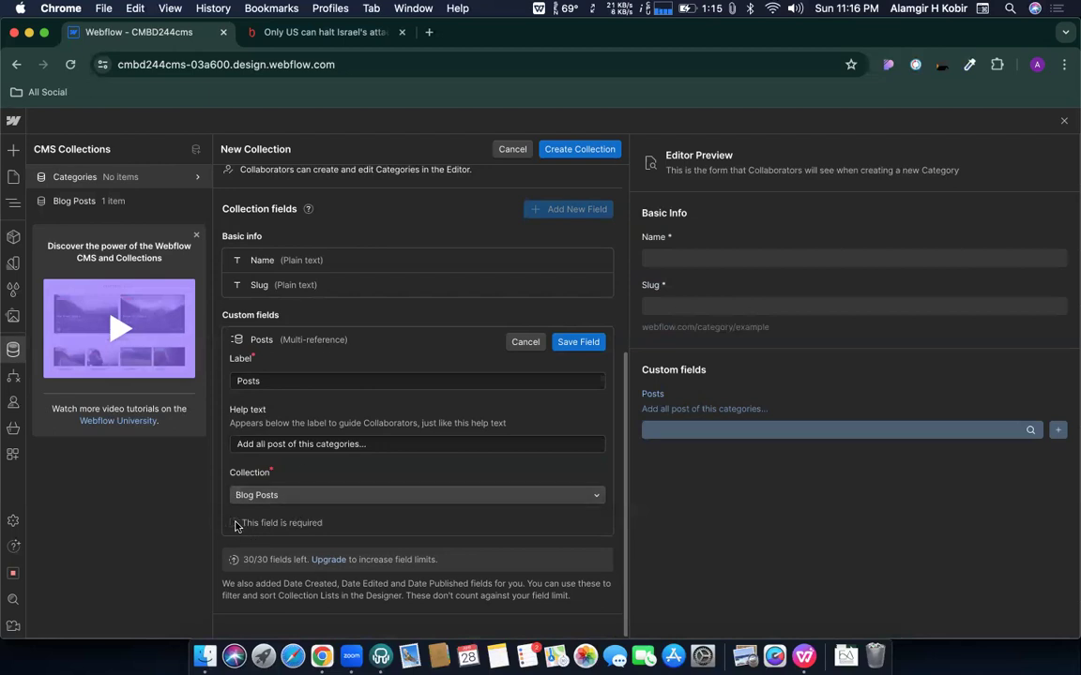
click(580, 343)
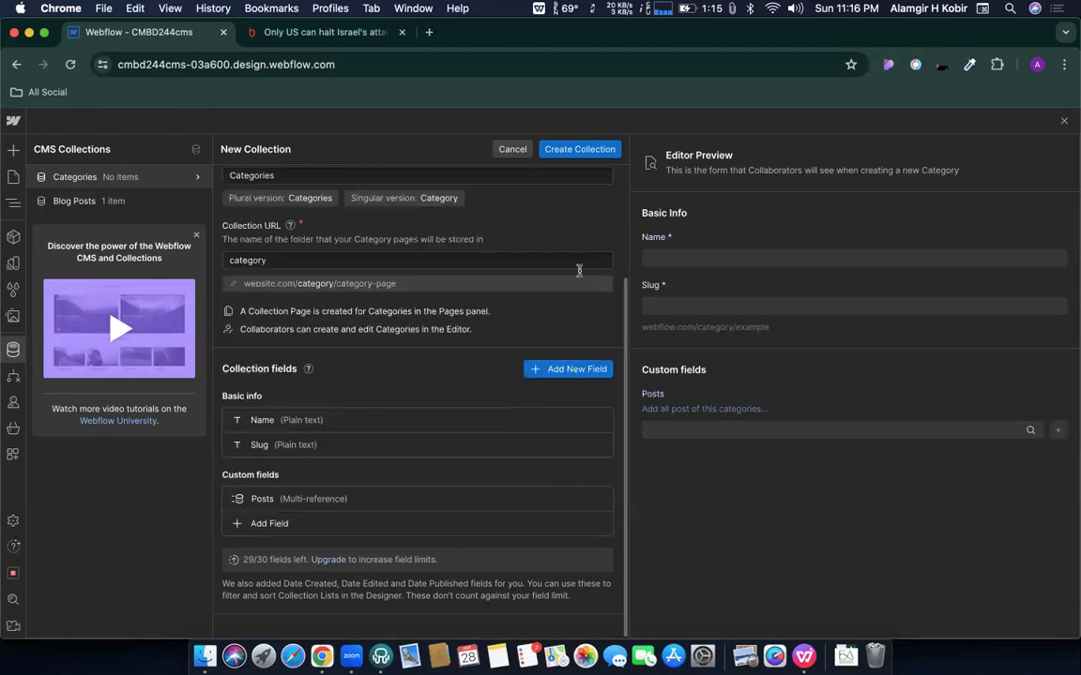
click(569, 150)
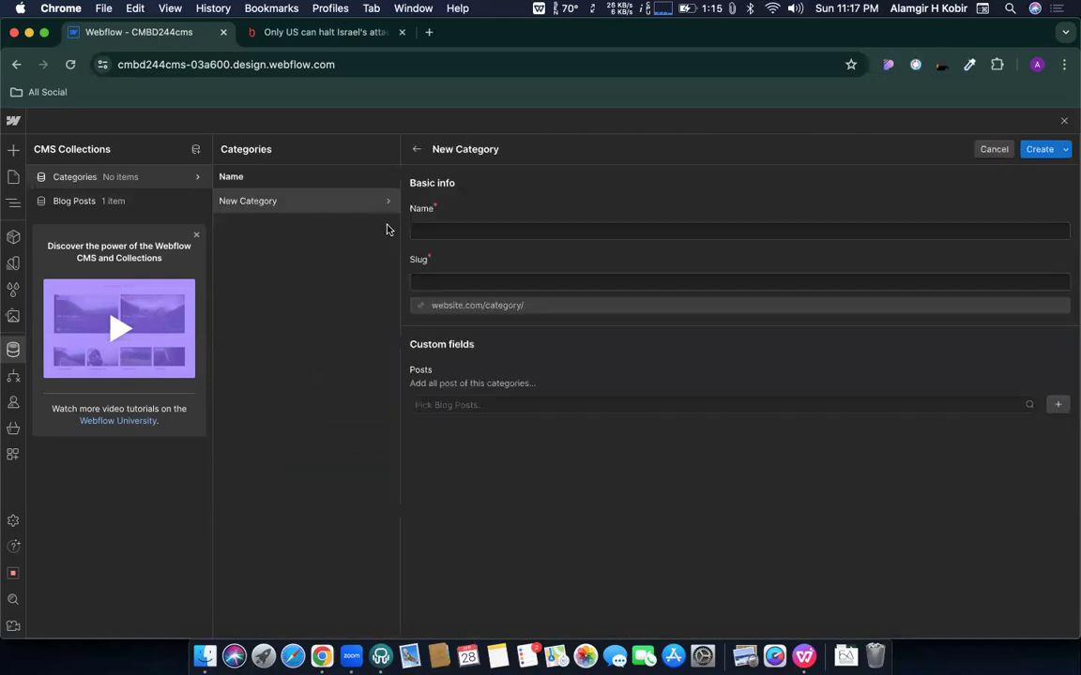
Create a category named "World", matching the news site's section name, without assigning any posts to it
click(449, 229)
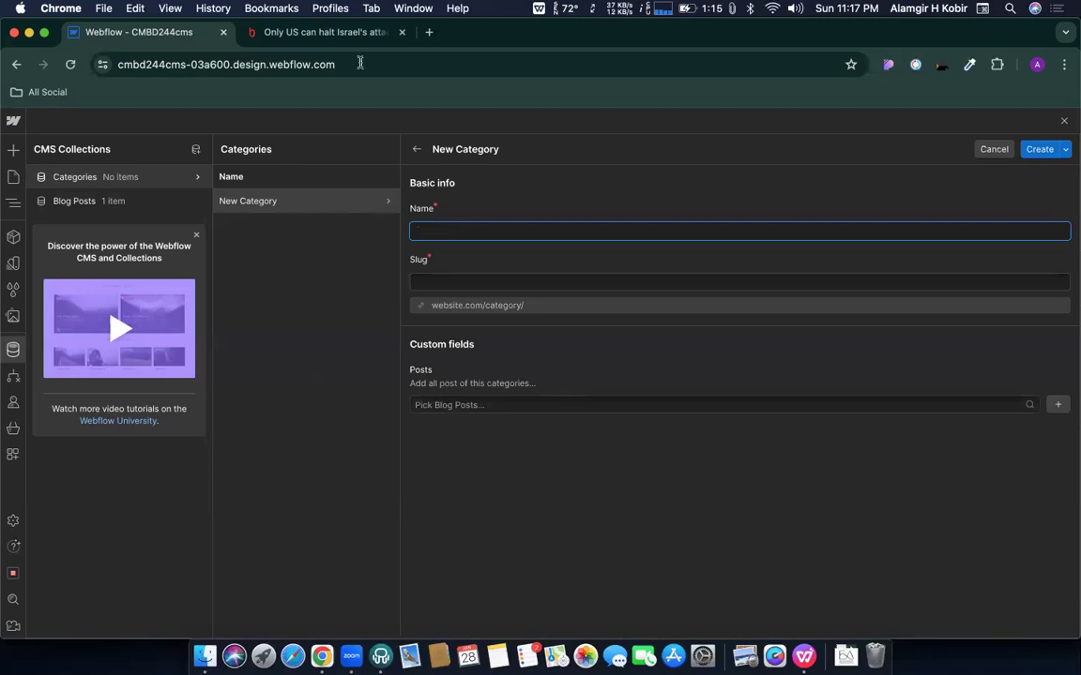
click(328, 31)
scroll(394, 275, up, 10)
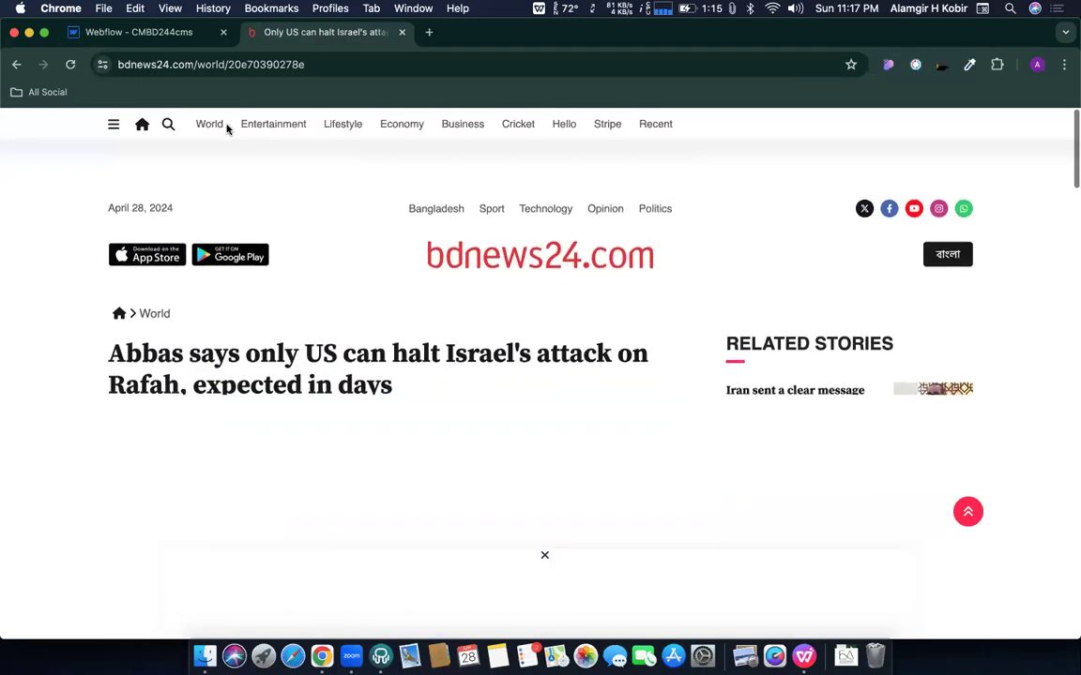
click(172, 28)
text(World)
click(530, 391)
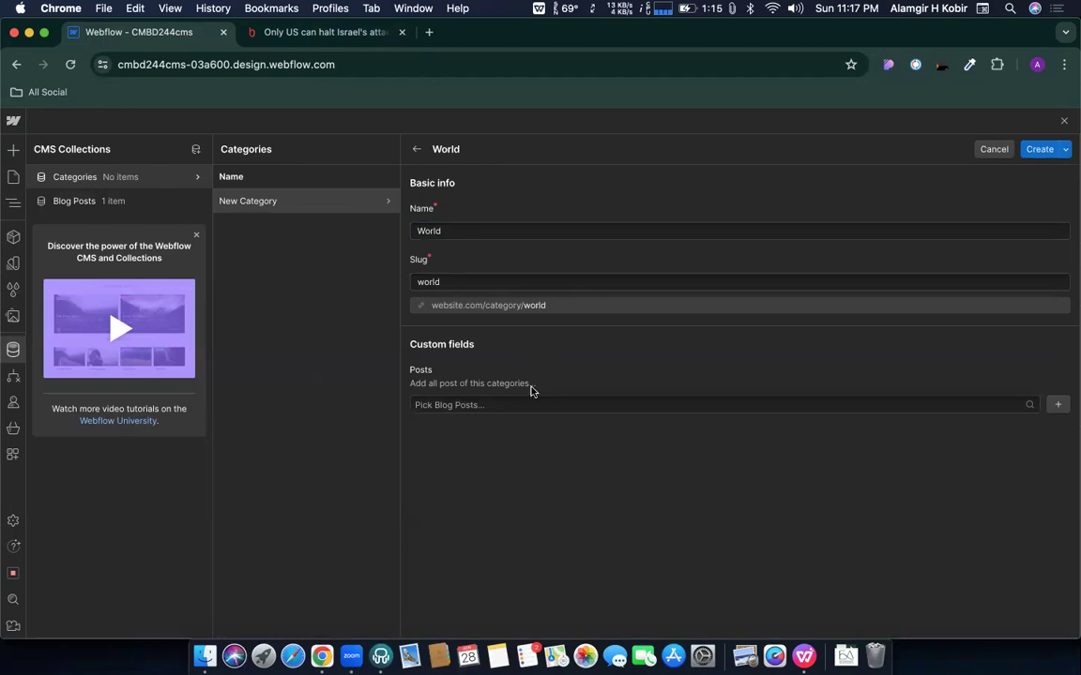
click(483, 403)
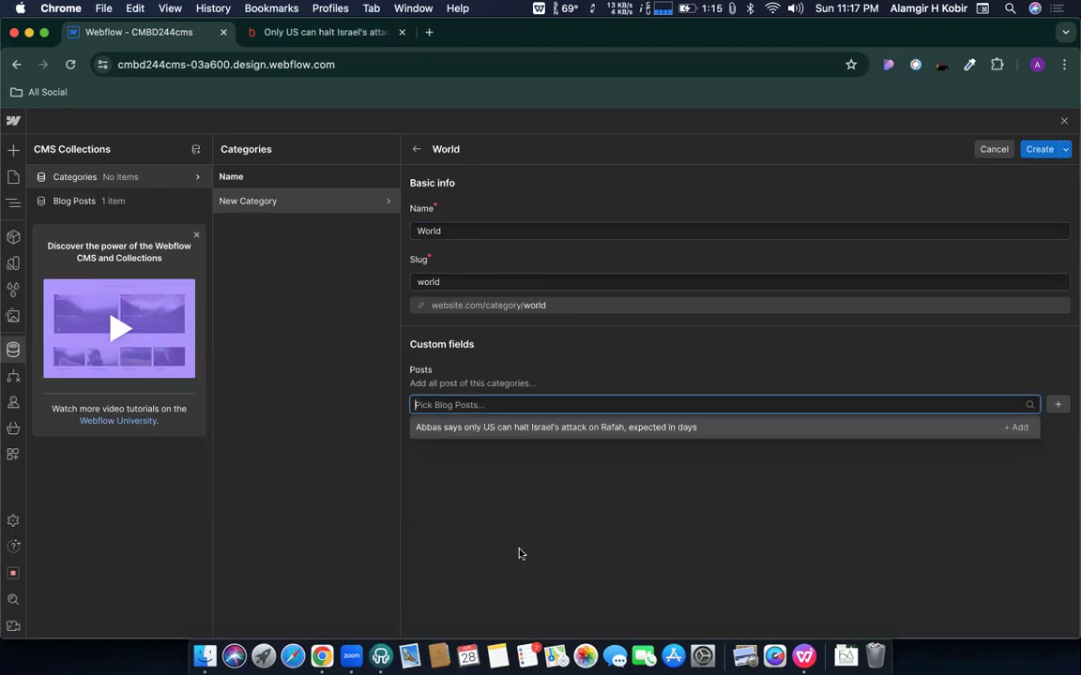
click(532, 363)
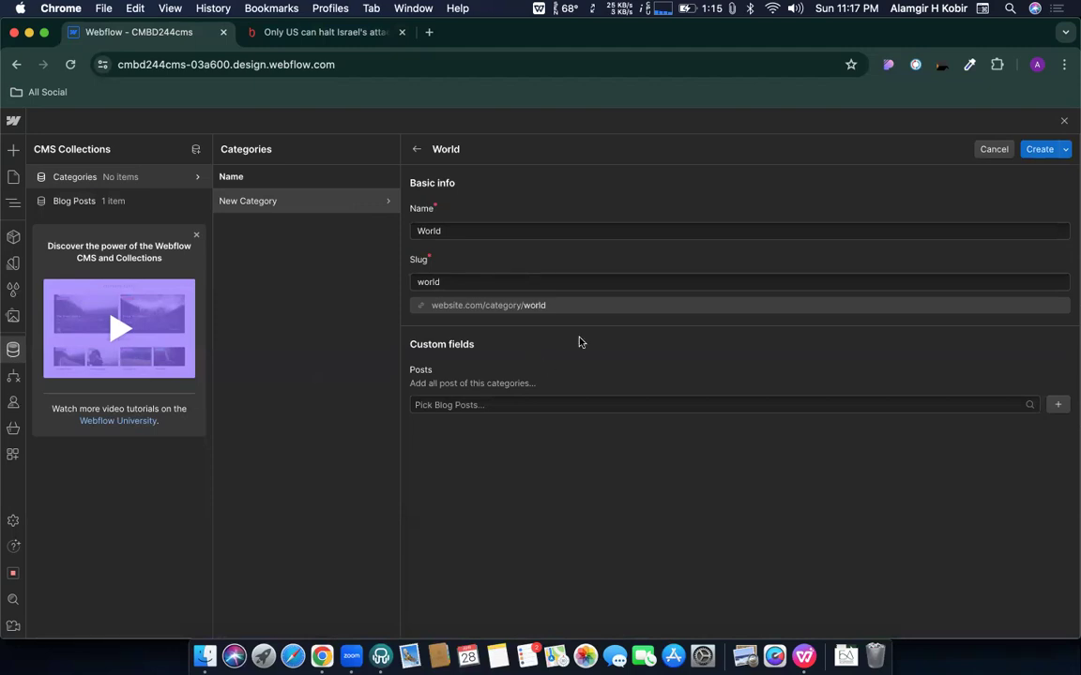
click(1037, 150)
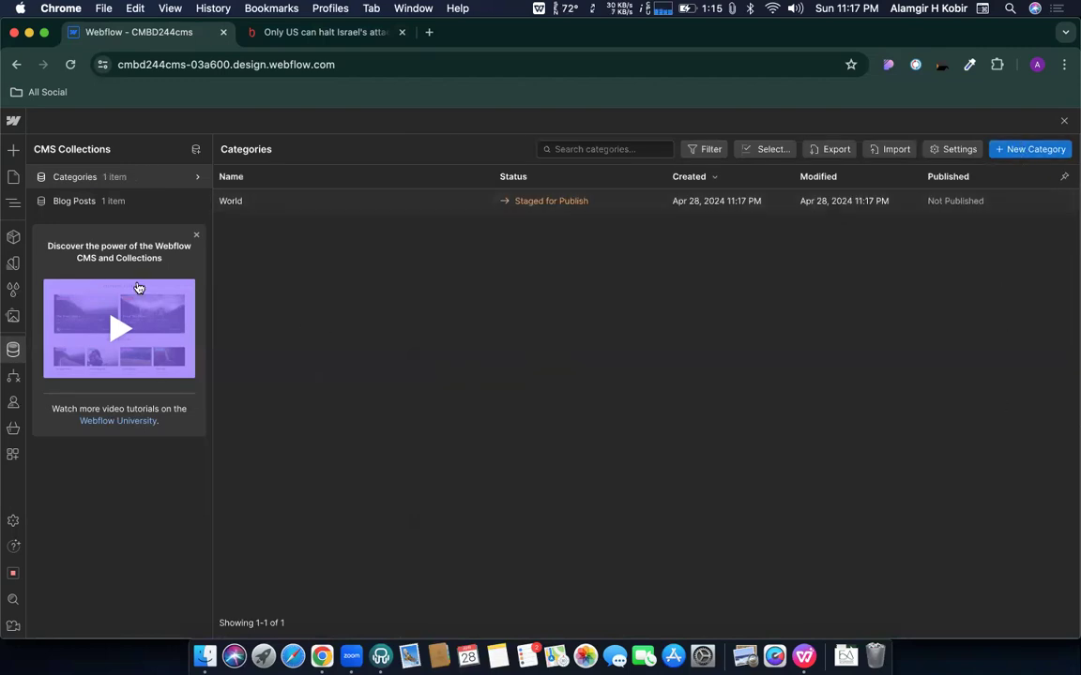
Check the existing blog post's fields, then add a Multi-reference custom field in the Blog Posts collection settings
click(78, 204)
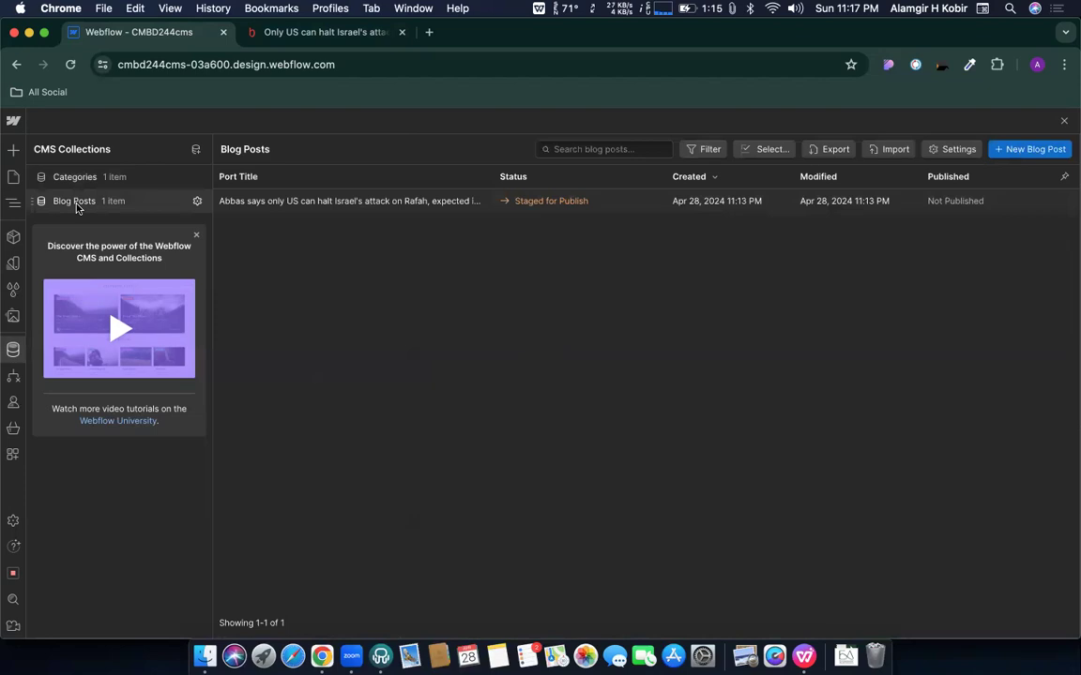
click(271, 206)
scroll(651, 357, down, 10)
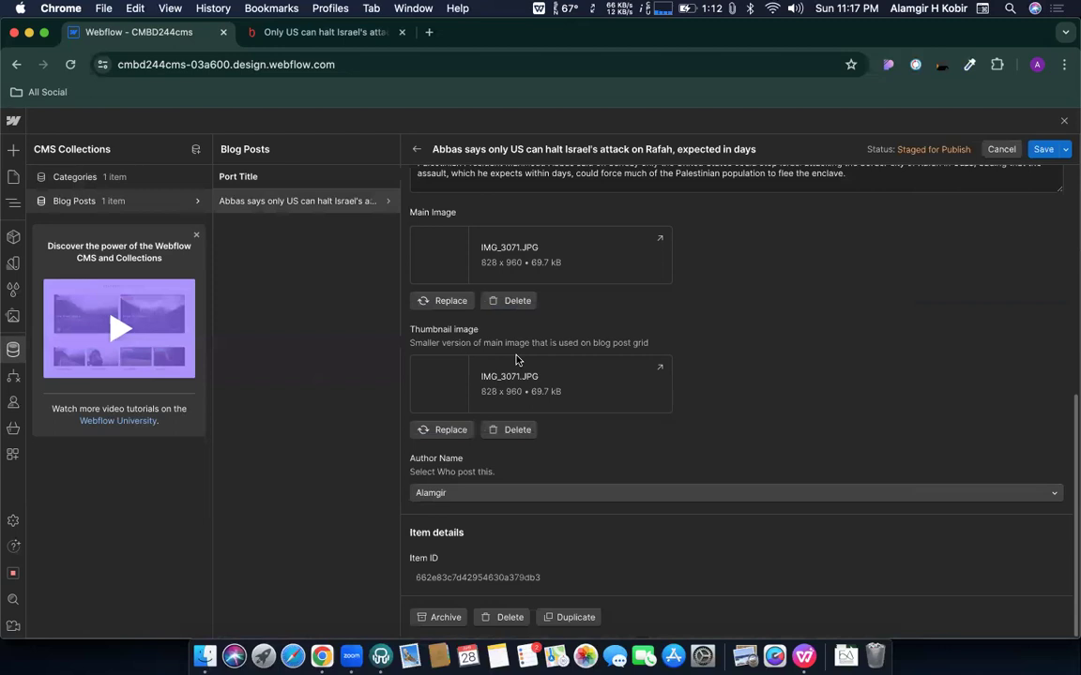
scroll(628, 291, up, 10)
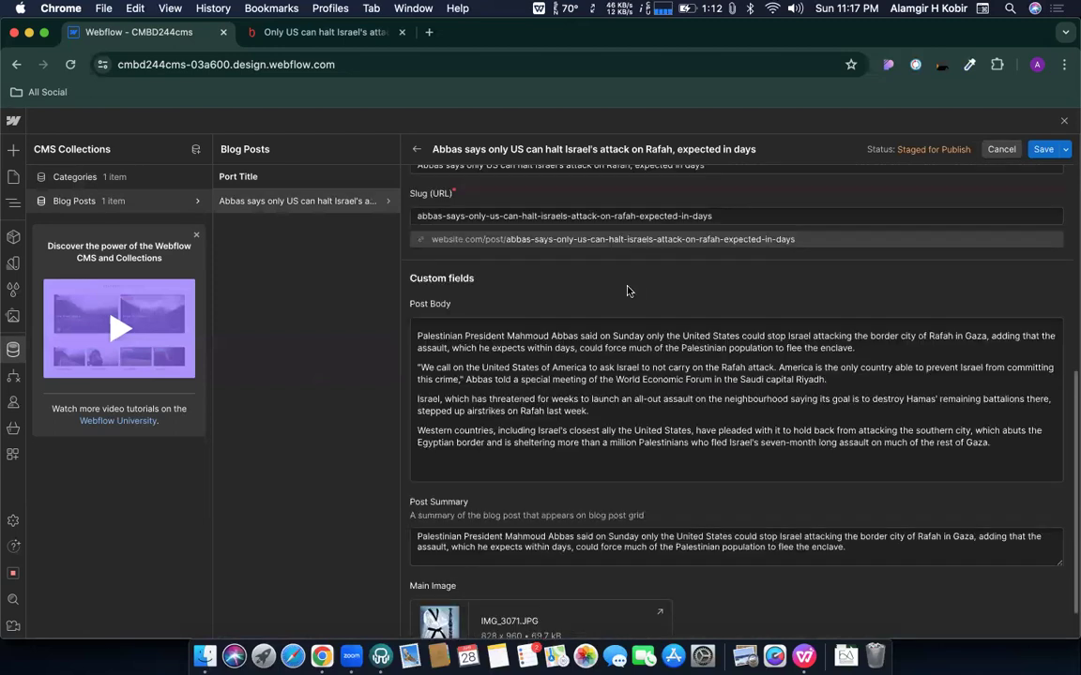
scroll(460, 434, down, 10)
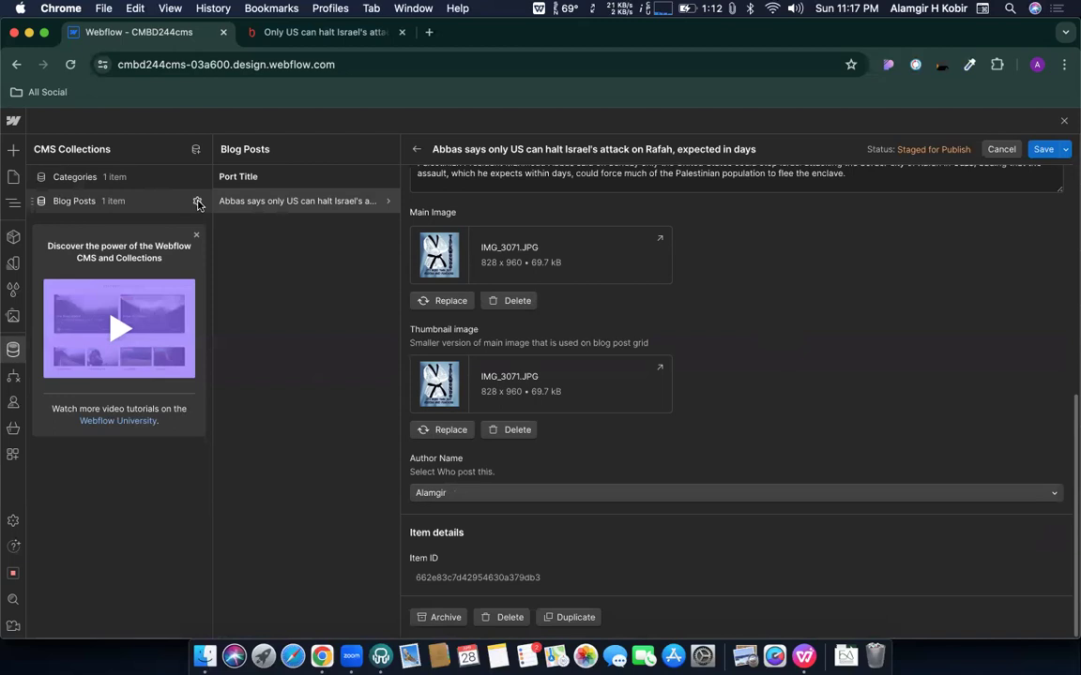
click(198, 203)
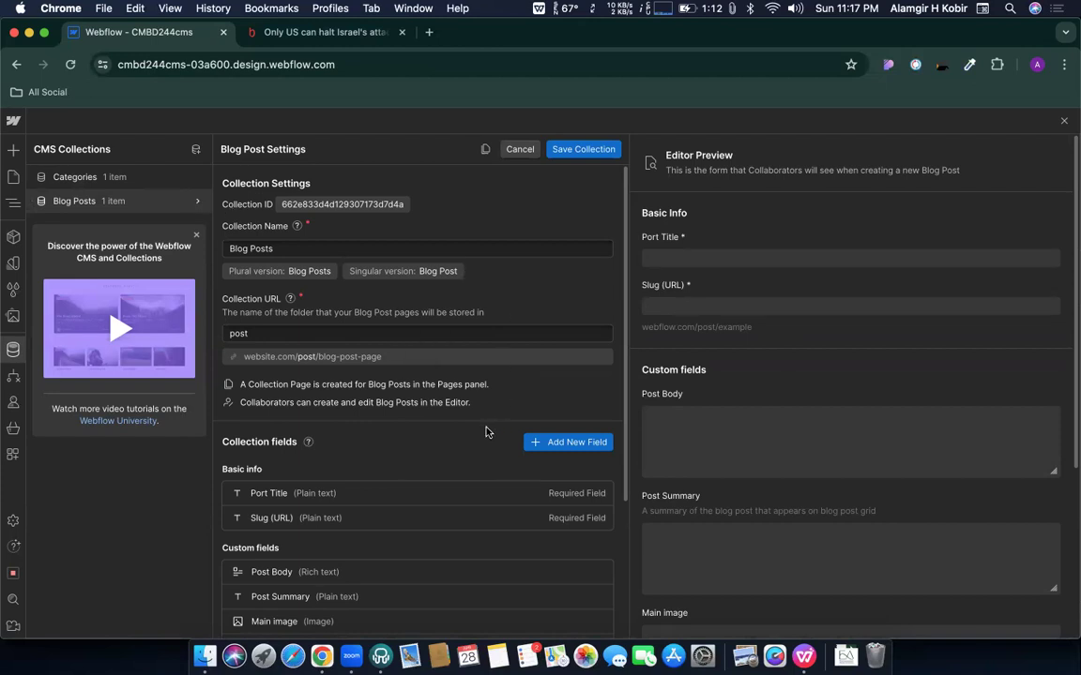
scroll(486, 431, down, 5)
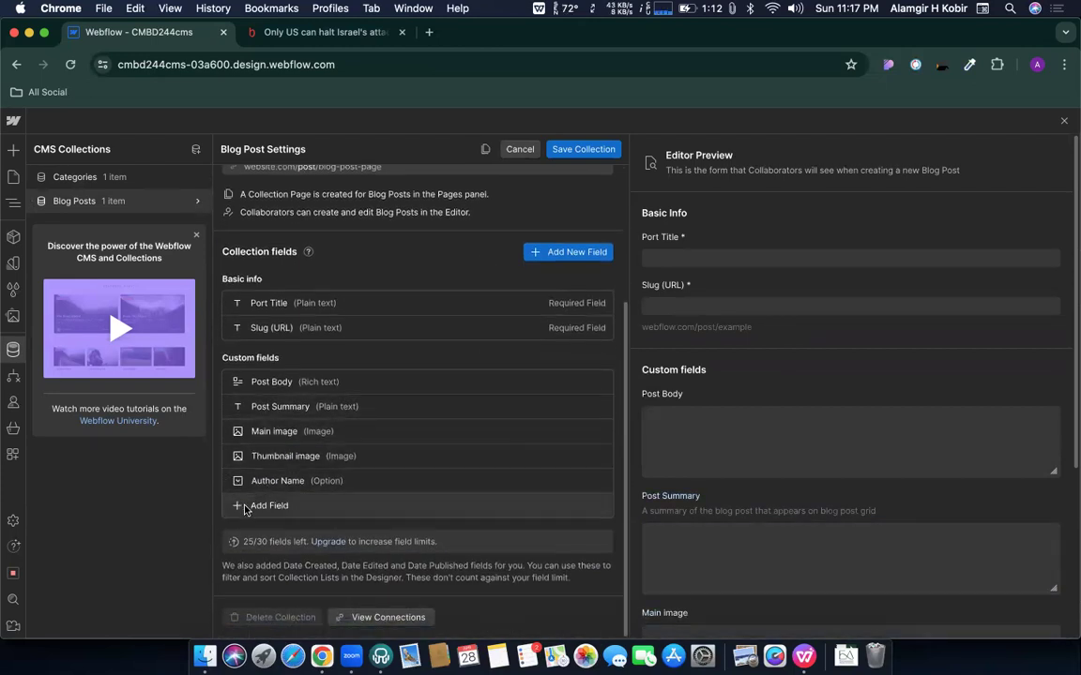
click(249, 505)
scroll(431, 484, down, 5)
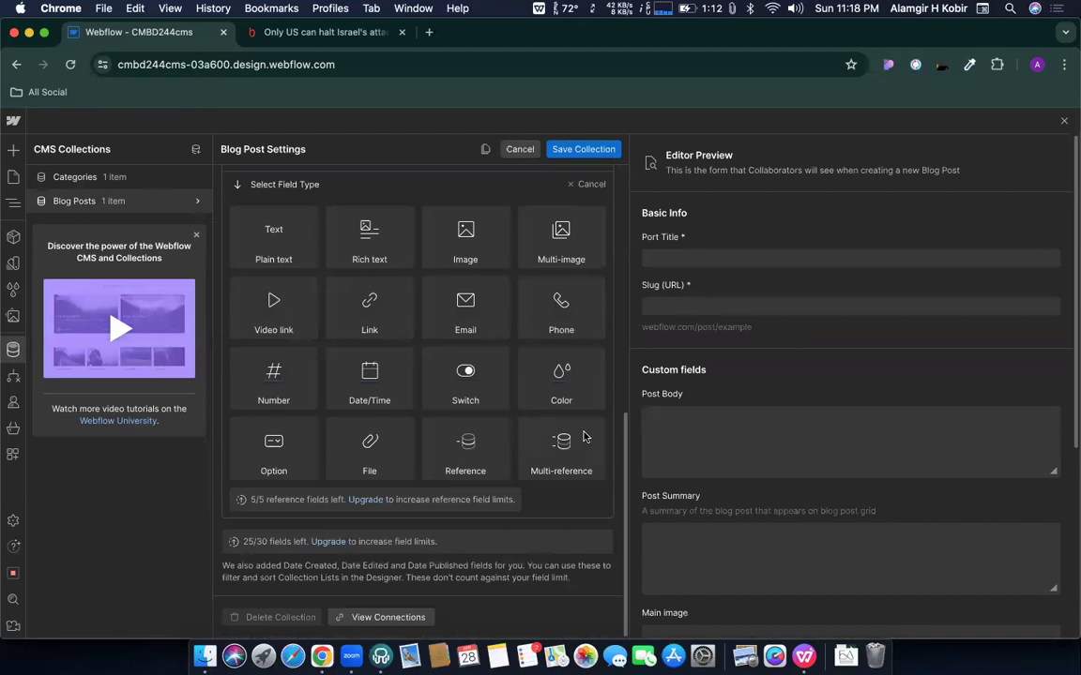
mouse_move(553, 455)
mouse_move(469, 459)
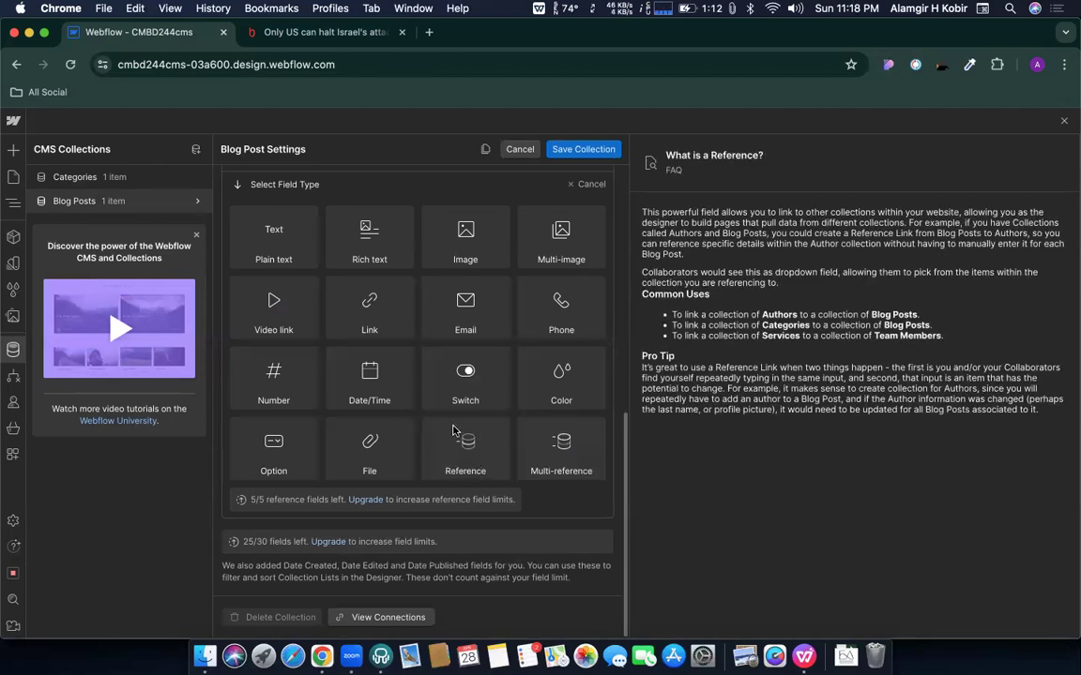
click(563, 445)
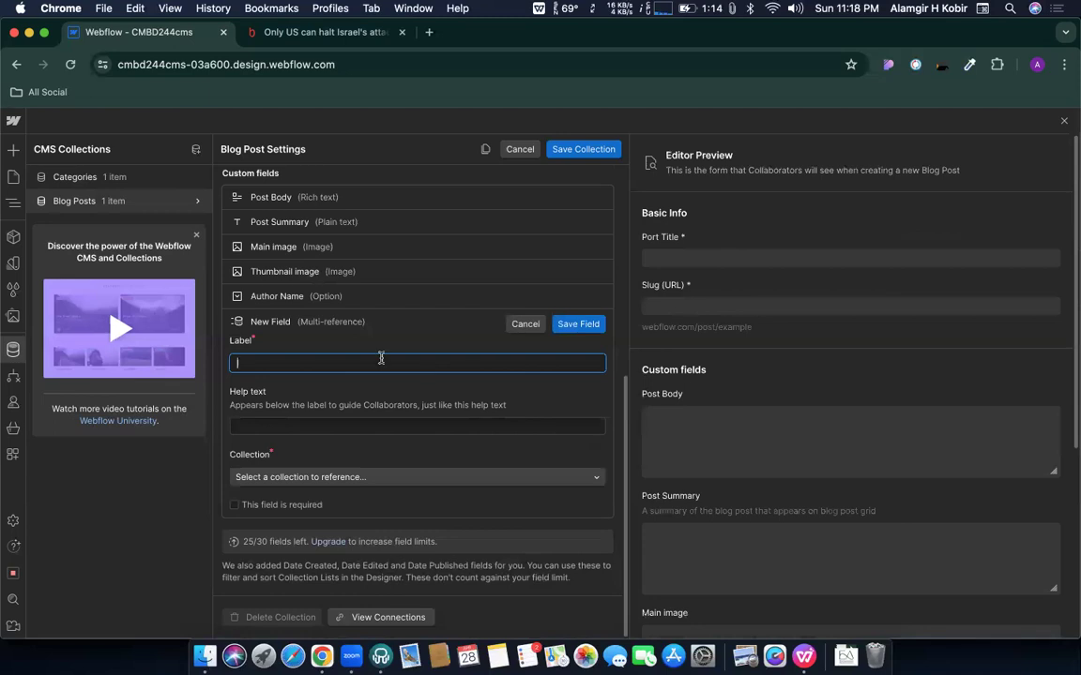
Label the multi-reference field "Select Categoris", make it reference the Categories collection, and save the field and the collection
text(S)
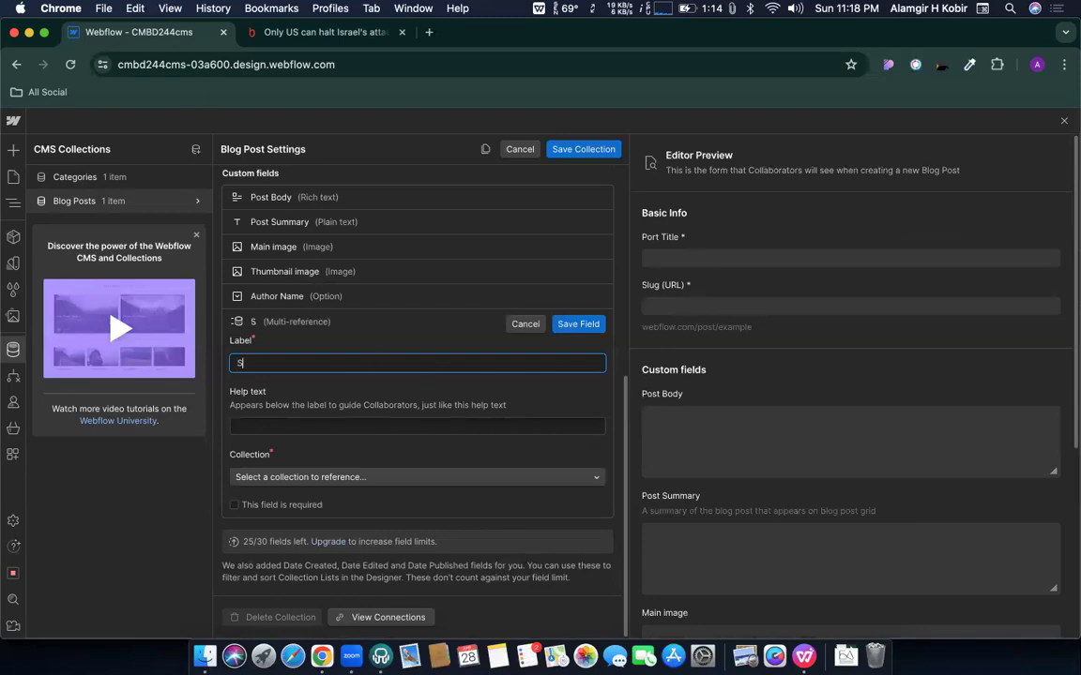
text(elect)
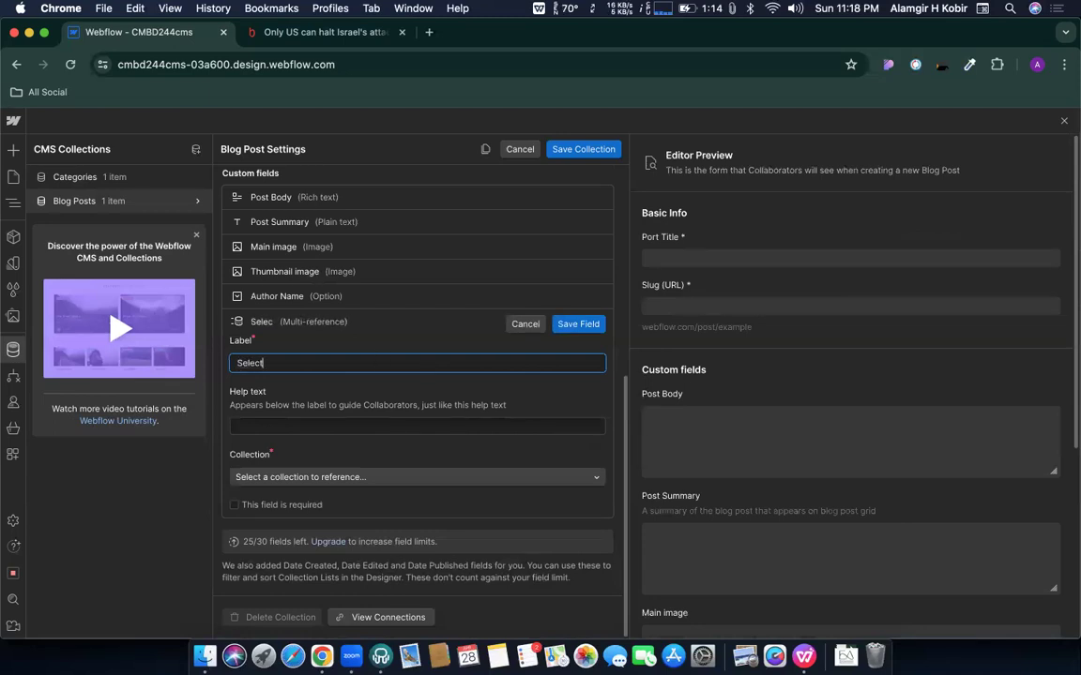
text( Categoris)
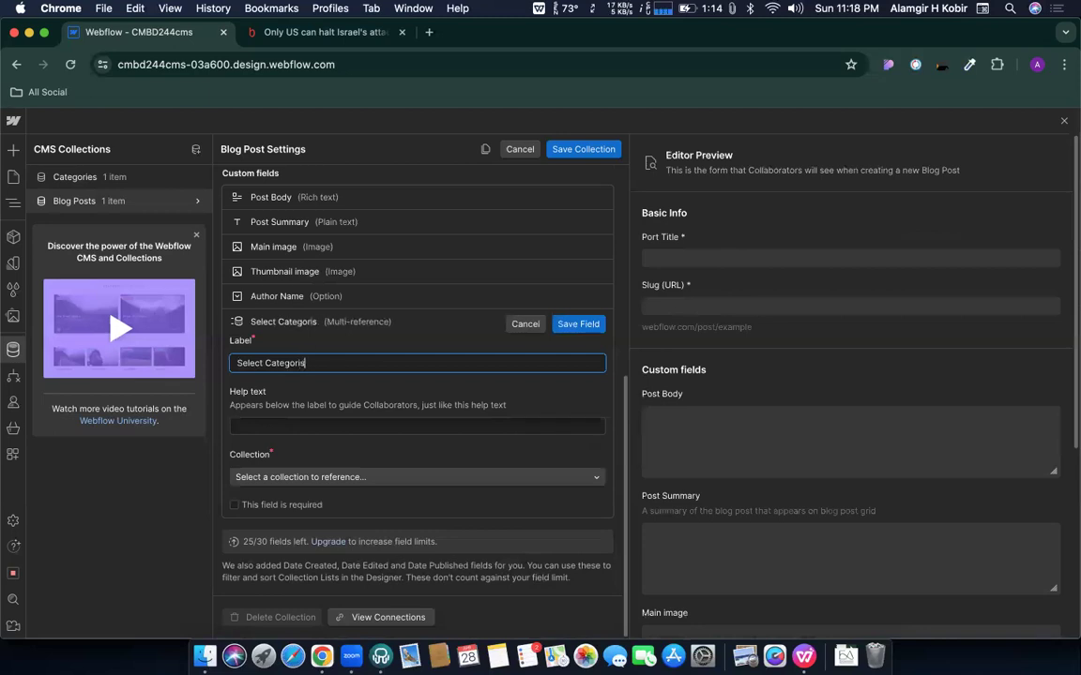
click(353, 407)
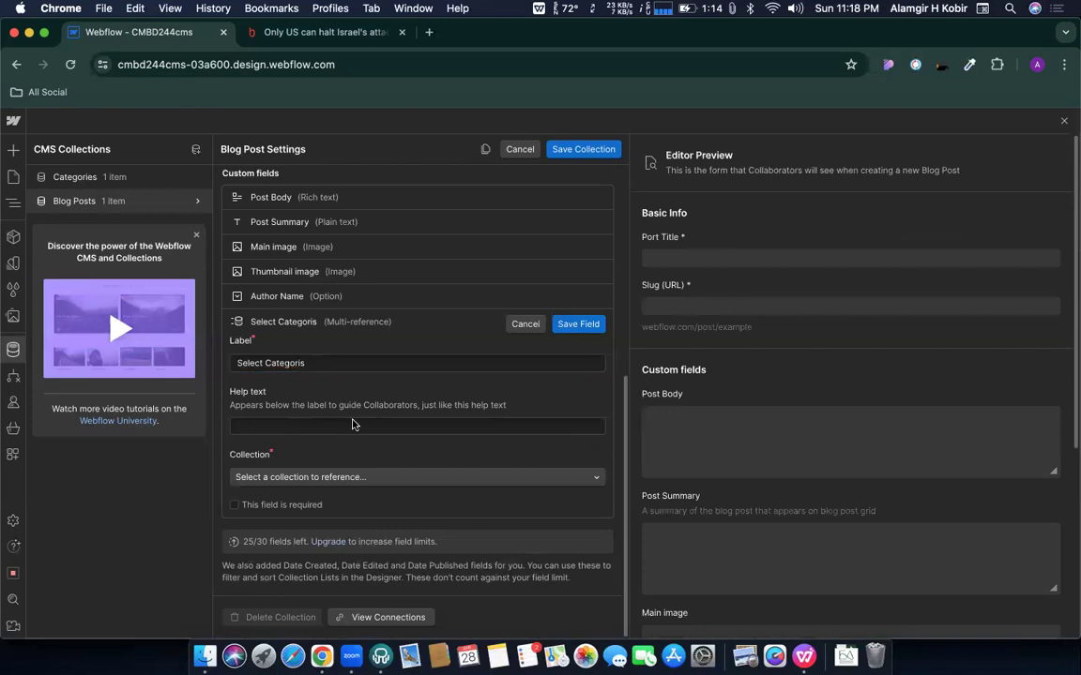
click(330, 478)
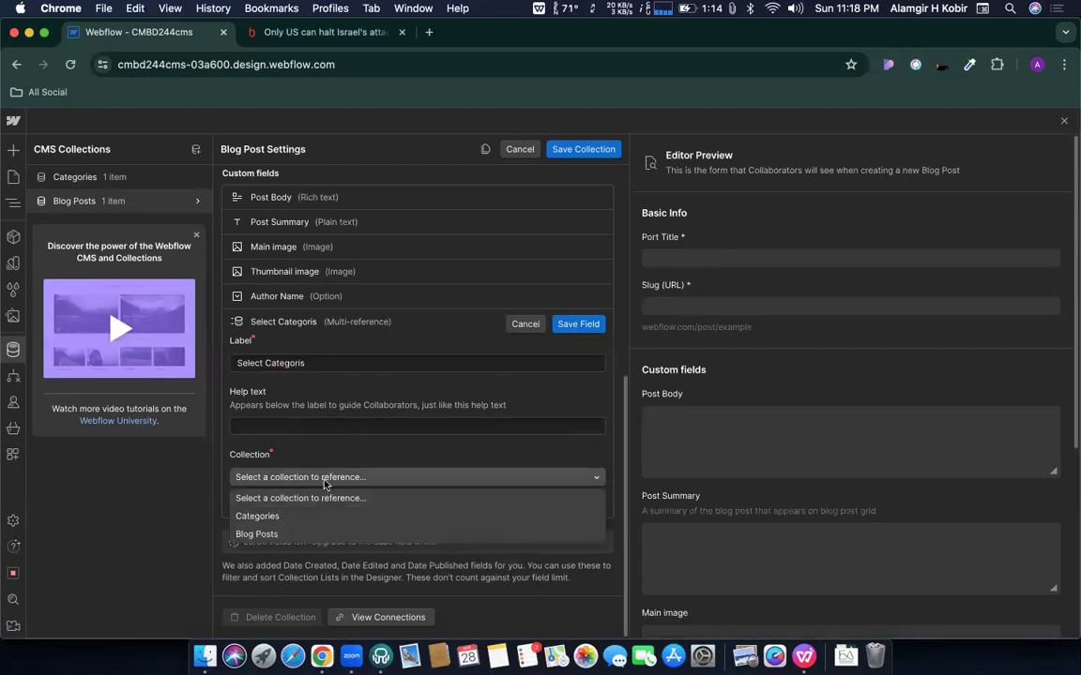
click(259, 517)
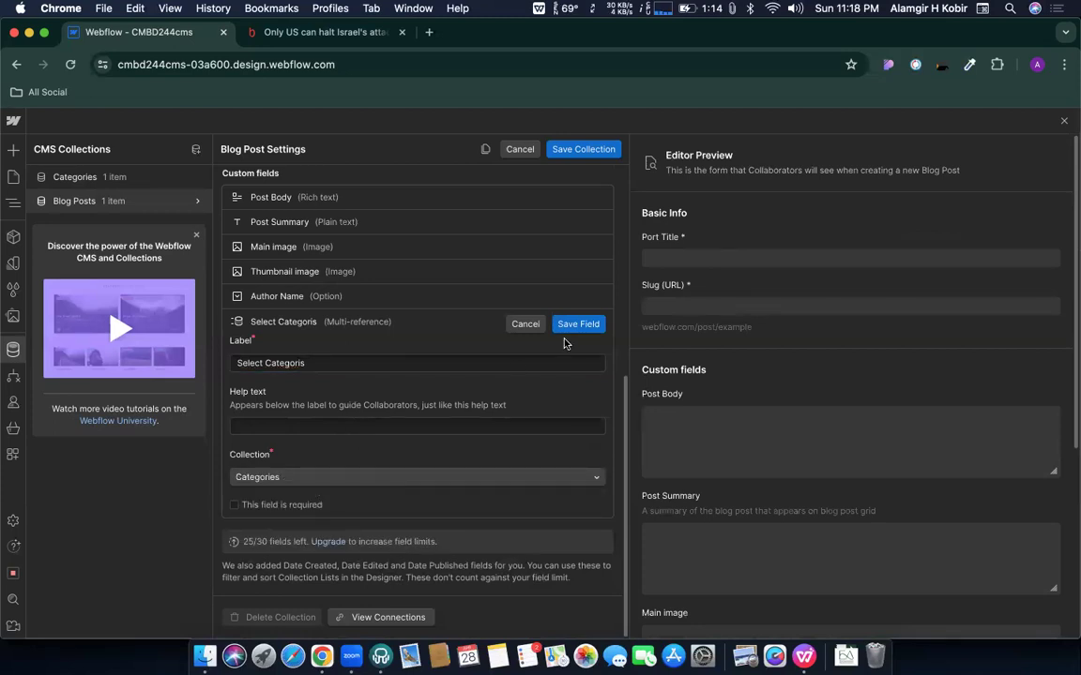
click(575, 324)
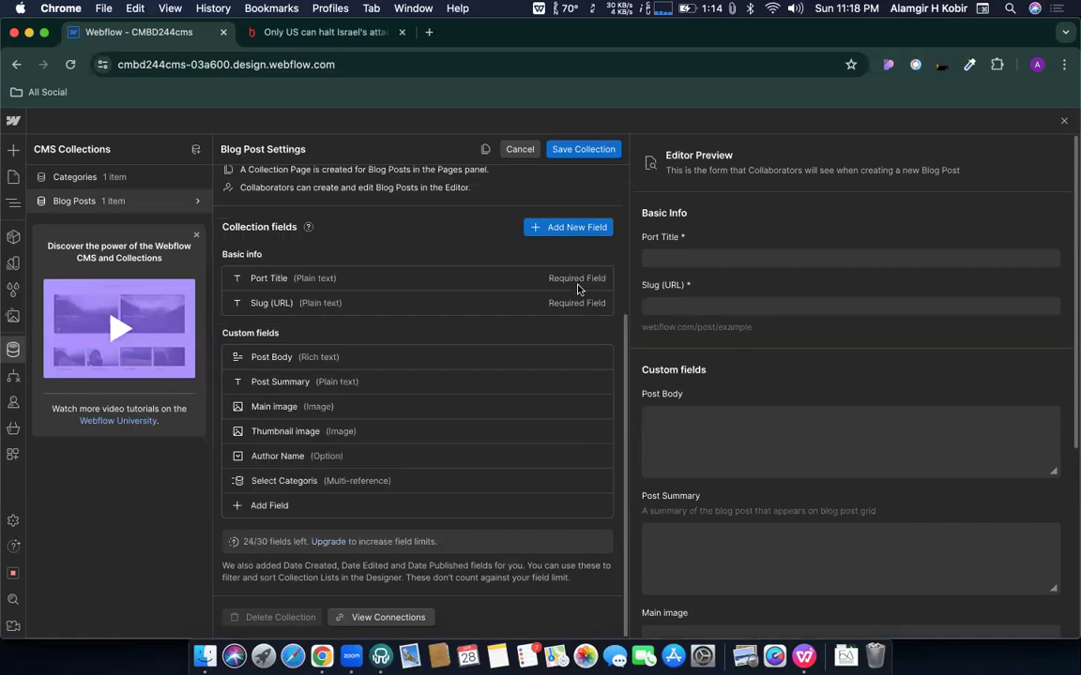
click(579, 151)
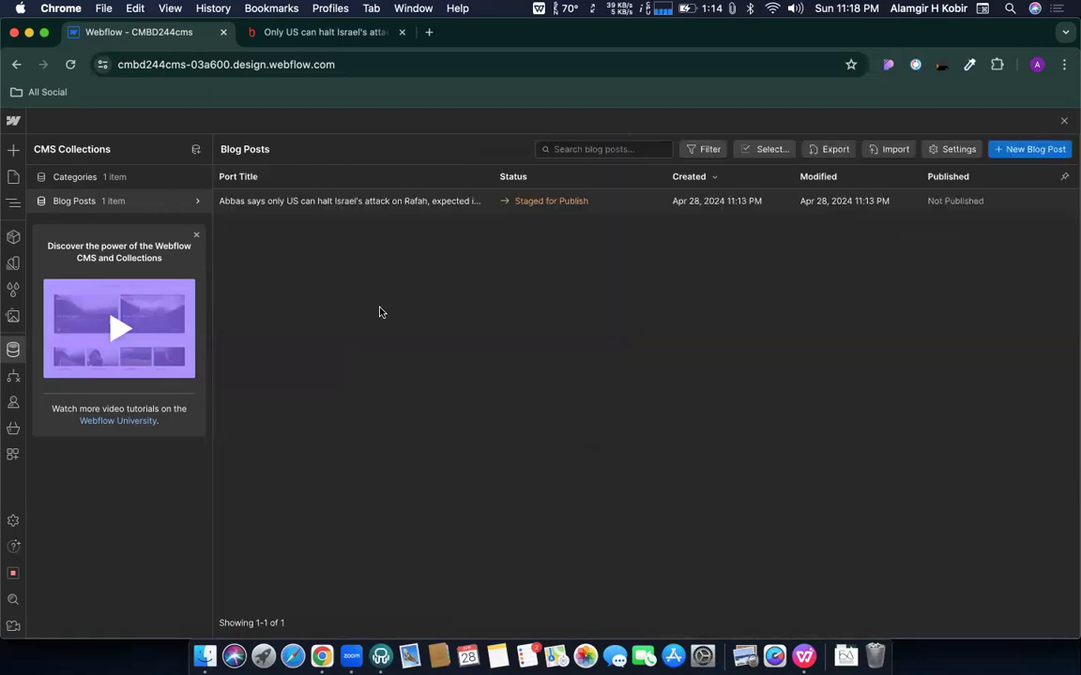
Assign the World category to the existing blog post about the Rafah attack and save the post
mouse_move(198, 203)
click(375, 204)
scroll(473, 405, down, 10)
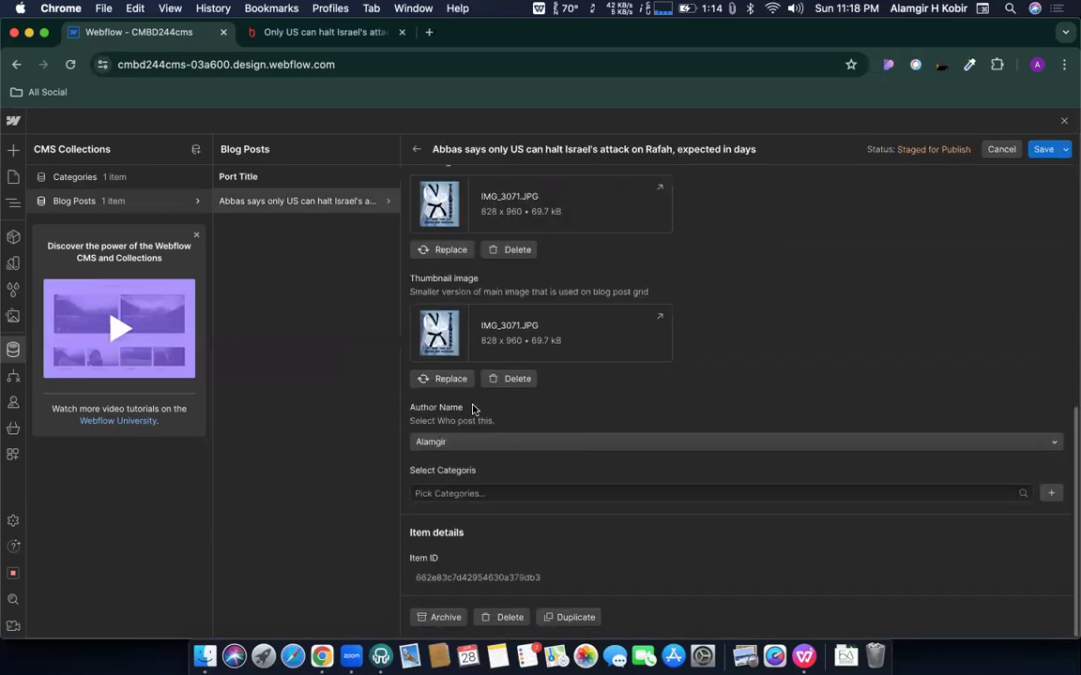
click(451, 492)
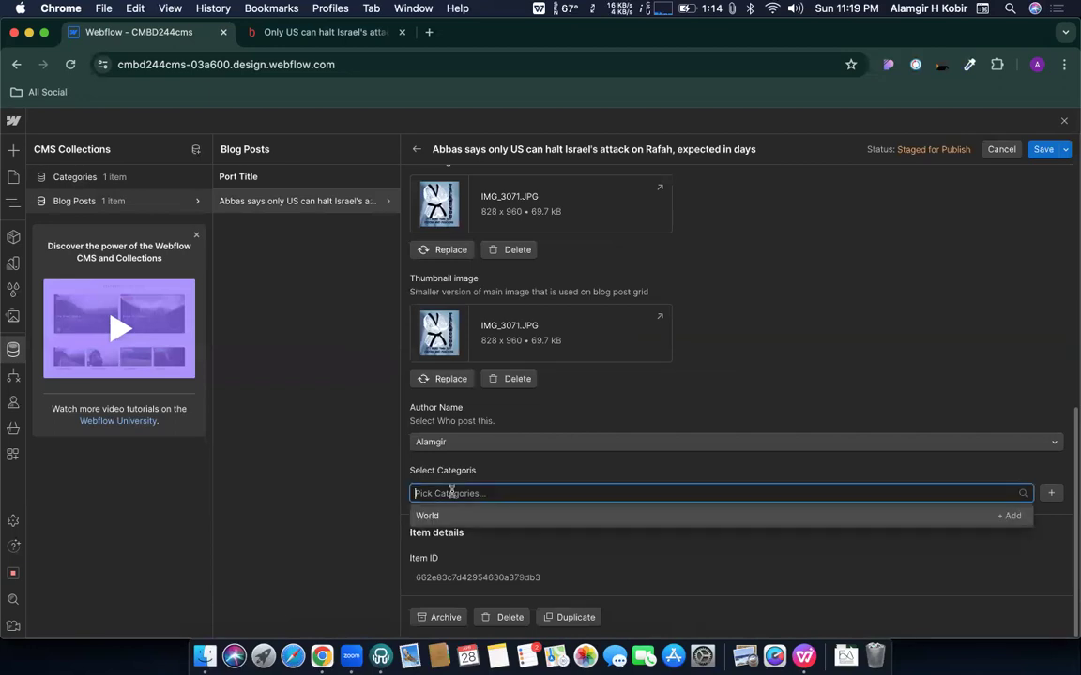
click(436, 517)
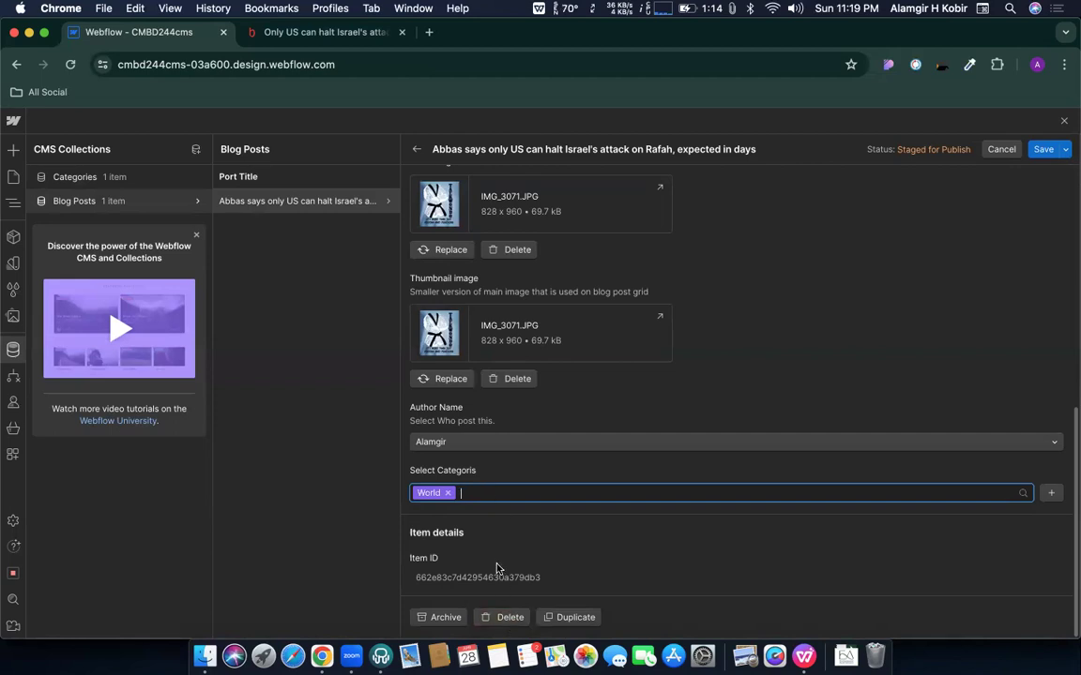
click(1045, 151)
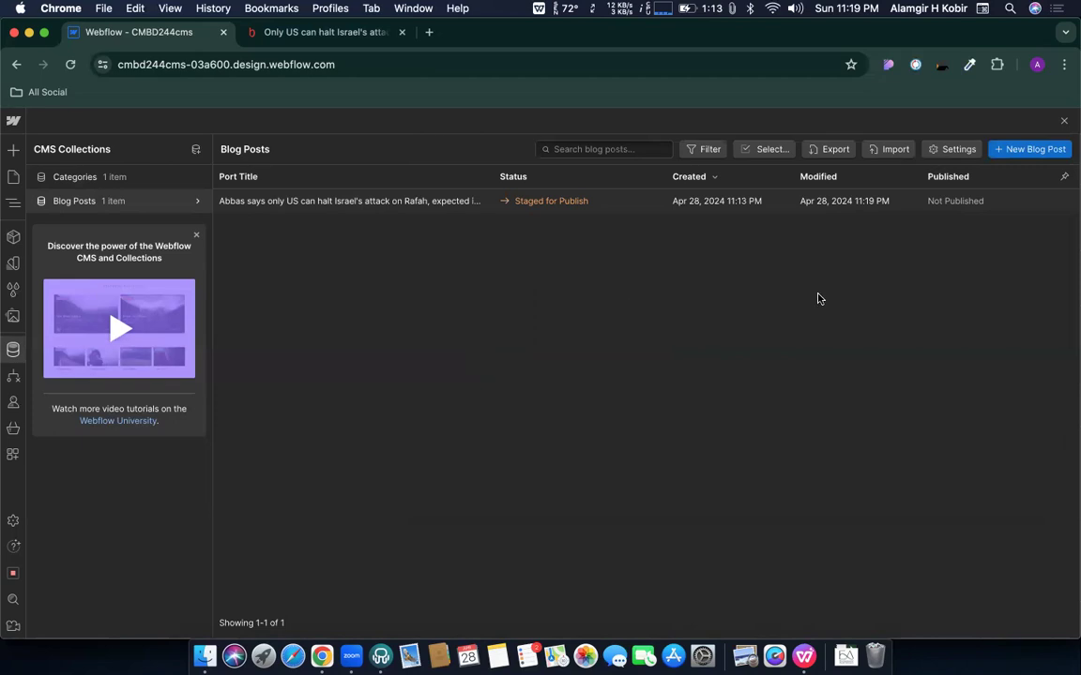
Permanently delete the existing blog post about the Rafah attack from the Blog Posts collection
click(757, 152)
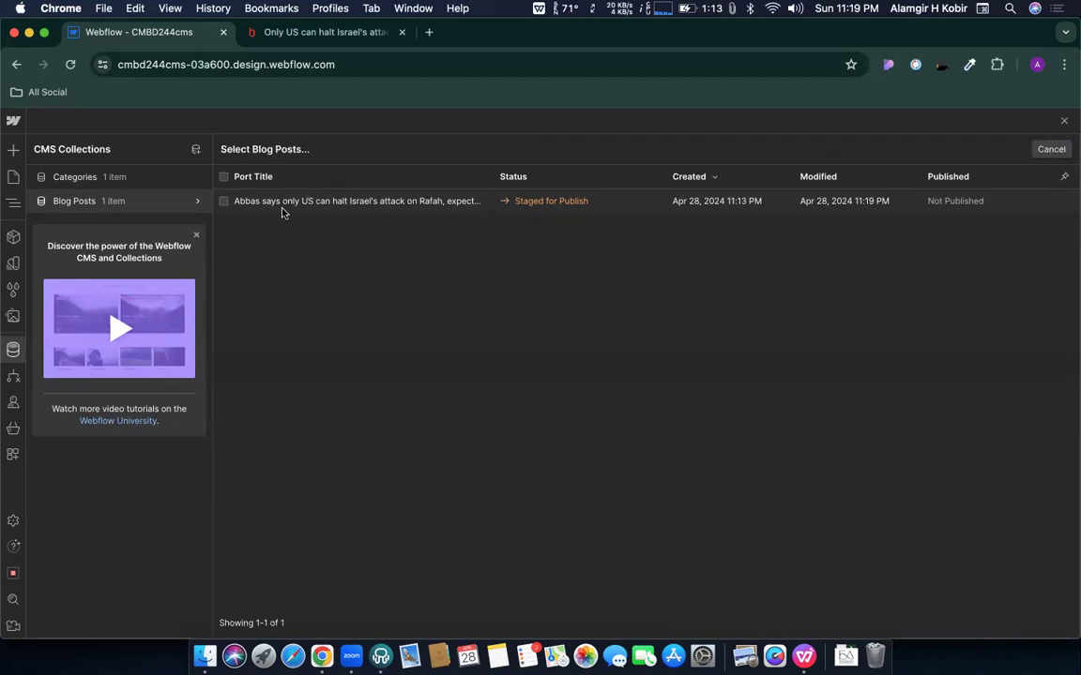
click(223, 201)
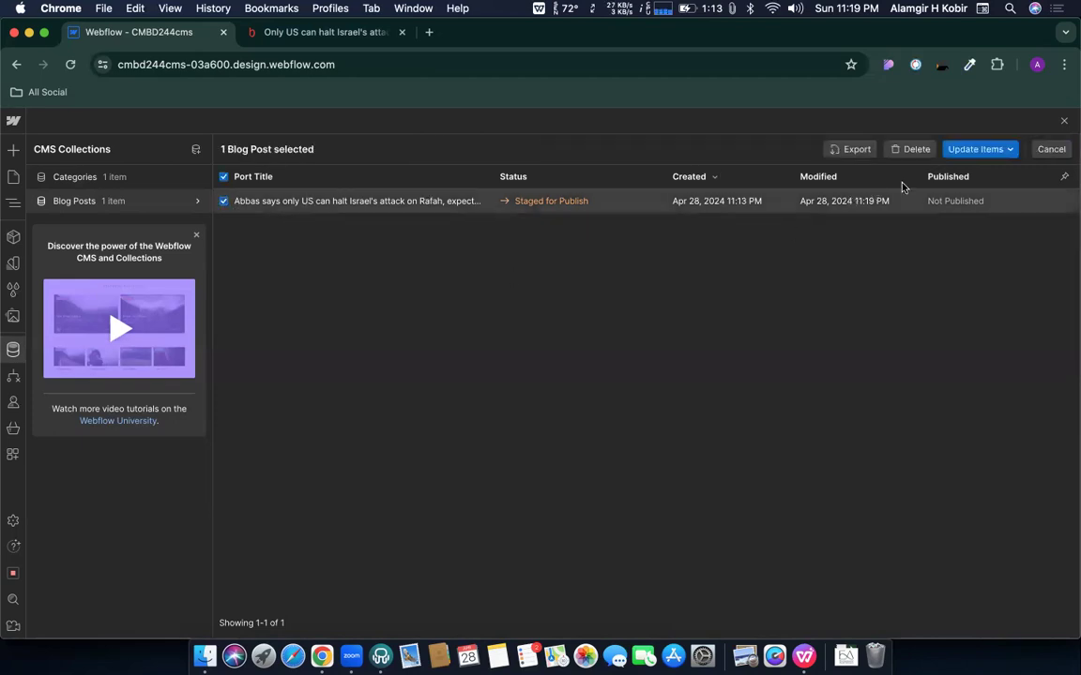
click(900, 150)
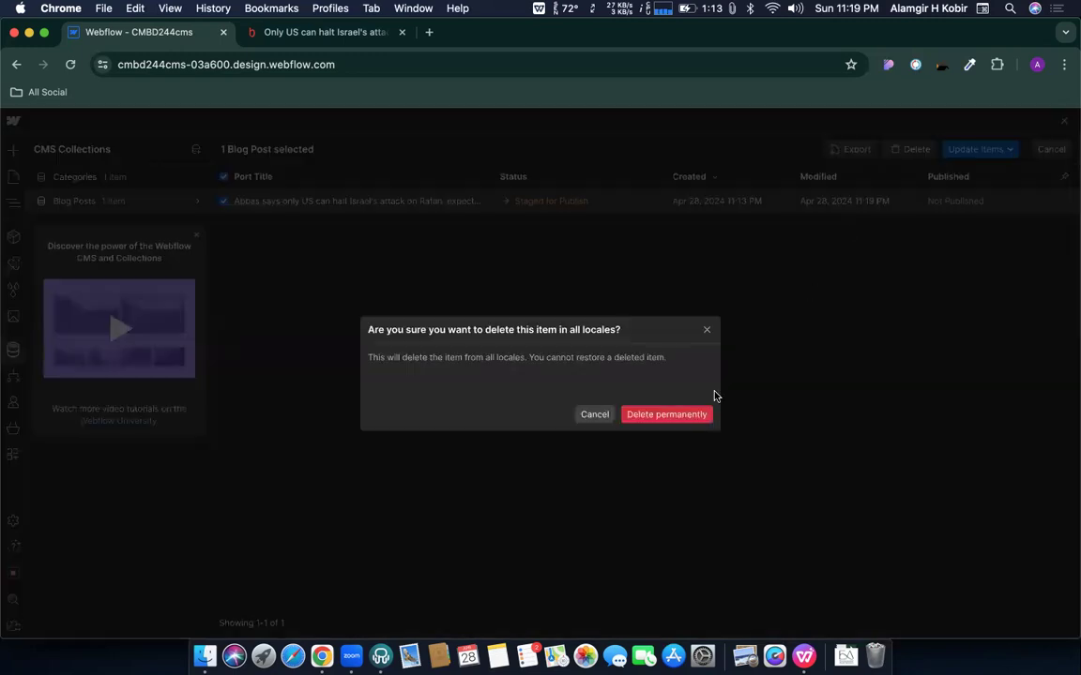
click(666, 412)
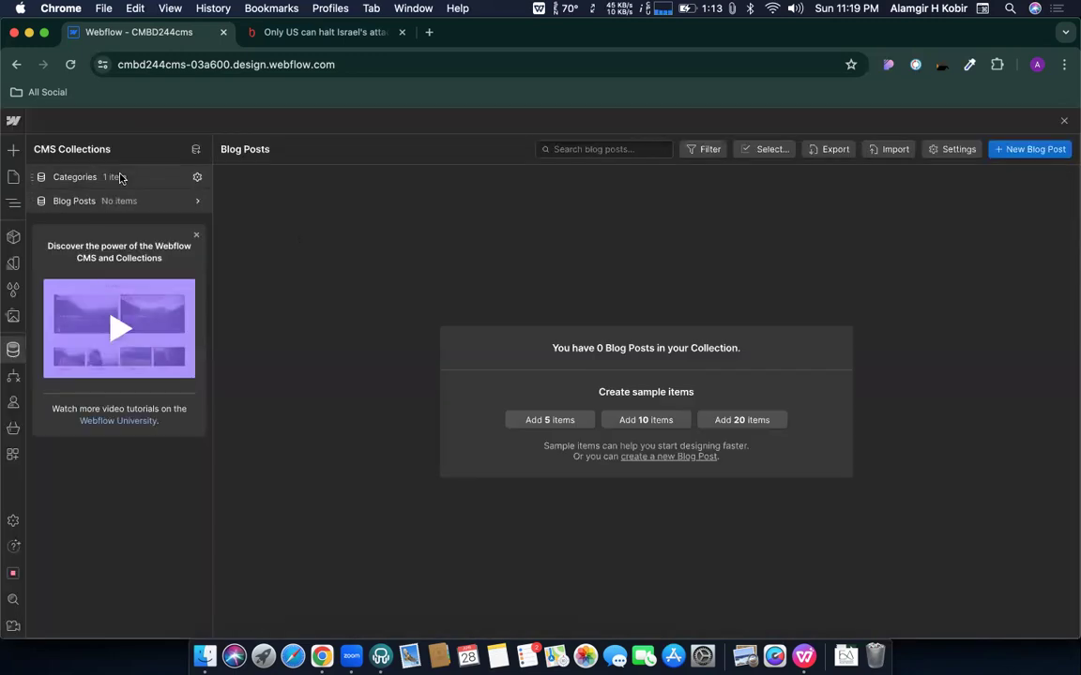
Permanently delete the World category from the Categories collection
click(75, 177)
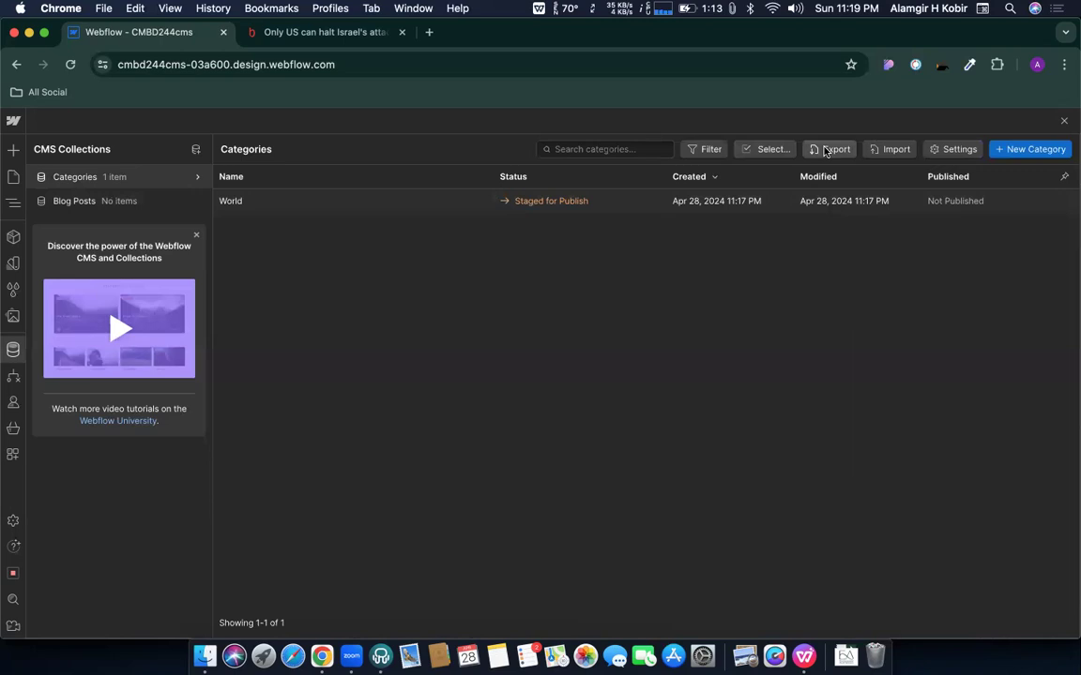
click(769, 149)
click(287, 201)
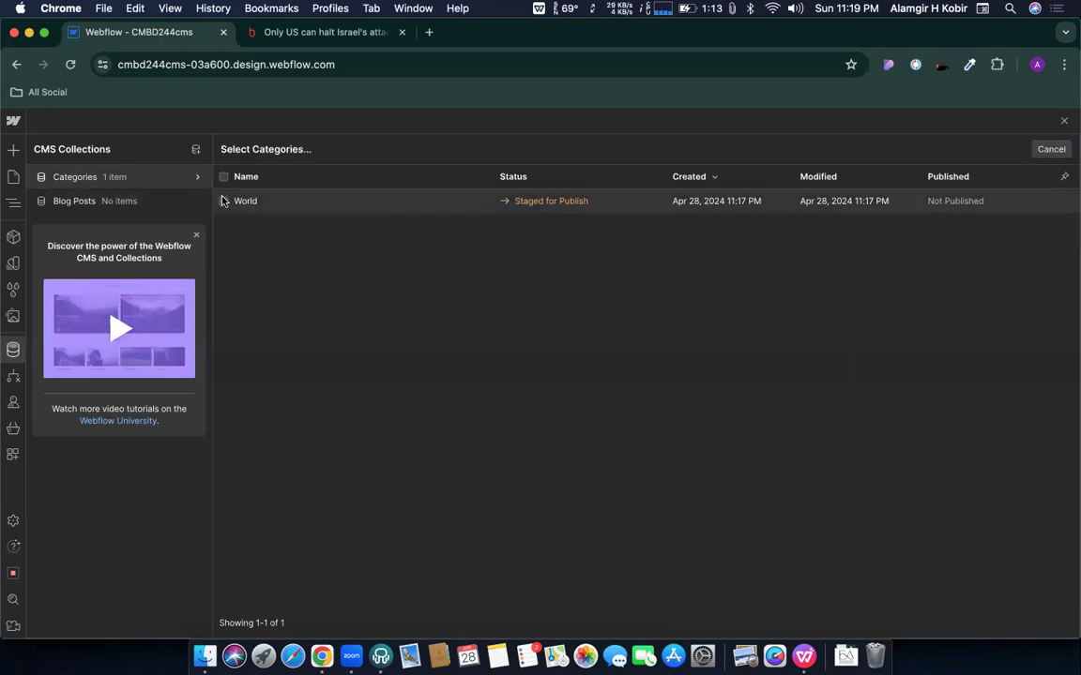
click(911, 149)
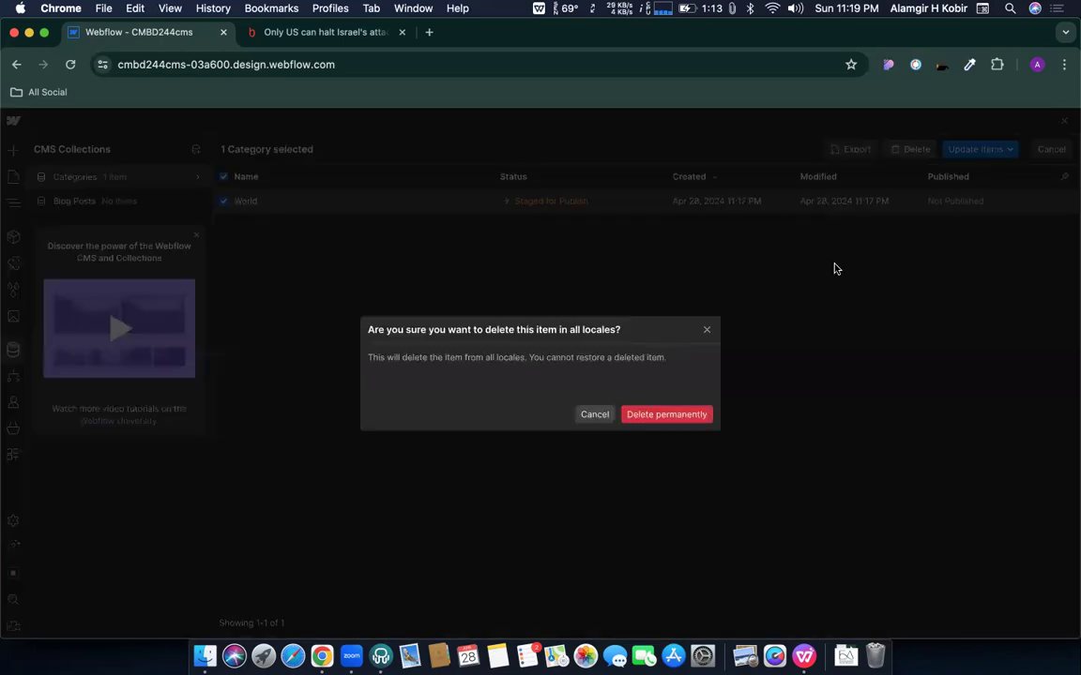
click(682, 416)
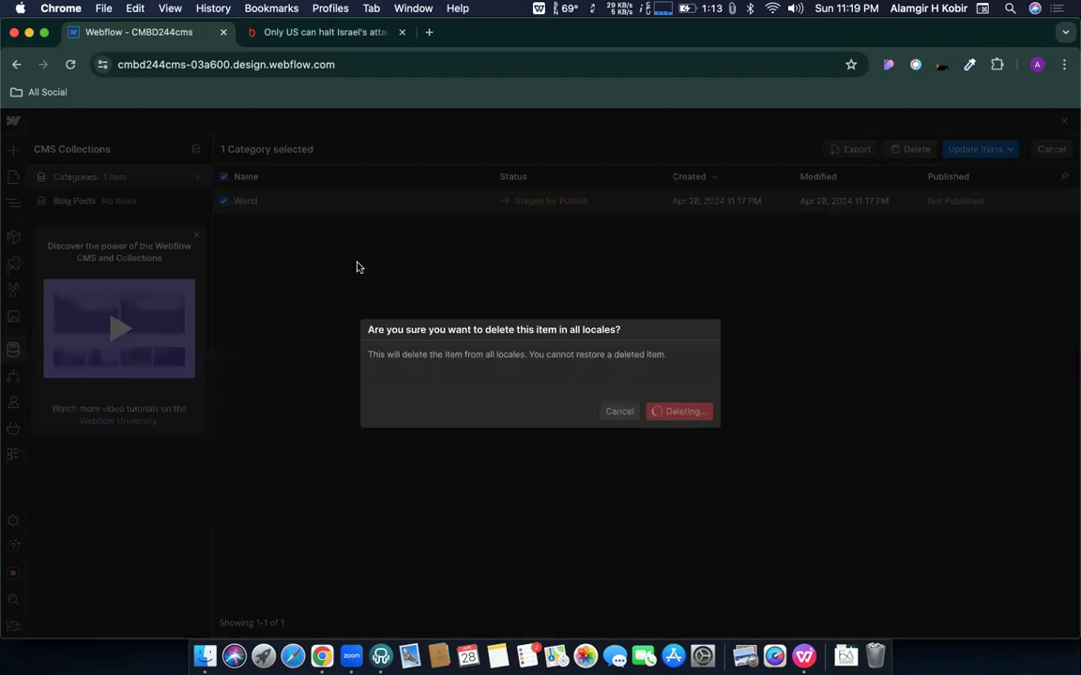
Generate 5 sample items in the Categories collection and 20 sample items in the Blog Posts collection
click(89, 201)
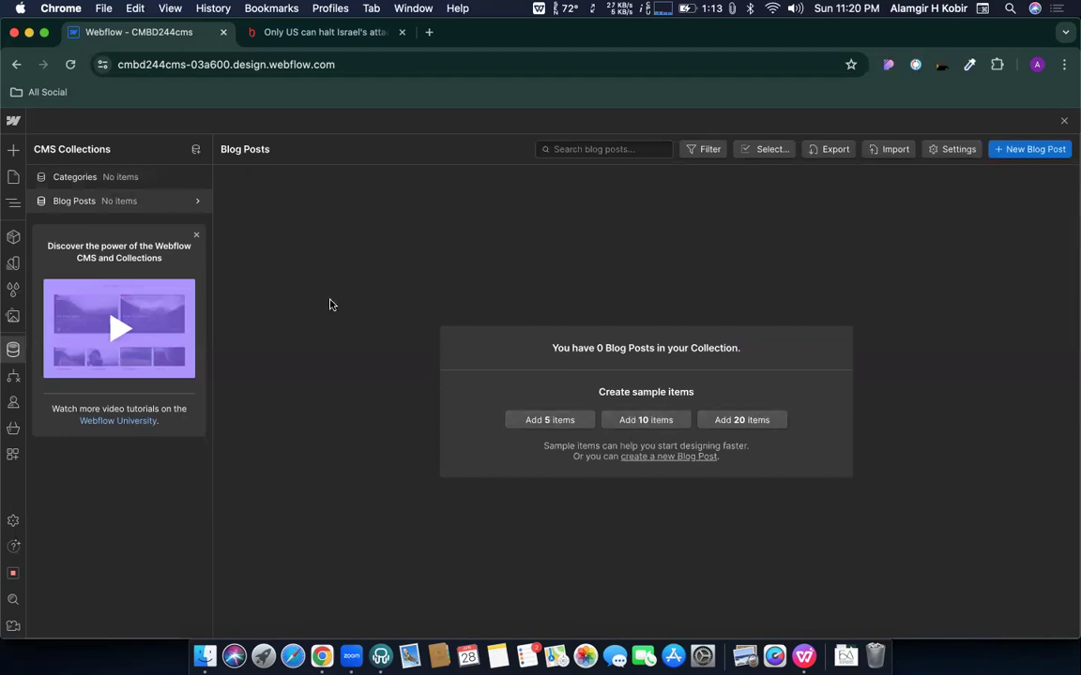
click(105, 179)
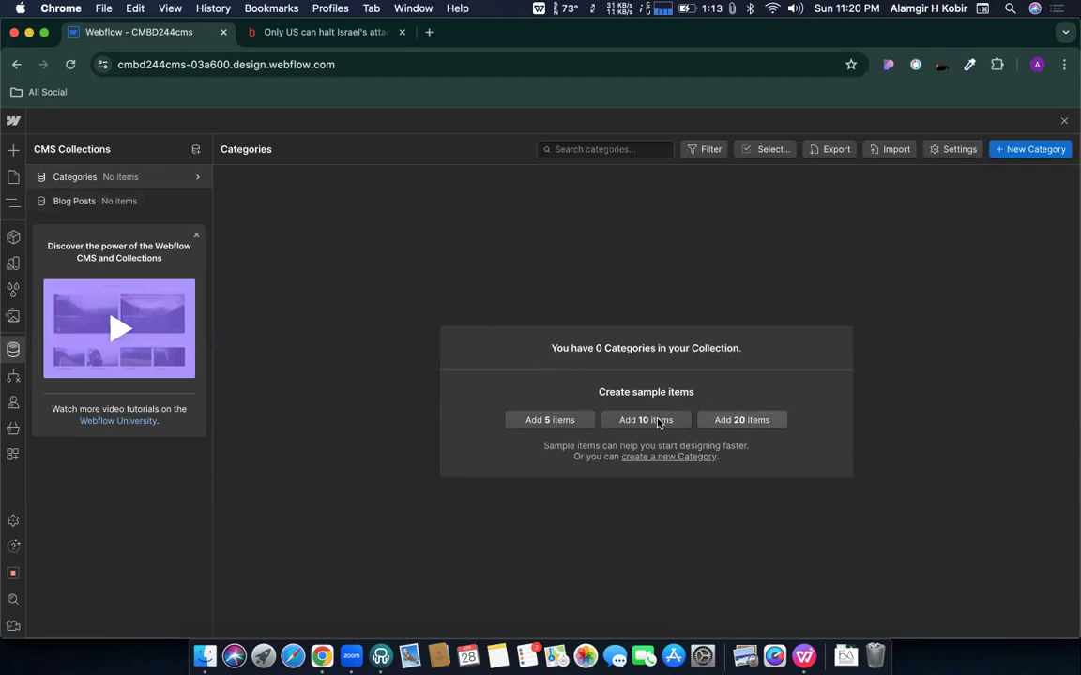
click(553, 415)
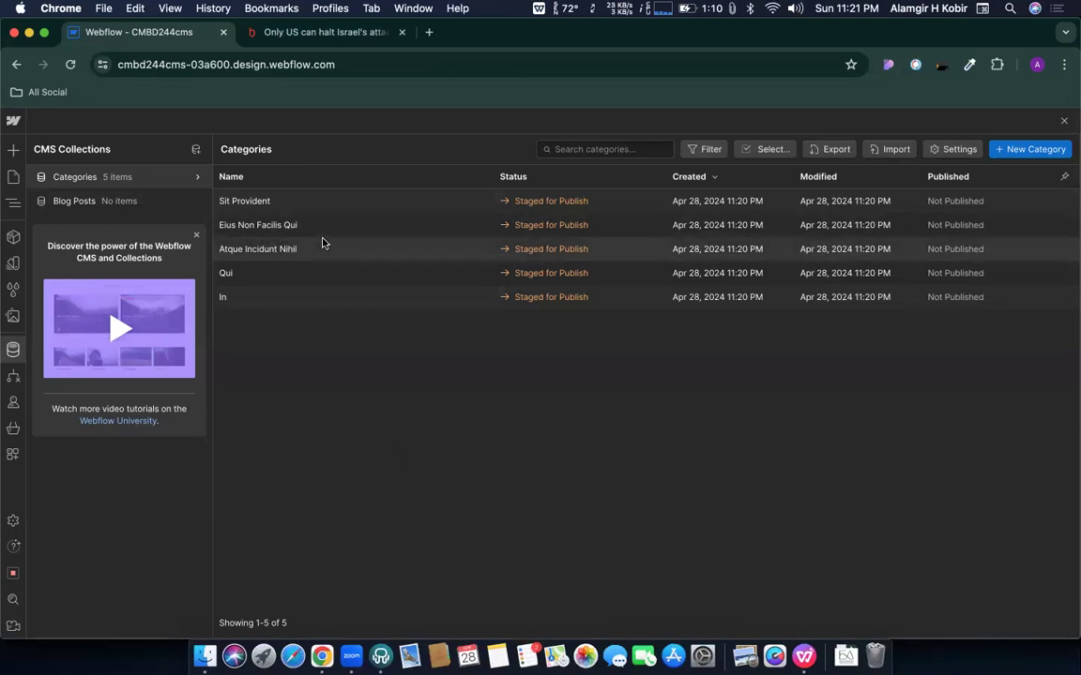
click(71, 203)
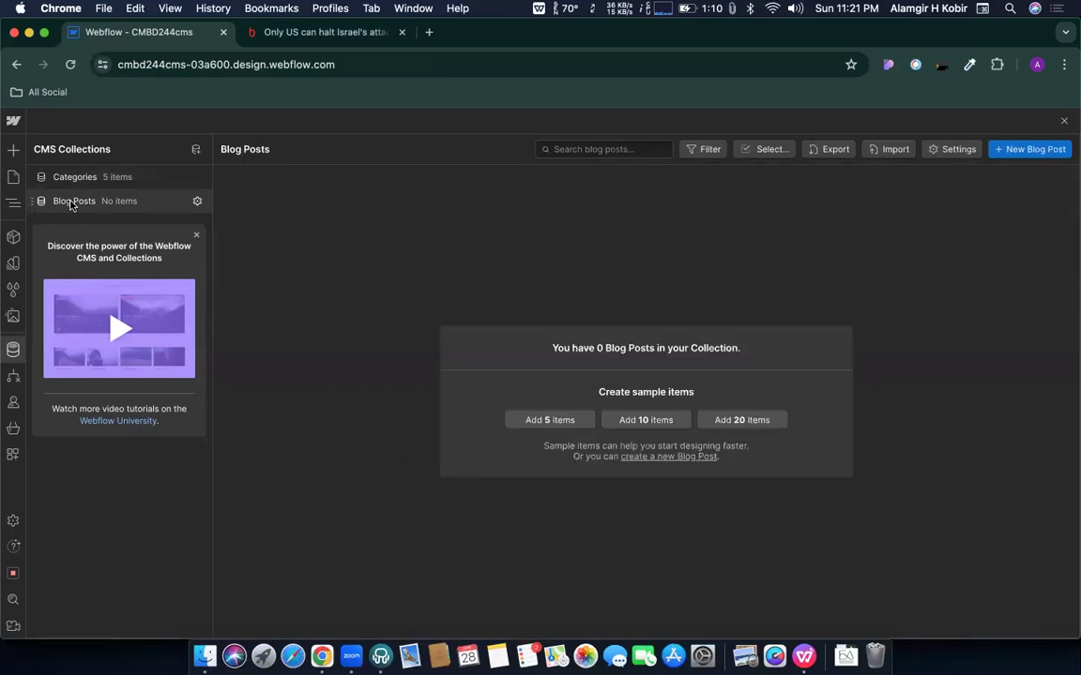
click(742, 420)
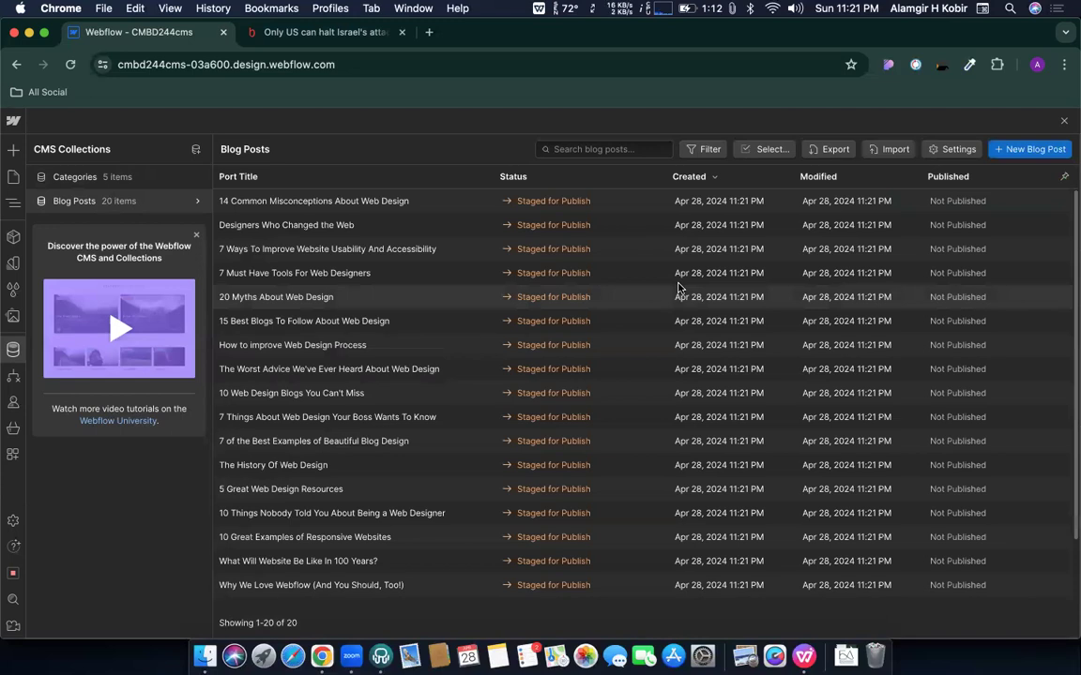
Remove every category except Qui from the post "14 Common Misconceptions About Web Design" and save the post
click(254, 203)
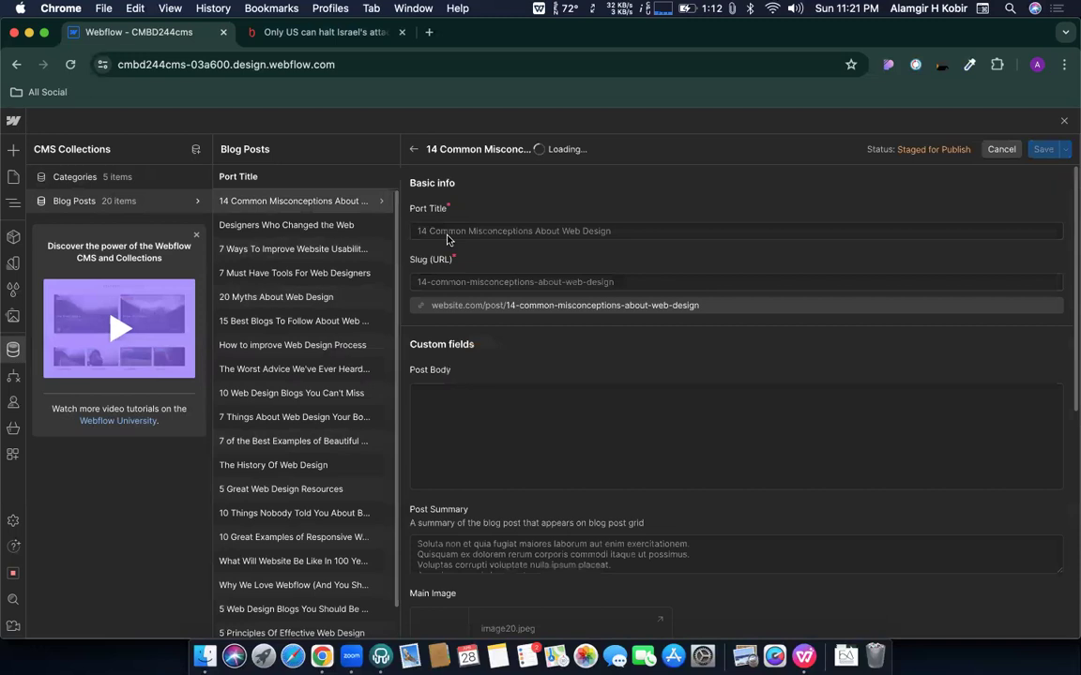
scroll(494, 225, down, 5)
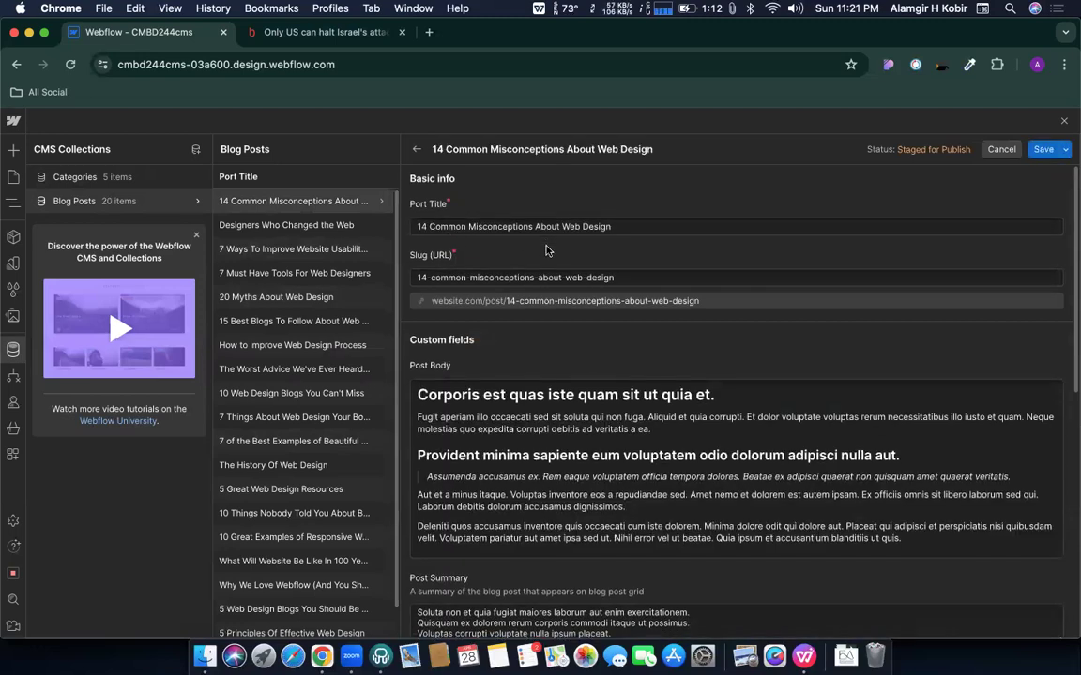
scroll(535, 310, down, 3)
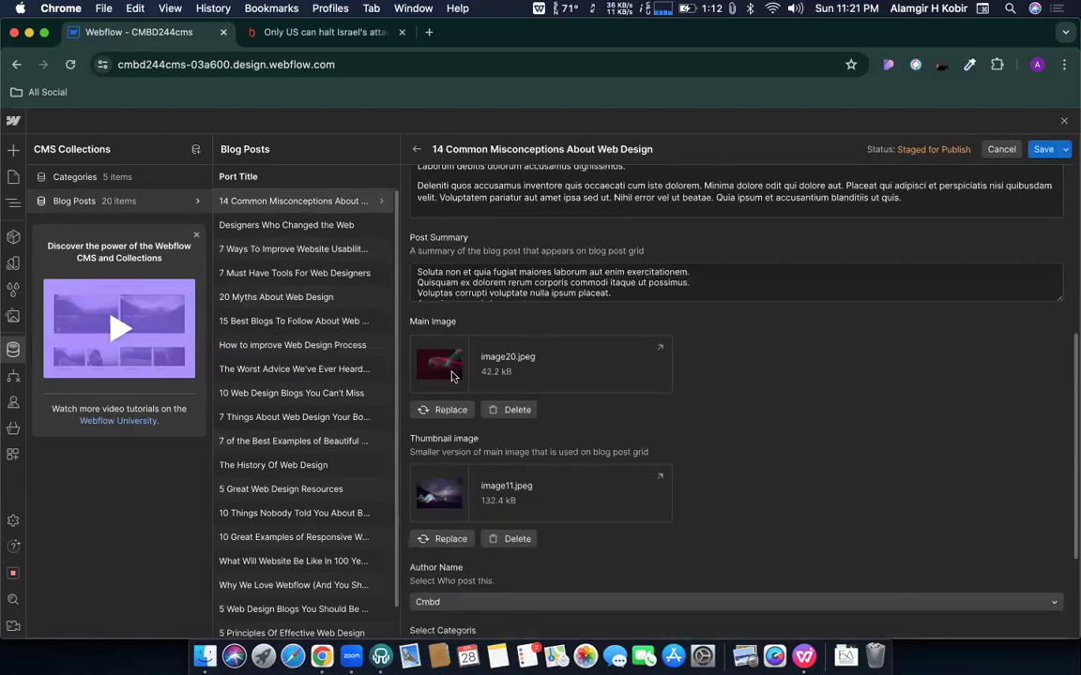
scroll(460, 488, down, 3)
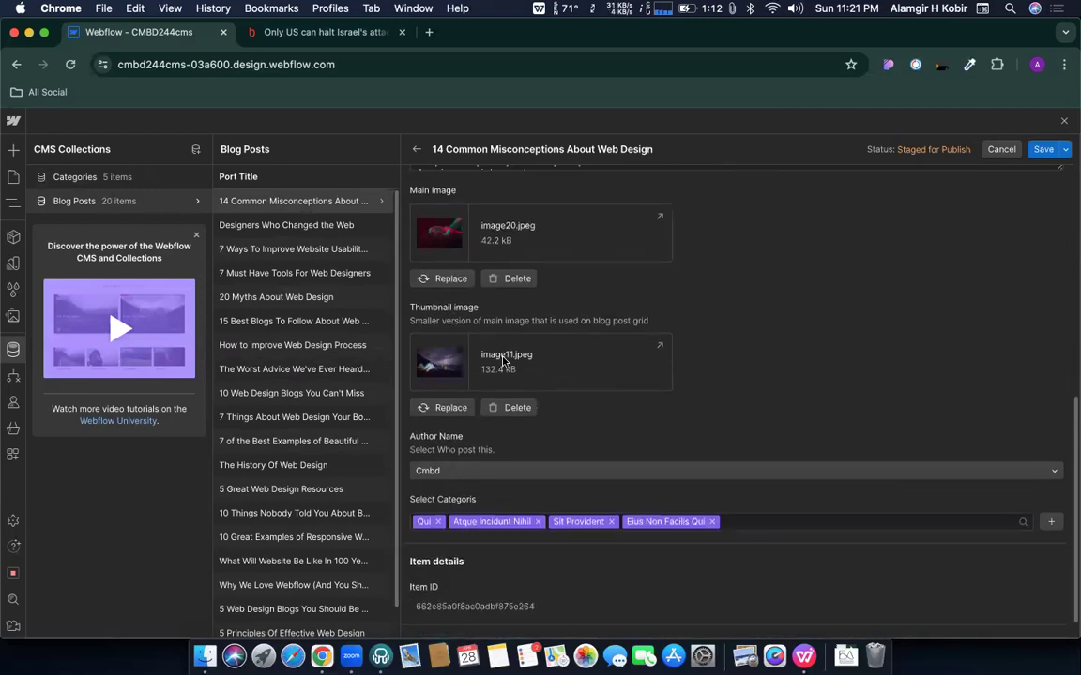
scroll(511, 333, up, 1)
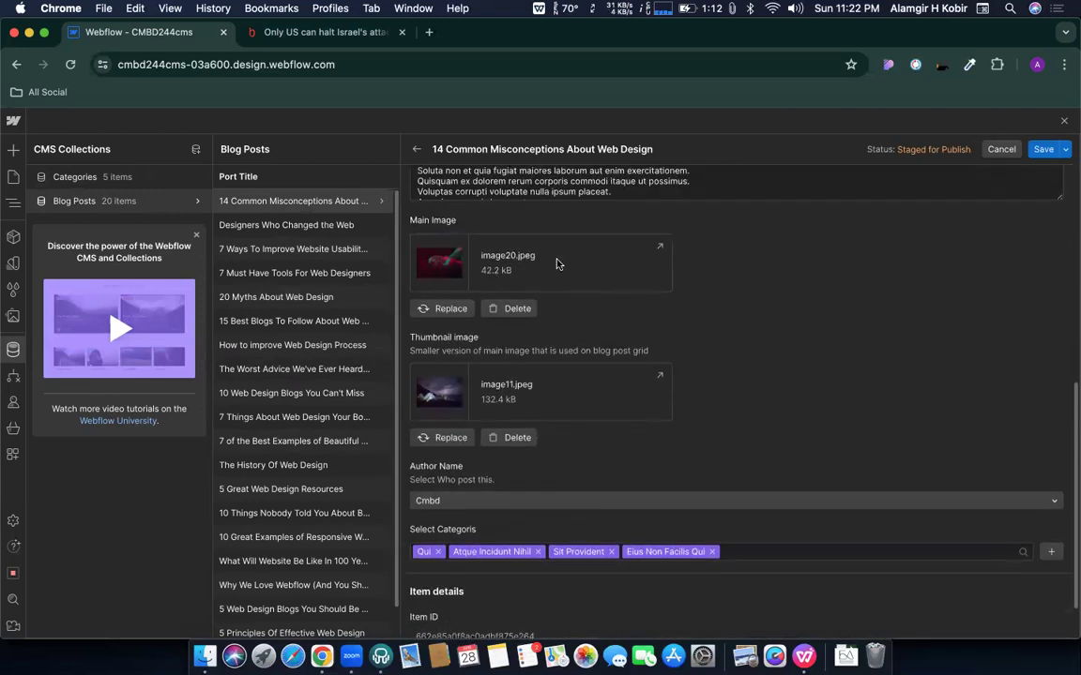
scroll(532, 356, down, 2)
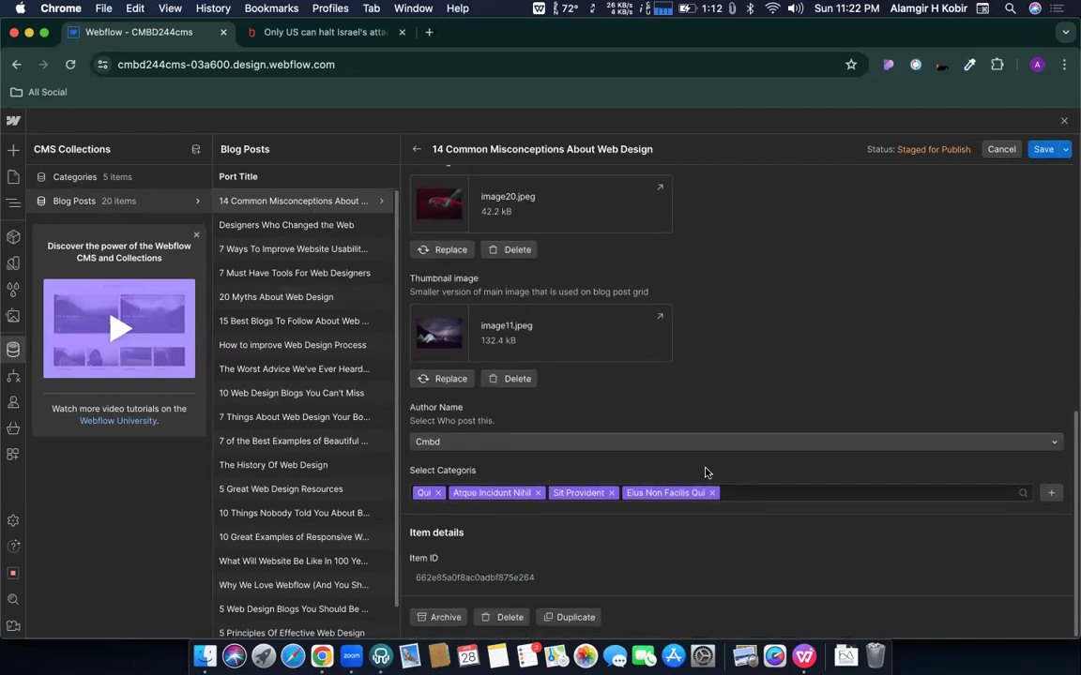
click(538, 494)
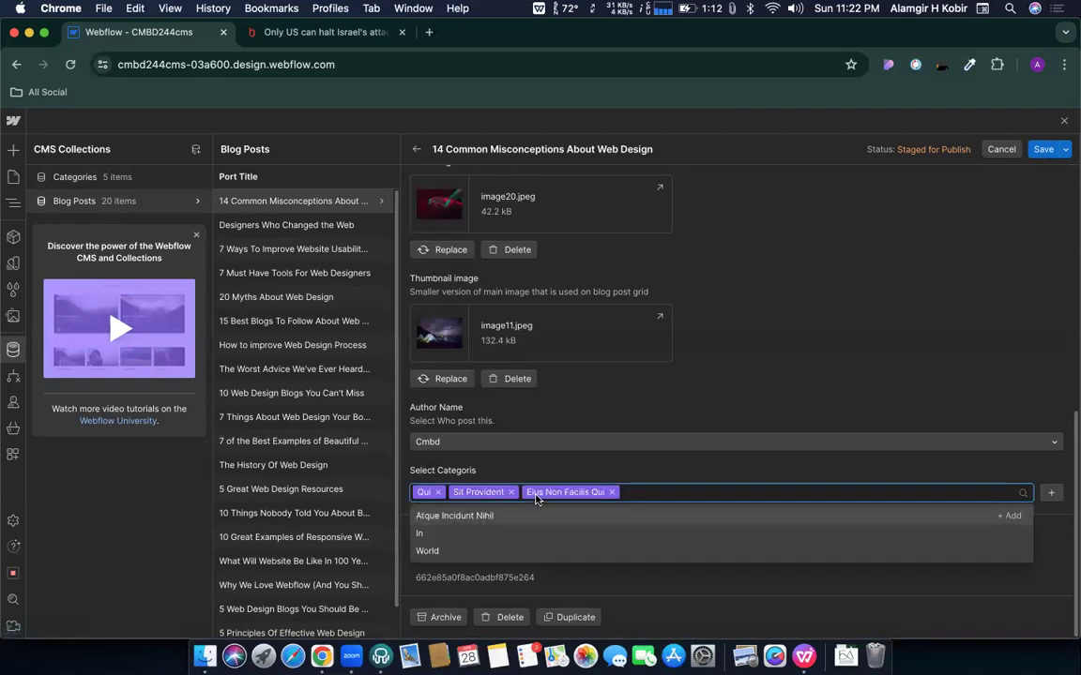
click(513, 494)
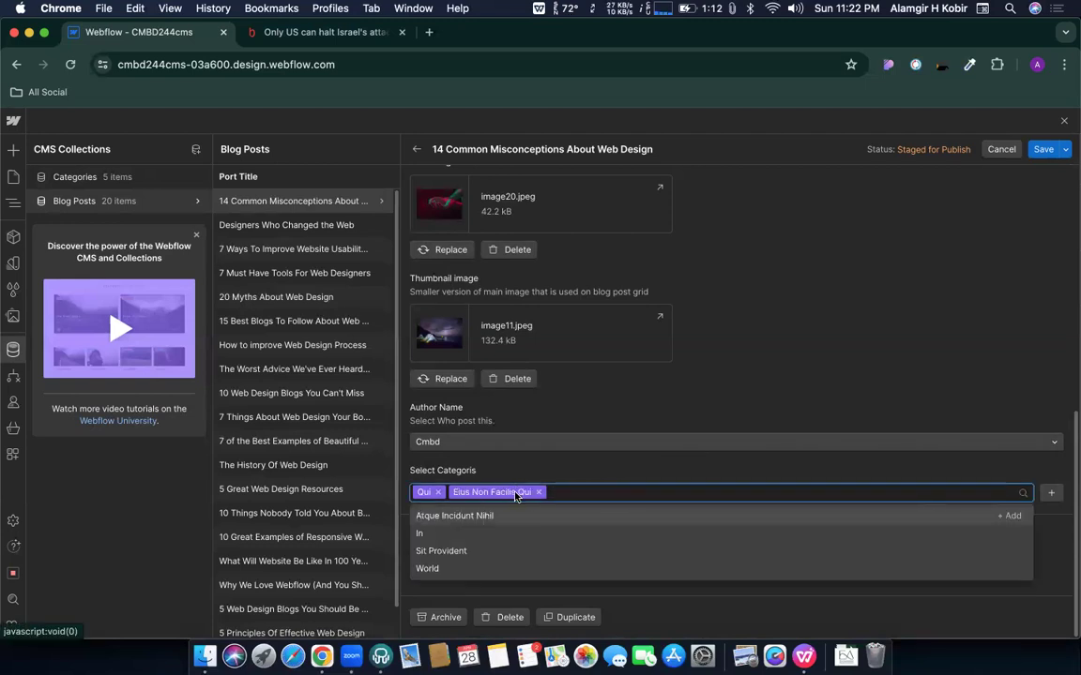
click(539, 493)
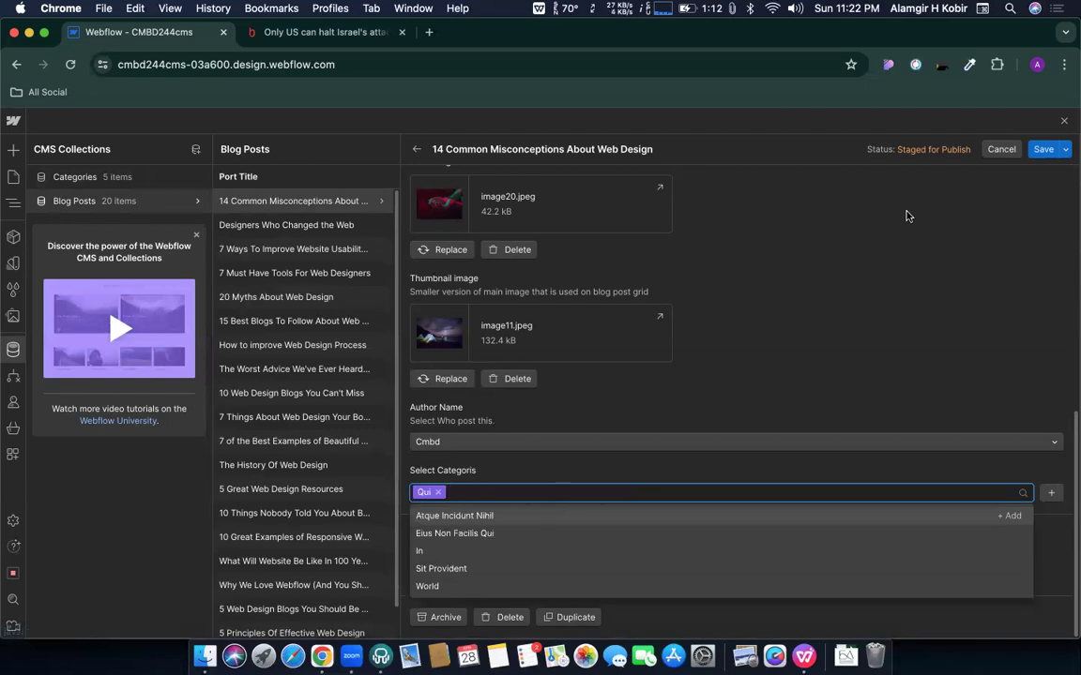
click(1036, 151)
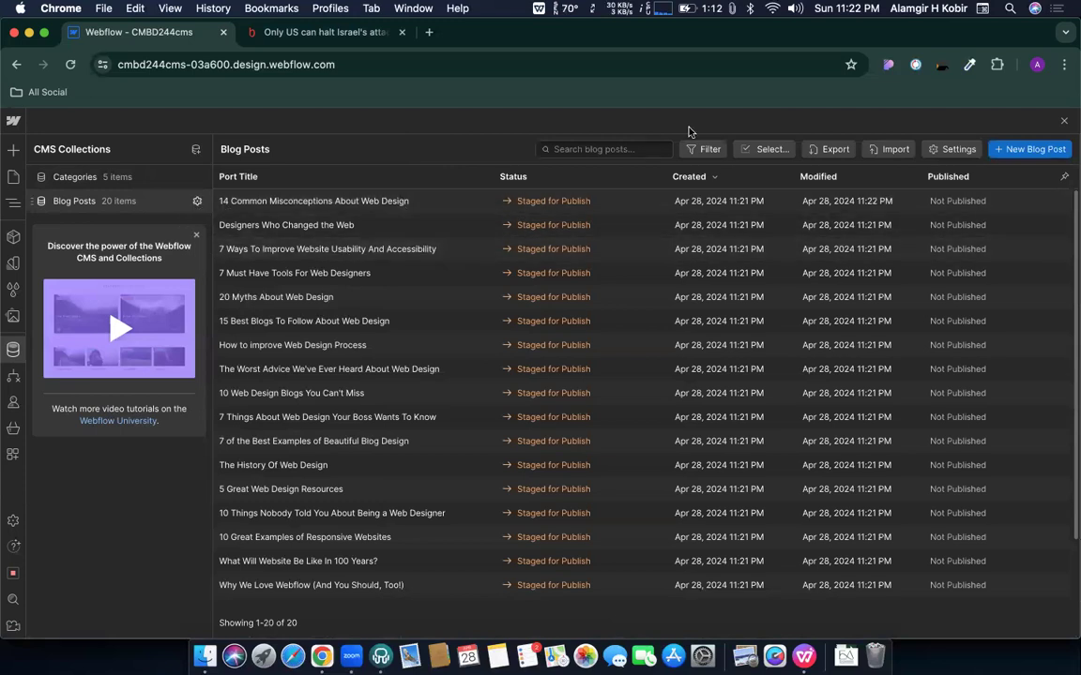
Select all 20 sample blog posts and delete them permanently
click(764, 149)
click(223, 176)
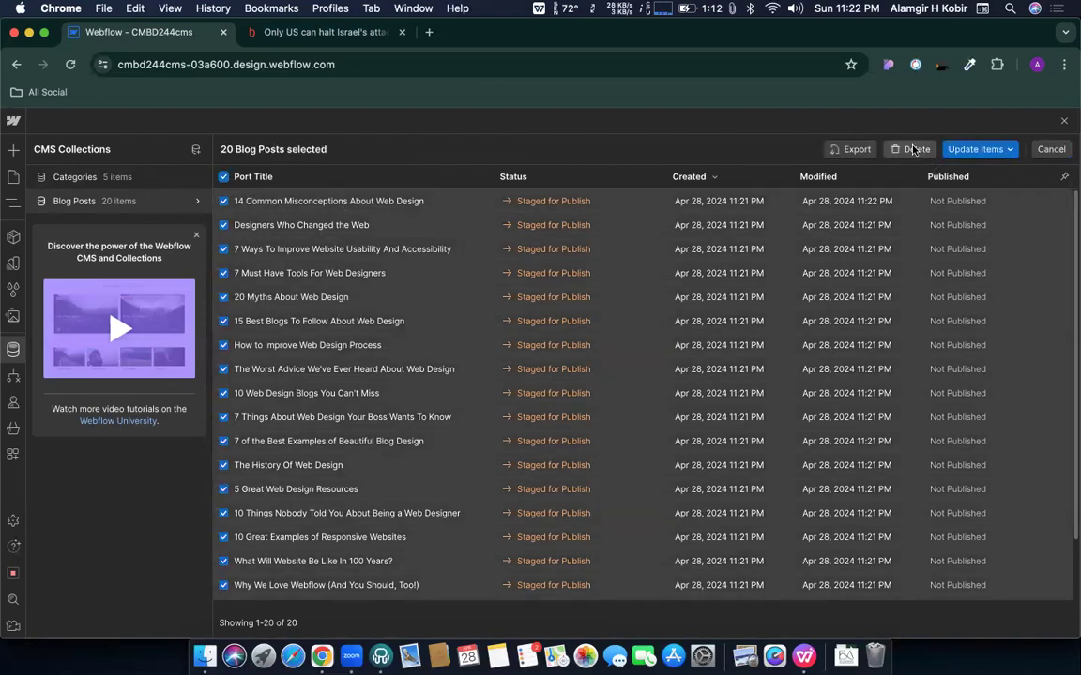
click(914, 150)
click(679, 411)
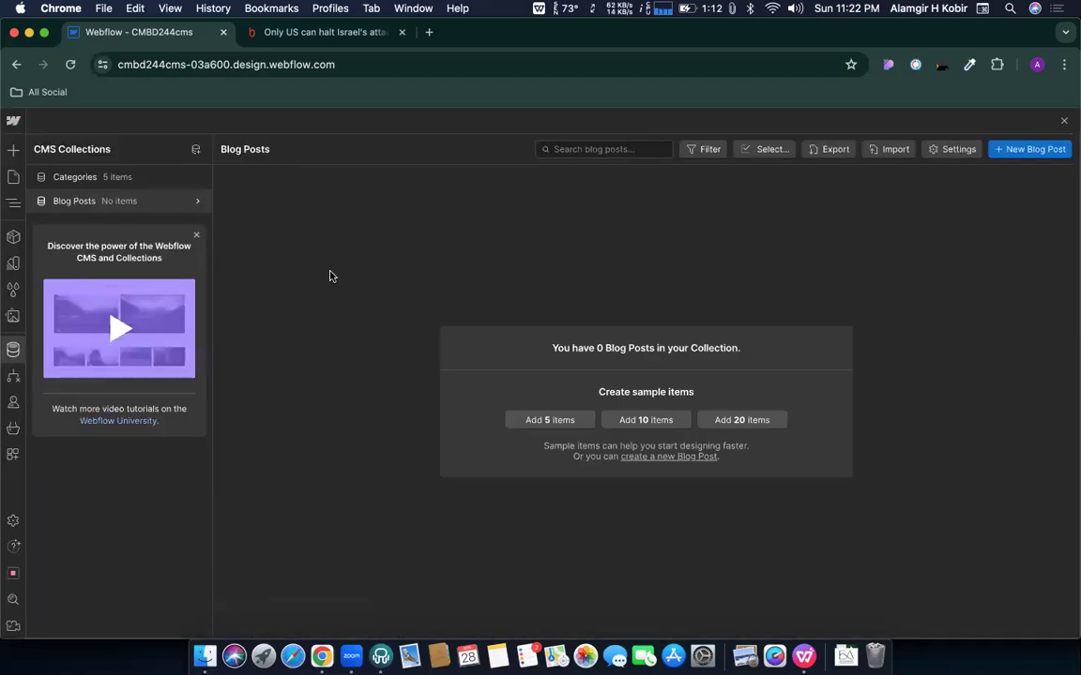
Delete the Thumbnail image field from the Blog Posts collection settings
click(197, 203)
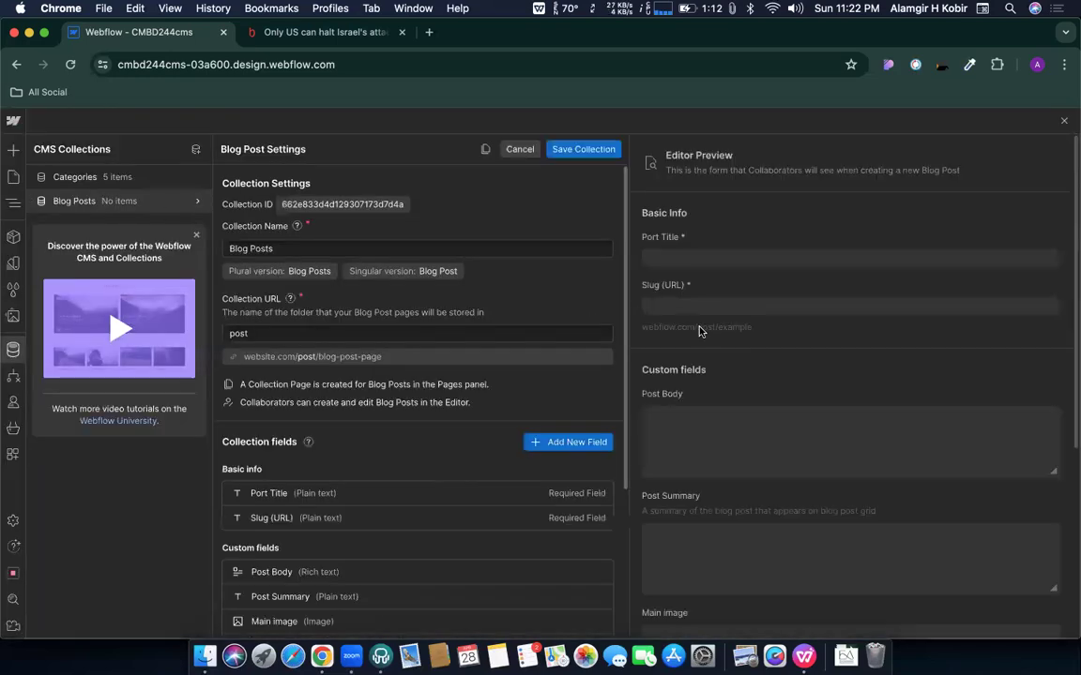
scroll(572, 432, down, 5)
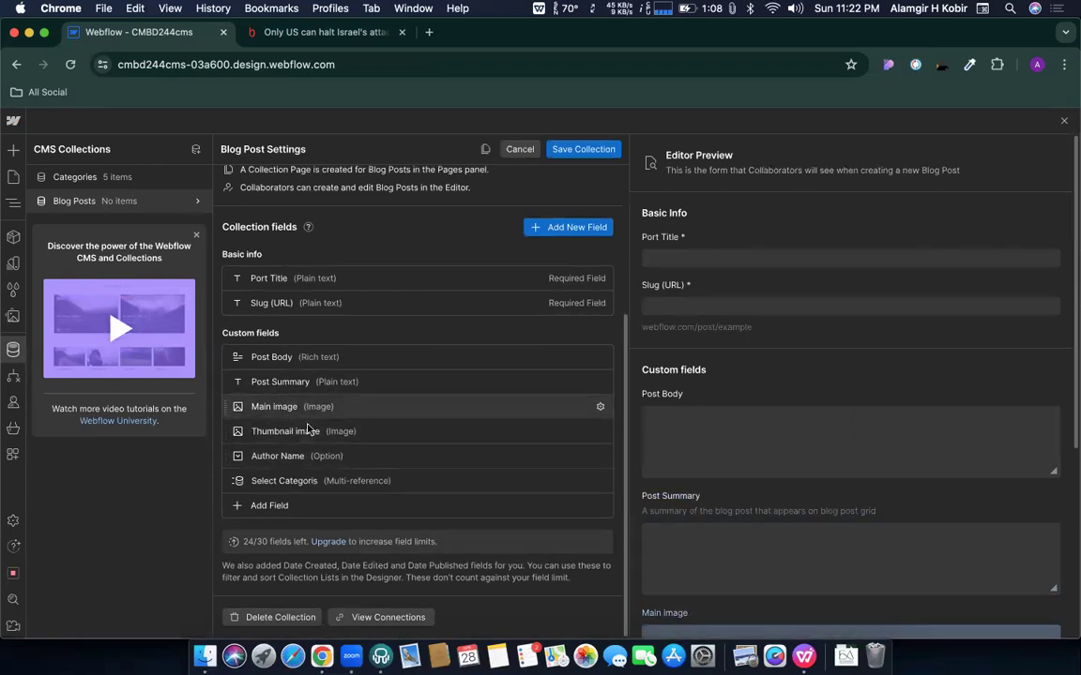
click(601, 433)
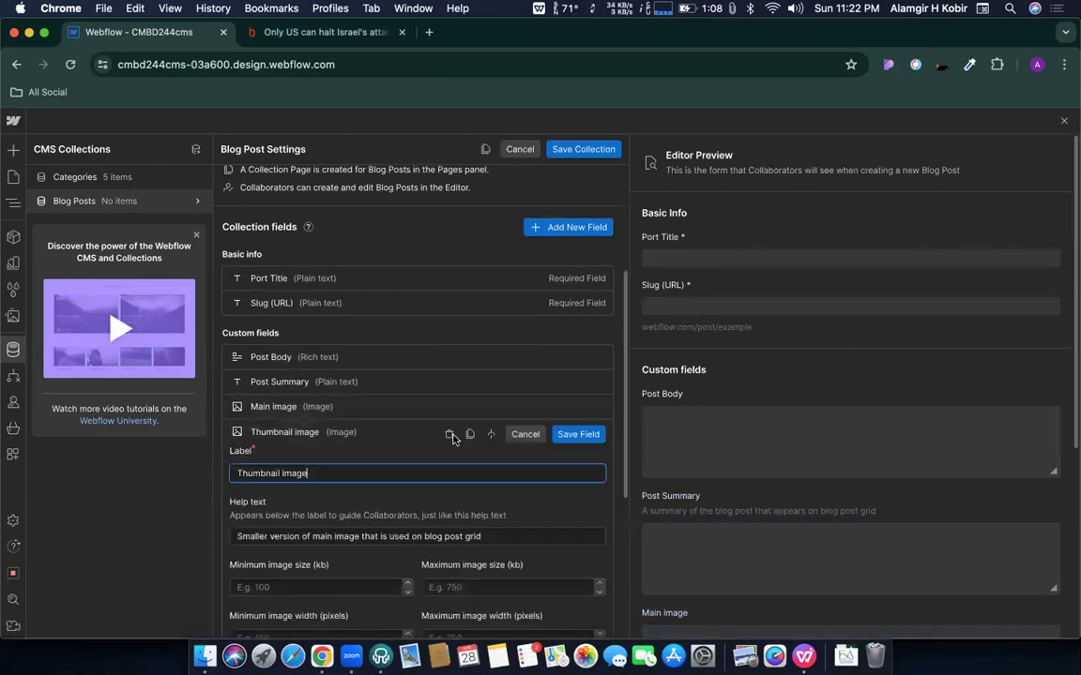
click(448, 434)
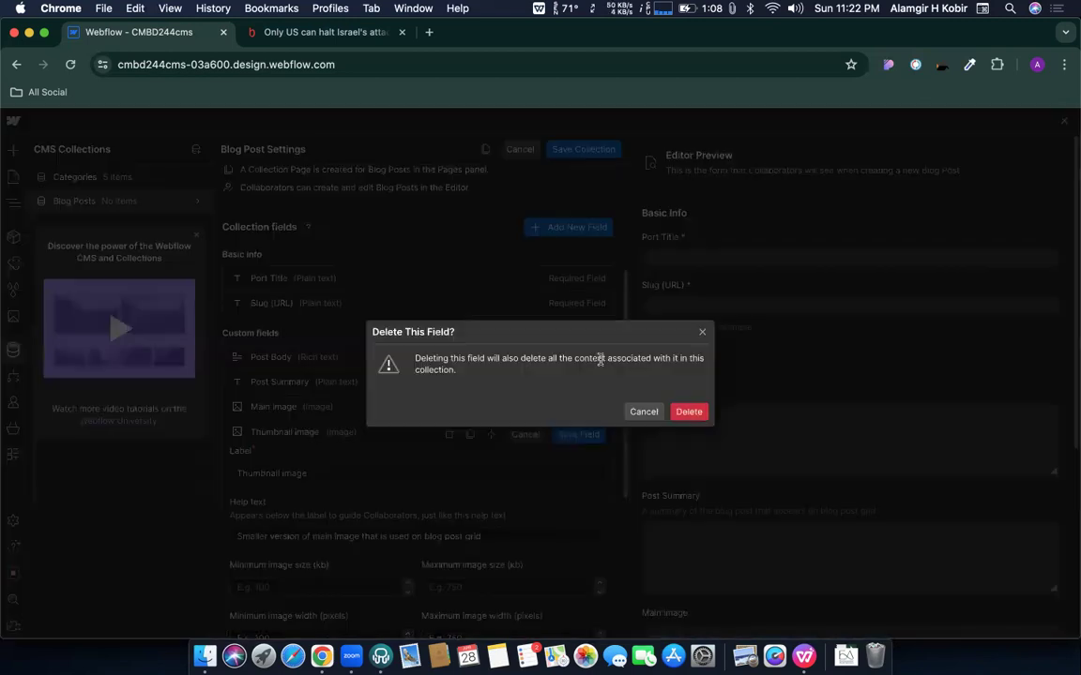
click(691, 412)
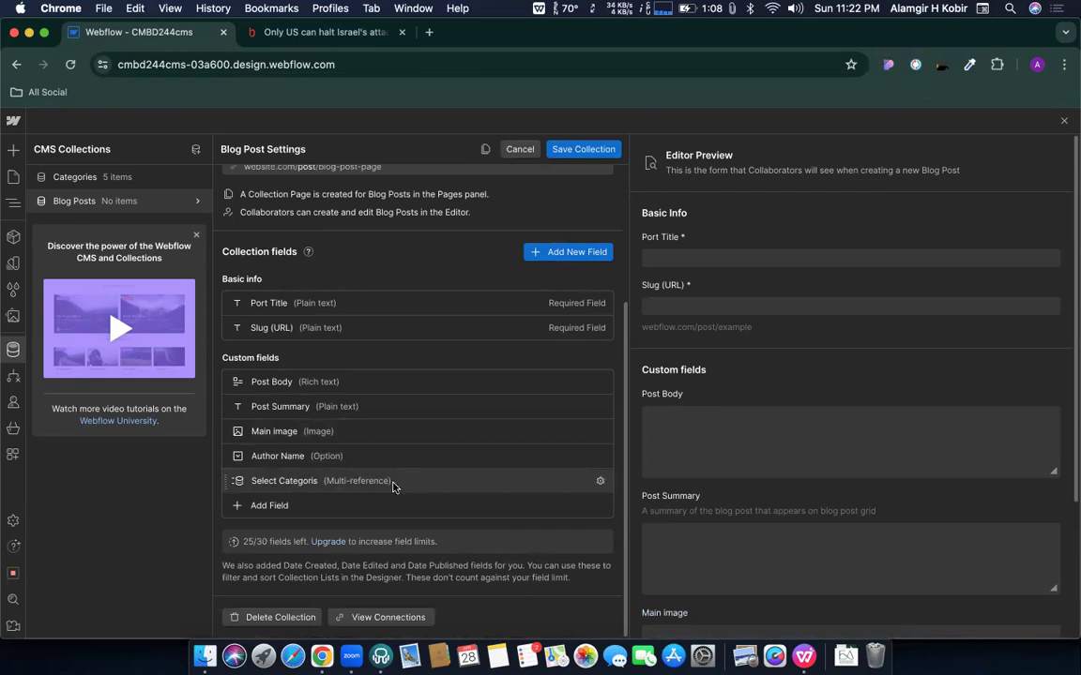
Delete the "Select Categoris" multi-reference field from the Blog Posts collection's custom fields
click(597, 480)
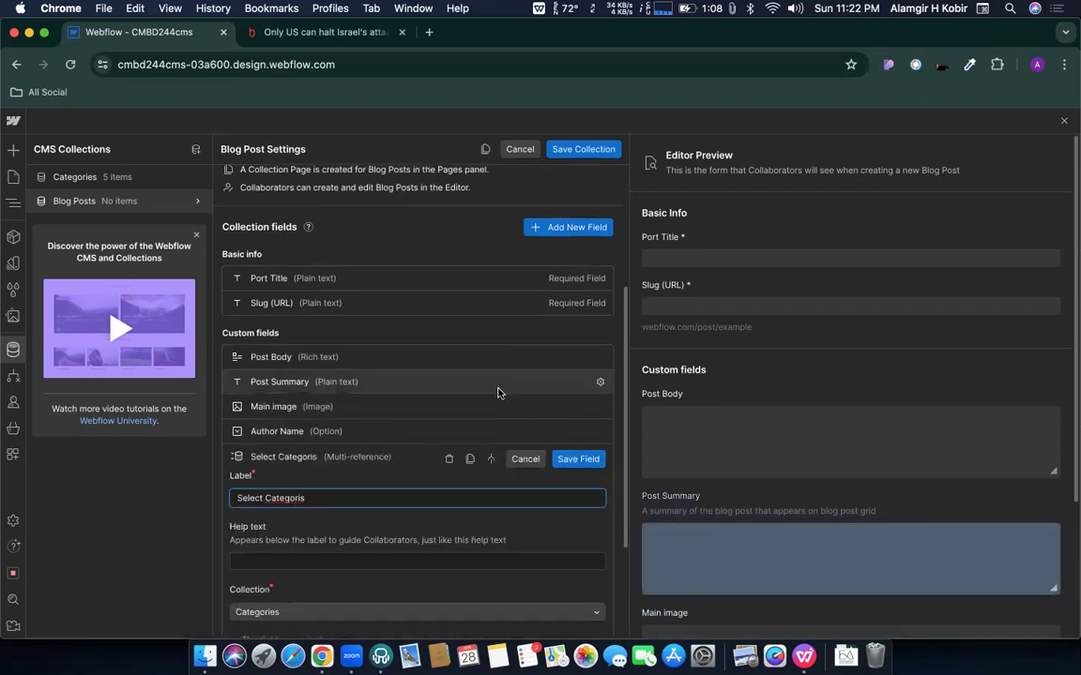
scroll(499, 391, down, 4)
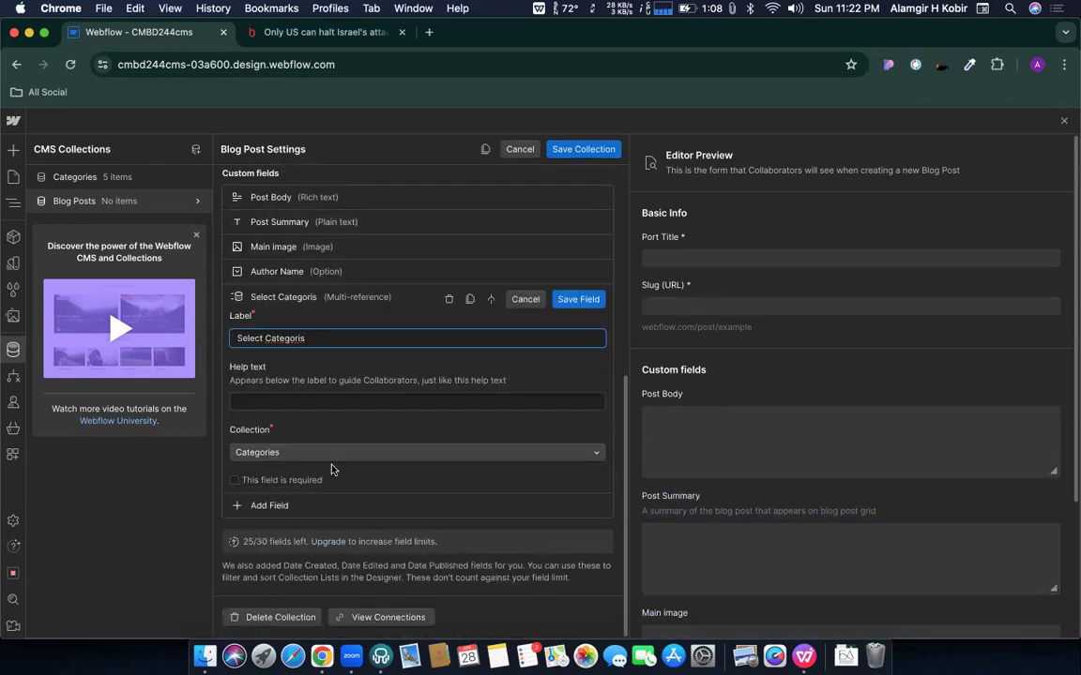
triple_click(261, 338)
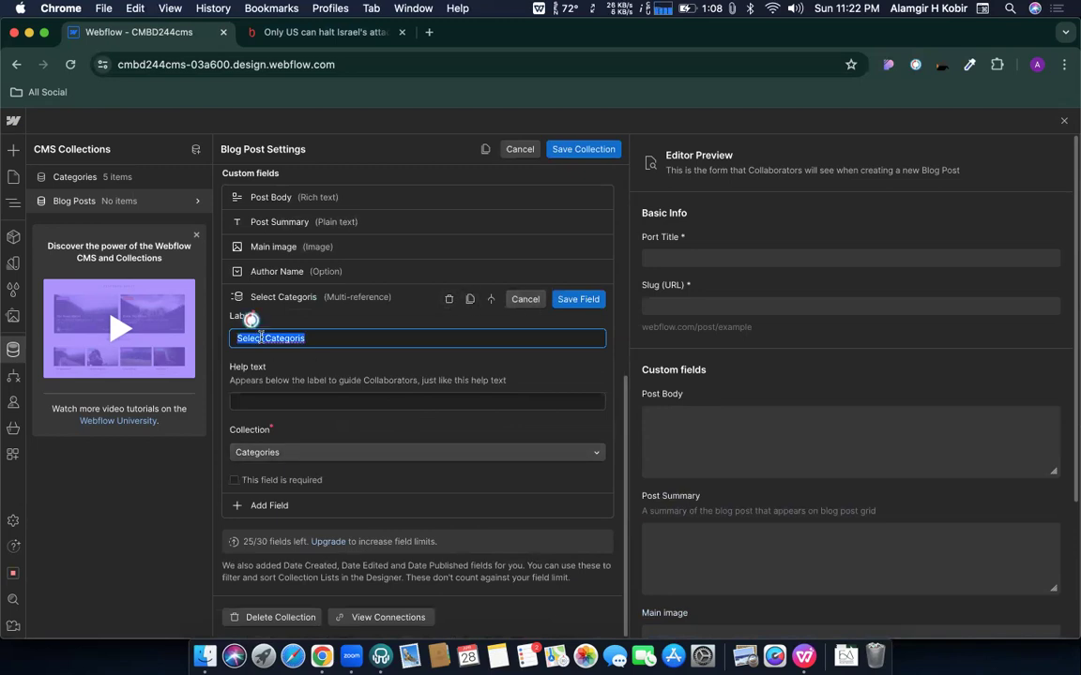
click(448, 299)
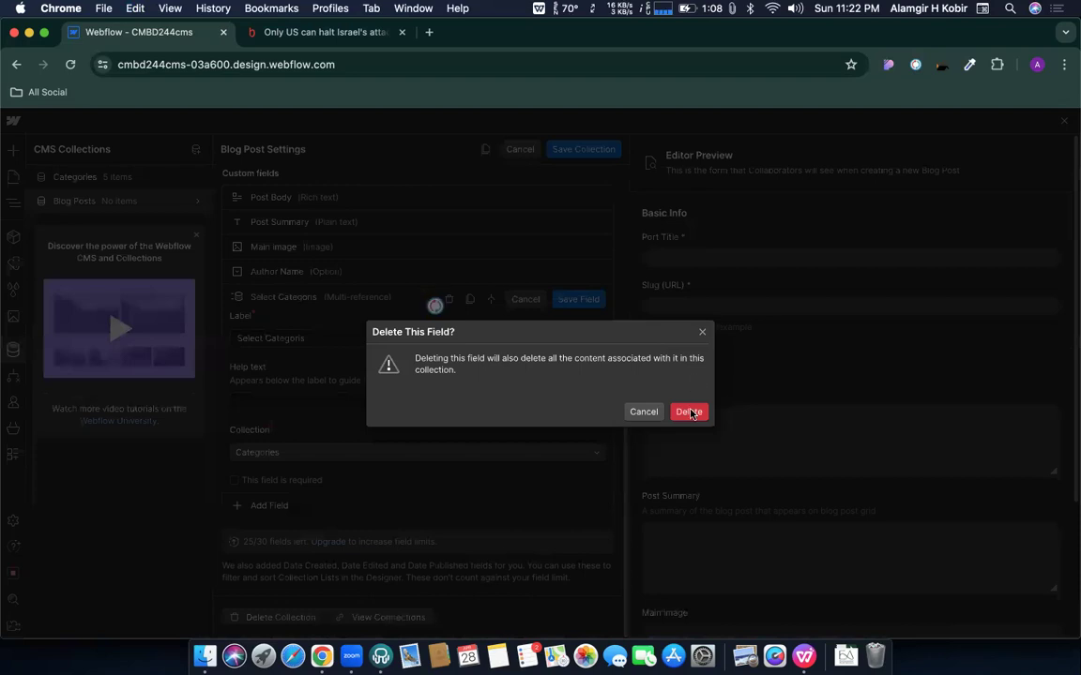
click(690, 412)
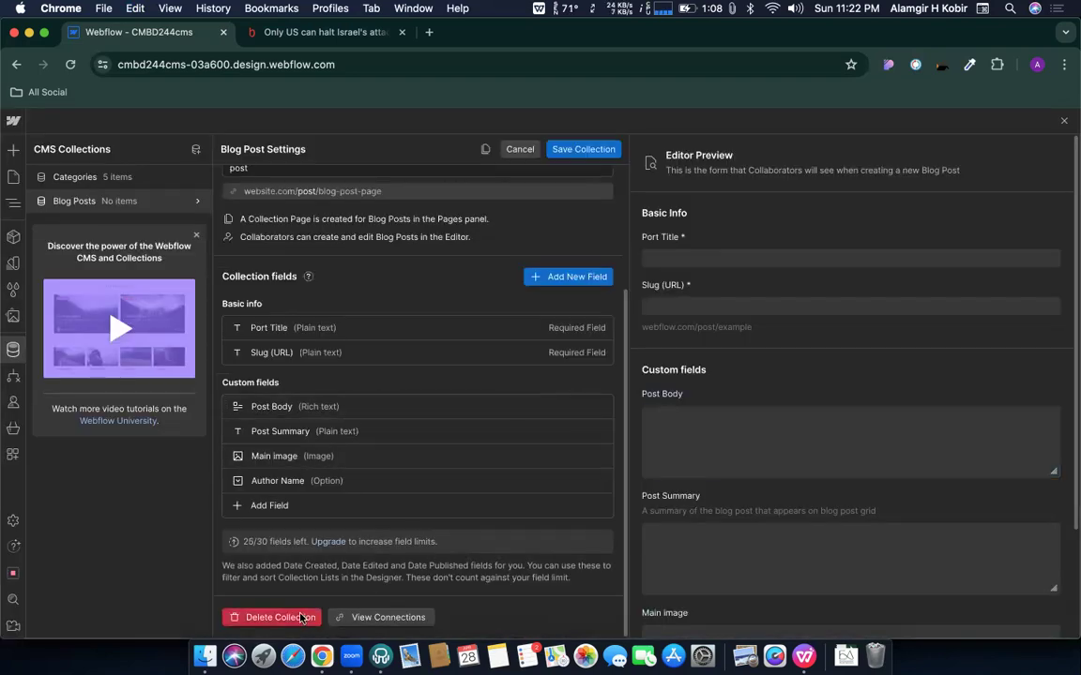
Add a single Reference field labelled "Select Categoris" to the Blog Posts collection, linked to the Categories collection, and save the field
click(252, 507)
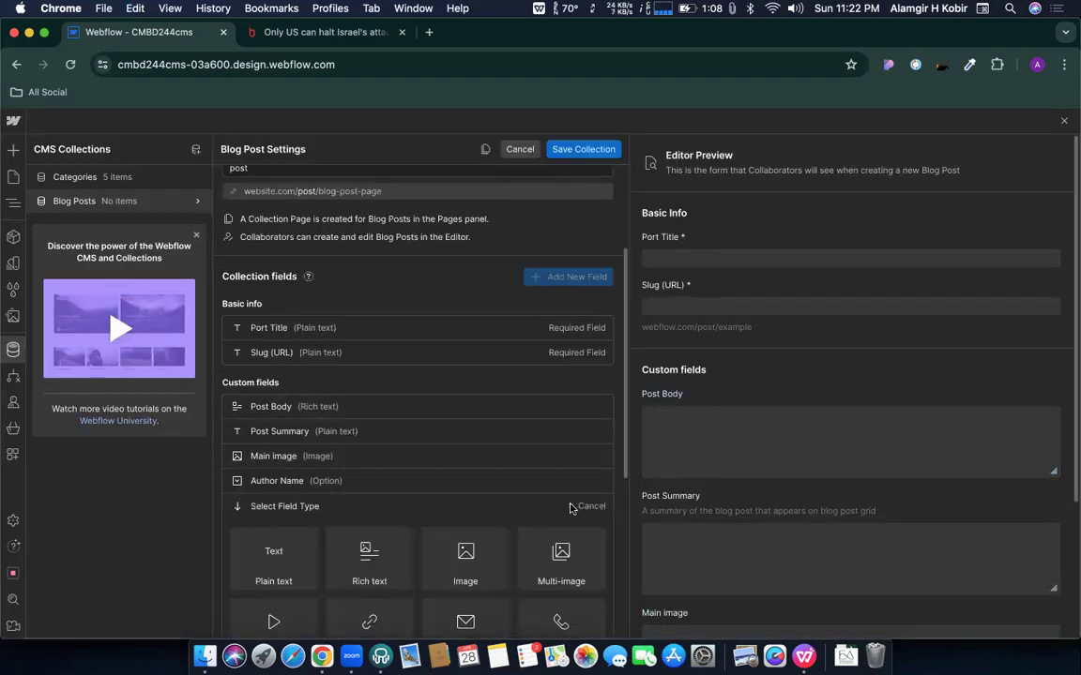
click(453, 451)
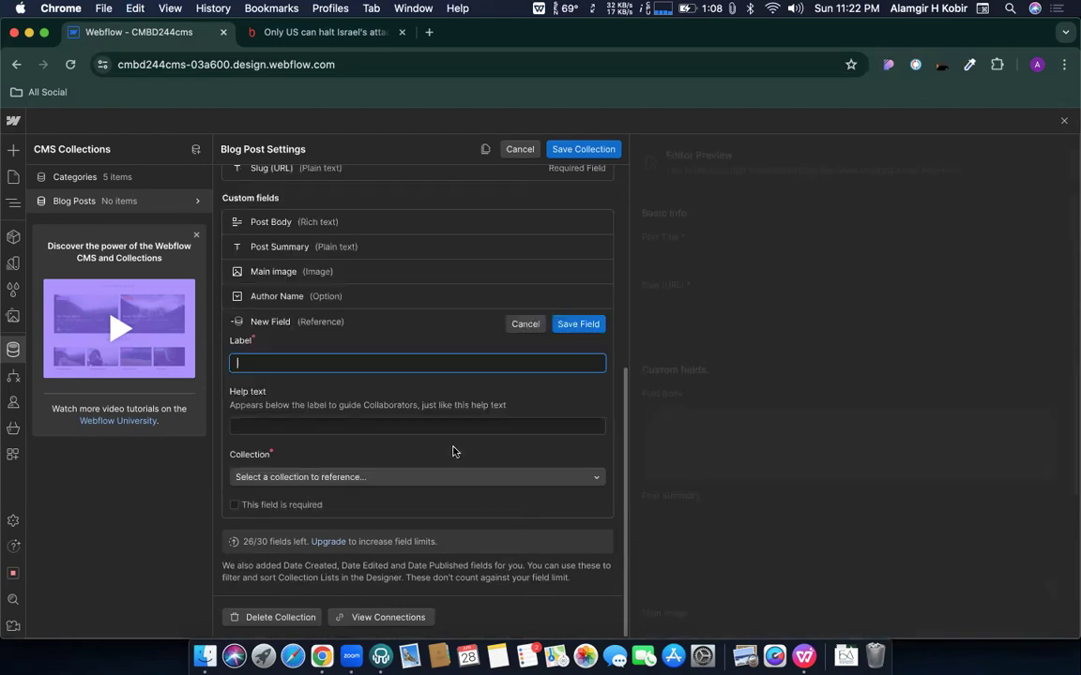
text(Select Categoris)
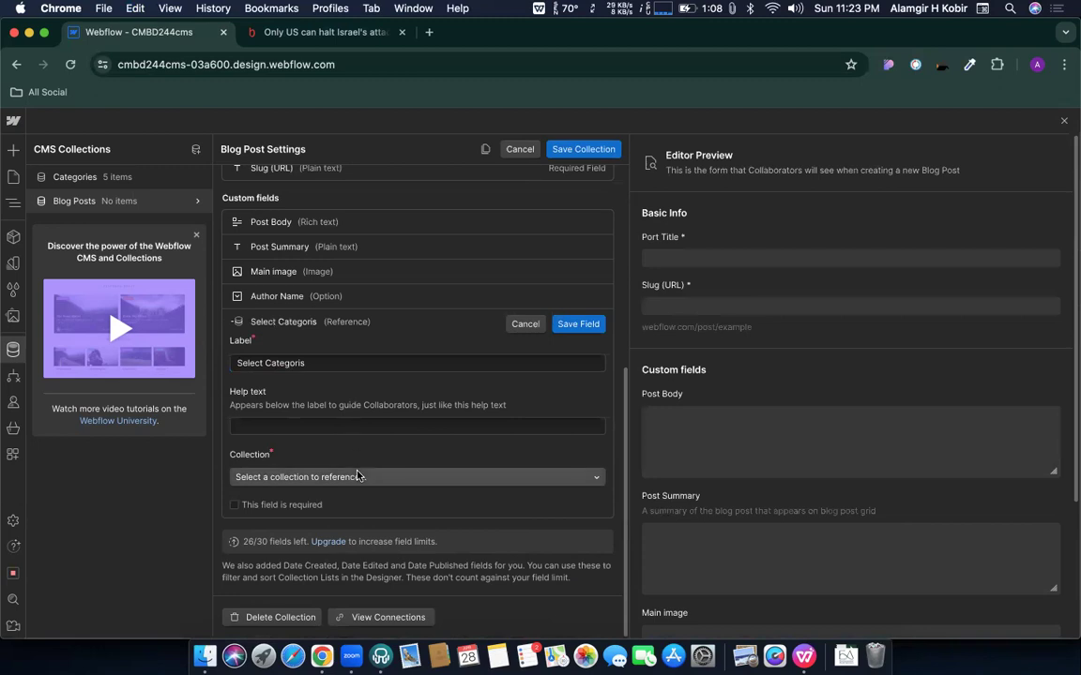
click(579, 325)
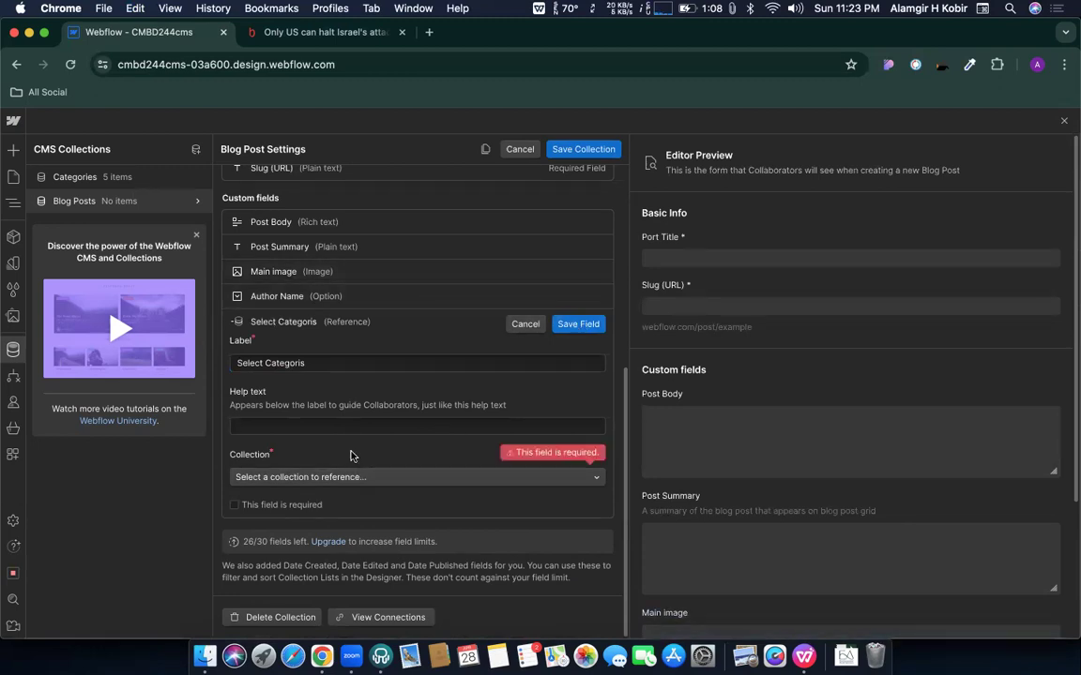
click(295, 477)
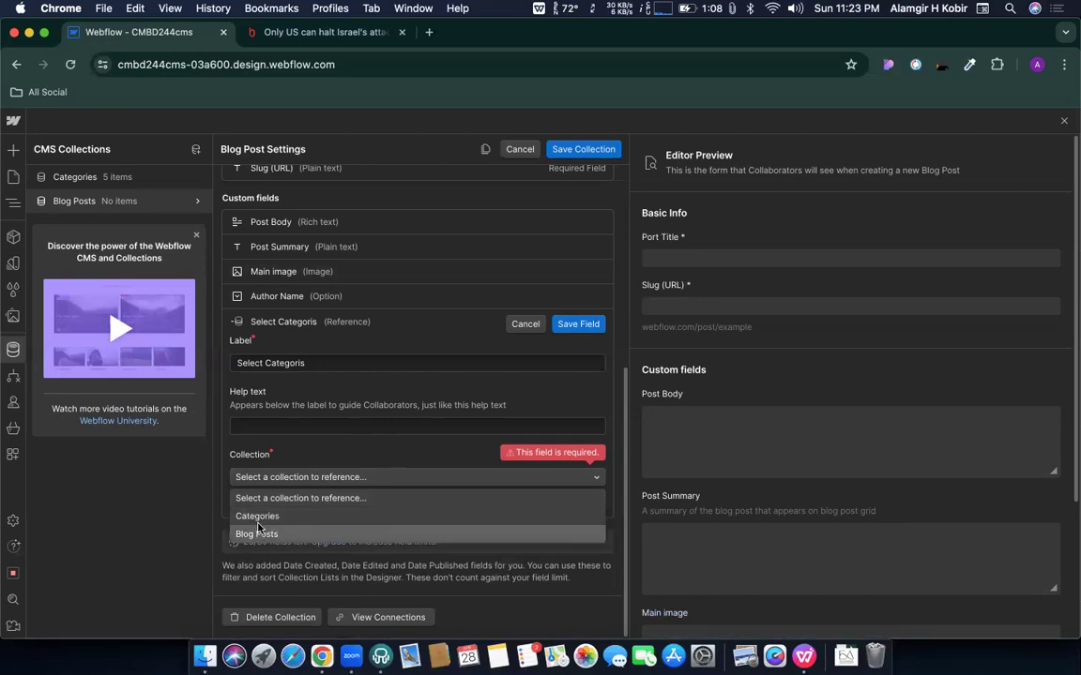
click(257, 516)
click(579, 325)
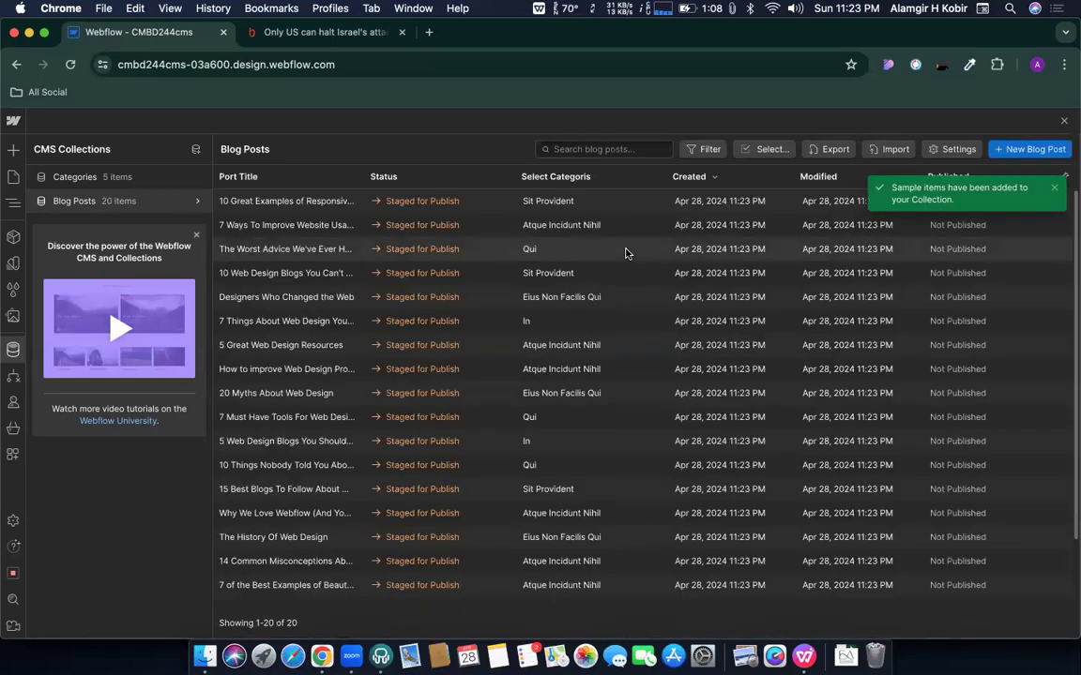
Open the post "10 Great Examples of Responsive Websites", review its body, summary, main image, author and category fields, and save it
click(395, 208)
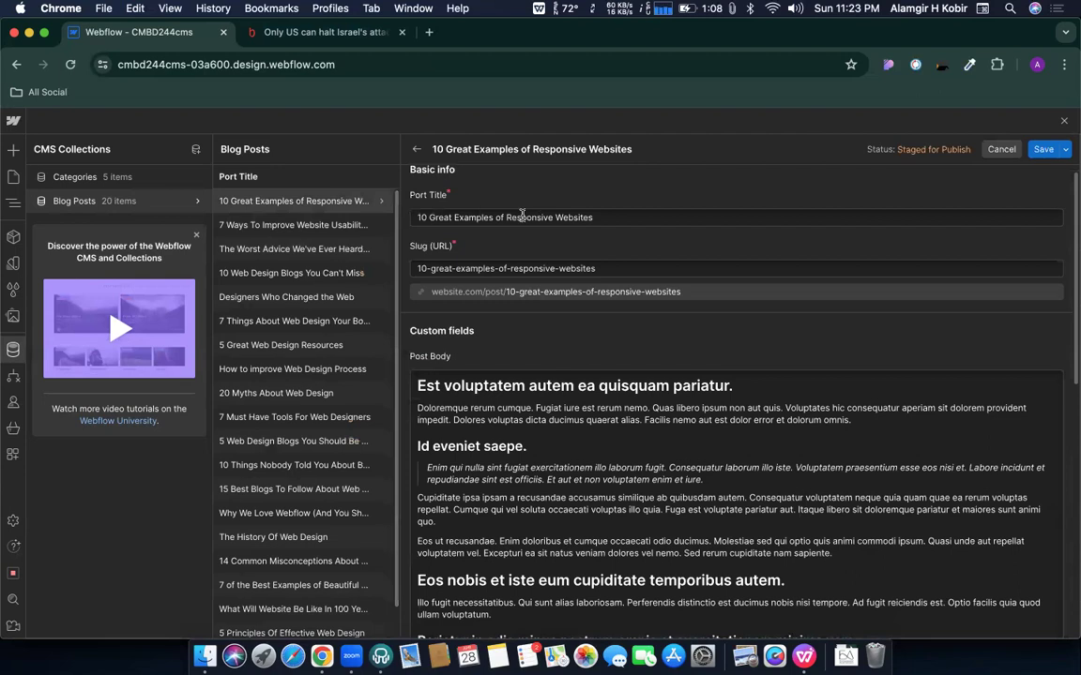
scroll(545, 267, down, 10)
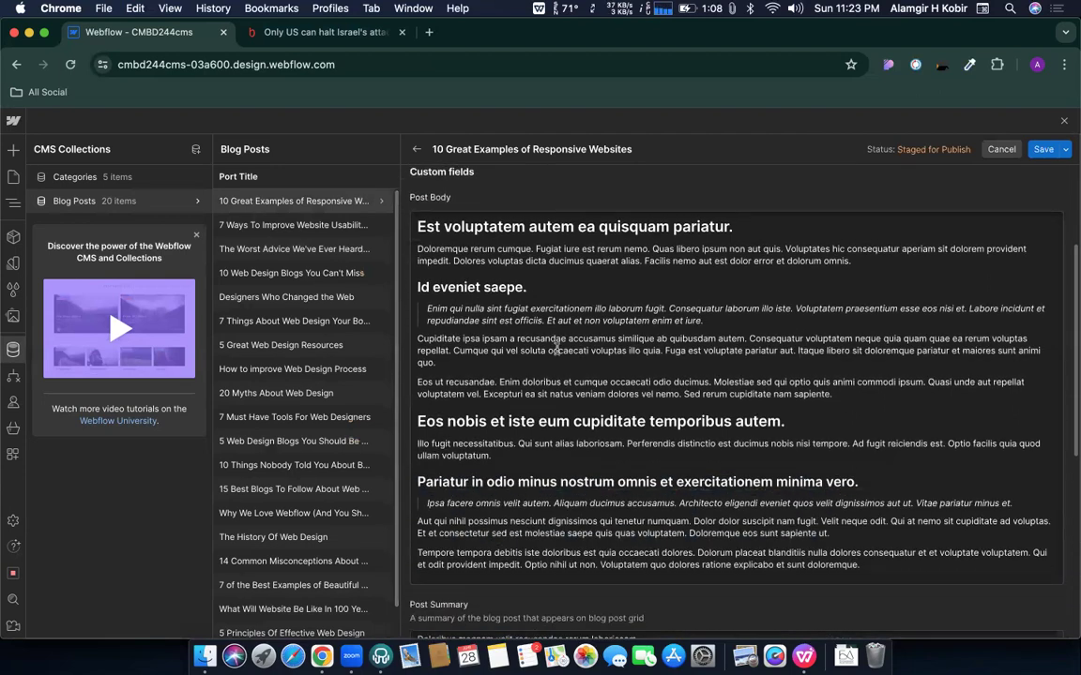
scroll(497, 326, down, 4)
scroll(497, 326, up, 4)
scroll(497, 326, up, 5)
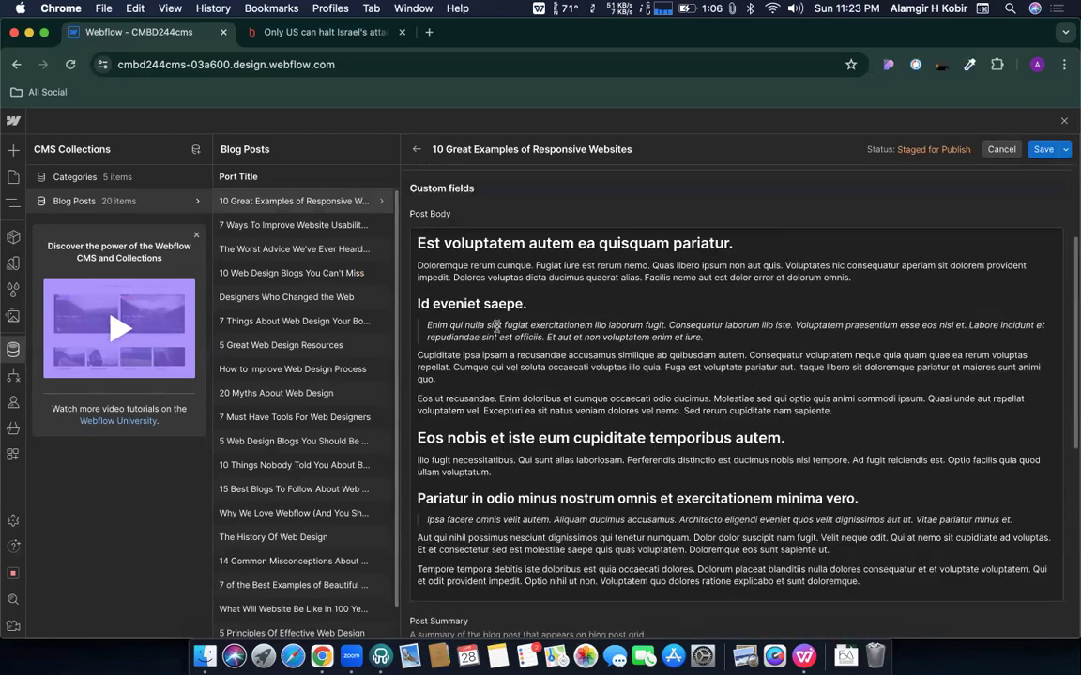
scroll(495, 325, down, 5)
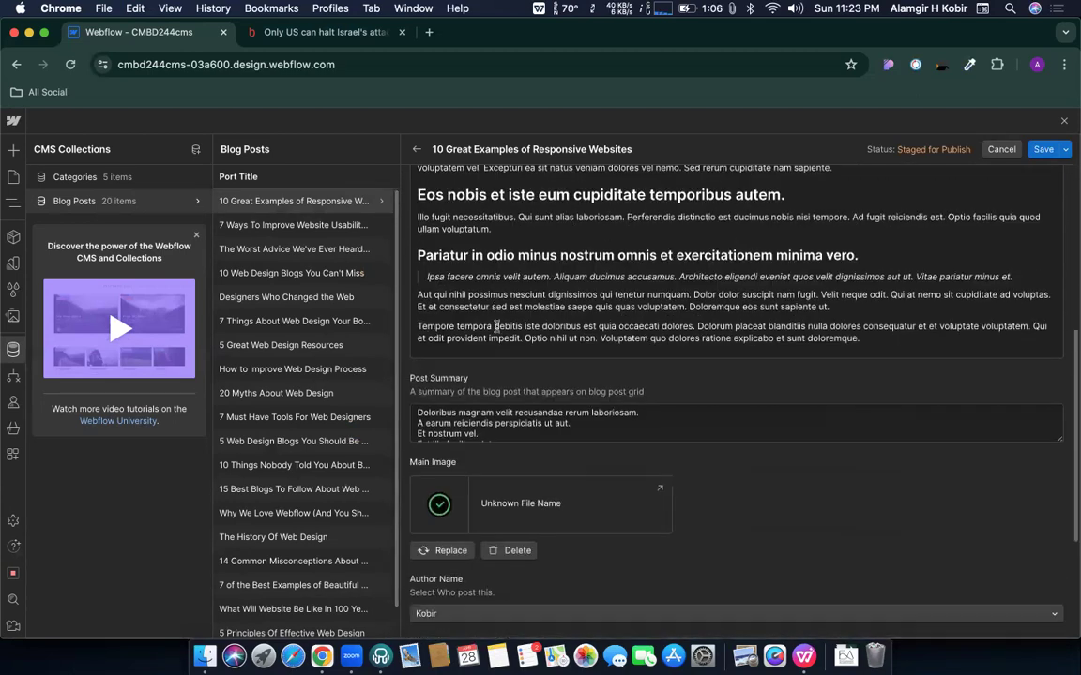
scroll(495, 326, up, 5)
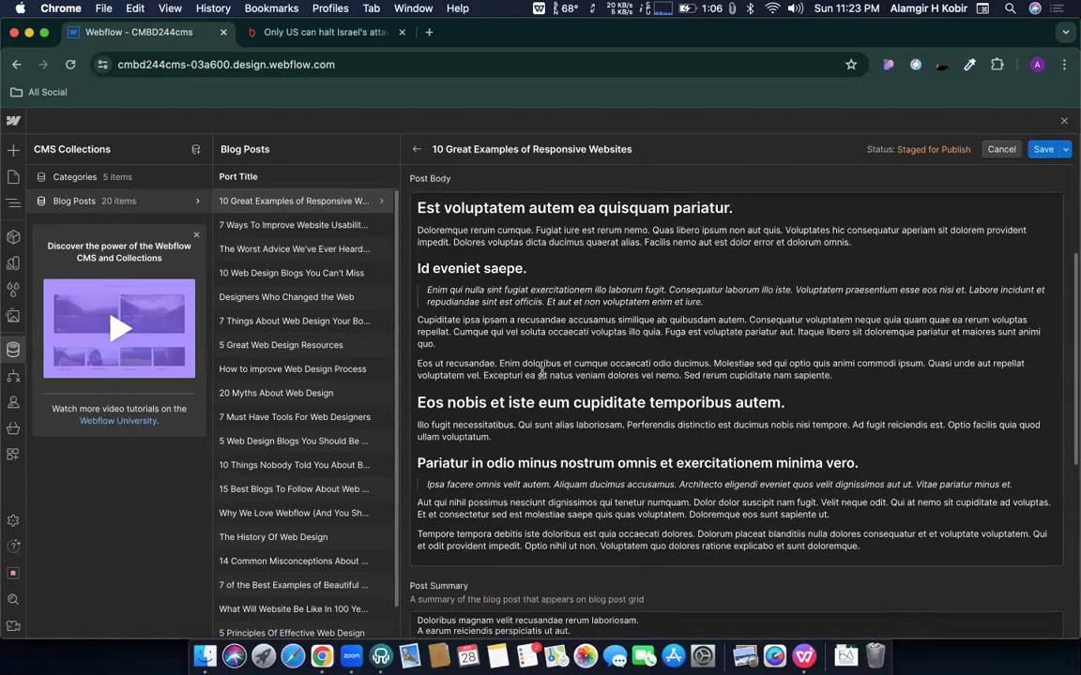
scroll(507, 357, down, 8)
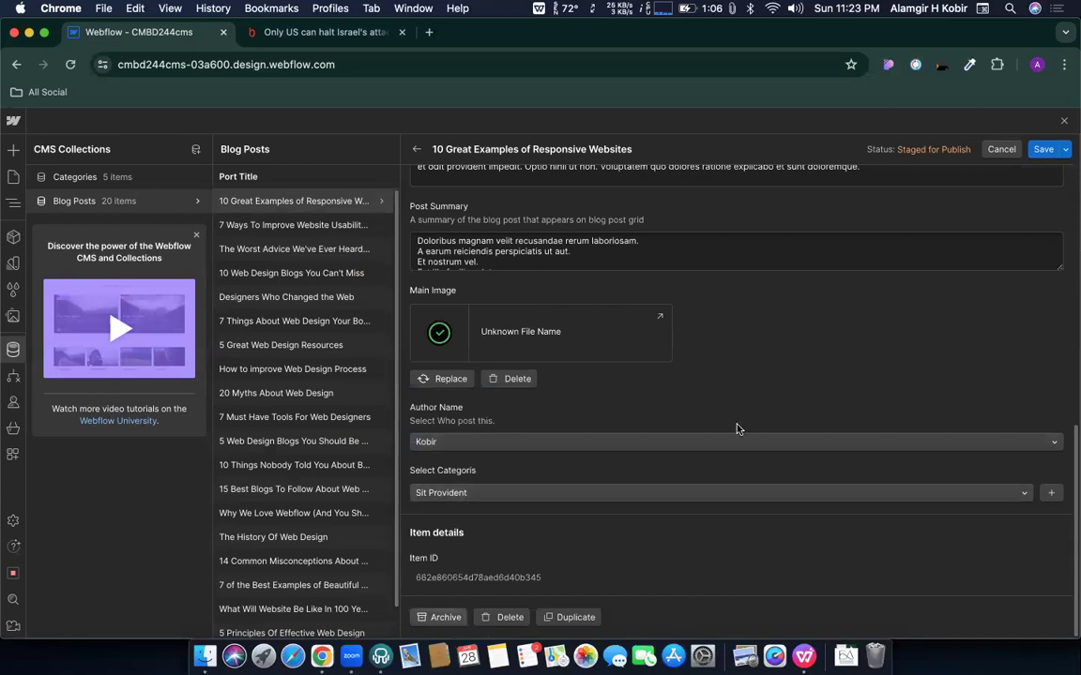
click(1042, 150)
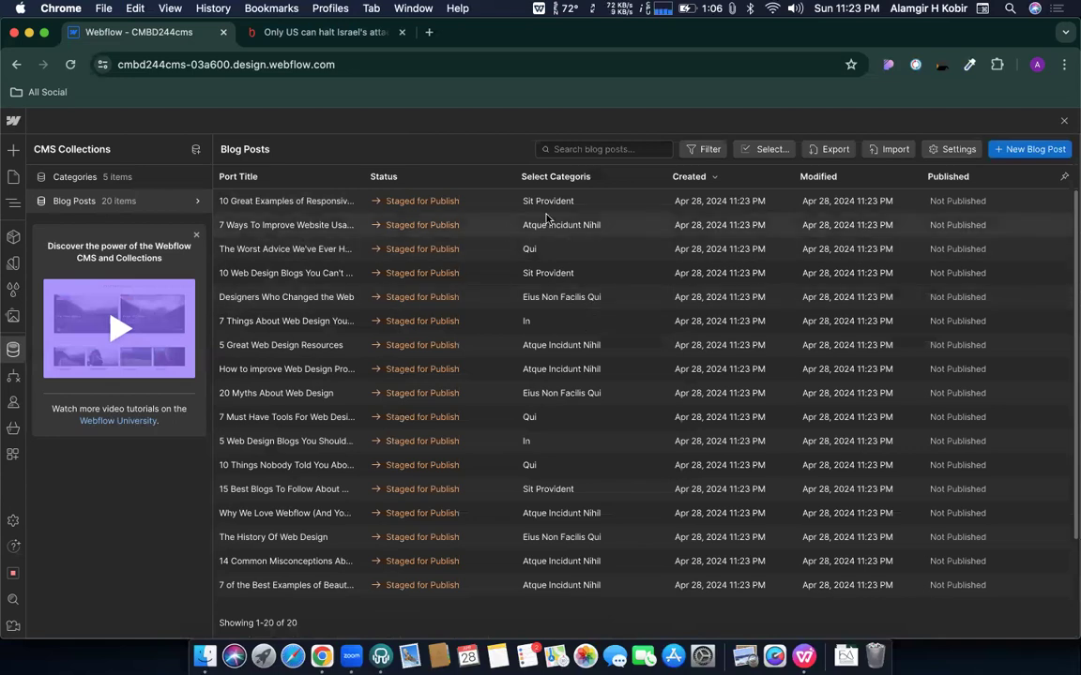
Look through the categories assigned in the Blog Posts list, close the collection view and look over the Home page sections
scroll(552, 460, down, 3)
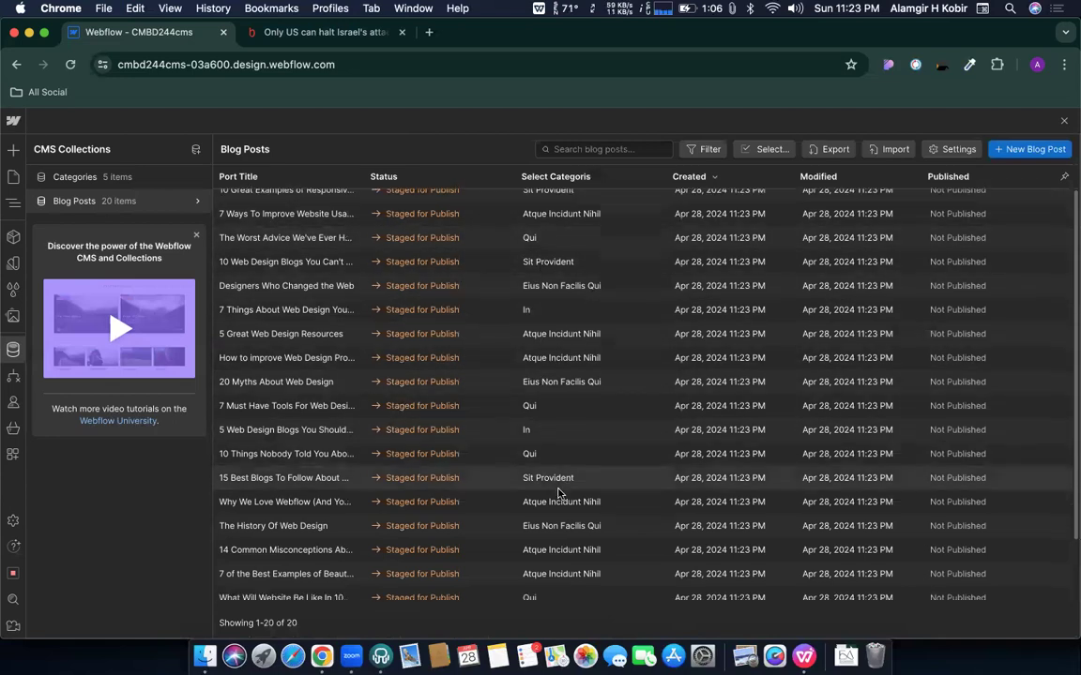
scroll(528, 385, up, 3)
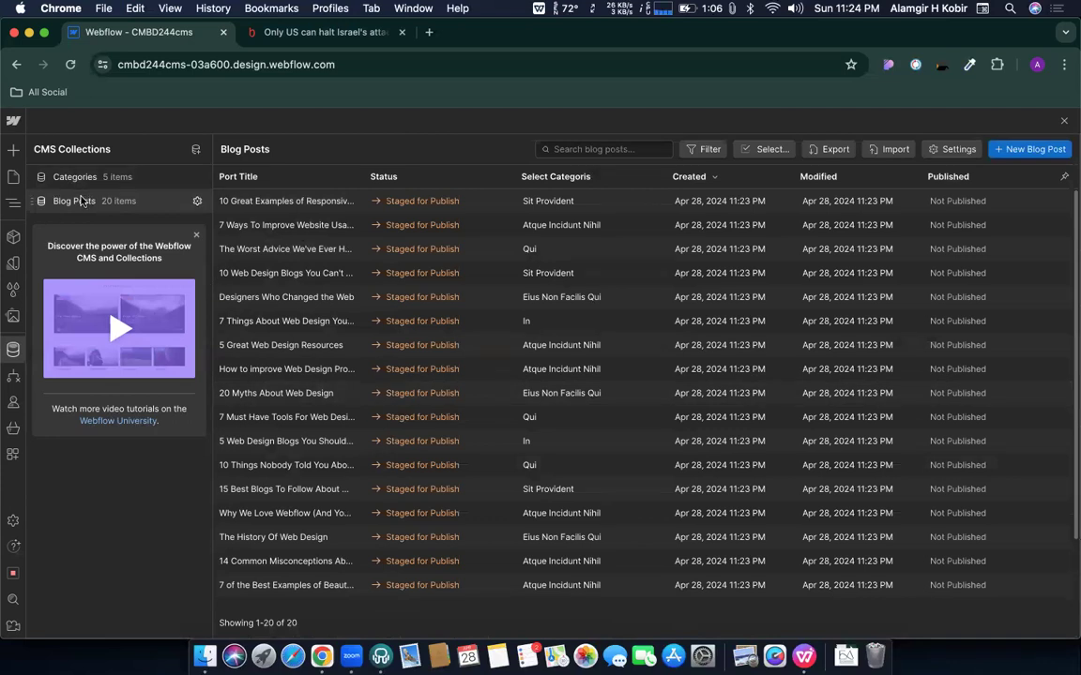
click(1066, 121)
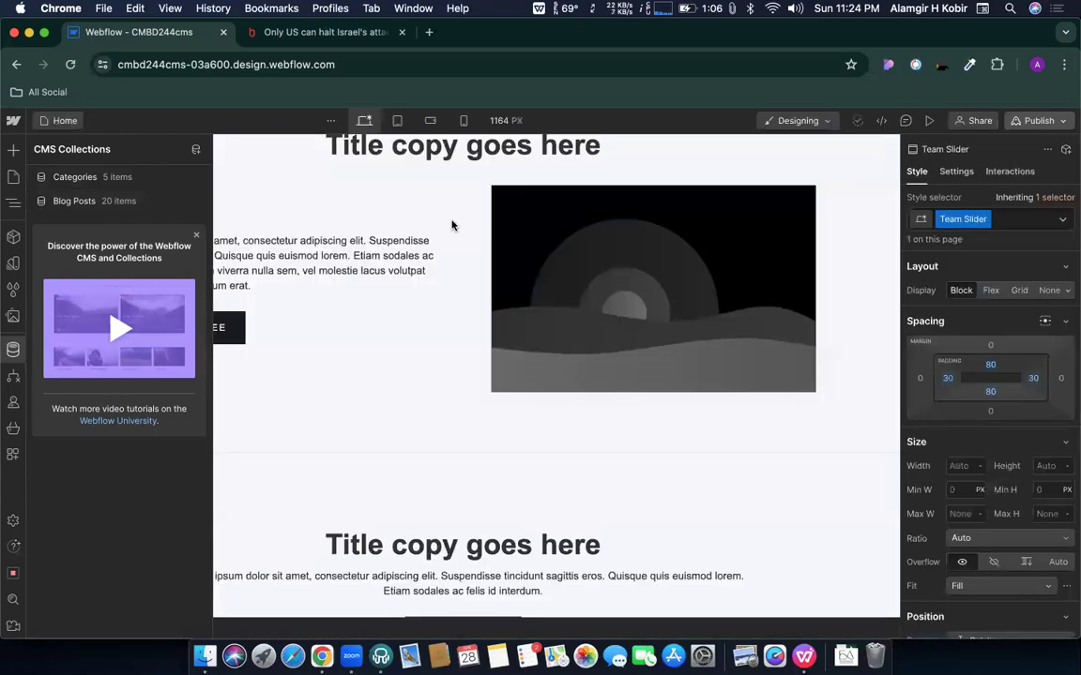
scroll(441, 431, down, 5)
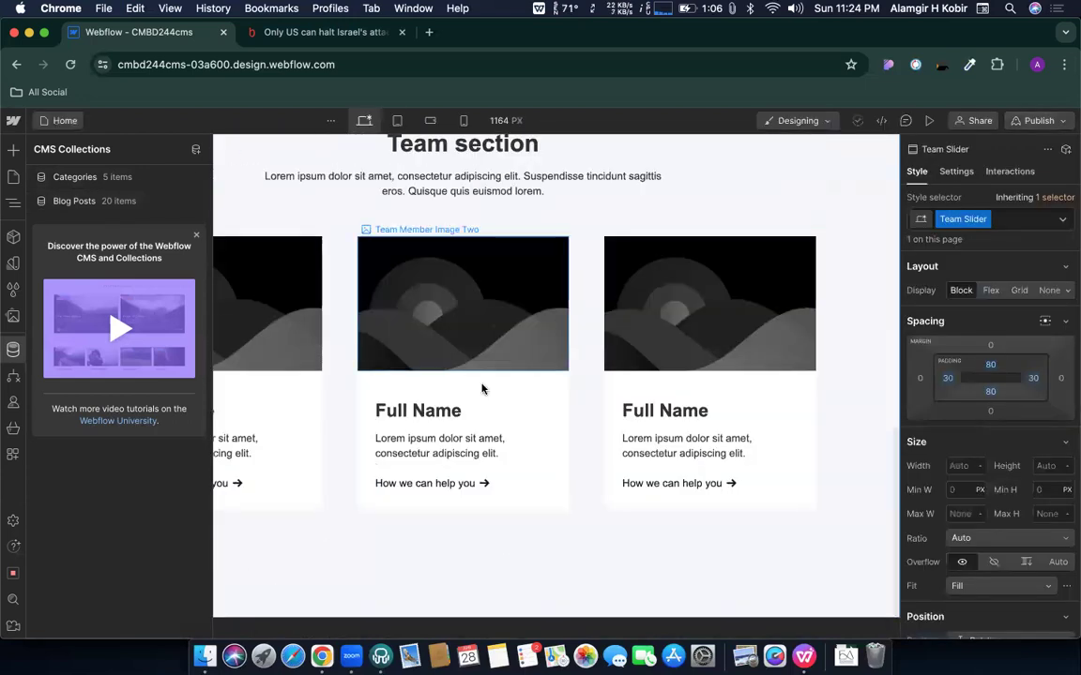
scroll(484, 392, up, 3)
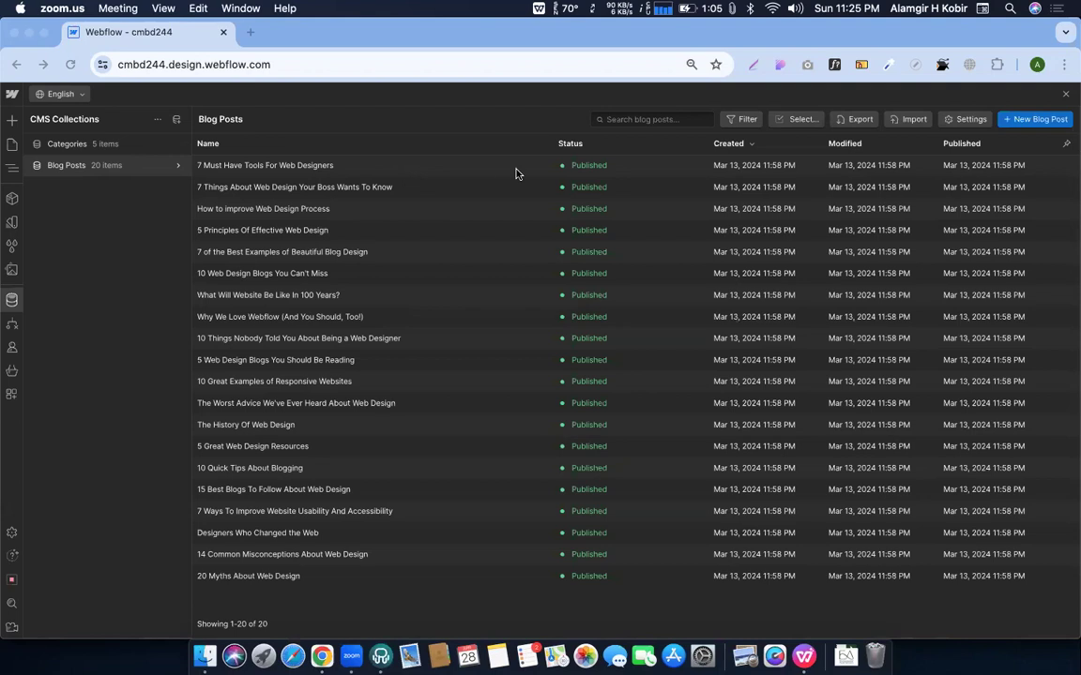
On the cmbd244 site, view the blog post "7 Must Have Tools For Web Designers" and return to the Blog Posts list
click(472, 181)
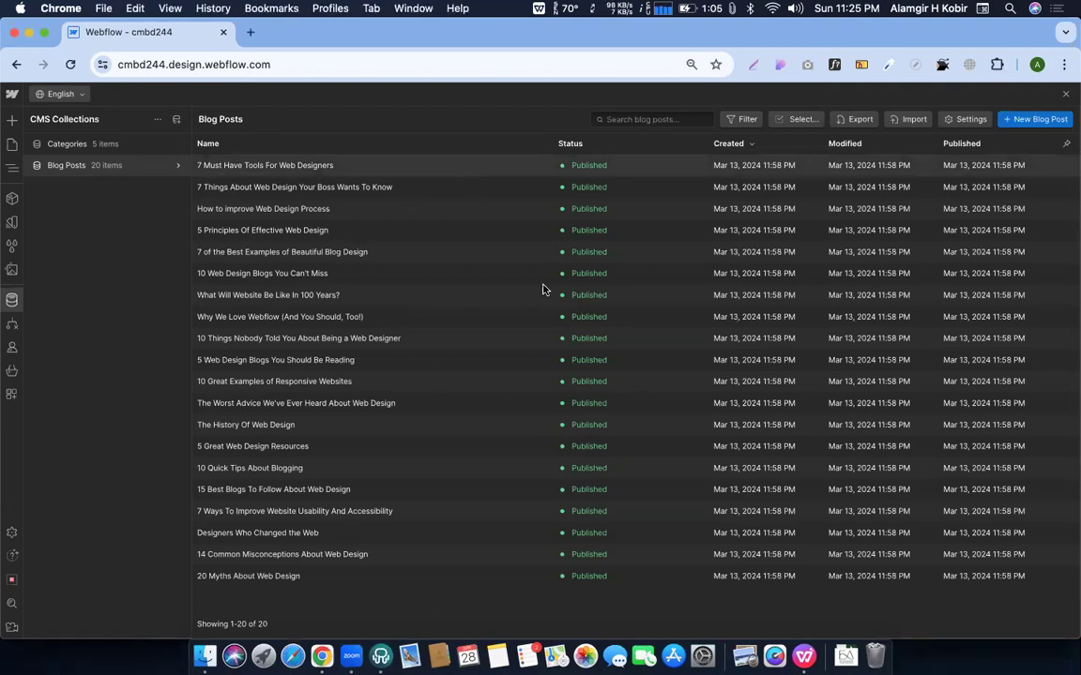
click(249, 164)
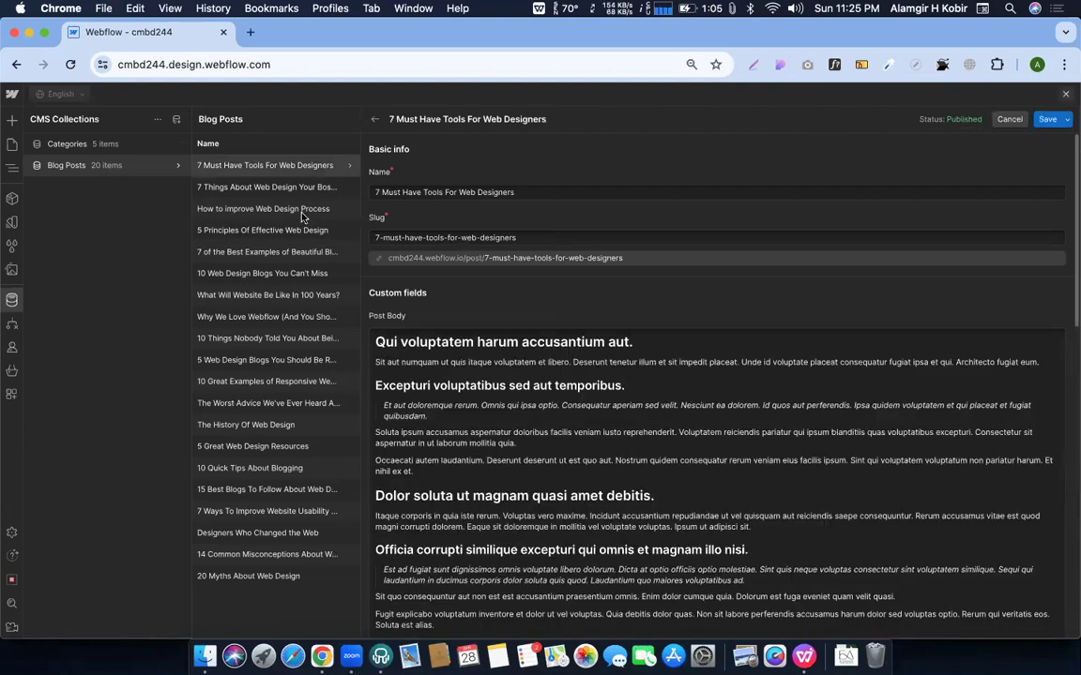
click(302, 164)
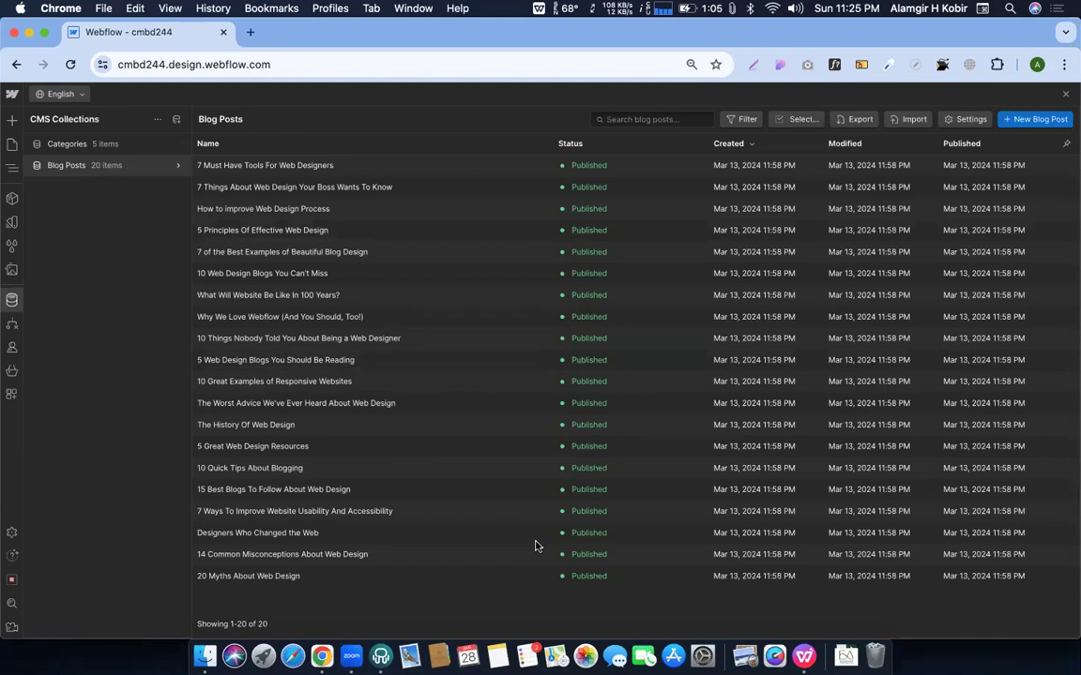